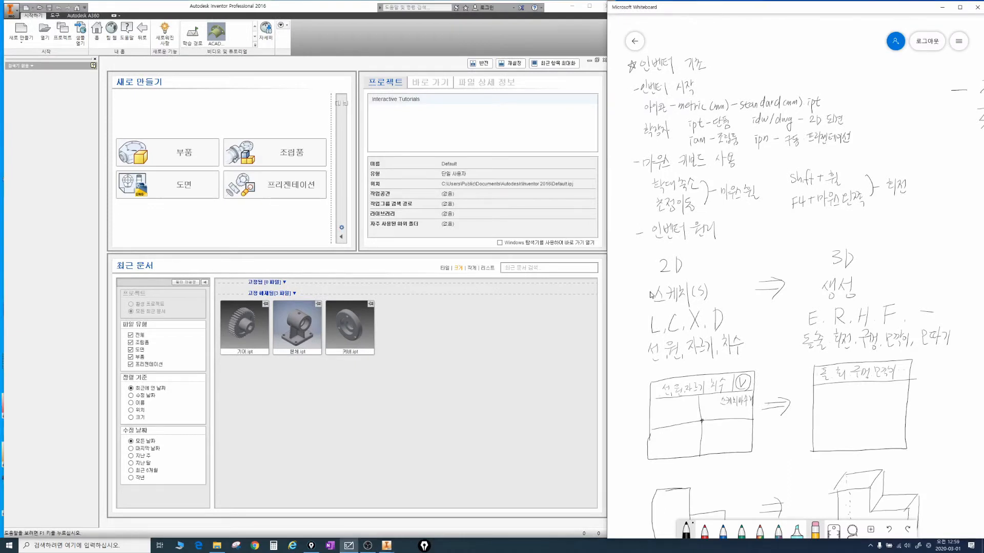
pyautogui.scroll(1, 725, 180)
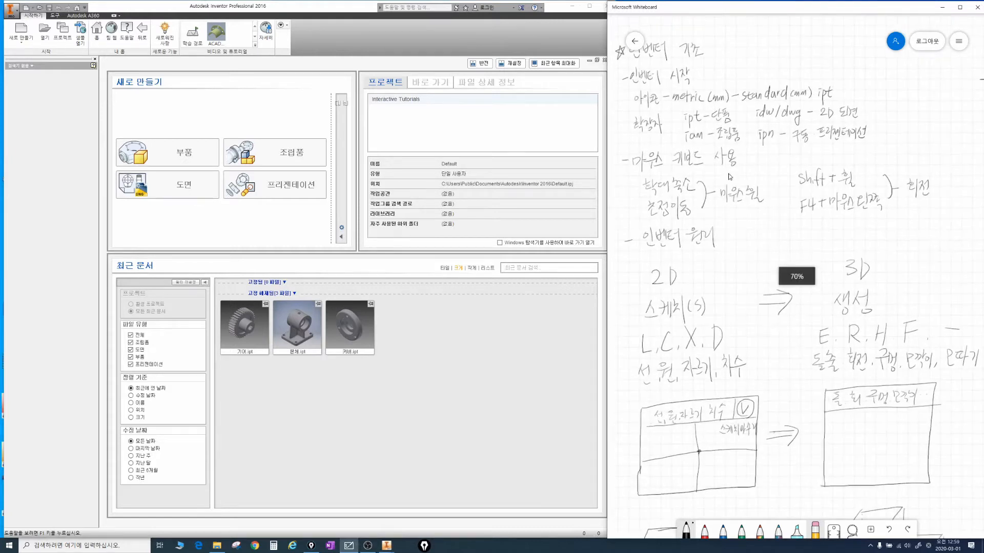
pyautogui.moveTo(752, 162); pyautogui.dragTo(775, 186)
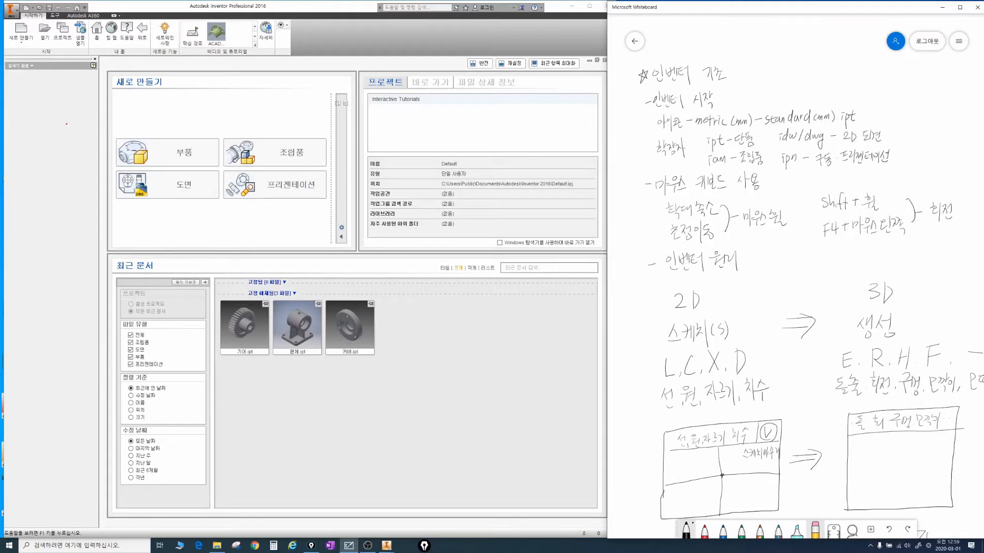
pyautogui.moveTo(109, 129); pyautogui.dragTo(223, 168)
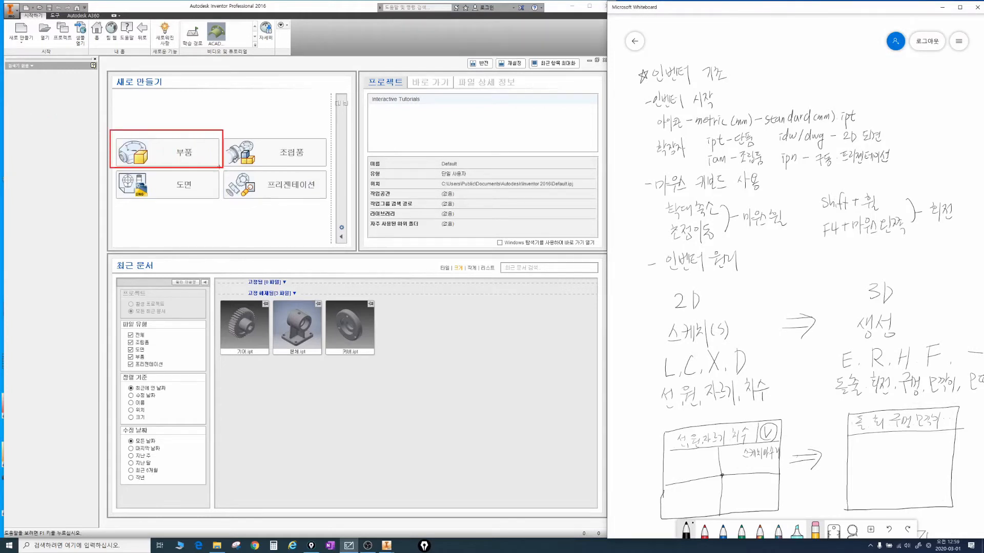
pyautogui.moveTo(39, 20); pyautogui.dragTo(5, 47)
pyautogui.moveTo(30, 3); pyautogui.dragTo(20, 17)
pyautogui.moveTo(414, 291)
pyautogui.mouseDown()
pyautogui.moveTo(220, 353)
pyautogui.moveTo(219, 367)
pyautogui.mouseUp()
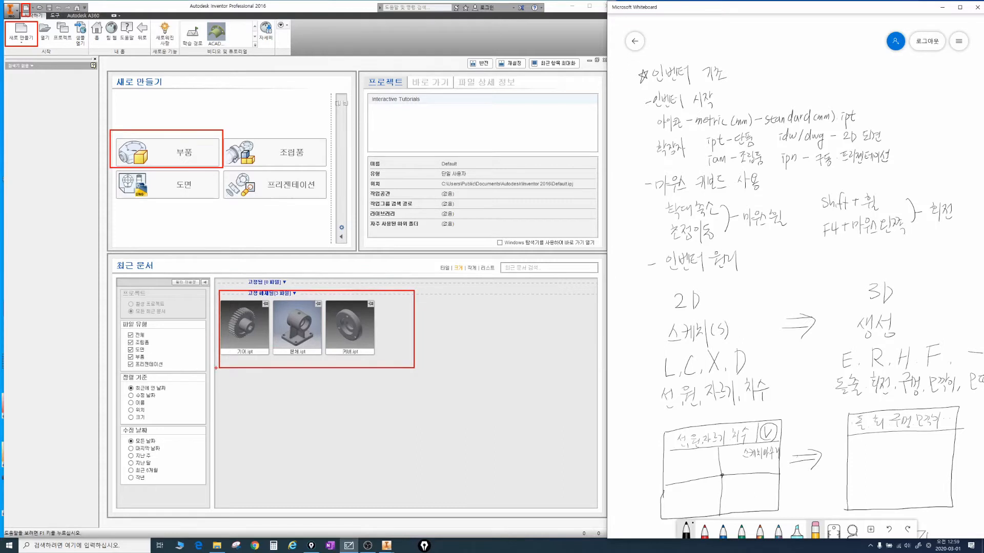
pyautogui.press('Escape')
# Step: Open the new file dialog and show the templates in the Metric folder
pyautogui.click(23, 34)
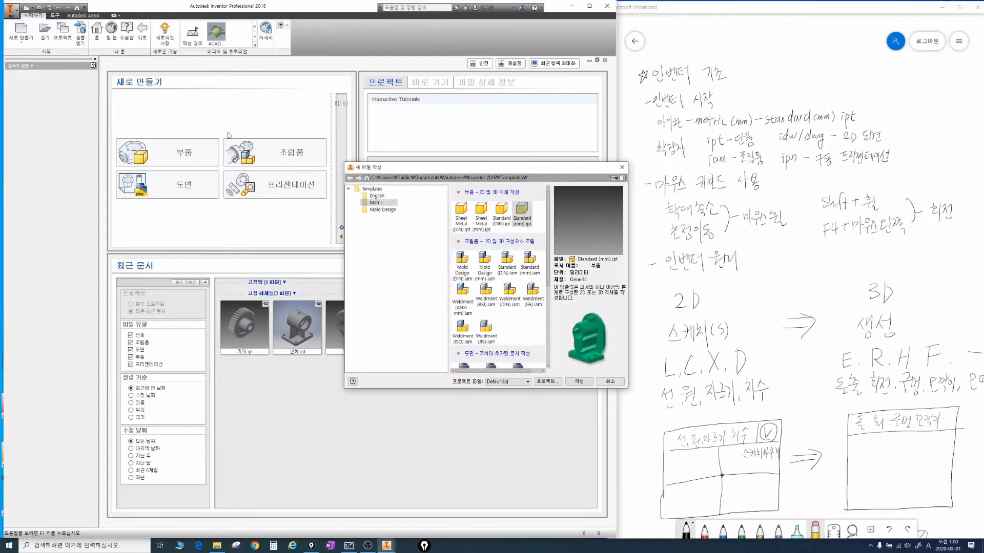
pyautogui.moveTo(423, 169); pyautogui.dragTo(343, 158)
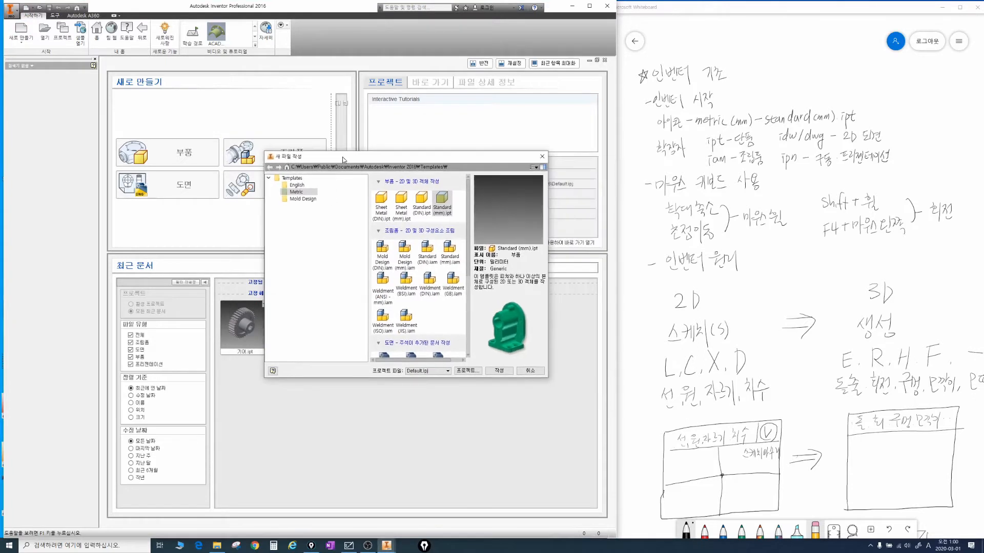
pyautogui.click(311, 193)
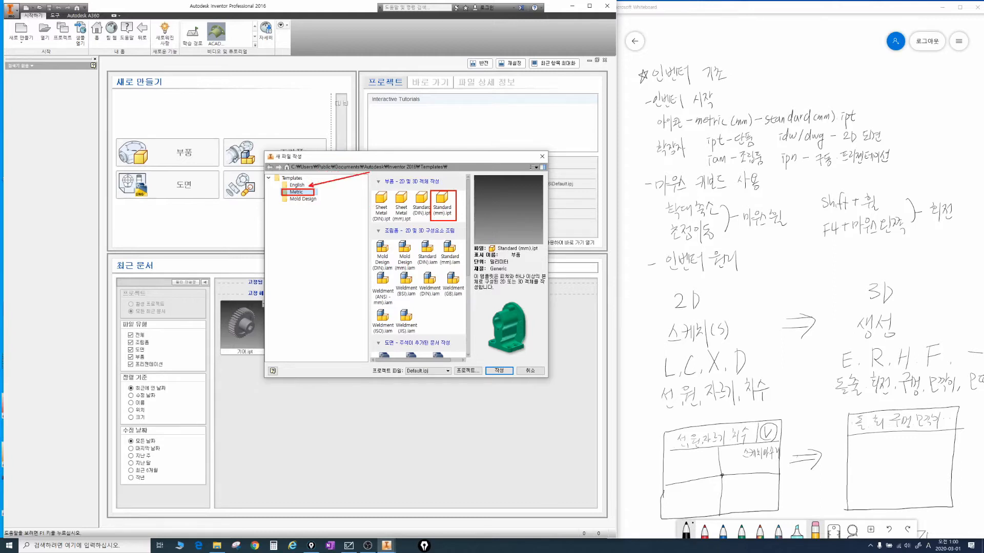
pyautogui.moveTo(491, 265); pyautogui.dragTo(513, 258)
pyautogui.moveTo(453, 191); pyautogui.dragTo(477, 156)
pyautogui.moveTo(391, 190); pyautogui.dragTo(414, 160)
pyautogui.hotkey('ctrl', 'z')
pyautogui.hotkey('ctrl', 'z')
pyautogui.hotkey('ctrl', 'z')
pyautogui.hotkey('ctrl', 'z')
pyautogui.hotkey('ctrl', 'z')
pyautogui.hotkey('ctrl', 'z')
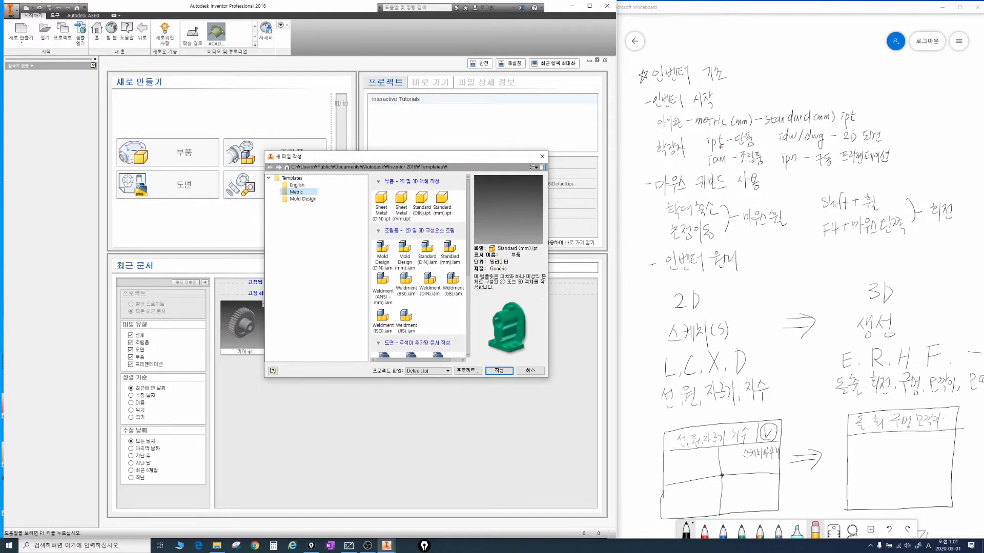
pyautogui.moveTo(713, 149)
pyautogui.mouseDown()
pyautogui.moveTo(727, 148)
pyautogui.moveTo(709, 148)
pyautogui.moveTo(724, 135)
pyautogui.moveTo(759, 148)
pyautogui.moveTo(725, 169)
pyautogui.moveTo(705, 153)
pyautogui.moveTo(738, 147)
pyautogui.moveTo(764, 165)
pyautogui.moveTo(771, 140)
pyautogui.moveTo(765, 147)
pyautogui.mouseUp()
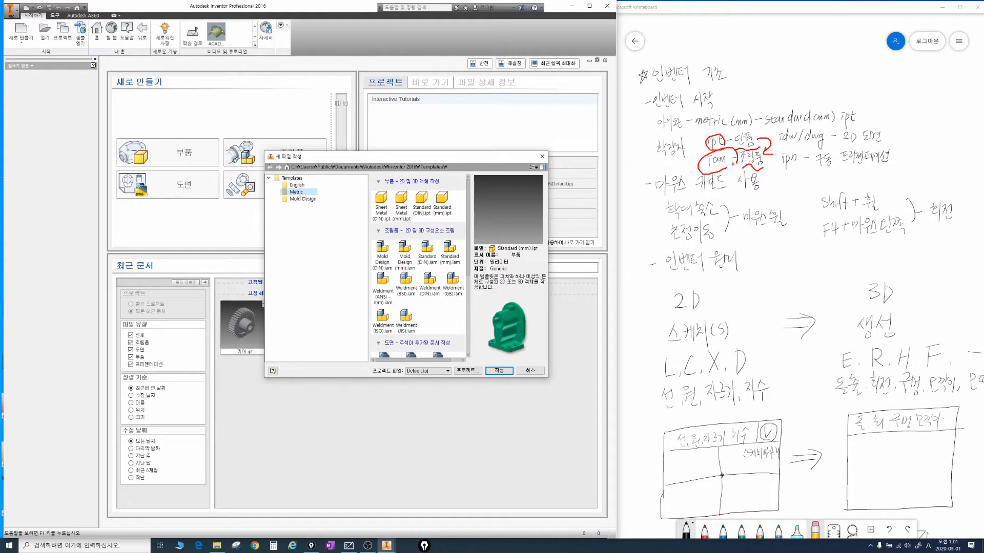
pyautogui.moveTo(783, 147); pyautogui.dragTo(890, 144)
pyautogui.moveTo(826, 148)
pyautogui.mouseDown()
pyautogui.moveTo(810, 148)
pyautogui.moveTo(805, 130)
pyautogui.moveTo(826, 146)
pyautogui.moveTo(776, 145)
pyautogui.moveTo(774, 127)
pyautogui.moveTo(798, 136)
pyautogui.moveTo(784, 168)
pyautogui.moveTo(780, 152)
pyautogui.moveTo(800, 159)
pyautogui.mouseUp()
pyautogui.moveTo(884, 168); pyautogui.dragTo(818, 166)
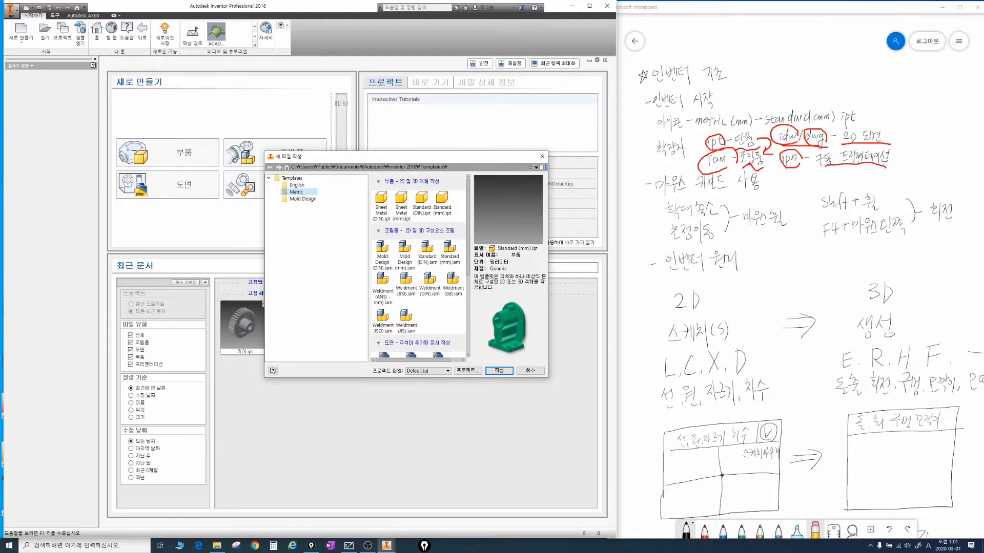
pyautogui.moveTo(752, 164)
pyautogui.mouseDown()
pyautogui.moveTo(776, 181)
pyautogui.moveTo(819, 164)
pyautogui.moveTo(812, 174)
pyautogui.mouseUp()
pyautogui.press('Escape')
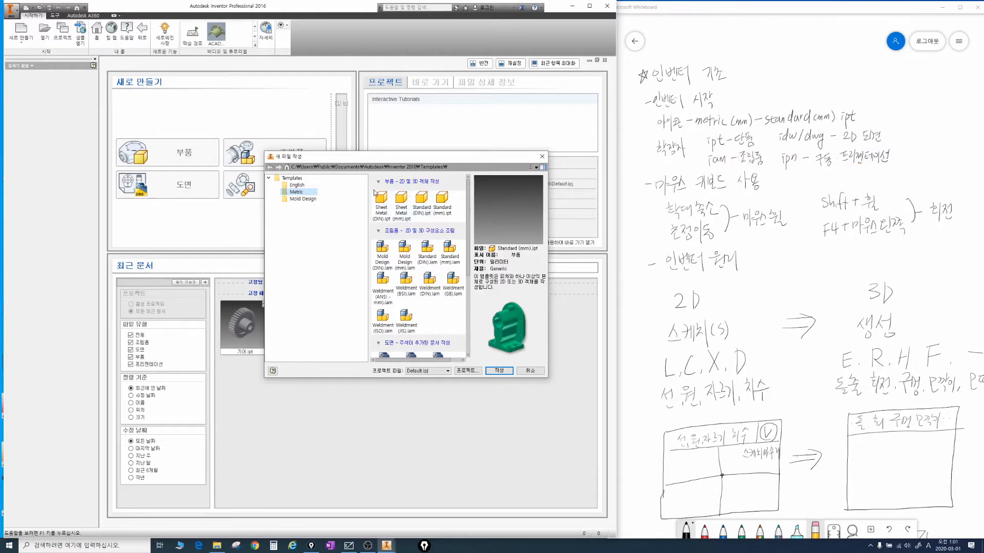
pyautogui.hotkey('ctrl', '2')
pyautogui.keyDown('ctrl'); pyautogui.moveTo(373, 189); pyautogui.dragTo(455, 221); pyautogui.keyUp('ctrl')
pyautogui.keyDown('ctrl'); pyautogui.moveTo(370, 242); pyautogui.dragTo(465, 319); pyautogui.keyUp('ctrl')
pyautogui.press('Escape')
# Step: Look through the Metric drawing and presentation templates and create a new part from Standard (mm).ipt
pyautogui.scroll(-5, 480, 287)
pyautogui.scroll(-1, 480, 288)
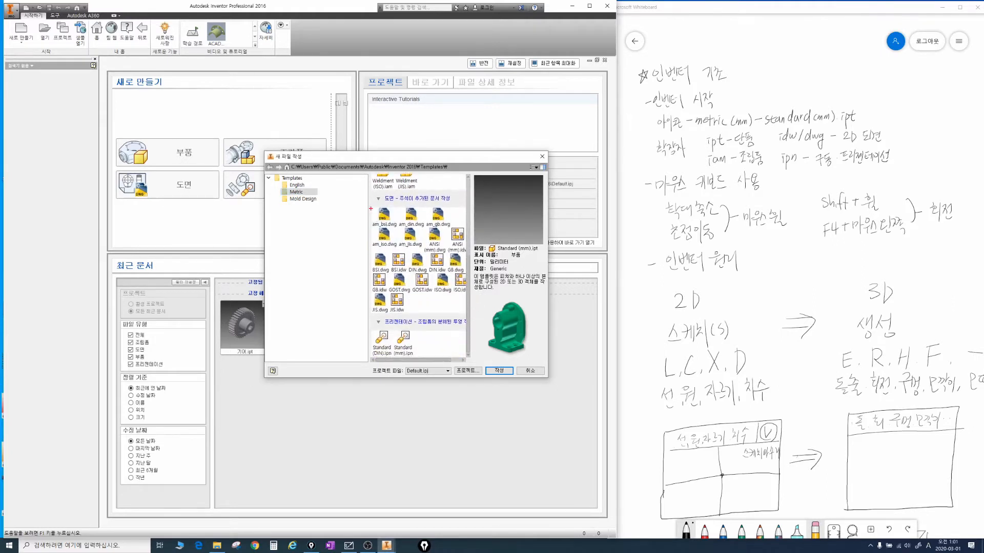
pyautogui.keyDown('ctrl'); pyautogui.moveTo(370, 207); pyautogui.dragTo(461, 309); pyautogui.keyUp('ctrl')
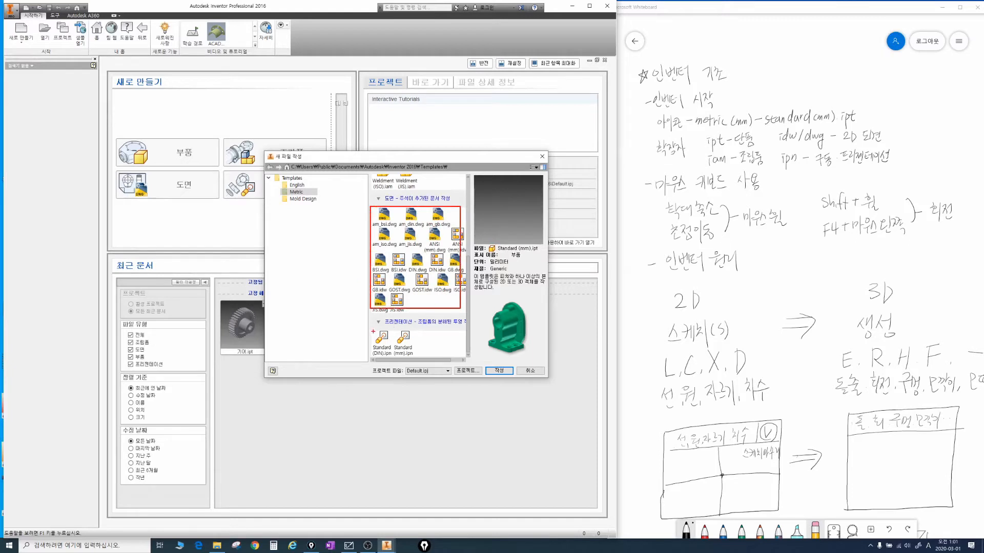
pyautogui.keyDown('ctrl'); pyautogui.moveTo(372, 331); pyautogui.dragTo(420, 354); pyautogui.keyUp('ctrl')
pyautogui.press('Escape')
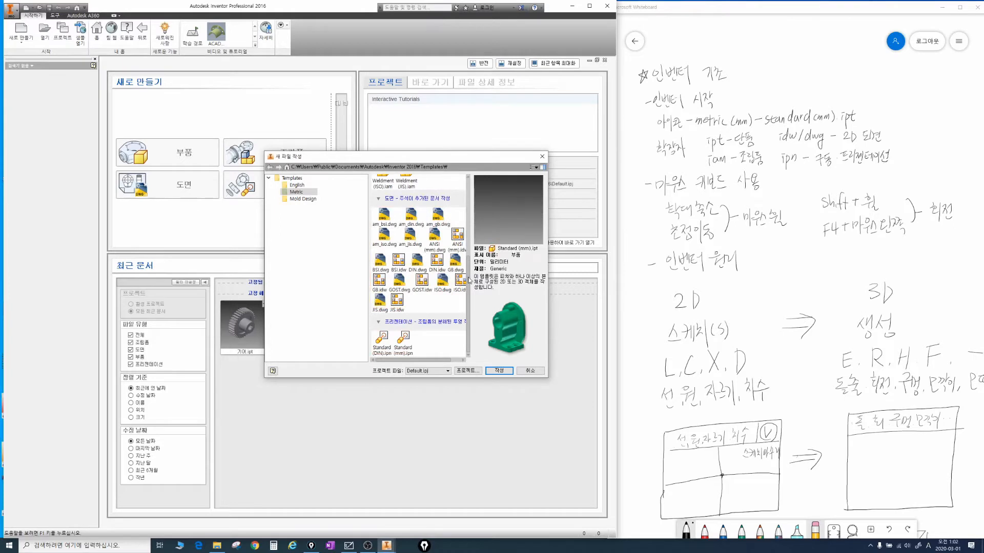
pyautogui.moveTo(468, 279); pyautogui.dragTo(471, 198)
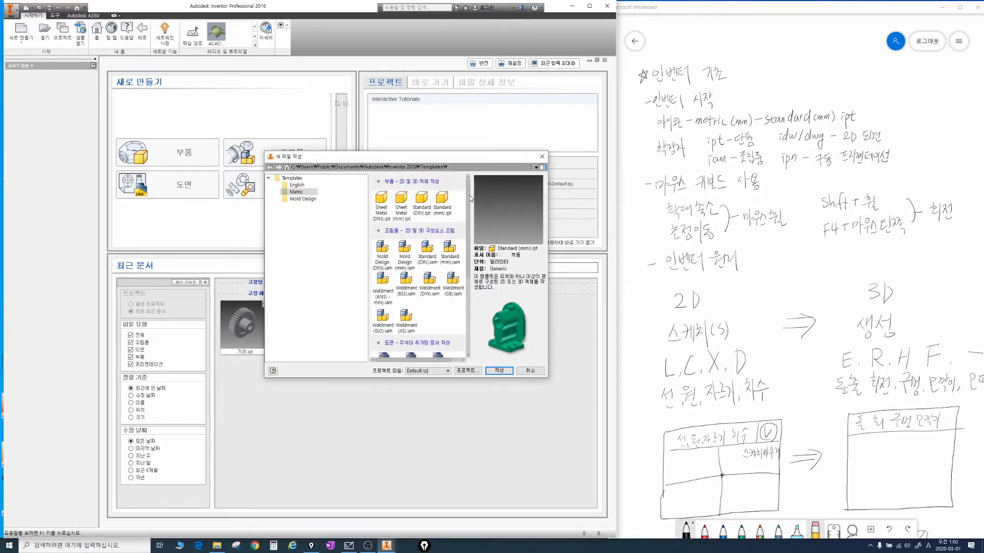
pyautogui.doubleClick(444, 199)
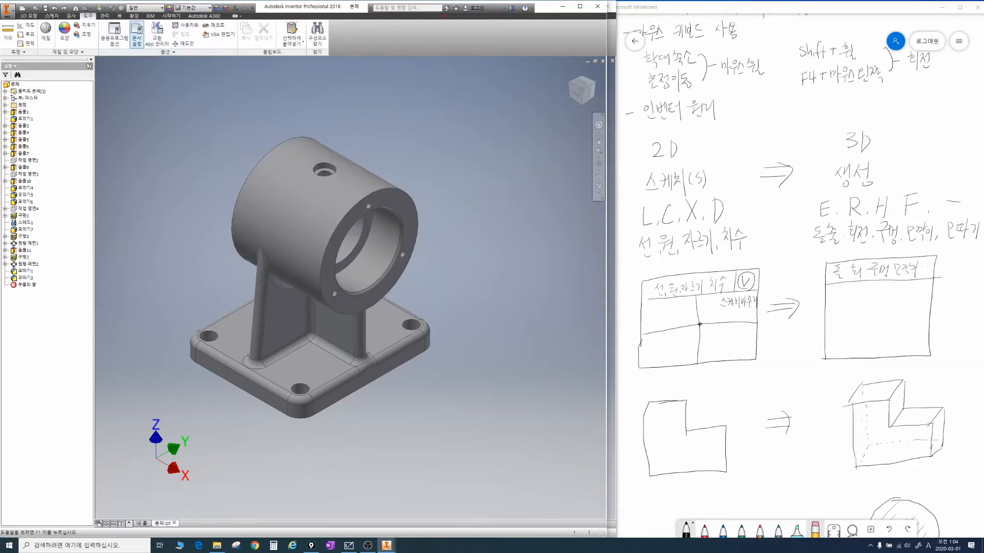
# Step: Display the 3D modelling commands for the open bracket part
pyautogui.moveTo(445, 16); pyautogui.dragTo(1, 2)
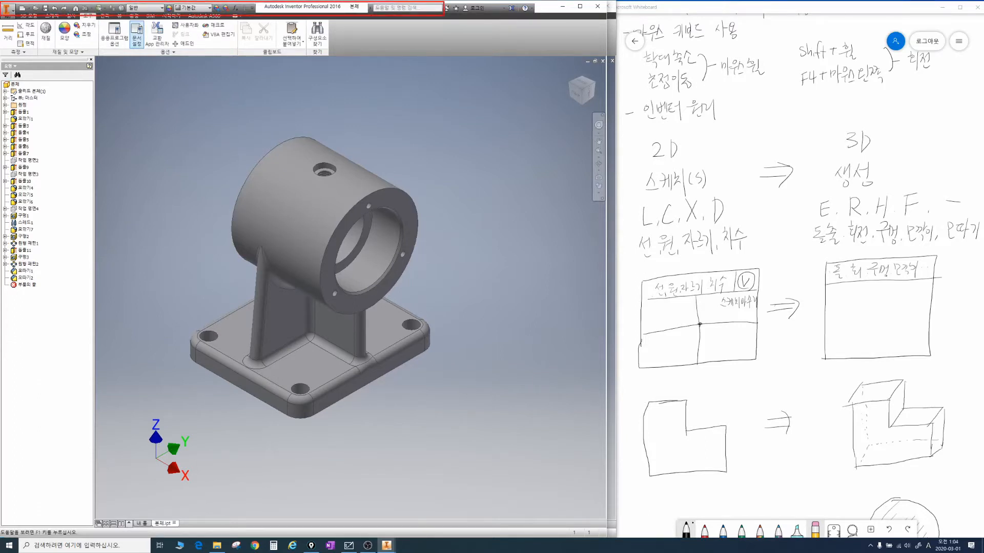
pyautogui.press('Escape')
pyautogui.click(28, 16)
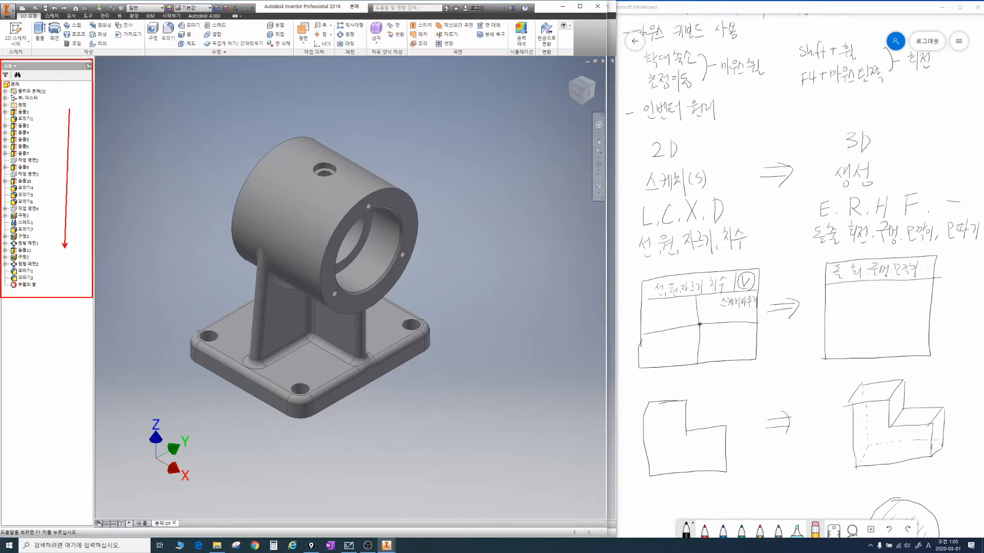
pyautogui.keyDown('ctrl'); pyautogui.keyDown('shift'); pyautogui.moveTo(69, 109); pyautogui.dragTo(65, 109); pyautogui.keyUp('shift'); pyautogui.keyUp('ctrl')
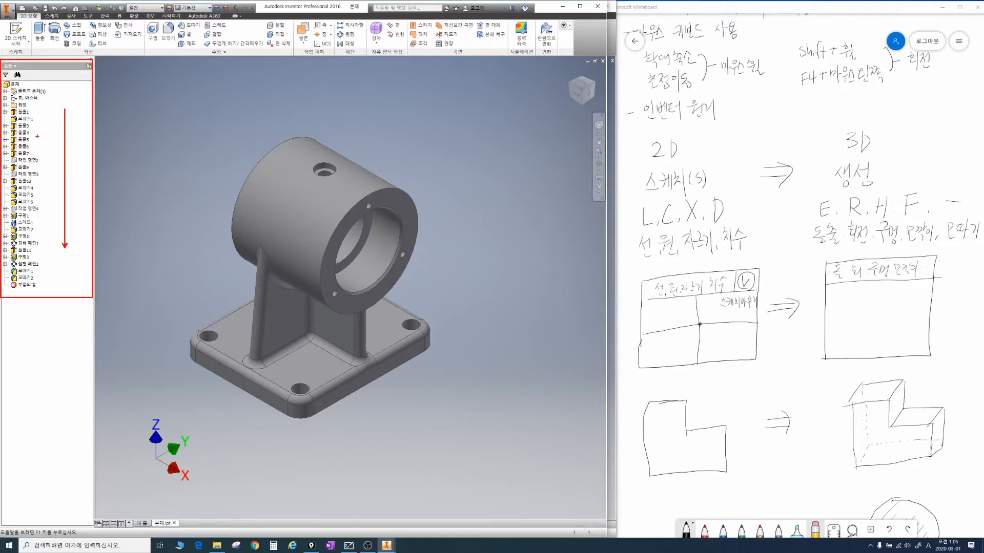
pyautogui.moveTo(31, 141)
pyautogui.mouseDown()
pyautogui.moveTo(5, 141)
pyautogui.moveTo(30, 145)
pyautogui.mouseUp()
pyautogui.press('Escape')
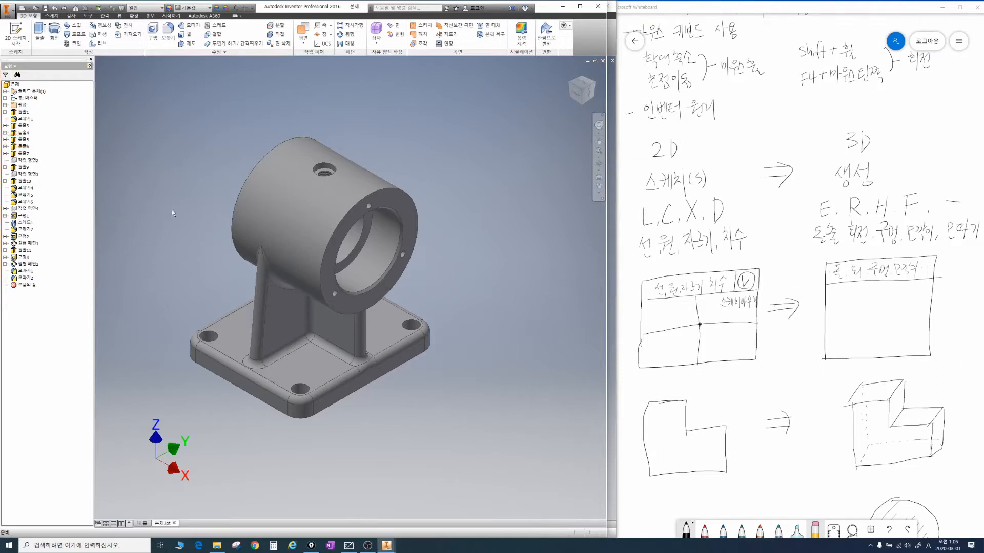
# Step: Highlight the extrusion 돌출3 to inspect which base-plate holes it makes, and clear the selection
pyautogui.click(23, 126)
pyautogui.moveTo(201, 317); pyautogui.dragTo(210, 344)
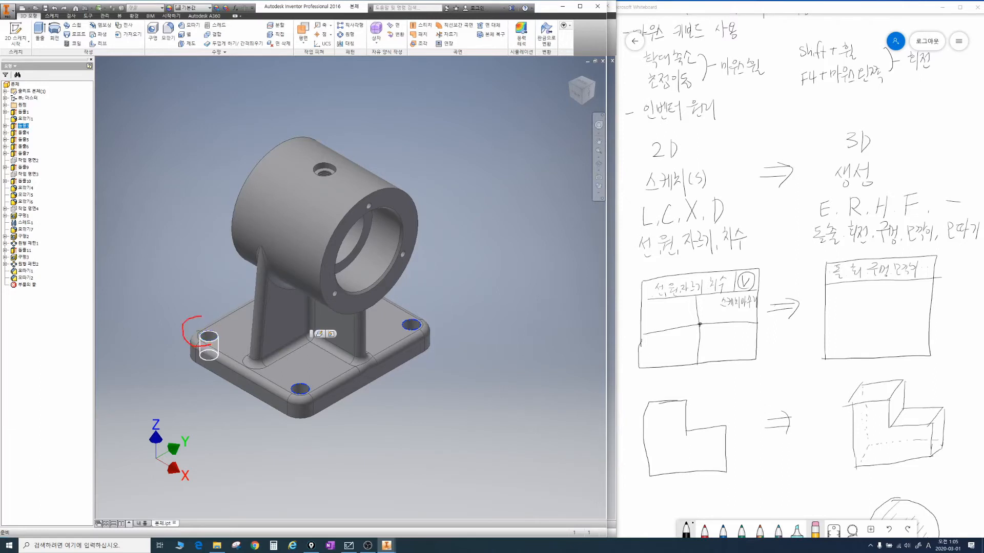
pyautogui.moveTo(331, 413); pyautogui.dragTo(323, 378)
pyautogui.press('Escape')
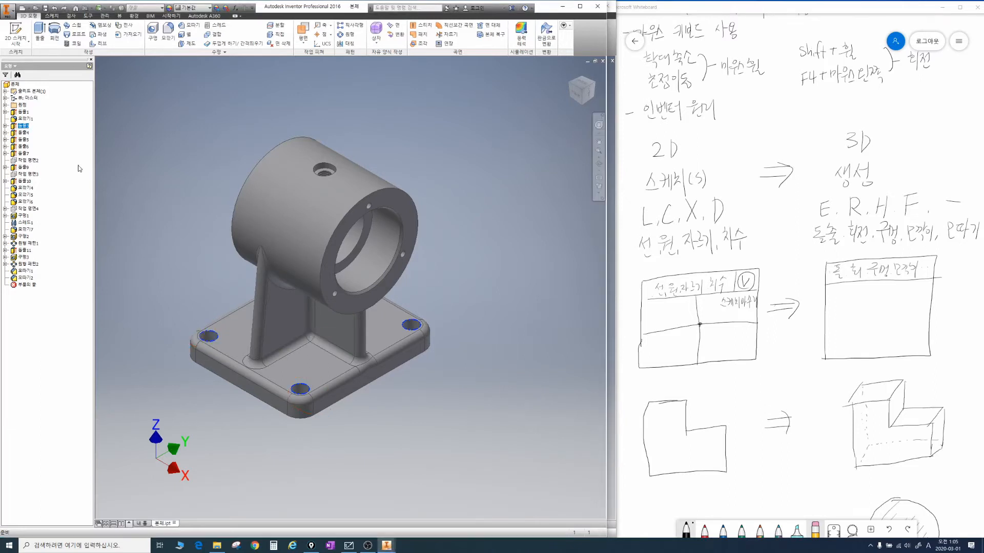
pyautogui.click(79, 168)
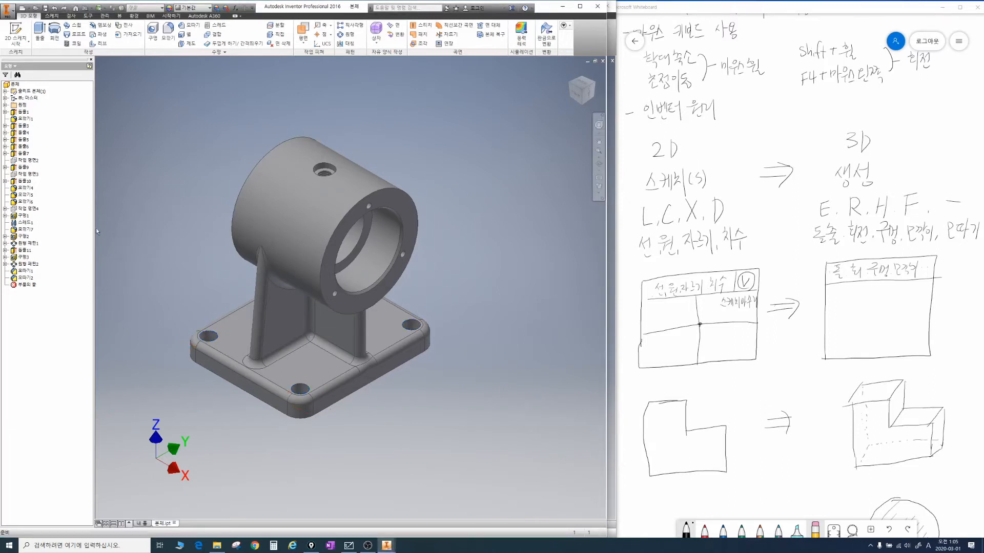
# Step: Delete the base-plate hole extrusion 돌출3 together with its consumed sketches and features, and undo the deletion
pyautogui.click(20, 125)
pyautogui.rightClick(20, 126)
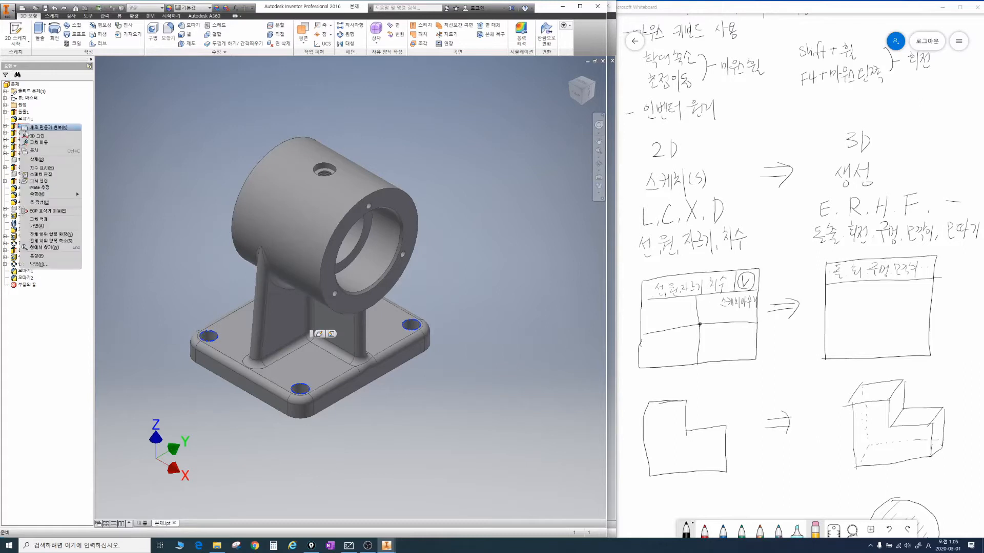
pyautogui.click(37, 160)
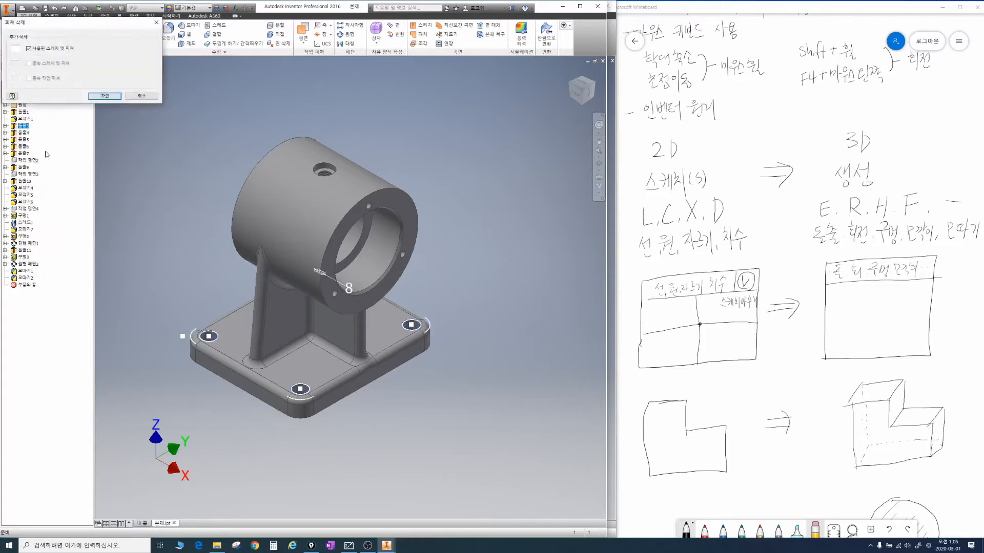
pyautogui.click(105, 96)
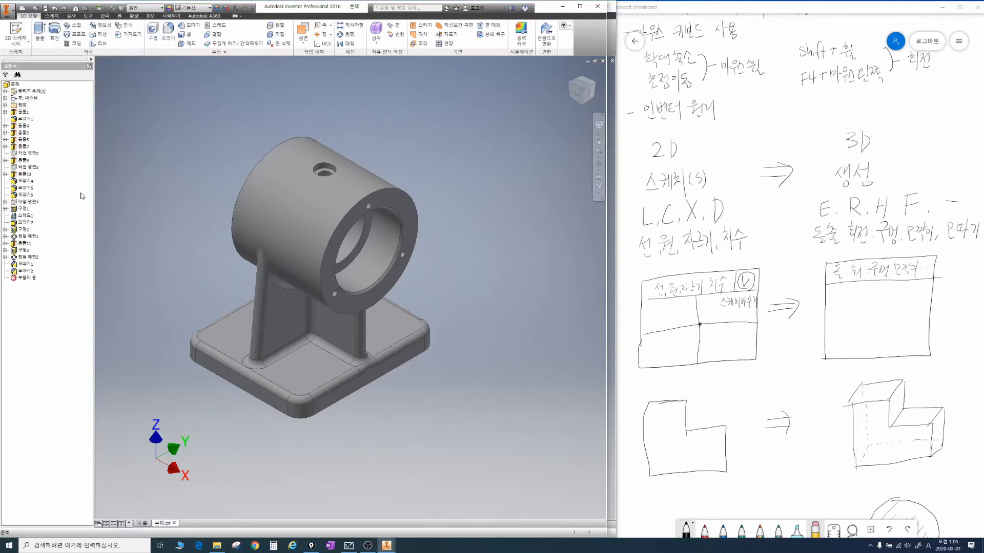
pyautogui.hotkey('ctrl', 'z')
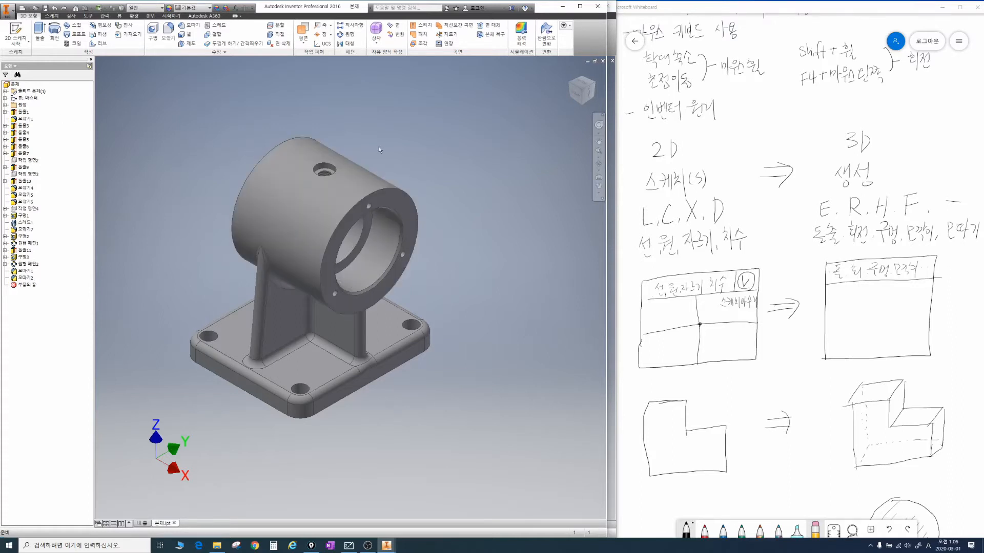
pyautogui.moveTo(425, 376)
pyautogui.mouseDown()
pyautogui.moveTo(231, 423)
pyautogui.moveTo(179, 201)
pyautogui.moveTo(435, 189)
pyautogui.moveTo(449, 380)
pyautogui.mouseUp()
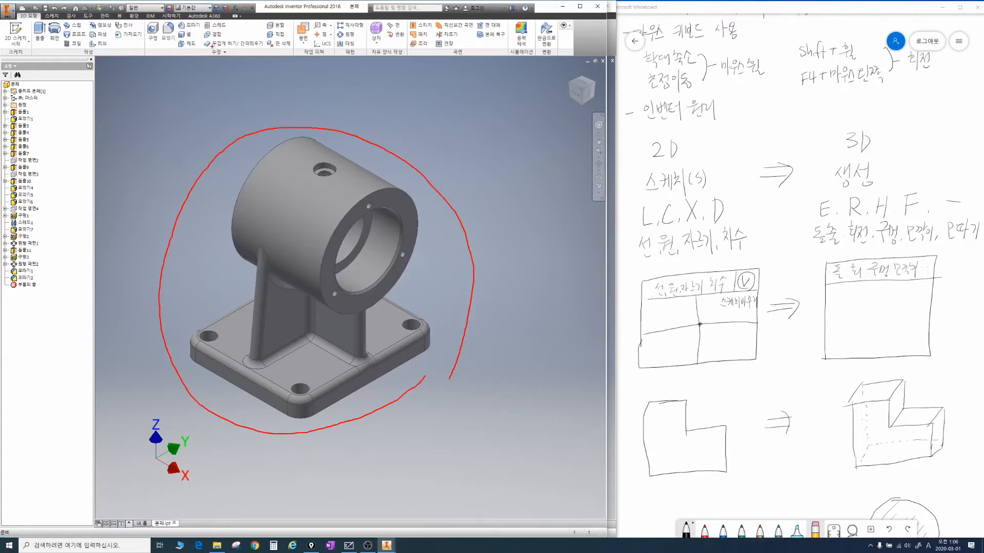
pyautogui.moveTo(211, 53); pyautogui.dragTo(263, 122)
pyautogui.moveTo(276, 99); pyautogui.dragTo(263, 122)
pyautogui.press('e')
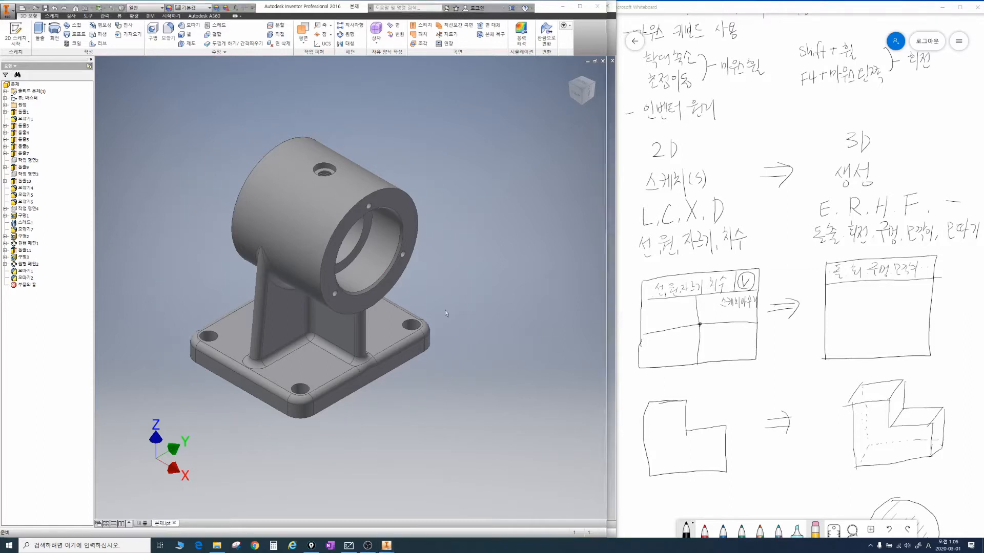
pyautogui.moveTo(199, 487)
pyautogui.mouseDown()
pyautogui.moveTo(180, 493)
pyautogui.moveTo(136, 392)
pyautogui.moveTo(213, 482)
pyautogui.mouseUp()
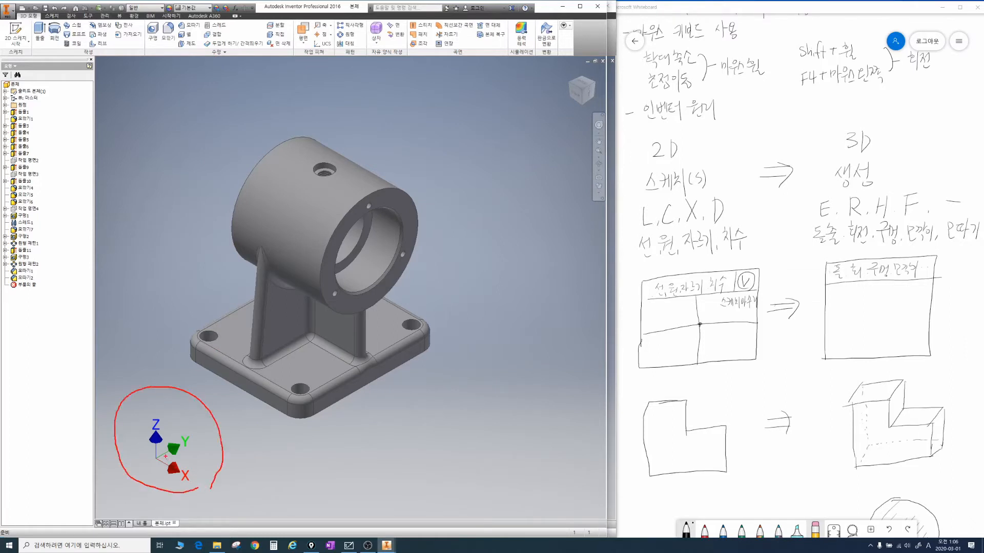
pyautogui.moveTo(163, 455)
pyautogui.mouseDown()
pyautogui.moveTo(176, 466)
pyautogui.moveTo(213, 443)
pyautogui.moveTo(180, 440)
pyautogui.mouseUp()
pyautogui.press('Escape')
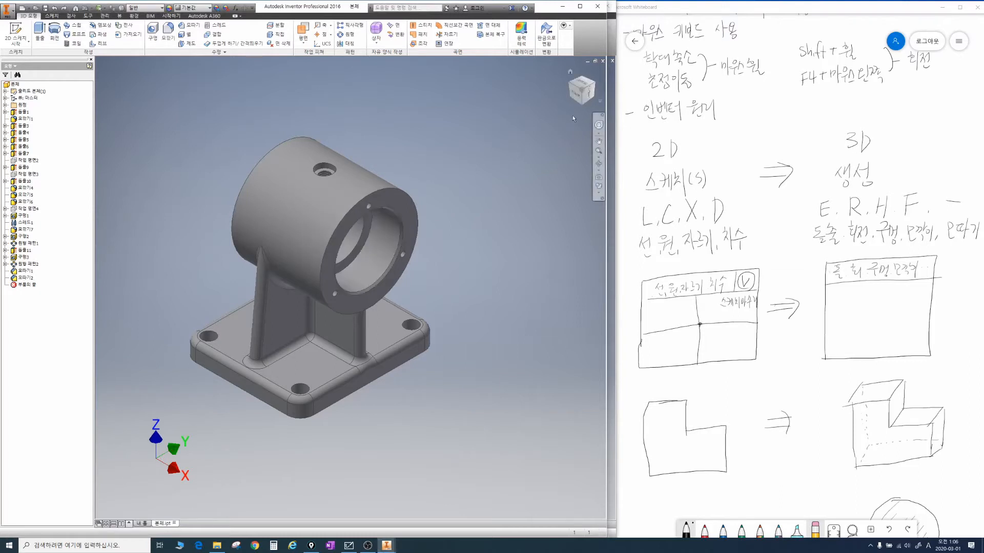
pyautogui.moveTo(580, 109)
pyautogui.mouseDown()
pyautogui.moveTo(562, 85)
pyautogui.moveTo(598, 72)
pyautogui.mouseUp()
pyautogui.moveTo(562, 72)
pyautogui.mouseDown()
pyautogui.moveTo(574, 66)
pyautogui.moveTo(560, 76)
pyautogui.mouseUp()
pyautogui.moveTo(179, 119)
pyautogui.mouseDown()
pyautogui.moveTo(226, 137)
pyautogui.moveTo(227, 125)
pyautogui.moveTo(235, 139)
pyautogui.mouseUp()
pyautogui.press('Escape')
pyautogui.hotkey('ctrl', '2')
pyautogui.keyDown('ctrl'); pyautogui.moveTo(588, 109); pyautogui.dragTo(606, 208); pyautogui.keyUp('ctrl')
pyautogui.press('e')
pyautogui.moveTo(756, 78)
pyautogui.mouseDown()
pyautogui.moveTo(721, 65)
pyautogui.moveTo(763, 76)
pyautogui.mouseUp()
pyautogui.moveTo(648, 67)
pyautogui.mouseDown()
pyautogui.moveTo(676, 67)
pyautogui.moveTo(662, 92)
pyautogui.mouseUp()
pyautogui.press('Escape')
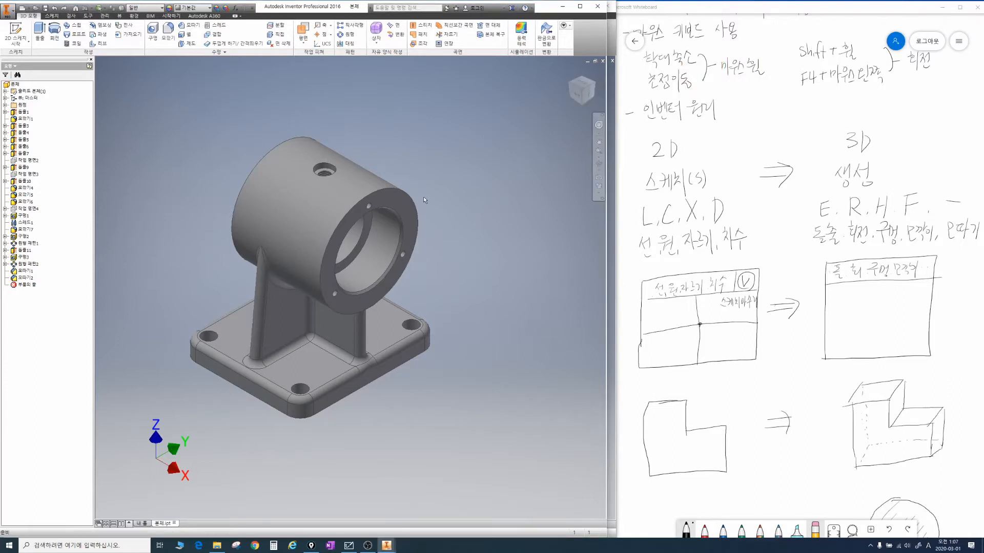
# Step: Zoom in and out on the bracket model and pan the view slightly
pyautogui.scroll(3, 423, 197)
pyautogui.scroll(-5, 422, 196)
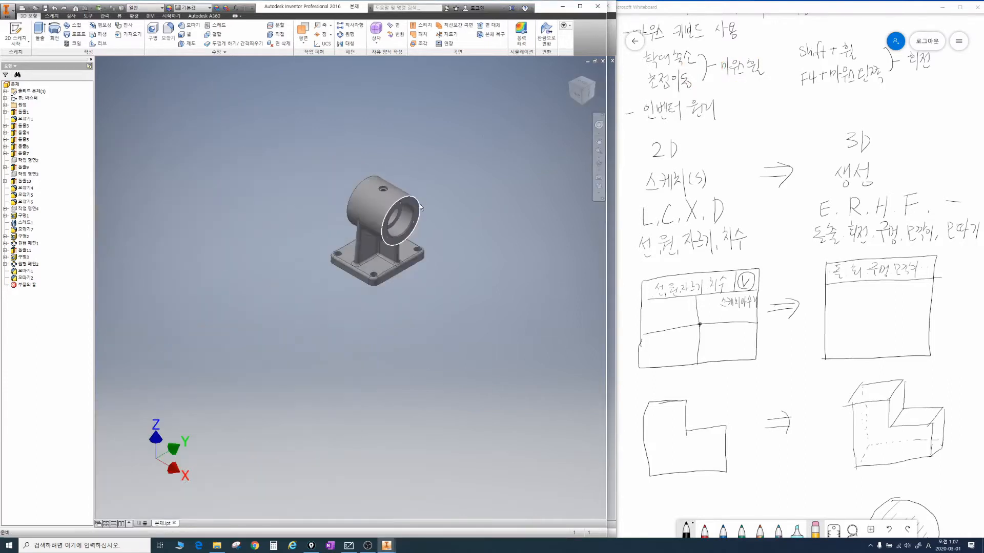
pyautogui.scroll(8, 420, 204)
pyautogui.scroll(-8, 420, 204)
pyautogui.scroll(5, 420, 203)
pyautogui.scroll(-5, 419, 204)
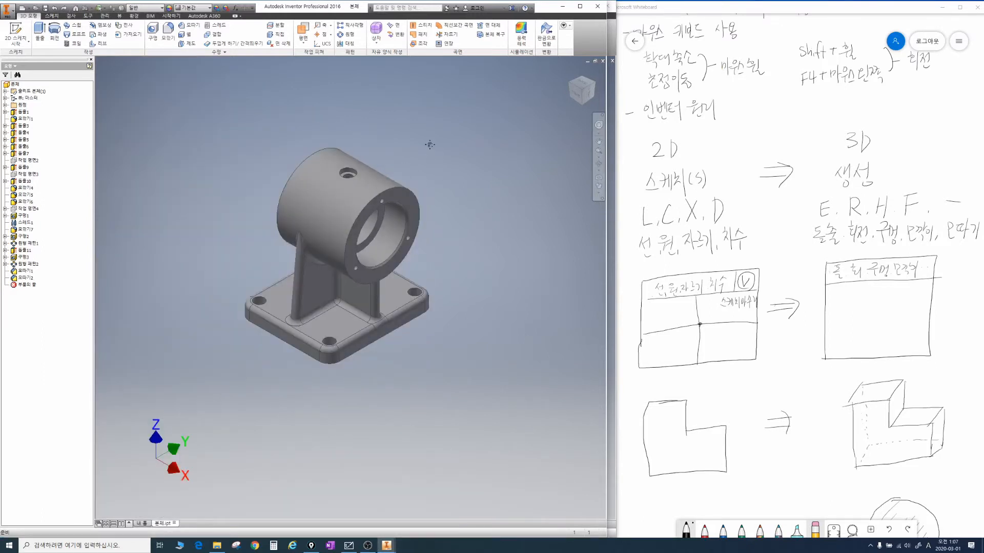
pyautogui.moveTo(439, 147)
pyautogui.mouseDown(button='middle')
pyautogui.moveTo(527, 158)
pyautogui.moveTo(443, 152)
pyautogui.moveTo(448, 144)
pyautogui.moveTo(523, 147)
pyautogui.moveTo(385, 120)
pyautogui.moveTo(496, 132)
pyautogui.moveTo(348, 125)
pyautogui.moveTo(487, 144)
pyautogui.moveTo(435, 142)
pyautogui.mouseUp(button='middle')
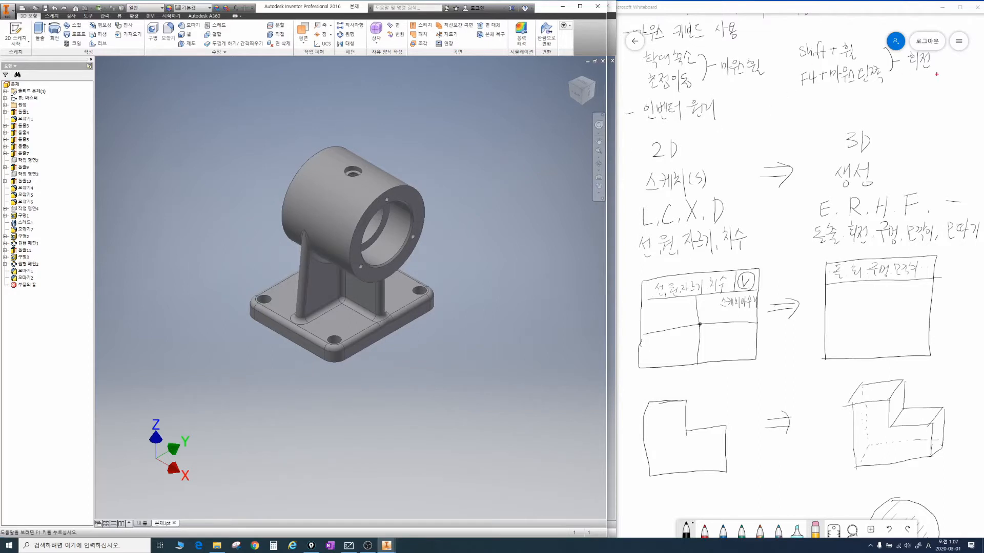
pyautogui.moveTo(937, 74)
pyautogui.mouseDown()
pyautogui.moveTo(905, 71)
pyautogui.moveTo(905, 44)
pyautogui.moveTo(937, 63)
pyautogui.moveTo(936, 74)
pyautogui.mouseUp()
pyautogui.moveTo(801, 63); pyautogui.dragTo(851, 59)
pyautogui.moveTo(809, 91); pyautogui.dragTo(883, 88)
pyautogui.moveTo(792, 92)
pyautogui.mouseDown()
pyautogui.moveTo(887, 91)
pyautogui.moveTo(854, 60)
pyautogui.moveTo(795, 63)
pyautogui.moveTo(796, 97)
pyautogui.mouseUp()
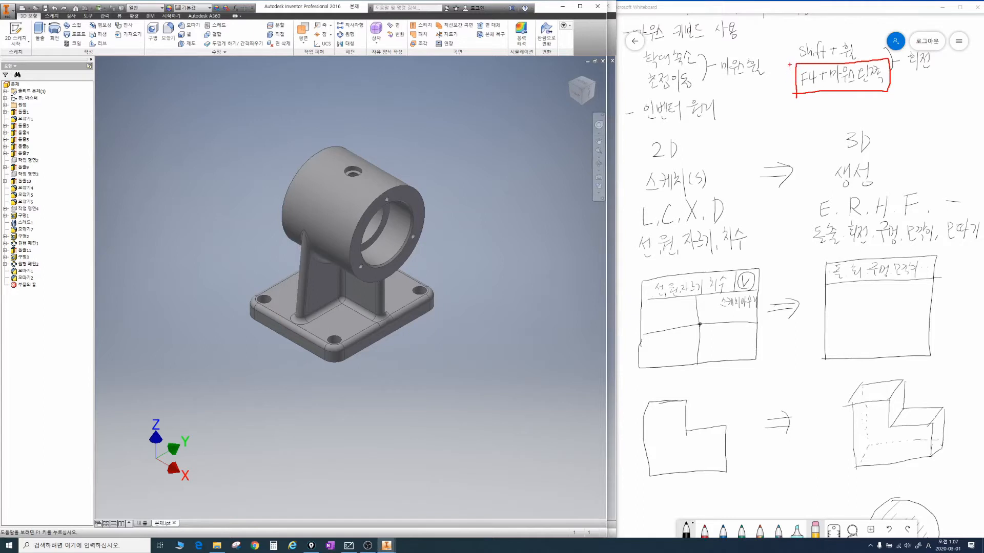
pyautogui.moveTo(789, 46); pyautogui.dragTo(801, 37)
pyautogui.press('Escape')
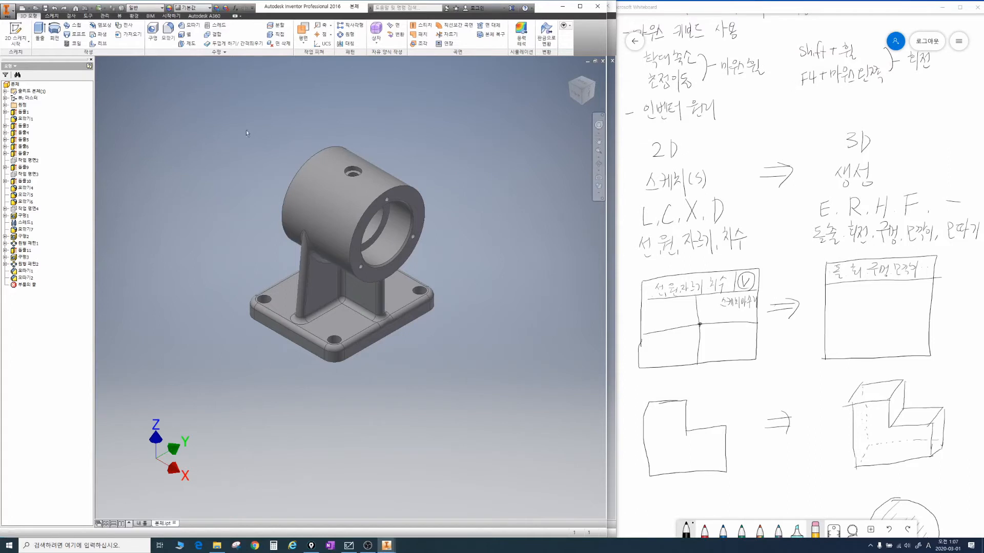
# Step: Orbit the bracket model freely to view it from several sides
pyautogui.press('F4')
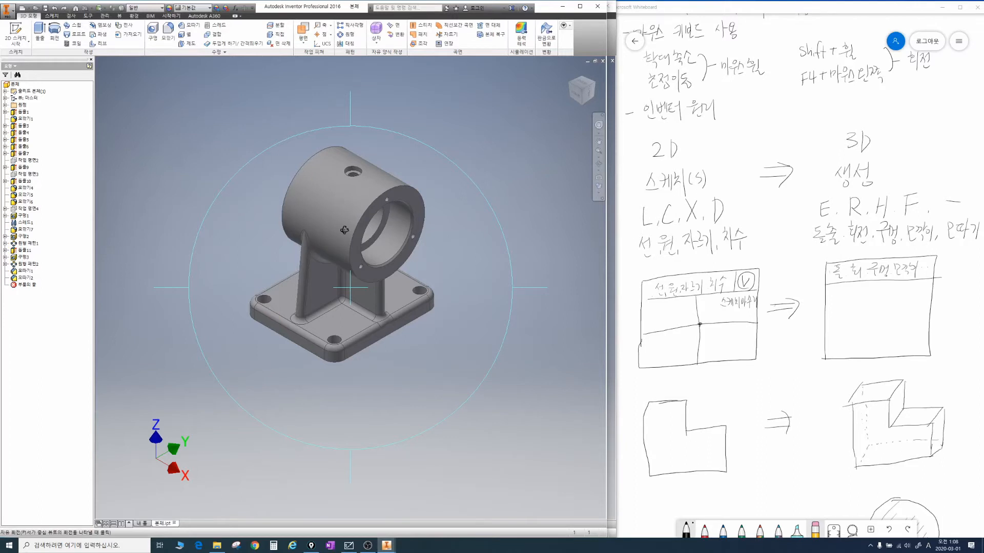
pyautogui.moveTo(432, 241); pyautogui.dragTo(436, 214)
pyautogui.keyDown('shift'); pyautogui.moveTo(352, 197); pyautogui.dragTo(375, 257, button='middle'); pyautogui.keyUp('shift')
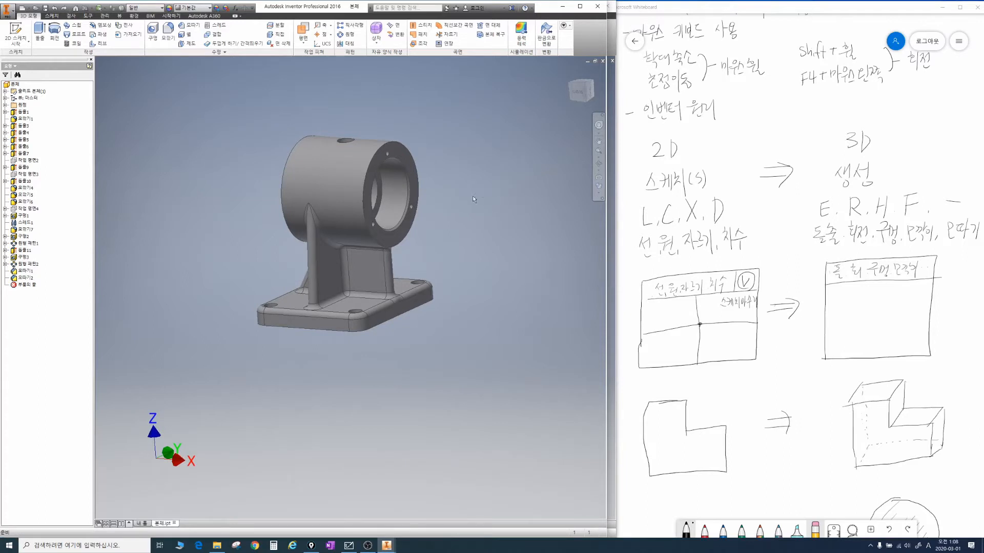
pyautogui.keyDown('shift'); pyautogui.moveTo(429, 233); pyautogui.dragTo(403, 254, button='middle'); pyautogui.keyUp('shift')
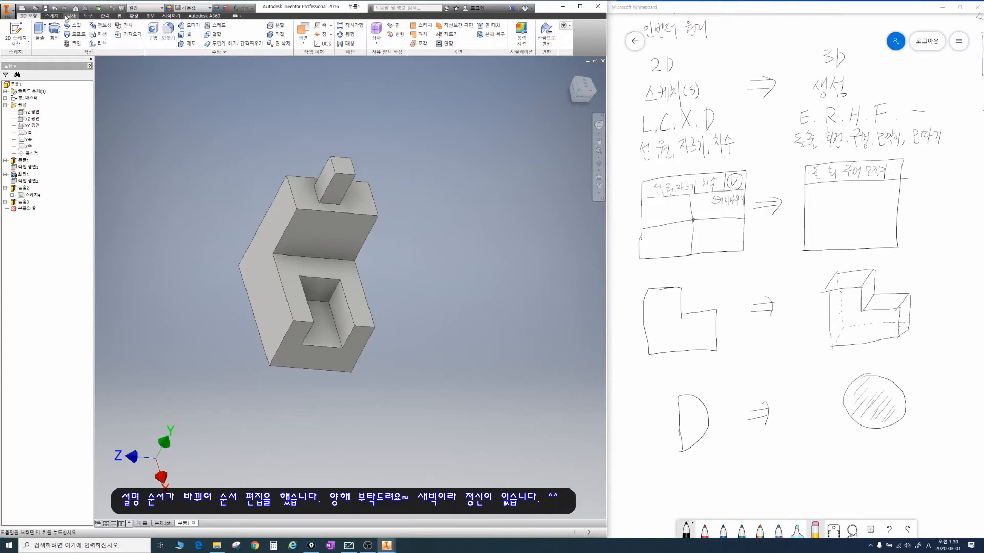
# Step: Open the application options and review the general settings and the file location settings
pyautogui.click(88, 16)
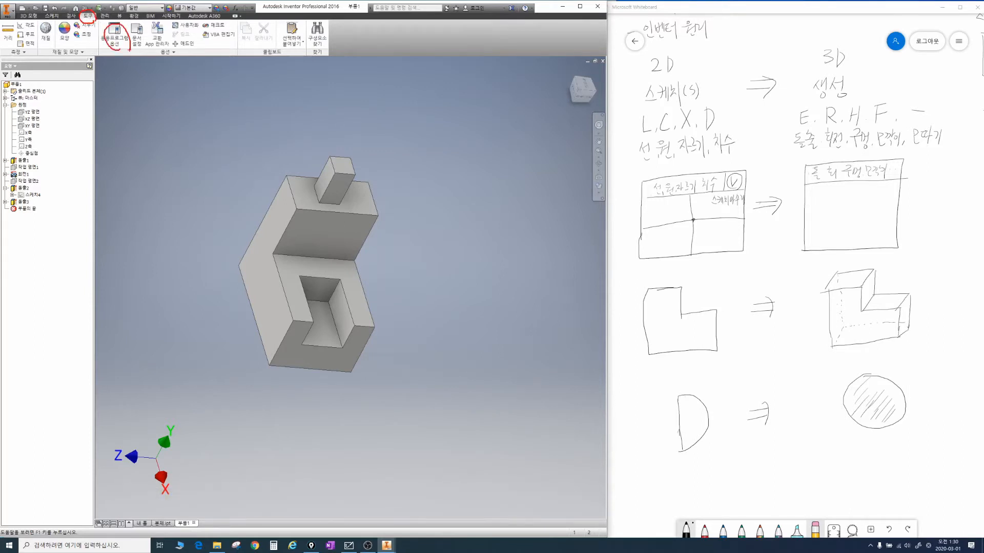
pyautogui.click(118, 37)
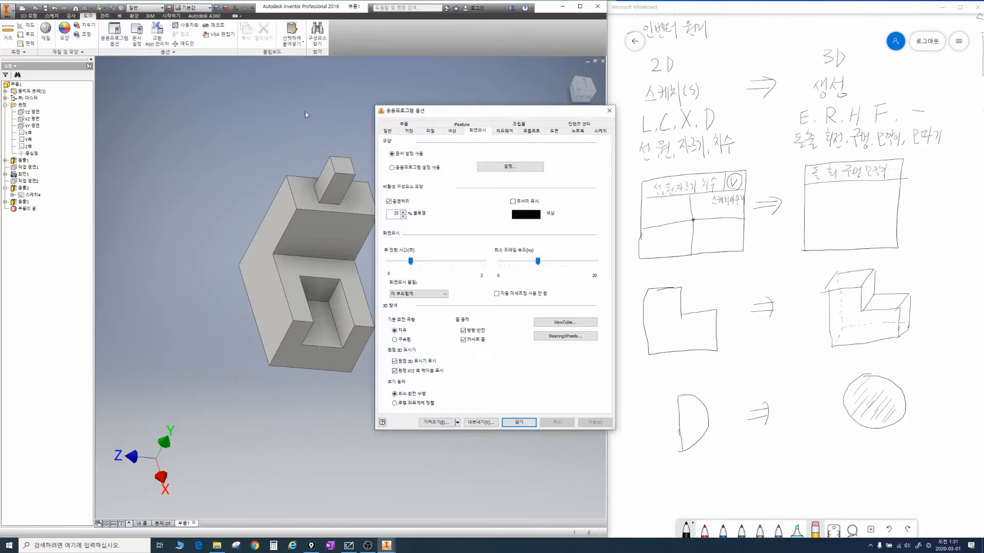
pyautogui.click(388, 131)
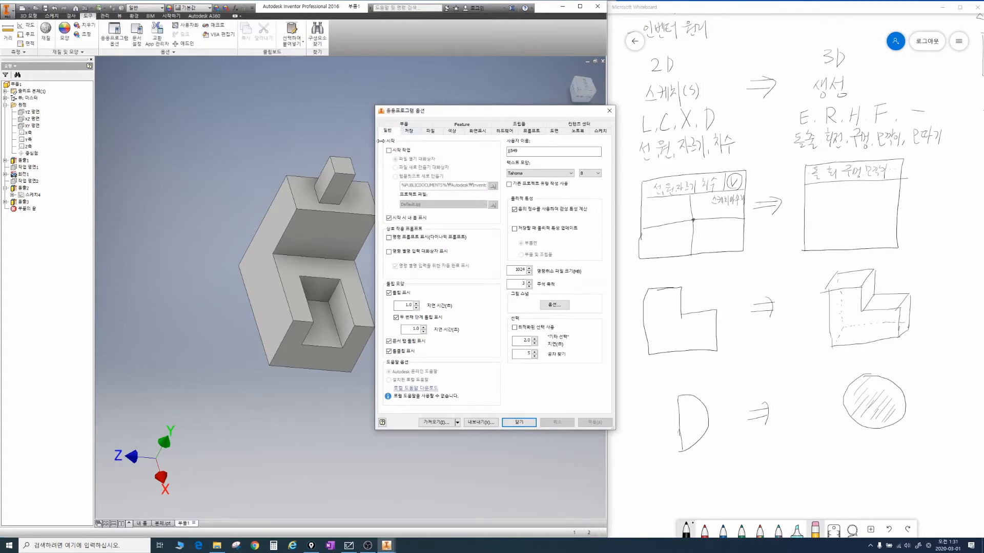
pyautogui.moveTo(394, 136); pyautogui.dragTo(397, 129)
pyautogui.moveTo(535, 290)
pyautogui.mouseDown()
pyautogui.moveTo(517, 288)
pyautogui.moveTo(533, 279)
pyautogui.moveTo(504, 295)
pyautogui.moveTo(521, 301)
pyautogui.mouseUp()
pyautogui.moveTo(185, 490)
pyautogui.mouseDown()
pyautogui.moveTo(145, 497)
pyautogui.moveTo(101, 461)
pyautogui.moveTo(154, 429)
pyautogui.moveTo(184, 428)
pyautogui.moveTo(186, 480)
pyautogui.mouseUp()
pyautogui.click(430, 131)
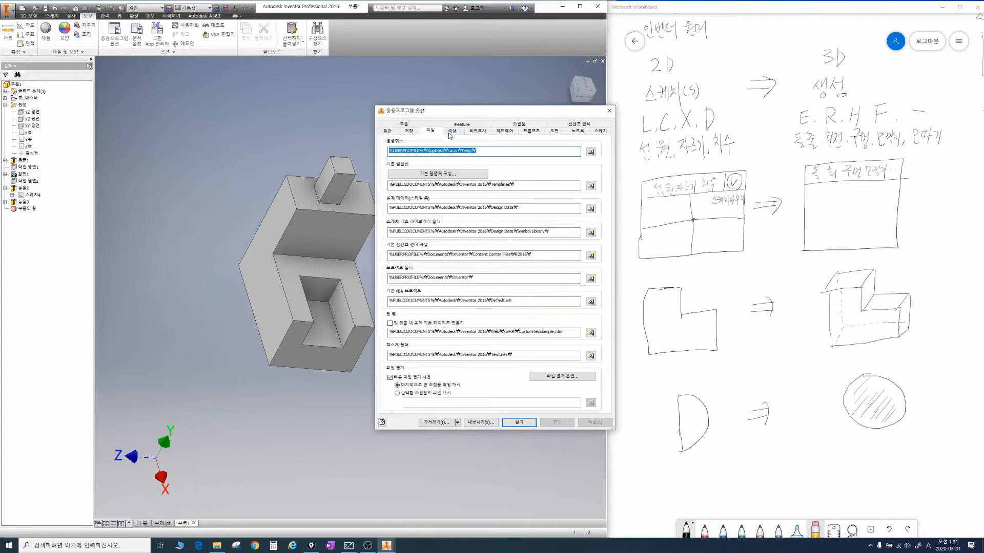
# Step: Review the colour scheme and display settings in the application options, and close the dialog
pyautogui.click(450, 133)
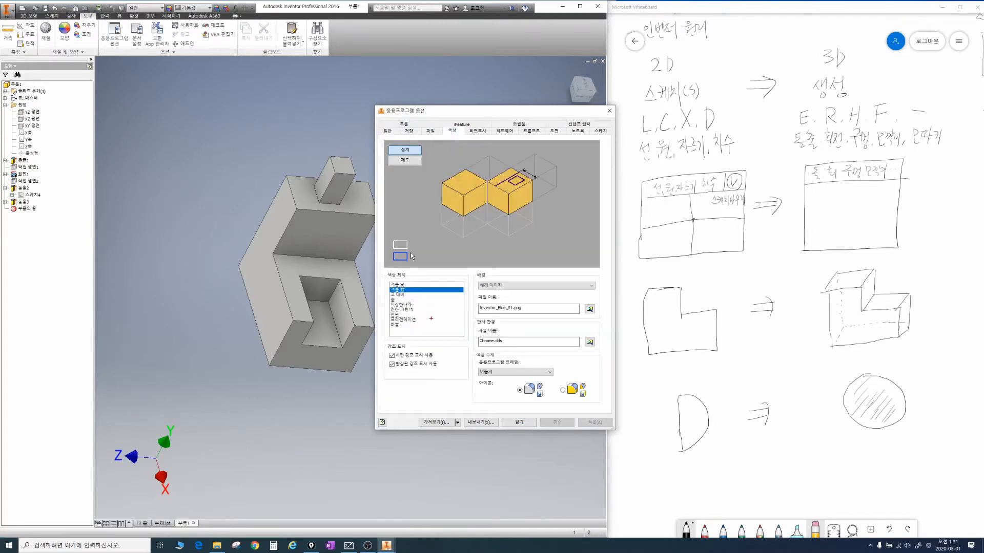
pyautogui.moveTo(432, 324)
pyautogui.mouseDown()
pyautogui.moveTo(420, 274)
pyautogui.moveTo(447, 310)
pyautogui.mouseUp()
pyautogui.moveTo(209, 145); pyautogui.dragTo(240, 154)
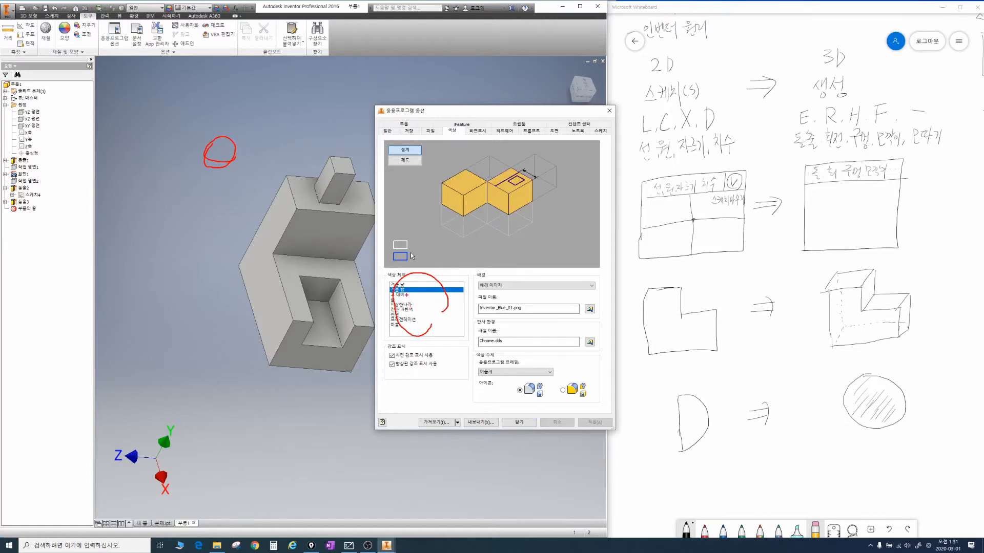
pyautogui.press('Escape')
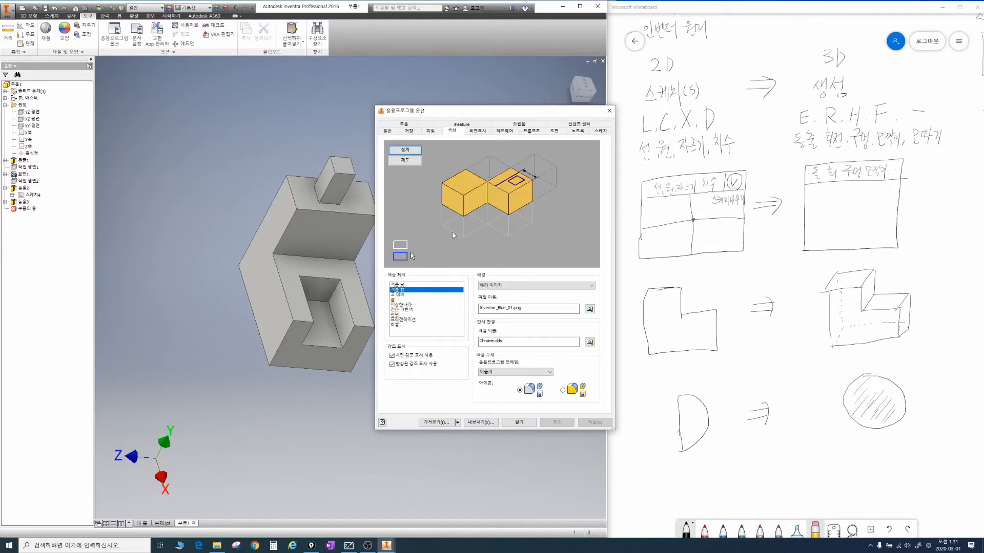
pyautogui.click(483, 134)
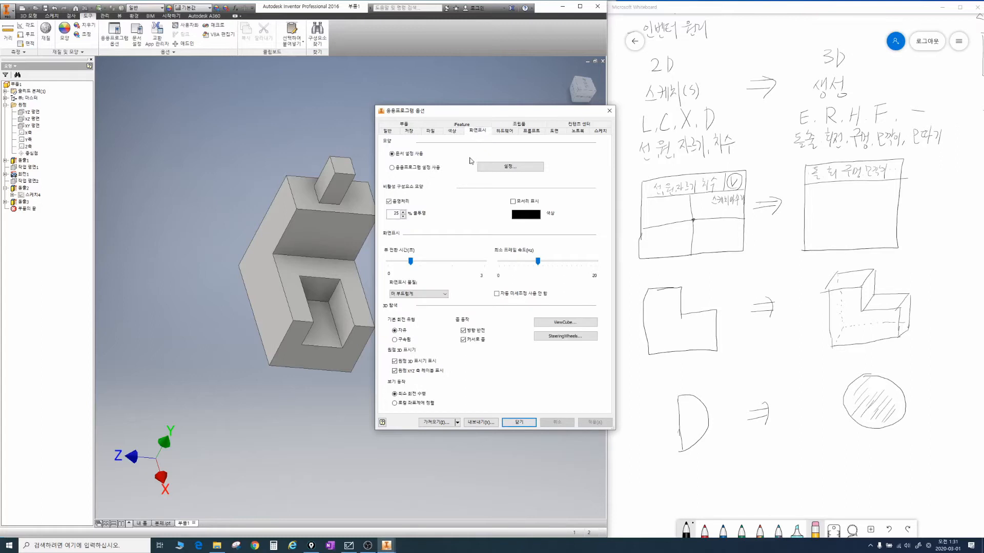
pyautogui.press('Escape')
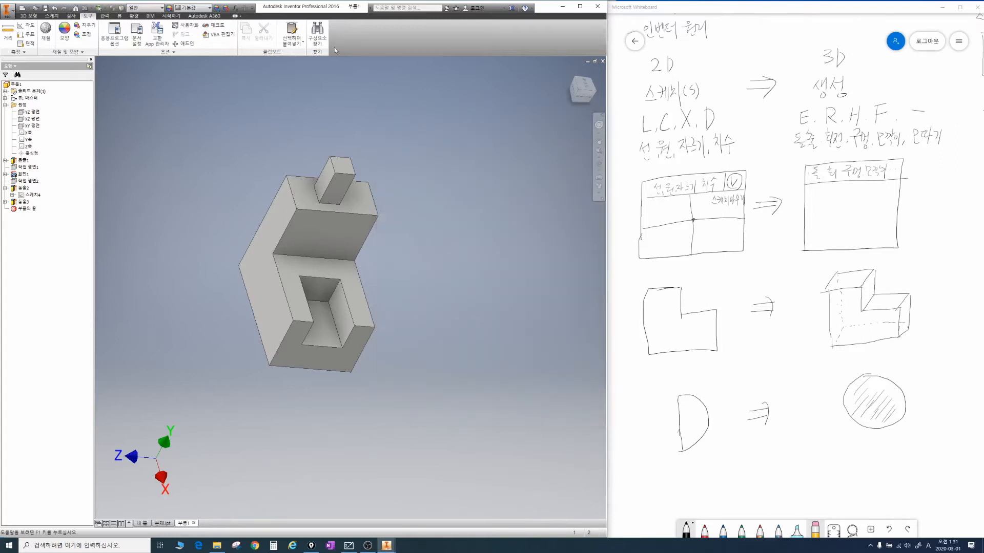
# Step: Reopen the application options, examine the view transition time and zoom behaviour settings, close the dialog and test zooming on the part
pyautogui.click(117, 40)
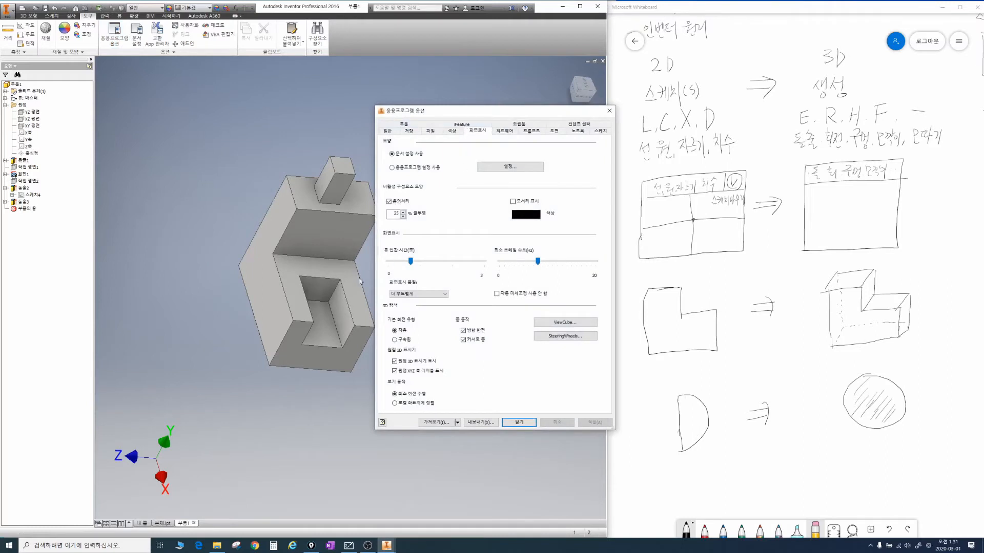
pyautogui.moveTo(440, 278)
pyautogui.mouseDown()
pyautogui.moveTo(388, 274)
pyautogui.moveTo(480, 250)
pyautogui.moveTo(462, 287)
pyautogui.mouseUp()
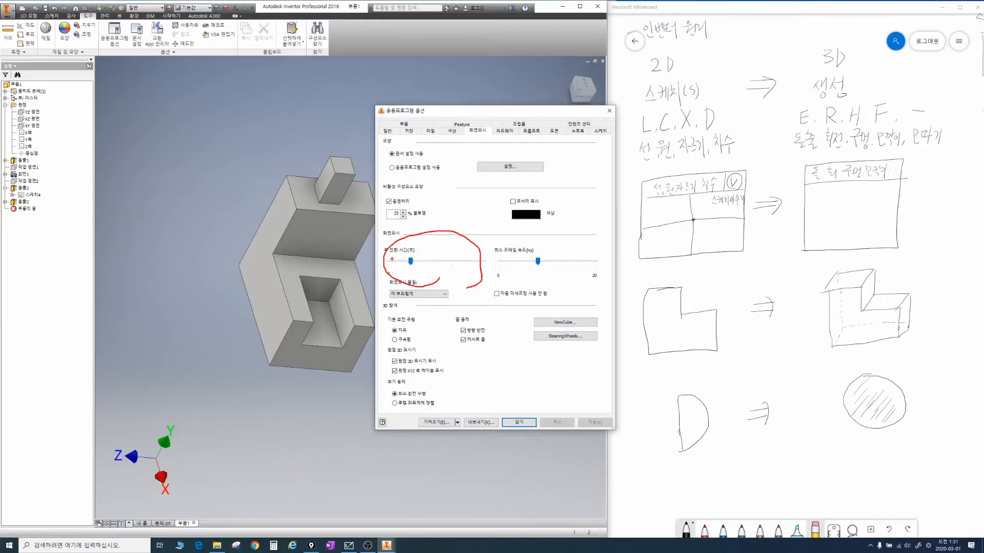
pyautogui.moveTo(389, 261)
pyautogui.mouseDown()
pyautogui.moveTo(389, 273)
pyautogui.moveTo(385, 257)
pyautogui.moveTo(396, 272)
pyautogui.moveTo(402, 252)
pyautogui.moveTo(413, 257)
pyautogui.mouseUp()
pyautogui.press('Escape')
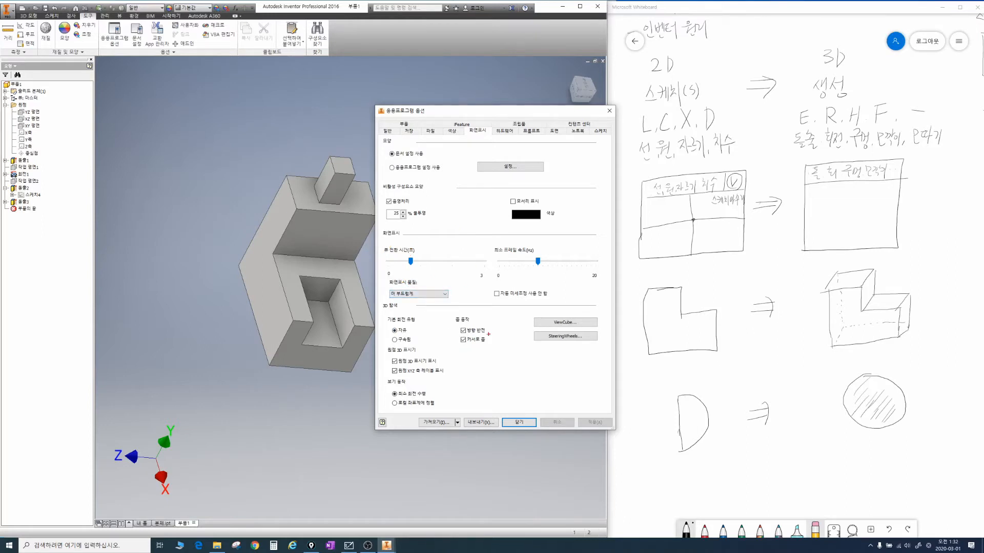
pyautogui.moveTo(495, 331); pyautogui.dragTo(449, 325)
pyautogui.press('Escape')
pyautogui.click(517, 422)
pyautogui.scroll(1, 491, 347)
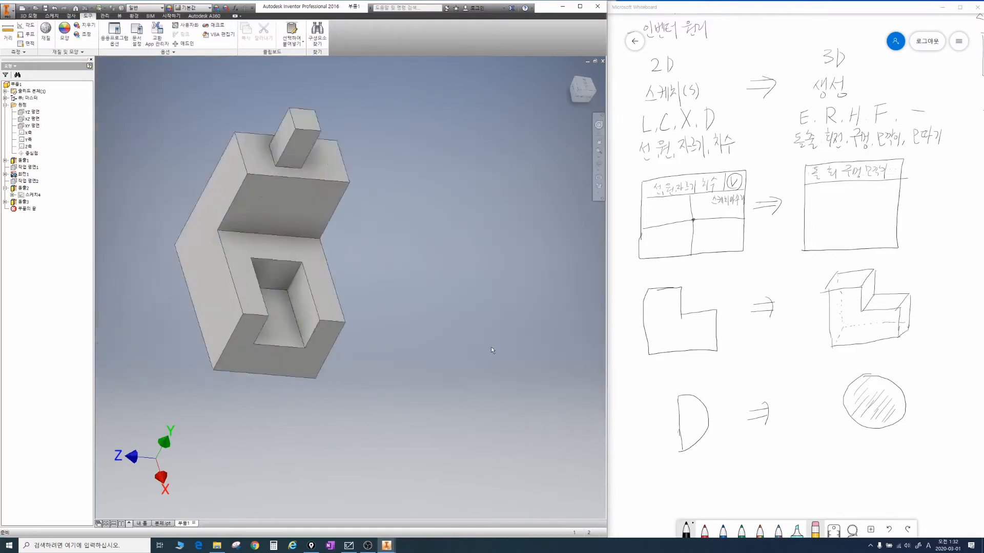
pyautogui.scroll(-2, 490, 346)
# Step: Switch to Microsoft Whiteboard and bring the coordinate system notes (좌표계) into view
pyautogui.click(785, 285)
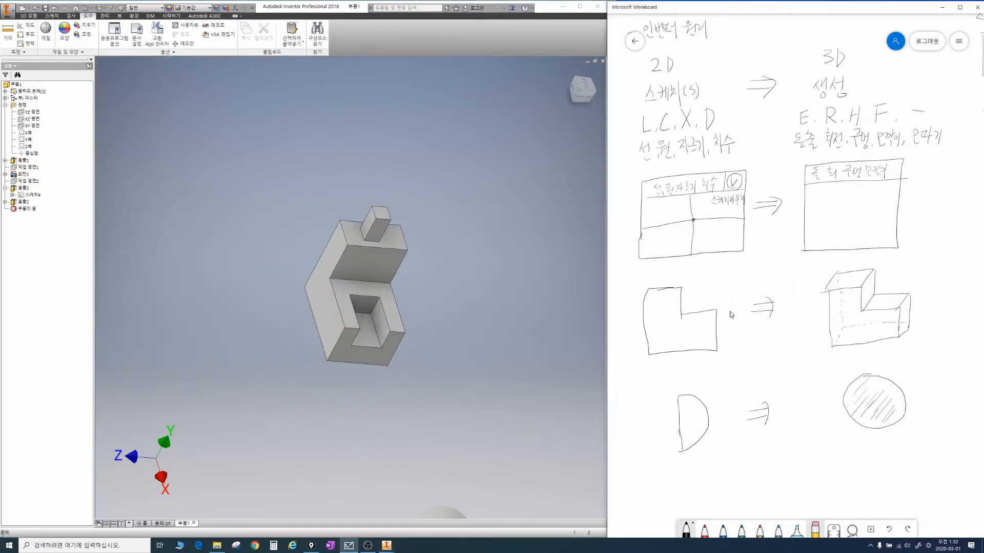
pyautogui.moveTo(913, 270); pyautogui.dragTo(773, 310, button='right')
pyautogui.moveTo(843, 288); pyautogui.dragTo(733, 379, button='right')
pyautogui.moveTo(819, 310); pyautogui.dragTo(798, 324, button='right')
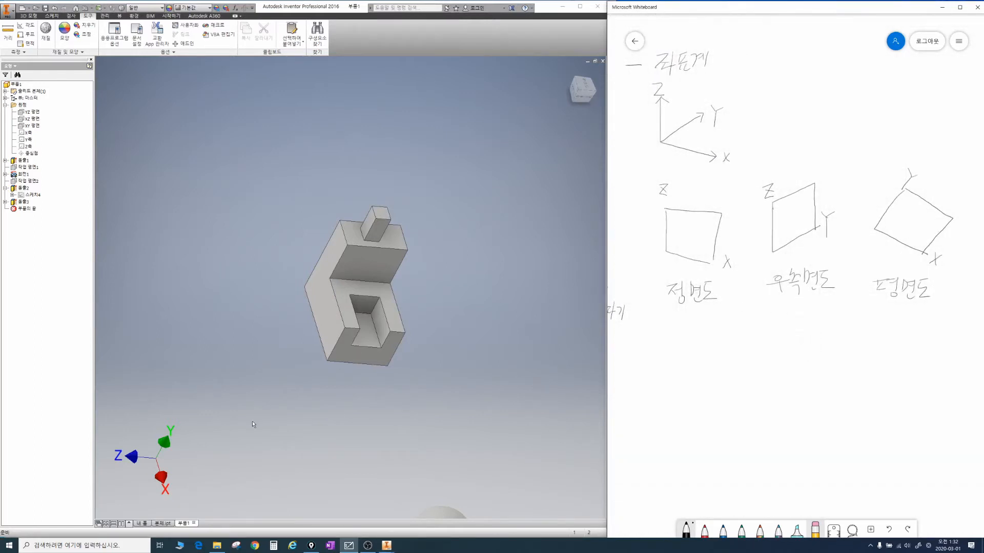
pyautogui.moveTo(193, 491)
pyautogui.mouseDown()
pyautogui.moveTo(182, 497)
pyautogui.moveTo(108, 464)
pyautogui.moveTo(205, 469)
pyautogui.moveTo(205, 479)
pyautogui.mouseUp()
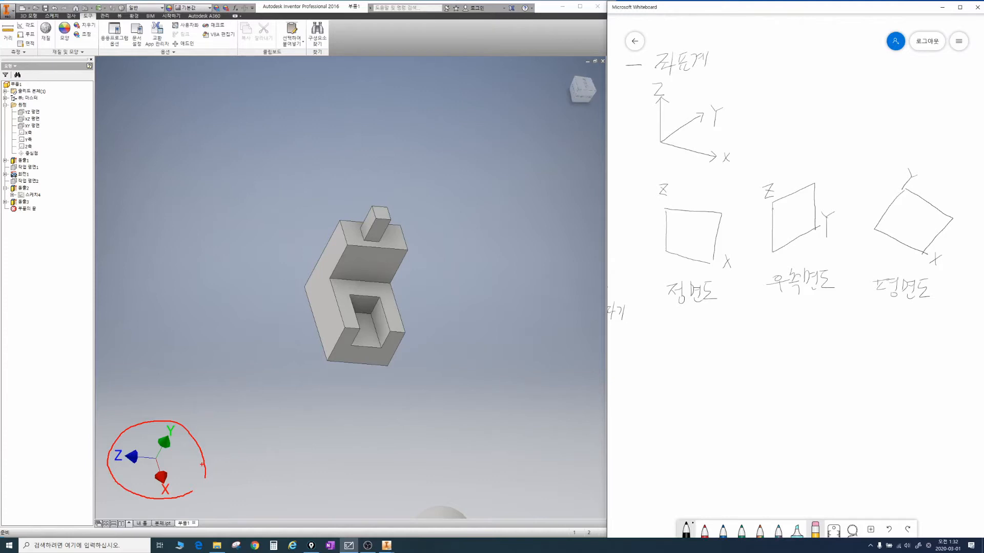
pyautogui.press('Escape')
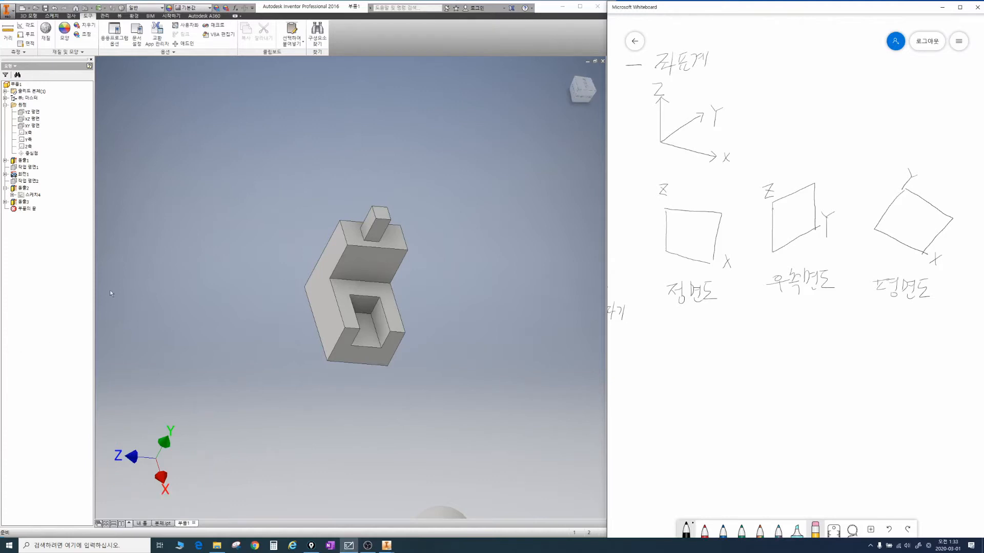
# Step: Collapse and re-expand the origin folder of 부품1 to show its planes, axes and center point
pyautogui.click(6, 104)
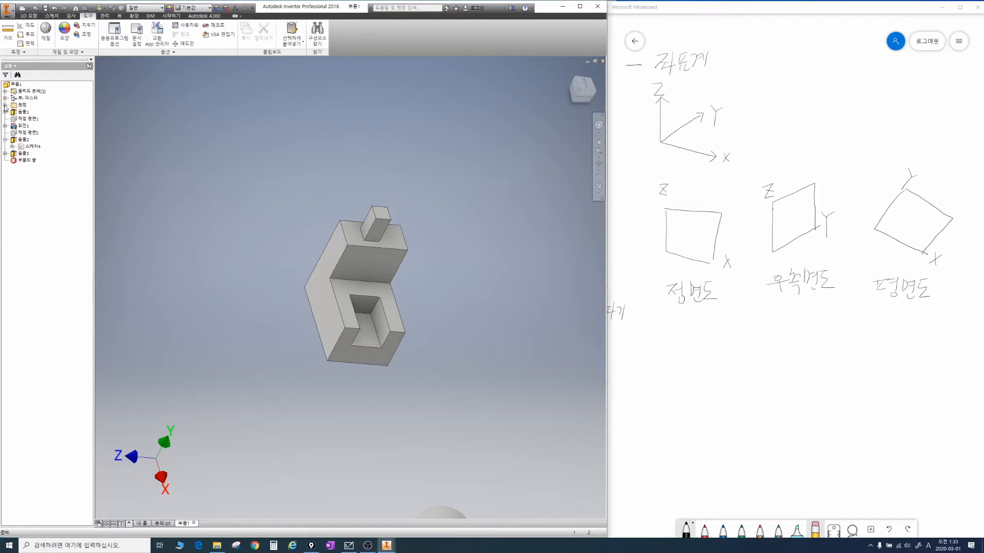
pyautogui.click(5, 104)
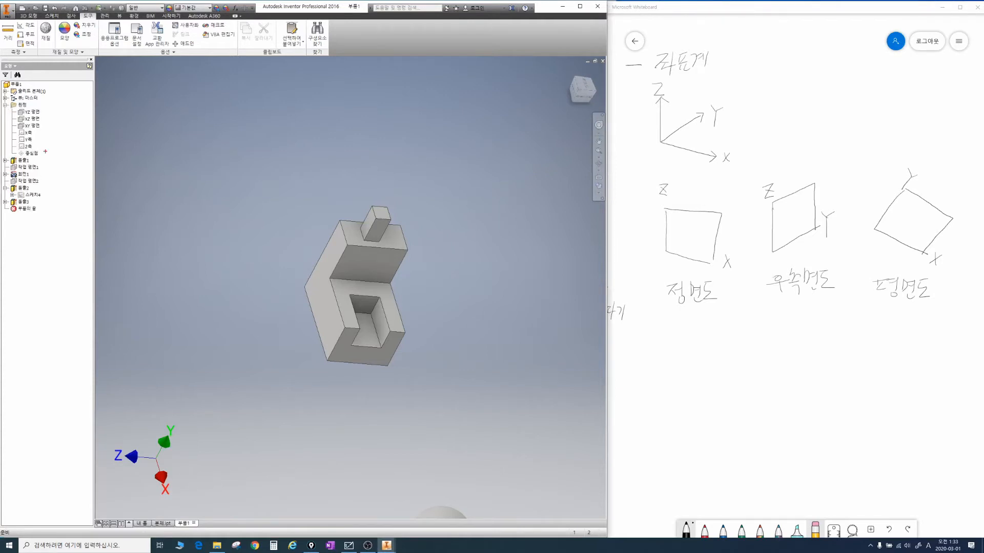
pyautogui.moveTo(45, 152)
pyautogui.mouseDown()
pyautogui.moveTo(14, 119)
pyautogui.moveTo(51, 145)
pyautogui.mouseUp()
pyautogui.press('Escape')
# Step: Orbit the part freely until the Z axis points up, matching the coordinate system sketched in the notes
pyautogui.press('F4')
pyautogui.moveTo(259, 384); pyautogui.dragTo(374, 408)
pyautogui.press('F4')
pyautogui.moveTo(325, 364); pyautogui.dragTo(276, 367)
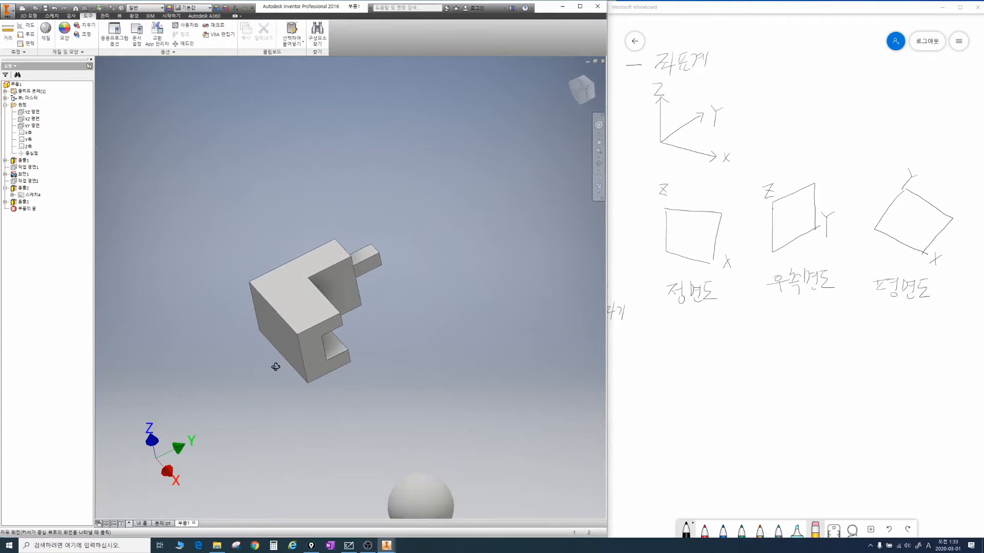
pyautogui.press('Escape')
pyautogui.moveTo(191, 495)
pyautogui.mouseDown()
pyautogui.moveTo(130, 474)
pyautogui.moveTo(220, 479)
pyautogui.mouseUp()
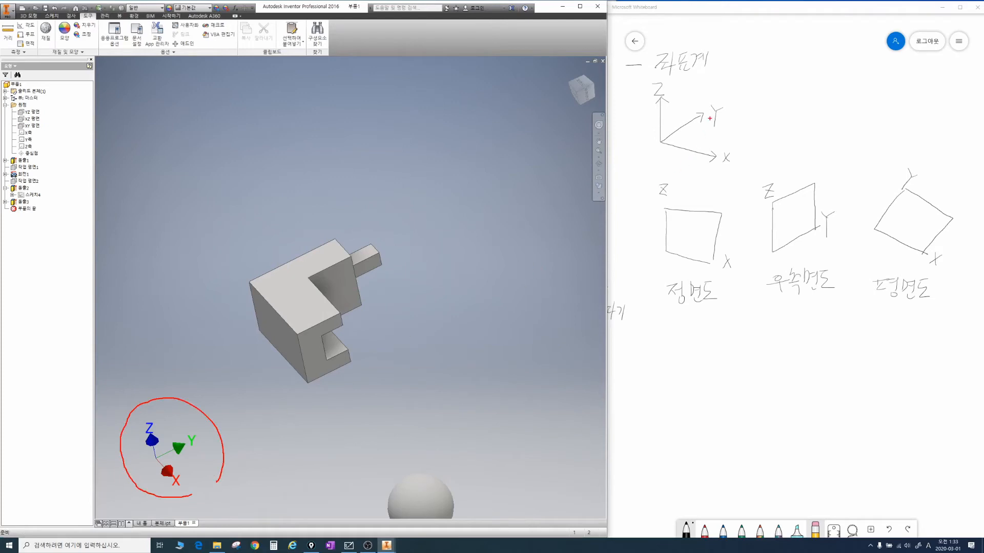
pyautogui.moveTo(711, 108); pyautogui.dragTo(677, 134)
pyautogui.moveTo(667, 139)
pyautogui.mouseDown()
pyautogui.moveTo(718, 154)
pyautogui.moveTo(743, 133)
pyautogui.moveTo(713, 109)
pyautogui.mouseUp()
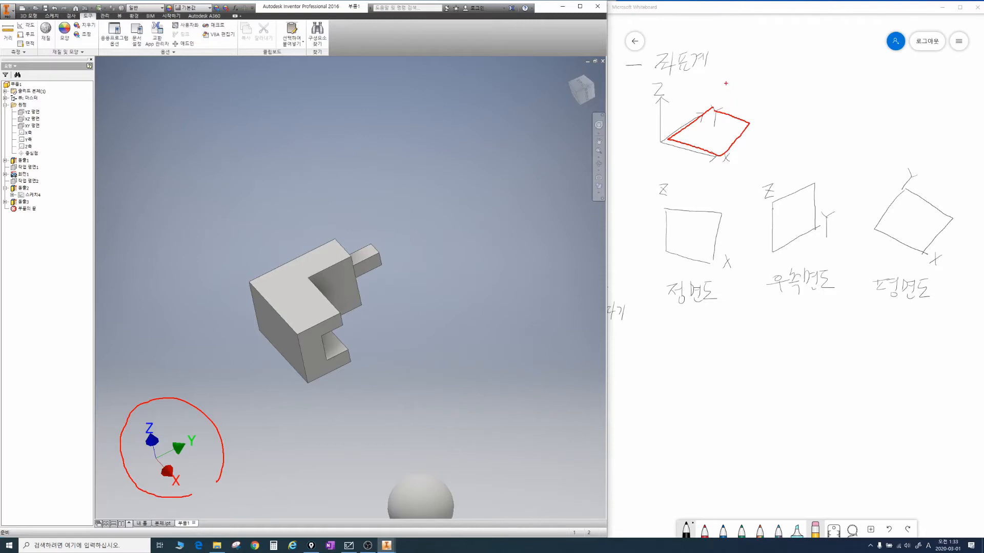
pyautogui.moveTo(906, 186)
pyautogui.mouseDown()
pyautogui.moveTo(901, 237)
pyautogui.moveTo(945, 217)
pyautogui.moveTo(910, 200)
pyautogui.mouseUp()
pyautogui.moveTo(889, 160); pyautogui.dragTo(905, 224)
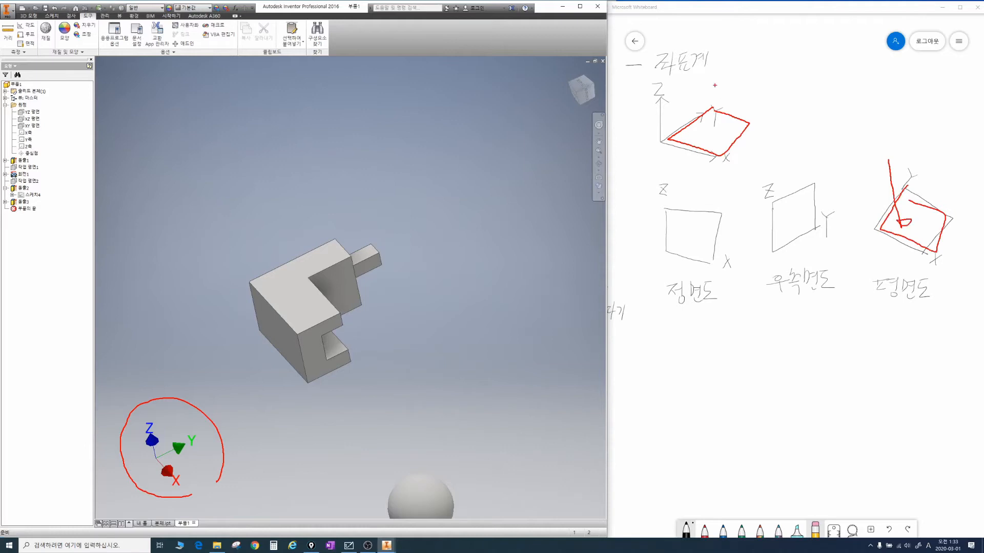
pyautogui.moveTo(704, 60); pyautogui.dragTo(697, 128)
pyautogui.press('Escape')
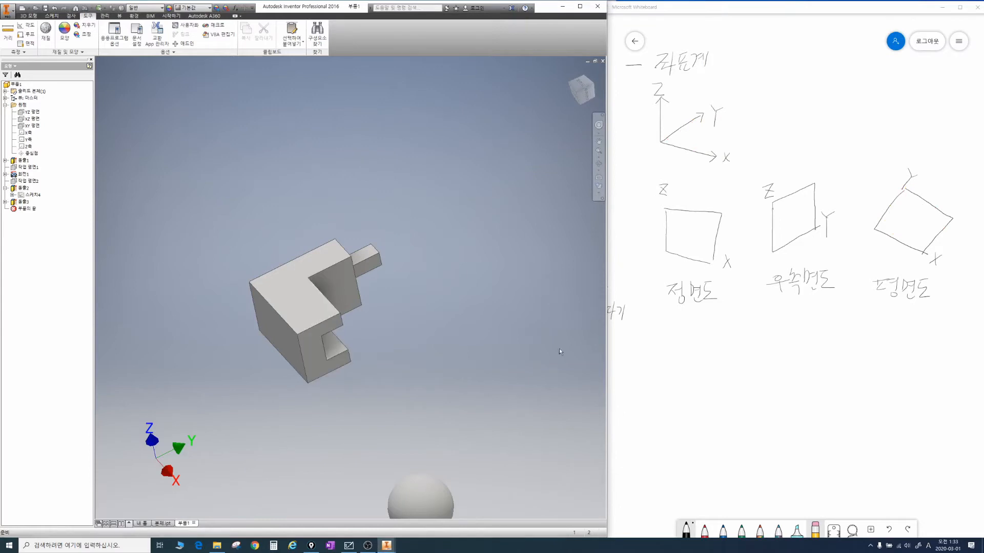
pyautogui.moveTo(657, 142)
pyautogui.mouseDown()
pyautogui.moveTo(719, 156)
pyautogui.moveTo(726, 88)
pyautogui.moveTo(666, 90)
pyautogui.moveTo(665, 125)
pyautogui.mouseUp()
pyautogui.moveTo(698, 155); pyautogui.dragTo(693, 197)
pyautogui.moveTo(630, 167); pyautogui.dragTo(679, 139)
pyautogui.moveTo(719, 308)
pyautogui.mouseDown()
pyautogui.moveTo(685, 311)
pyautogui.moveTo(671, 145)
pyautogui.moveTo(724, 328)
pyautogui.mouseUp()
pyautogui.moveTo(658, 81)
pyautogui.mouseDown()
pyautogui.moveTo(663, 139)
pyautogui.moveTo(714, 107)
pyautogui.moveTo(692, 61)
pyautogui.moveTo(656, 77)
pyautogui.mouseUp()
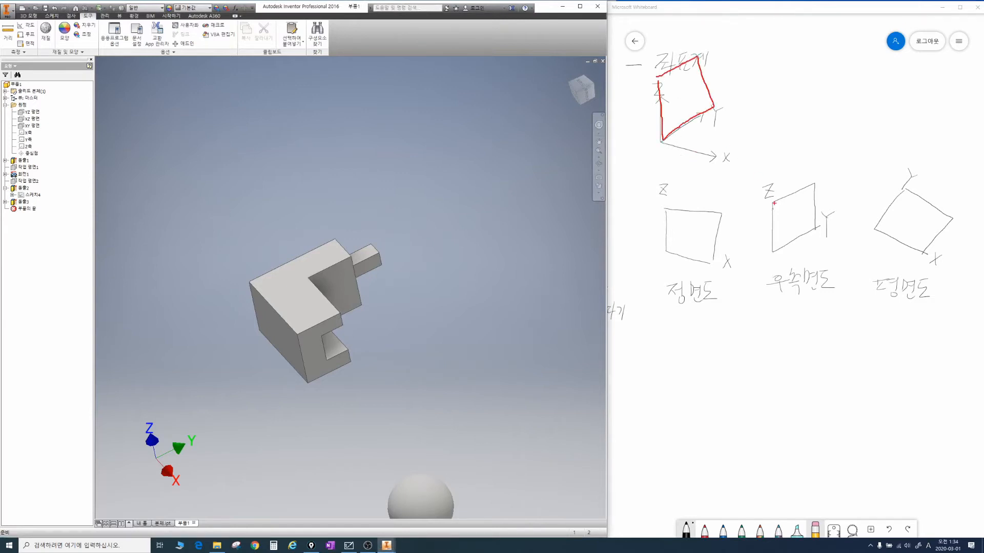
pyautogui.moveTo(774, 203)
pyautogui.mouseDown()
pyautogui.moveTo(781, 245)
pyautogui.moveTo(775, 203)
pyautogui.mouseUp()
pyautogui.moveTo(749, 169)
pyautogui.mouseDown()
pyautogui.moveTo(677, 108)
pyautogui.moveTo(694, 97)
pyautogui.mouseUp()
pyautogui.moveTo(846, 304)
pyautogui.mouseDown()
pyautogui.moveTo(822, 253)
pyautogui.moveTo(829, 291)
pyautogui.mouseUp()
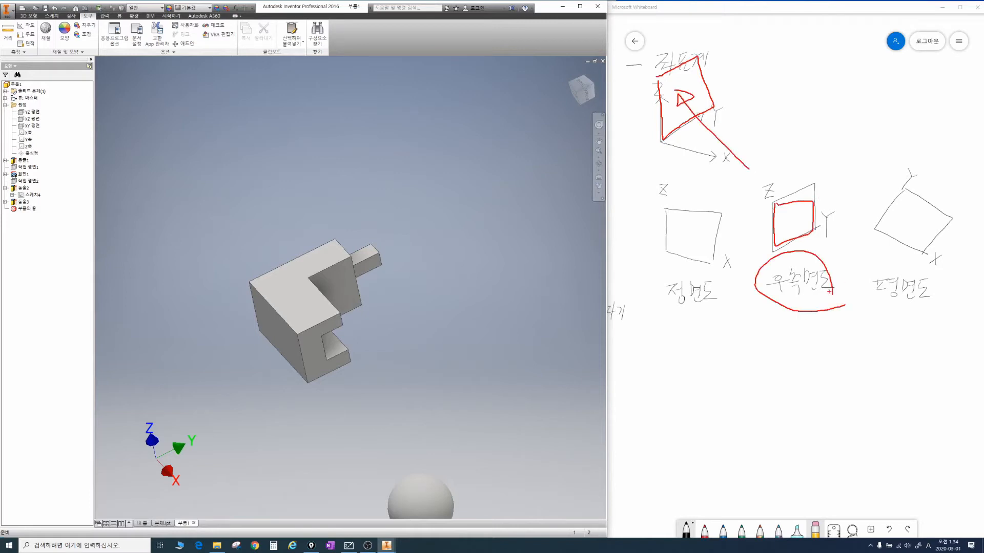
pyautogui.press('e')
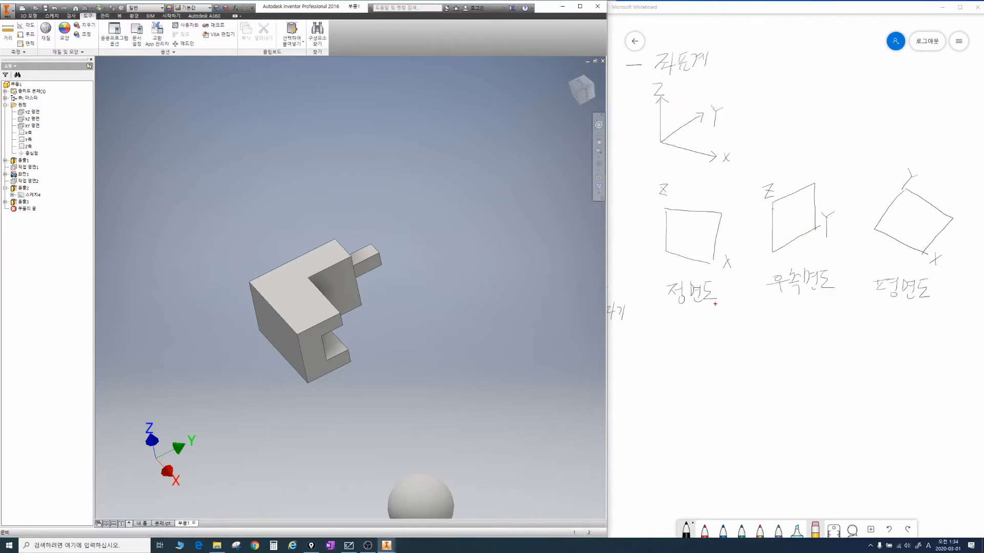
pyautogui.moveTo(659, 348)
pyautogui.mouseDown()
pyautogui.moveTo(668, 372)
pyautogui.moveTo(702, 376)
pyautogui.mouseUp()
pyautogui.moveTo(713, 343); pyautogui.dragTo(713, 377)
pyautogui.moveTo(714, 349)
pyautogui.mouseDown()
pyautogui.moveTo(731, 363)
pyautogui.moveTo(714, 374)
pyautogui.mouseUp()
pyautogui.moveTo(761, 362)
pyautogui.mouseDown()
pyautogui.moveTo(793, 359)
pyautogui.moveTo(784, 371)
pyautogui.moveTo(842, 384)
pyautogui.mouseUp()
pyautogui.moveTo(854, 342); pyautogui.dragTo(855, 376)
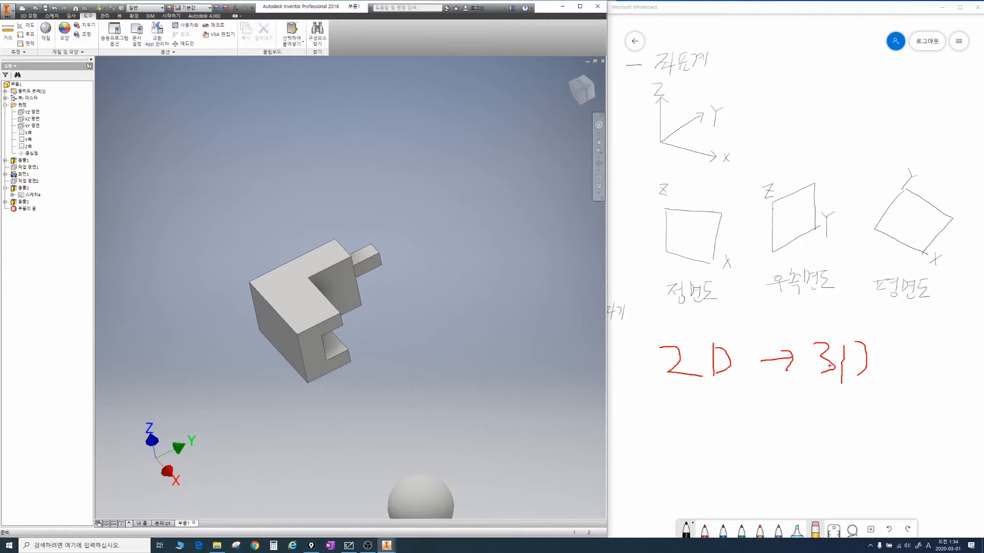
pyautogui.moveTo(676, 310); pyautogui.dragTo(705, 309)
pyautogui.moveTo(793, 303); pyautogui.dragTo(825, 299)
pyautogui.moveTo(892, 311); pyautogui.dragTo(930, 306)
pyautogui.moveTo(916, 310)
pyautogui.mouseDown()
pyautogui.moveTo(870, 288)
pyautogui.moveTo(878, 186)
pyautogui.moveTo(951, 197)
pyautogui.moveTo(930, 315)
pyautogui.mouseUp()
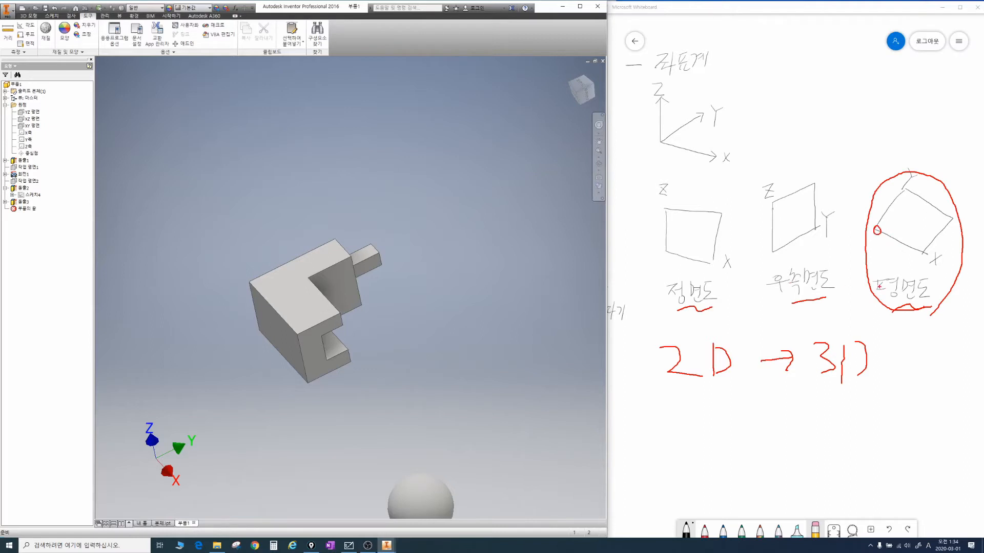
pyautogui.press('Escape')
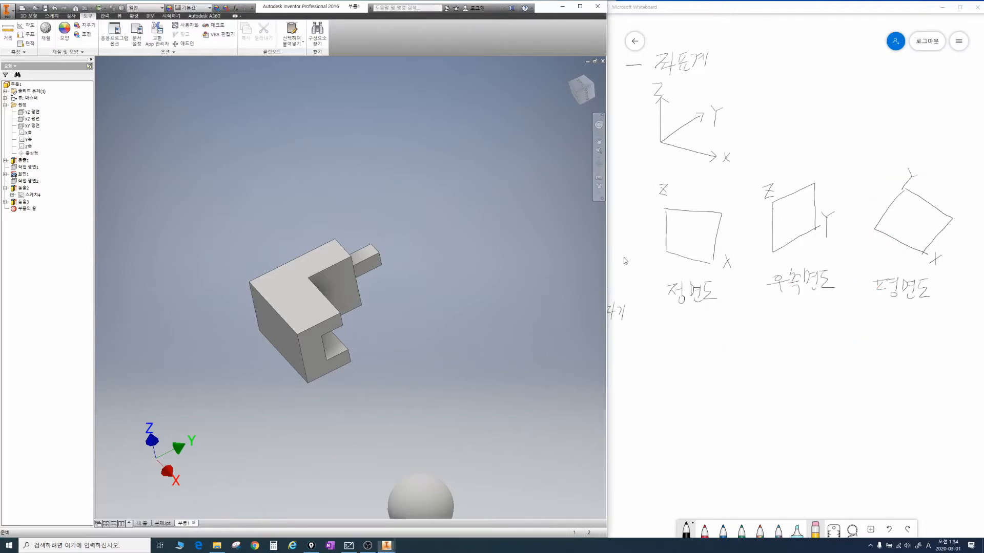
# Step: Create a new part from the Metric Standard (mm).ipt template and switch it to the isometric home view with Z pointing up
pyautogui.click(19, 9)
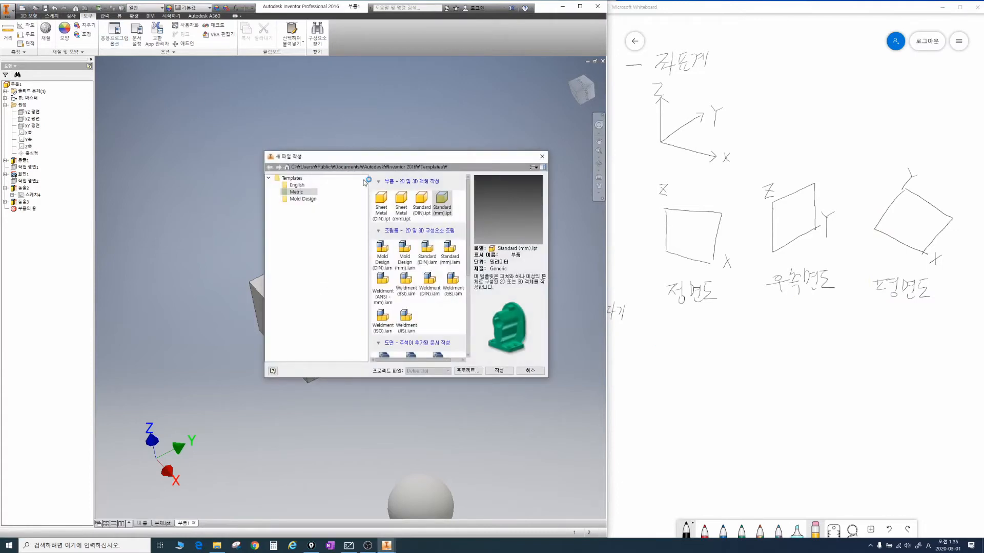
pyautogui.press('Escape')
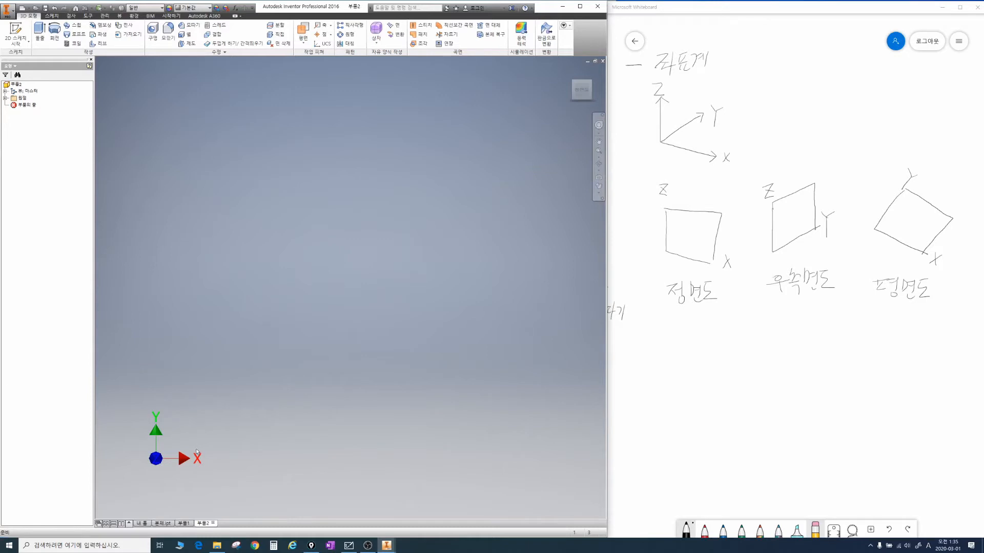
pyautogui.moveTo(204, 470)
pyautogui.mouseDown()
pyautogui.moveTo(146, 477)
pyautogui.moveTo(210, 440)
pyautogui.moveTo(213, 457)
pyautogui.mouseUp()
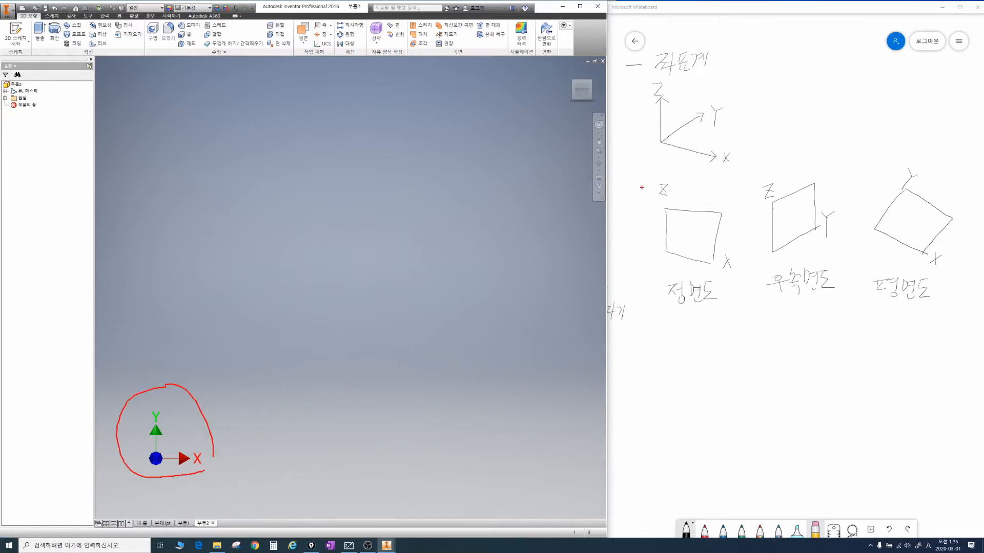
pyautogui.moveTo(704, 79); pyautogui.dragTo(703, 147)
pyautogui.moveTo(711, 136); pyautogui.dragTo(703, 147)
pyautogui.press('Escape')
pyautogui.press('F6')
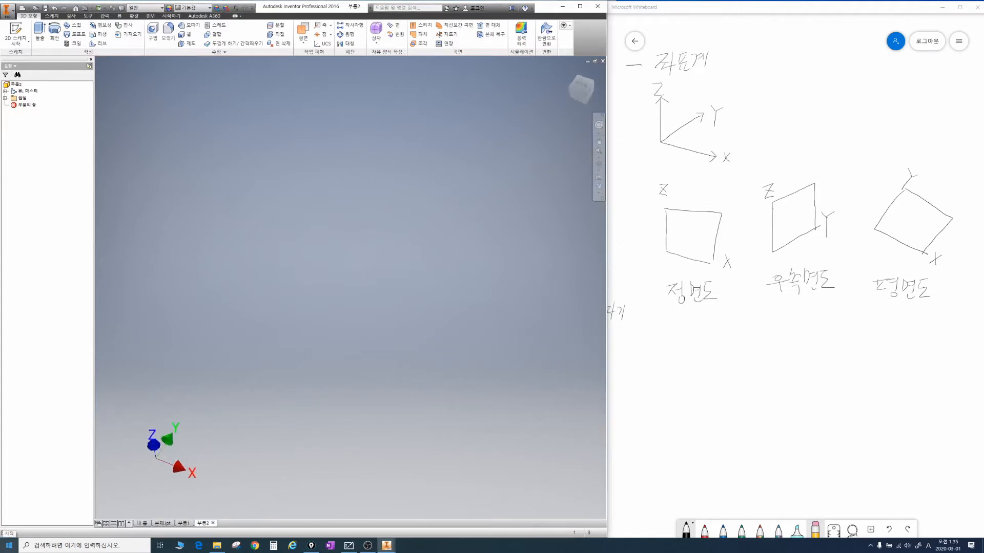
# Step: Expand the origin folder of 부품2 and select the YZ plane, comparing it with the right-side view (우측면도) in the notes
pyautogui.click(5, 97)
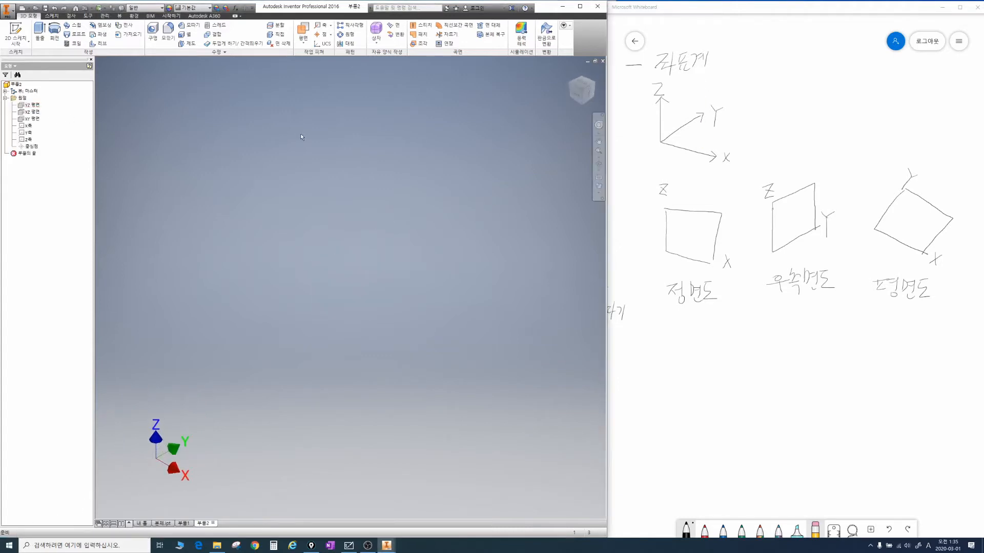
pyautogui.click(6, 98)
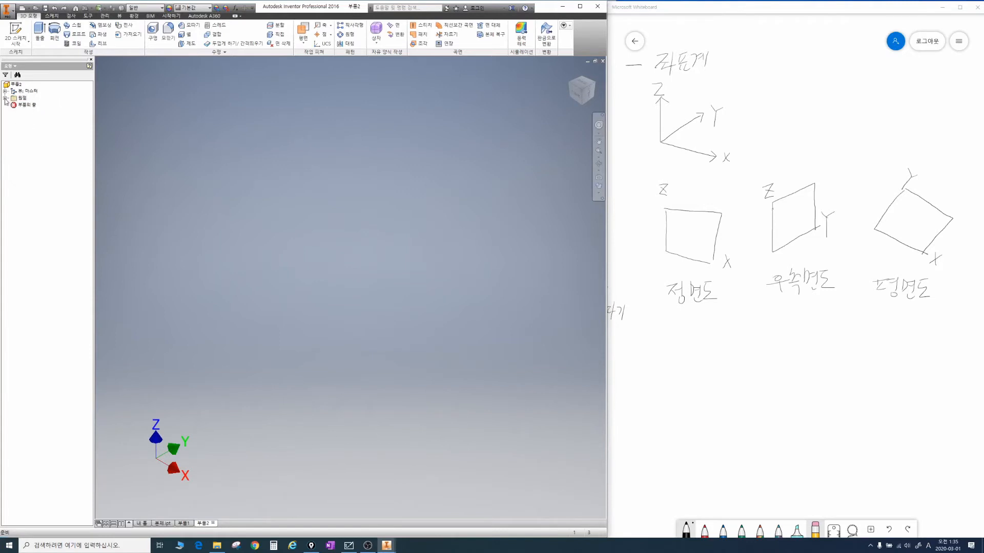
pyautogui.click(5, 97)
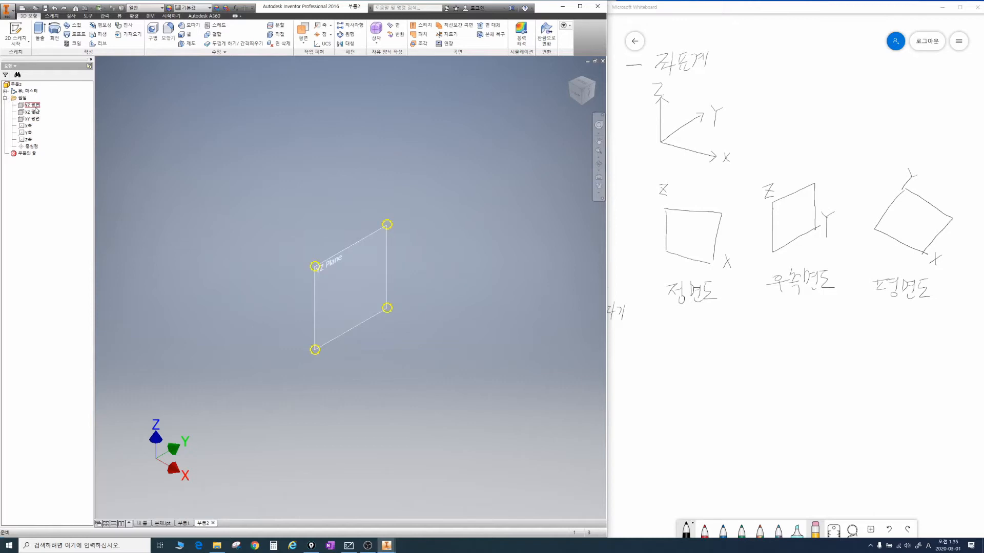
pyautogui.moveTo(812, 299)
pyautogui.mouseDown()
pyautogui.moveTo(836, 241)
pyautogui.moveTo(815, 275)
pyautogui.mouseUp()
pyautogui.press('Escape')
pyautogui.click(33, 105)
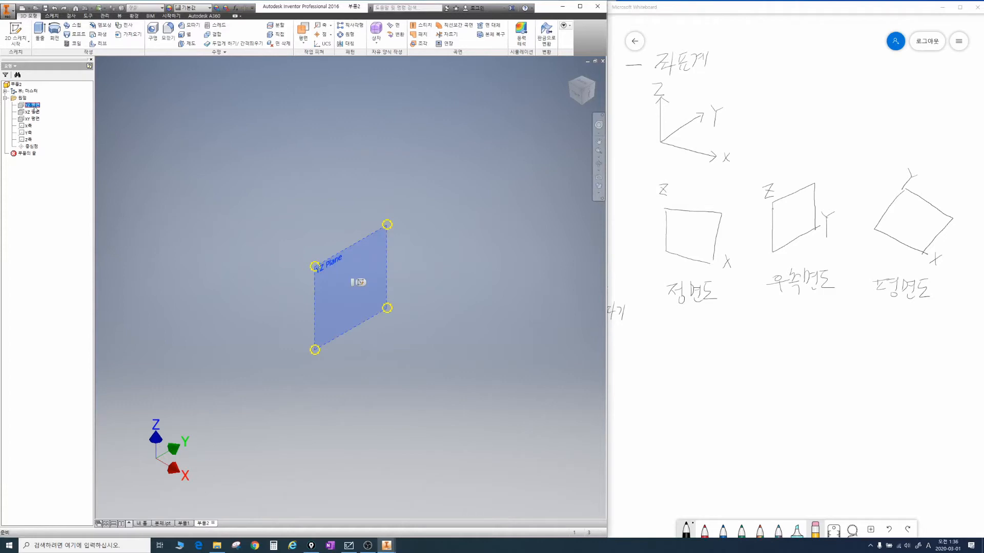
# Step: Mark the YZ plane's sketch icon, the 2D sketch command and its S shortcut, draw sample axes with a square, and clear the marks
pyautogui.moveTo(376, 289)
pyautogui.mouseDown()
pyautogui.moveTo(348, 282)
pyautogui.moveTo(376, 279)
pyautogui.mouseUp()
pyautogui.moveTo(29, 55)
pyautogui.mouseDown()
pyautogui.moveTo(3, 39)
pyautogui.moveTo(32, 57)
pyautogui.mouseUp()
pyautogui.moveTo(523, 210); pyautogui.dragTo(487, 245)
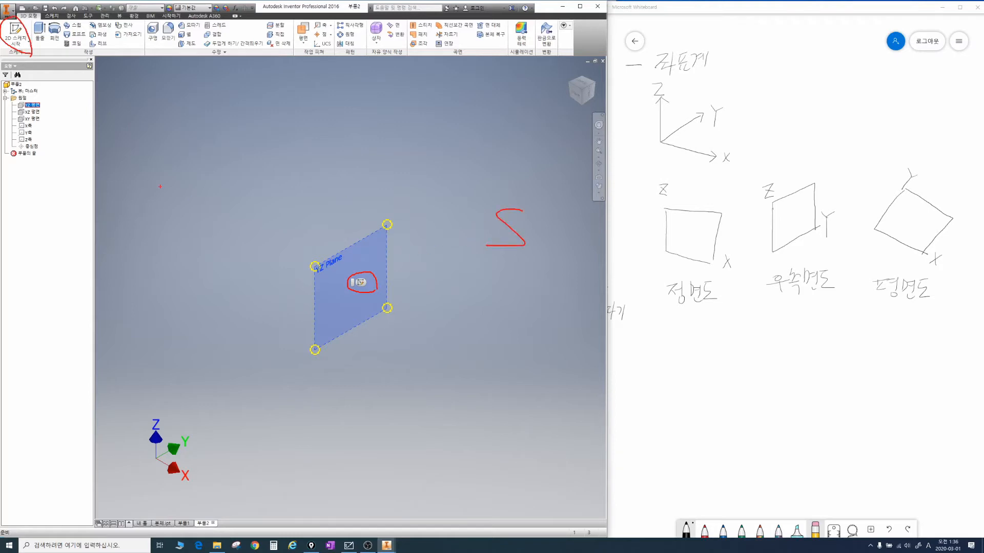
pyautogui.moveTo(47, 110)
pyautogui.mouseDown()
pyautogui.moveTo(34, 110)
pyautogui.moveTo(44, 96)
pyautogui.moveTo(51, 110)
pyautogui.mouseUp()
pyautogui.moveTo(132, 274); pyautogui.dragTo(588, 277)
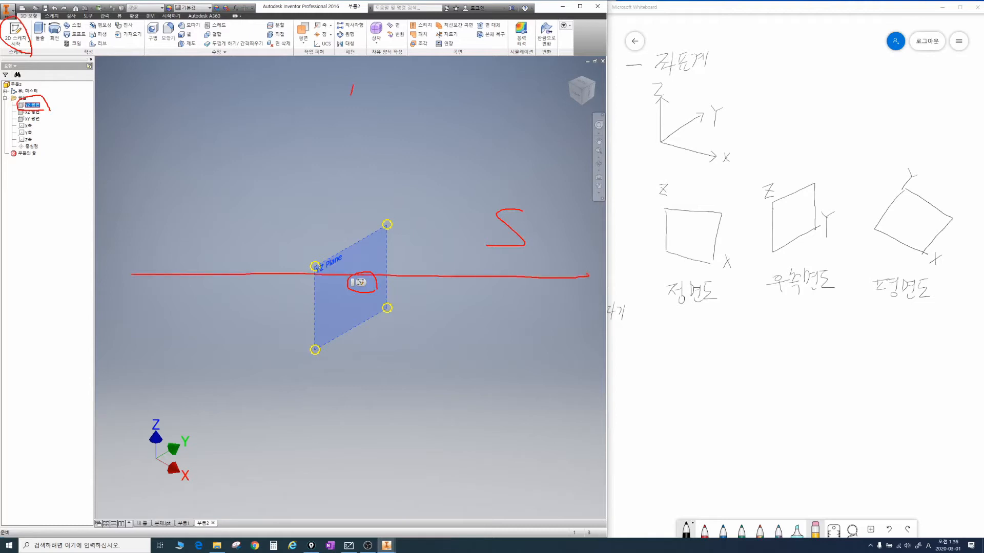
pyautogui.moveTo(352, 87); pyautogui.dragTo(290, 441)
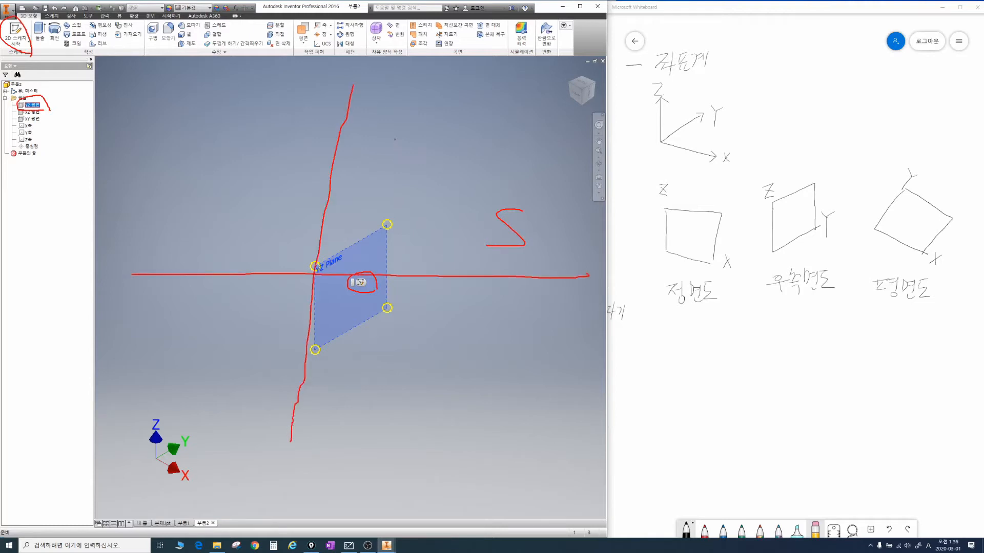
pyautogui.moveTo(395, 140)
pyautogui.mouseDown()
pyautogui.moveTo(432, 208)
pyautogui.moveTo(439, 149)
pyautogui.moveTo(399, 147)
pyautogui.mouseUp()
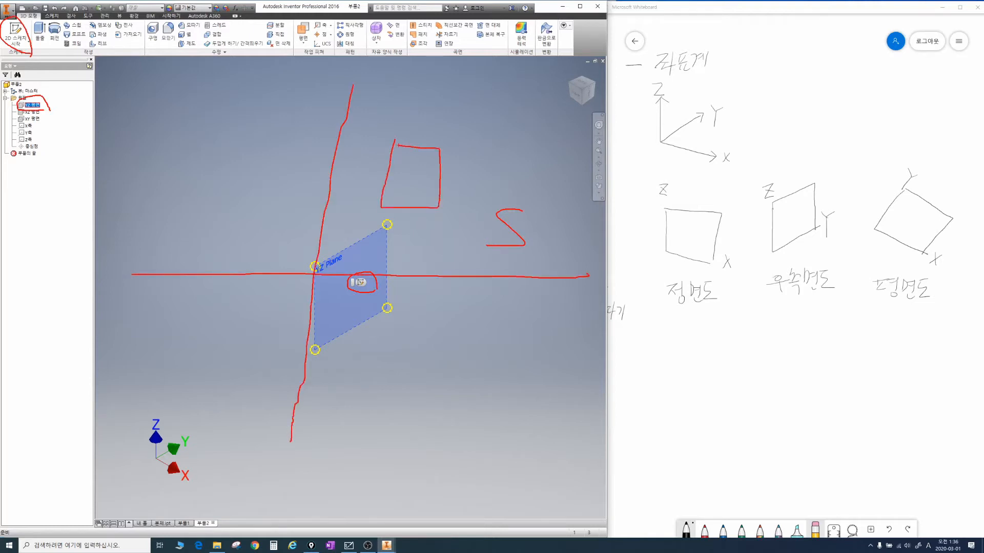
pyautogui.press('Escape')
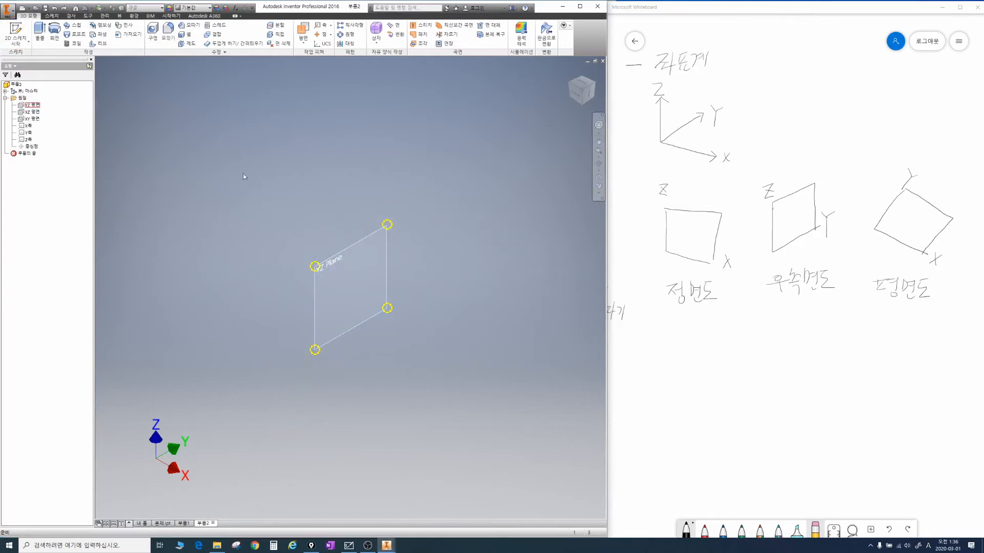
# Step: Start a 2D sketch on the XY plane after marking that plane as the top view (평면도) on the coordinate notes
pyautogui.press('Down')
pyautogui.press('Down')
pyautogui.click(52, 177)
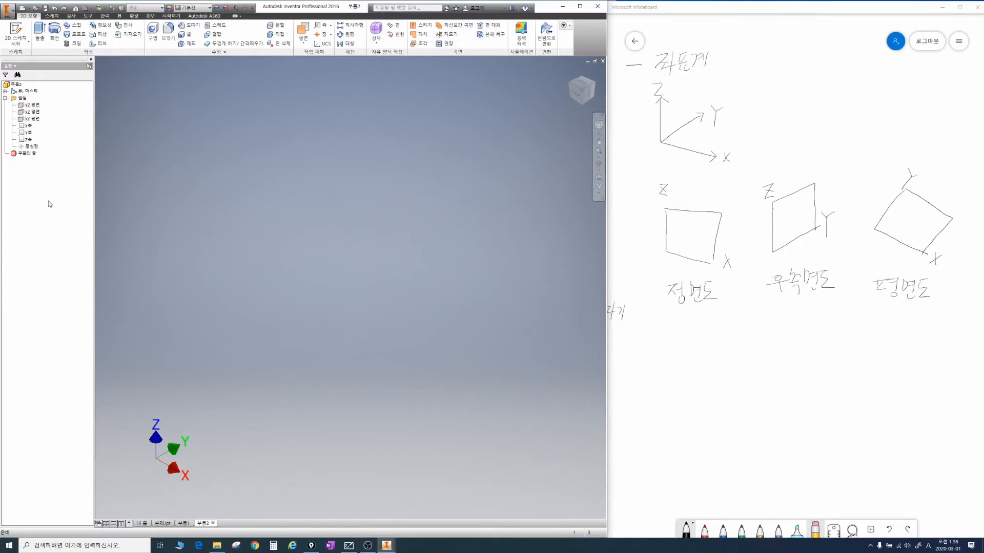
pyautogui.click(34, 121)
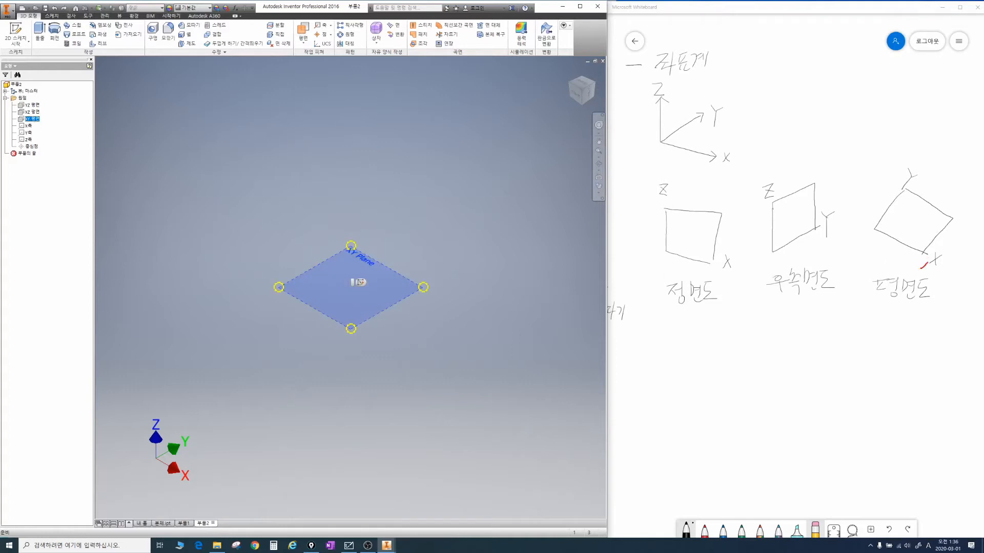
pyautogui.moveTo(921, 267)
pyautogui.mouseDown()
pyautogui.moveTo(952, 212)
pyautogui.moveTo(939, 227)
pyautogui.mouseUp()
pyautogui.moveTo(702, 117)
pyautogui.mouseDown()
pyautogui.moveTo(679, 129)
pyautogui.moveTo(709, 154)
pyautogui.moveTo(742, 123)
pyautogui.moveTo(701, 116)
pyautogui.mouseUp()
pyautogui.moveTo(704, 69); pyautogui.dragTo(704, 132)
pyautogui.moveTo(700, 136)
pyautogui.mouseDown()
pyautogui.moveTo(695, 126)
pyautogui.moveTo(713, 125)
pyautogui.moveTo(700, 136)
pyautogui.mouseUp()
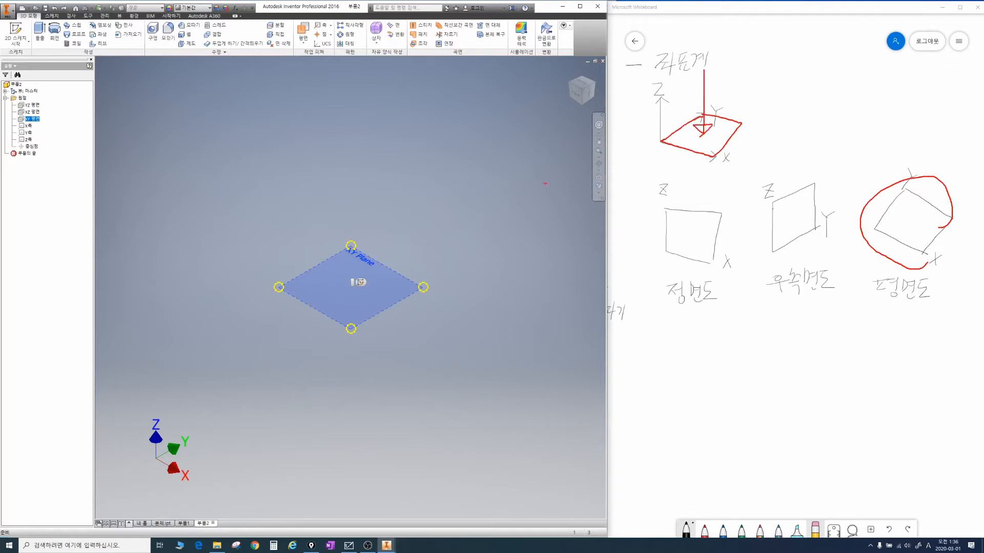
pyautogui.press('Escape')
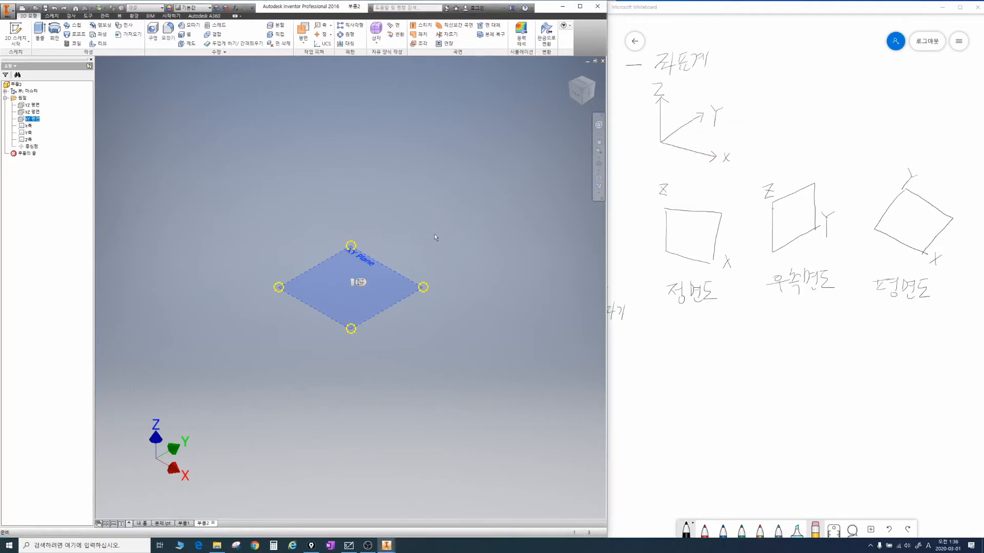
pyautogui.press('s')
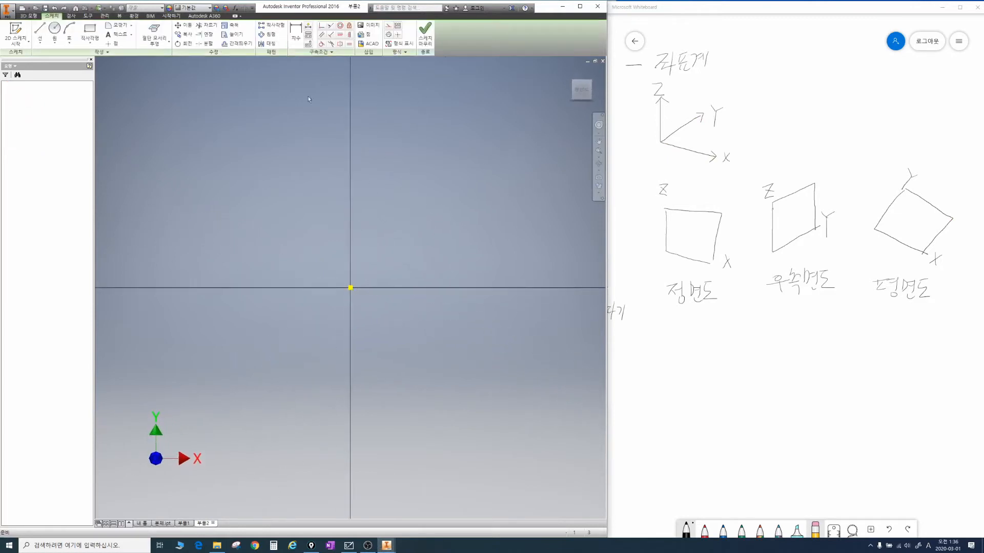
# Step: Mark the sketch tools, the finish sketch command, the axes and the origin point, write "2D" on the screen, and clear the marks
pyautogui.hotkey('ctrl', '2')
pyautogui.moveTo(300, 51)
pyautogui.mouseDown()
pyautogui.moveTo(266, 59)
pyautogui.moveTo(16, 45)
pyautogui.moveTo(307, 27)
pyautogui.moveTo(303, 68)
pyautogui.mouseUp()
pyautogui.moveTo(420, 49)
pyautogui.mouseDown()
pyautogui.moveTo(438, 25)
pyautogui.moveTo(432, 68)
pyautogui.mouseUp()
pyautogui.moveTo(189, 298)
pyautogui.mouseDown()
pyautogui.moveTo(359, 302)
pyautogui.moveTo(553, 279)
pyautogui.mouseUp()
pyautogui.moveTo(364, 143); pyautogui.dragTo(341, 374)
pyautogui.moveTo(361, 265)
pyautogui.mouseDown()
pyautogui.moveTo(377, 289)
pyautogui.moveTo(383, 280)
pyautogui.mouseUp()
pyautogui.moveTo(431, 185)
pyautogui.mouseDown()
pyautogui.moveTo(466, 207)
pyautogui.moveTo(462, 220)
pyautogui.mouseUp()
pyautogui.moveTo(465, 181)
pyautogui.mouseDown()
pyautogui.moveTo(484, 198)
pyautogui.moveTo(472, 211)
pyautogui.mouseUp()
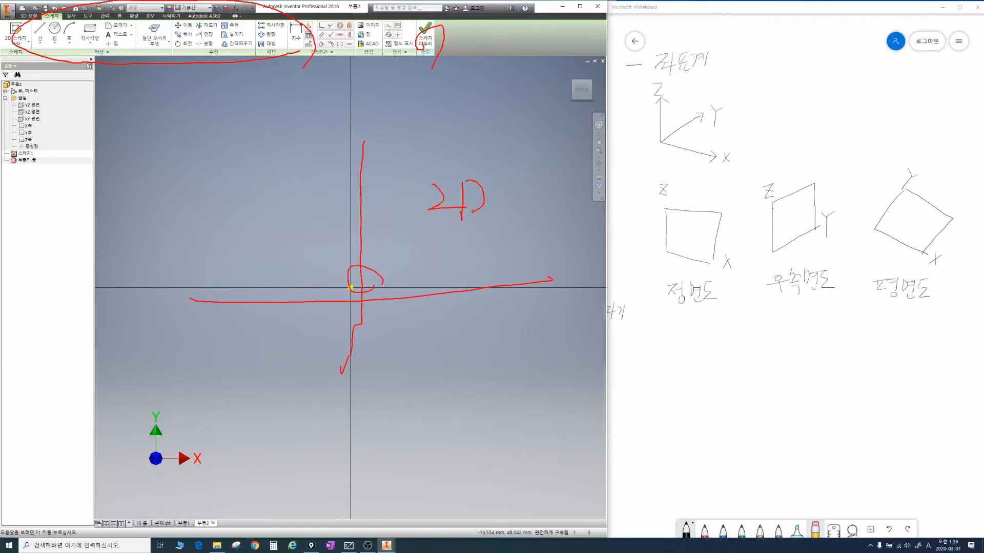
pyautogui.press('Escape')
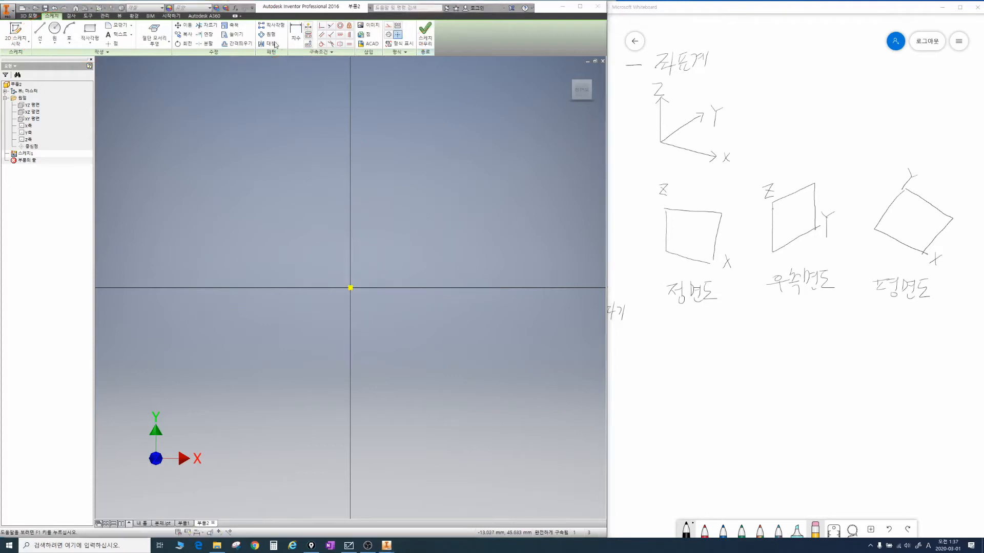
# Step: Sketch a centre-point circle above and to the right of the origin, clear of both axes
pyautogui.moveTo(254, 149)
pyautogui.mouseDown(button='middle')
pyautogui.moveTo(213, 167)
pyautogui.moveTo(195, 163)
pyautogui.mouseUp(button='middle')
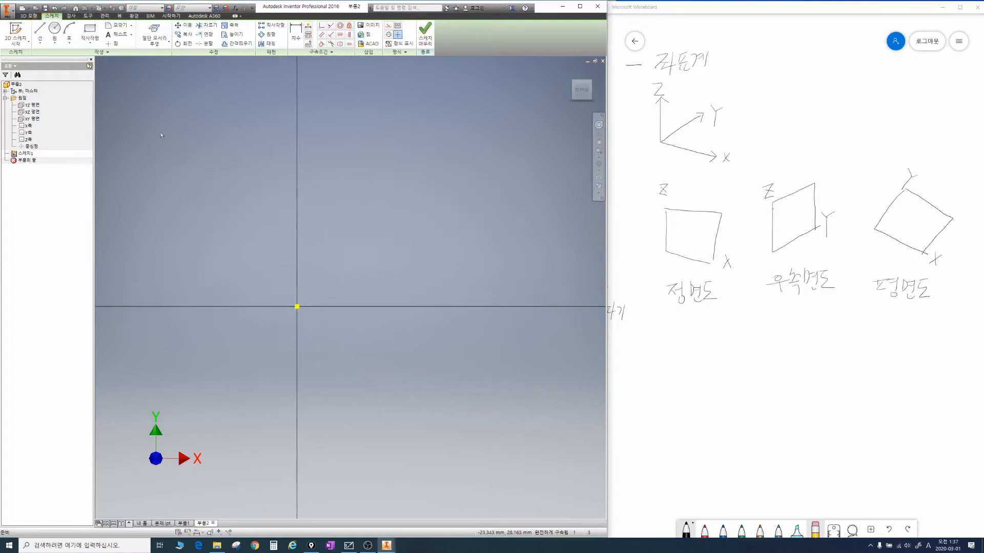
pyautogui.click(54, 30)
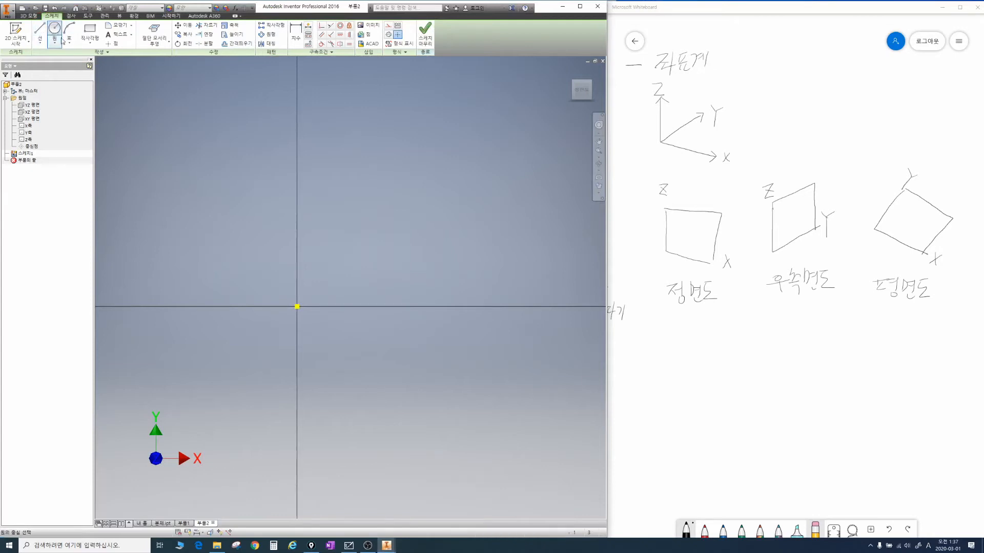
pyautogui.click(486, 165)
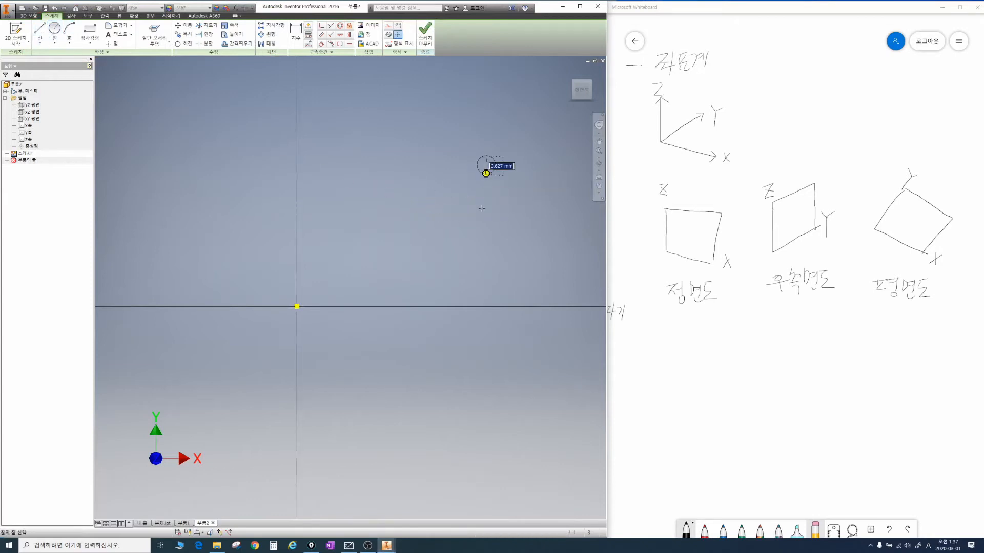
pyautogui.click(487, 220)
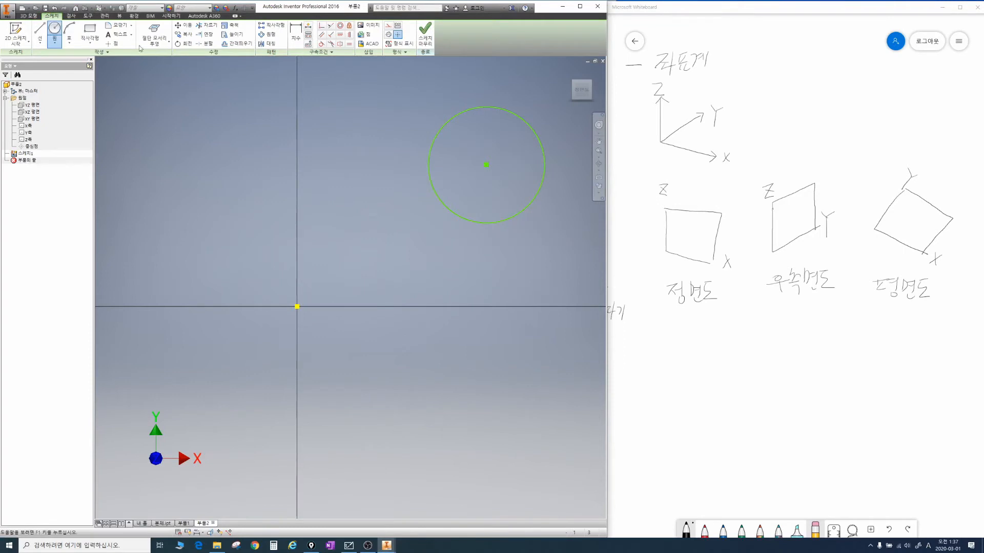
# Step: Sketch a vertical line about 32 mm long just beside the Y axis, above the origin
pyautogui.click(40, 30)
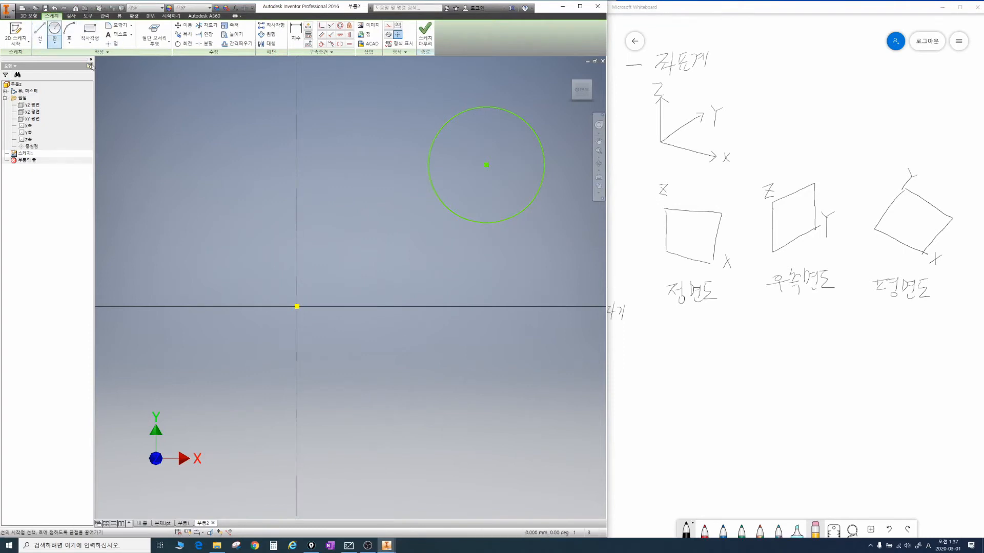
pyautogui.click(295, 93)
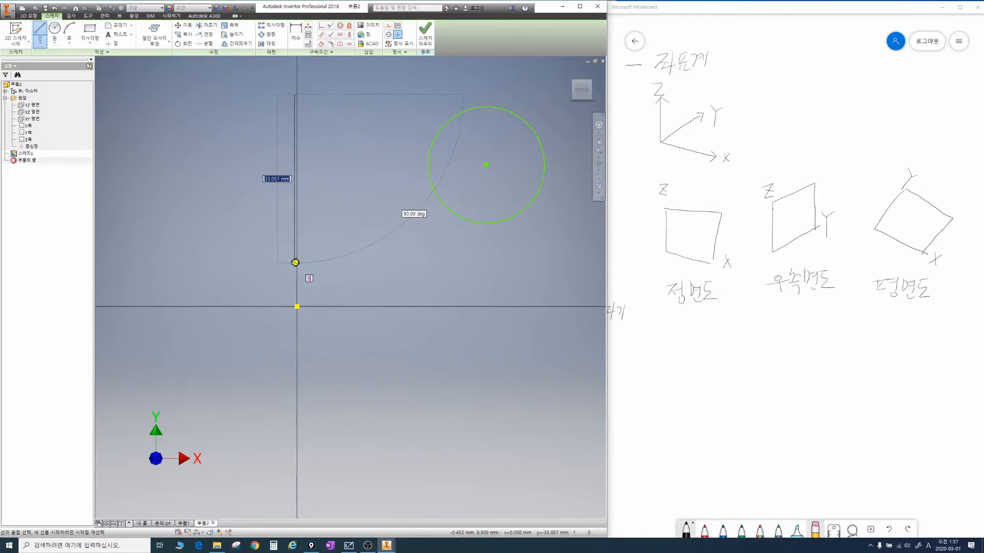
pyautogui.click(296, 263)
pyautogui.press('Escape')
pyautogui.moveTo(360, 193); pyautogui.dragTo(325, 241, button='middle')
pyautogui.press('Escape')
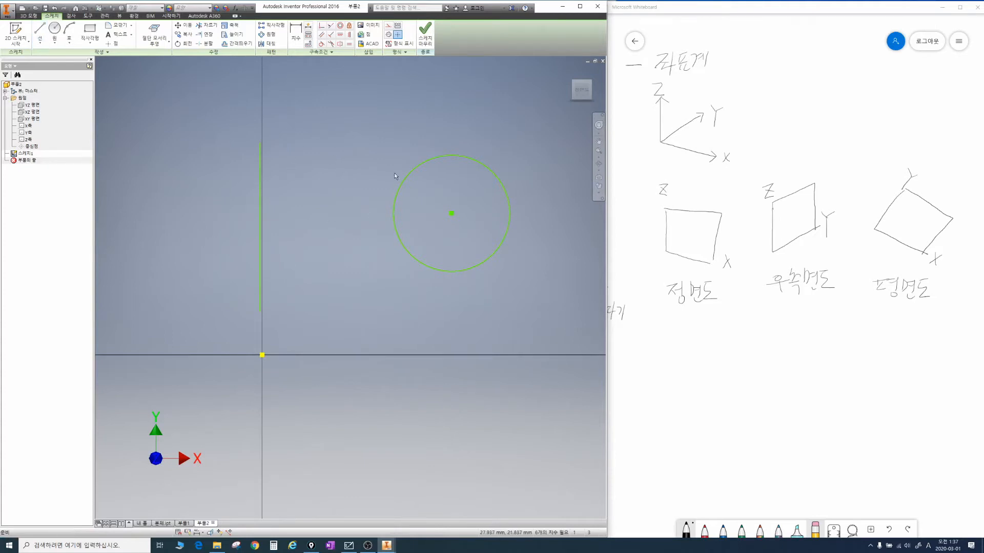
# Step: Draw freehand marks around and between the sketched circle and line to explain their shape and relative position, and clear them
pyautogui.moveTo(171, 100)
pyautogui.mouseDown()
pyautogui.moveTo(215, 186)
pyautogui.moveTo(149, 92)
pyautogui.moveTo(211, 131)
pyautogui.moveTo(193, 110)
pyautogui.moveTo(218, 137)
pyautogui.moveTo(187, 187)
pyautogui.mouseUp()
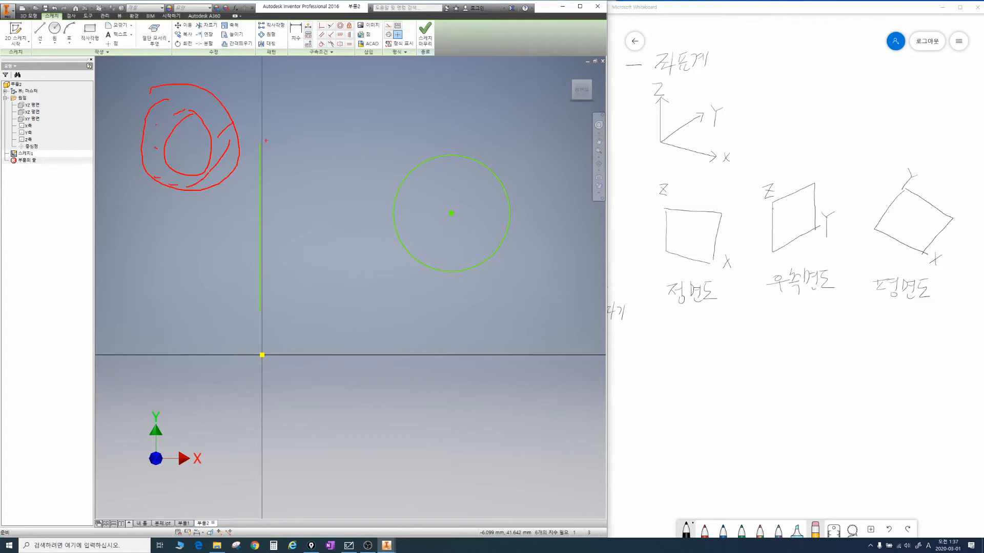
pyautogui.press('Escape')
pyautogui.hotkey('ctrl', '2')
pyautogui.moveTo(474, 261)
pyautogui.mouseDown()
pyautogui.moveTo(430, 263)
pyautogui.moveTo(435, 139)
pyautogui.moveTo(453, 272)
pyautogui.mouseUp()
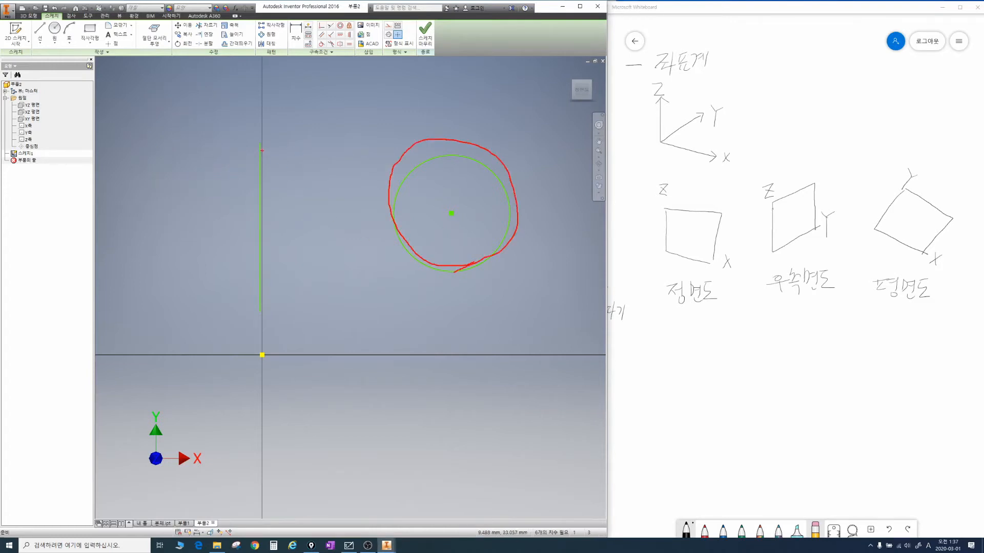
pyautogui.moveTo(262, 149); pyautogui.dragTo(263, 319)
pyautogui.moveTo(397, 163)
pyautogui.mouseDown()
pyautogui.moveTo(428, 208)
pyautogui.moveTo(165, 208)
pyautogui.mouseUp()
pyautogui.moveTo(161, 159); pyautogui.dragTo(228, 210)
pyautogui.moveTo(327, 211)
pyautogui.mouseDown()
pyautogui.moveTo(312, 267)
pyautogui.moveTo(320, 238)
pyautogui.moveTo(355, 266)
pyautogui.mouseUp()
pyautogui.press('Escape')
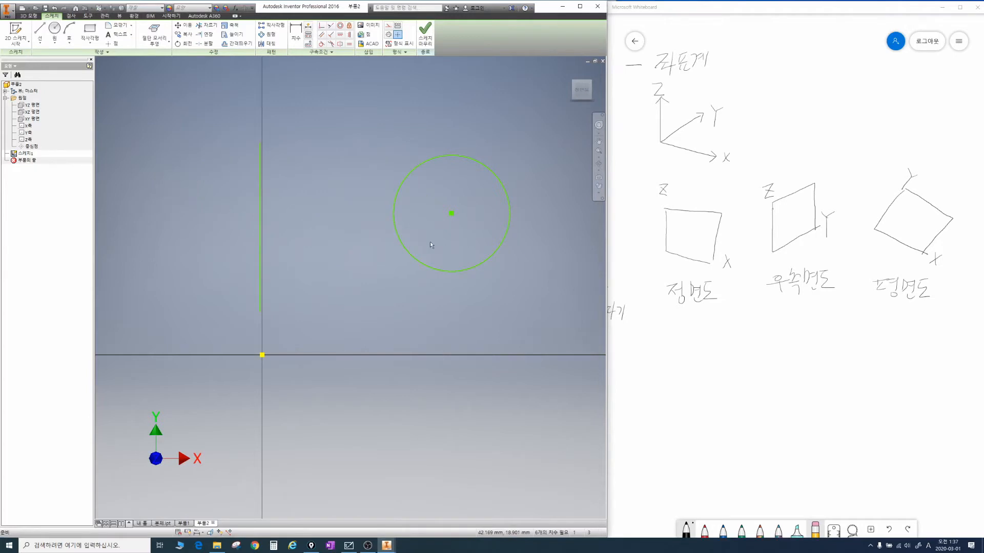
# Step: Mark the constraint tools, the line, the circle and the origin, draw a sample L-shaped profile starting at the origin, and clear the marks
pyautogui.hotkey('ctrl', '2')
pyautogui.moveTo(277, 240)
pyautogui.mouseDown()
pyautogui.moveTo(251, 220)
pyautogui.moveTo(285, 227)
pyautogui.mouseUp()
pyautogui.moveTo(381, 31); pyautogui.dragTo(391, 28)
pyautogui.press('Escape')
pyautogui.scroll(2, 334, 244)
pyautogui.scroll(-3, 334, 244)
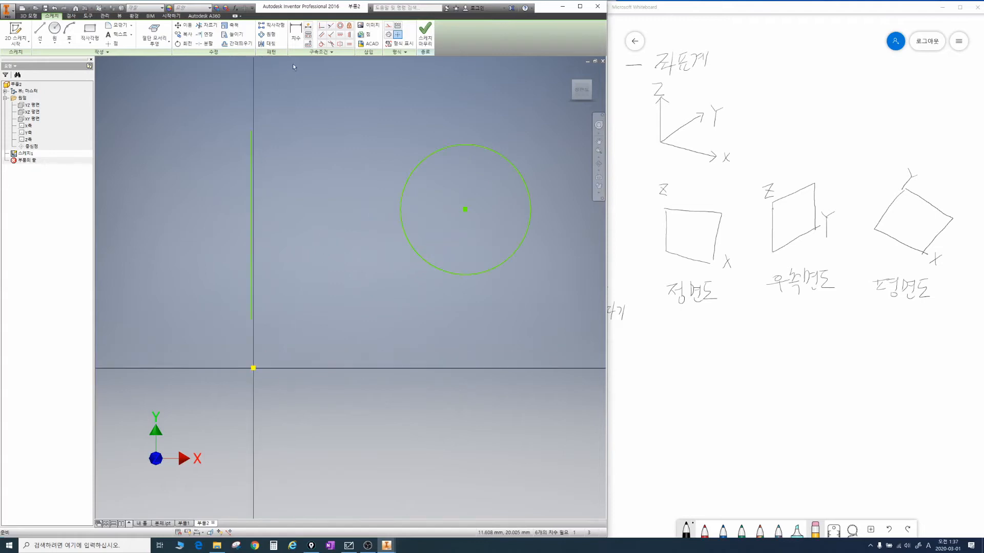
pyautogui.moveTo(348, 47)
pyautogui.mouseDown()
pyautogui.moveTo(334, 48)
pyautogui.moveTo(321, 20)
pyautogui.moveTo(352, 50)
pyautogui.mouseUp()
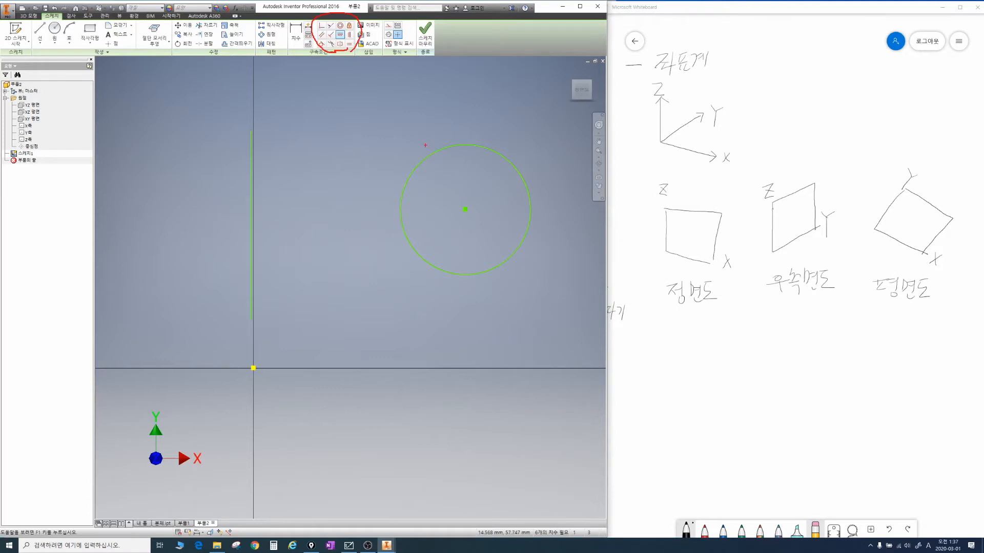
pyautogui.moveTo(244, 150); pyautogui.dragTo(258, 147)
pyautogui.moveTo(267, 365)
pyautogui.mouseDown()
pyautogui.moveTo(251, 376)
pyautogui.moveTo(244, 364)
pyautogui.moveTo(263, 357)
pyautogui.moveTo(303, 373)
pyautogui.moveTo(315, 354)
pyautogui.moveTo(253, 282)
pyautogui.moveTo(254, 378)
pyautogui.mouseUp()
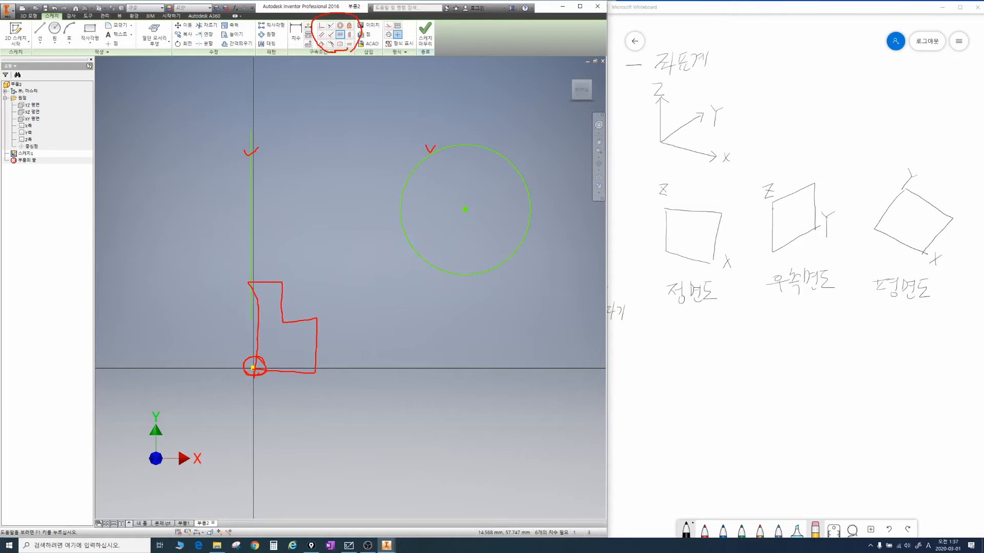
pyautogui.moveTo(260, 379)
pyautogui.mouseDown()
pyautogui.moveTo(245, 376)
pyautogui.moveTo(265, 371)
pyautogui.mouseUp()
pyautogui.press('Escape')
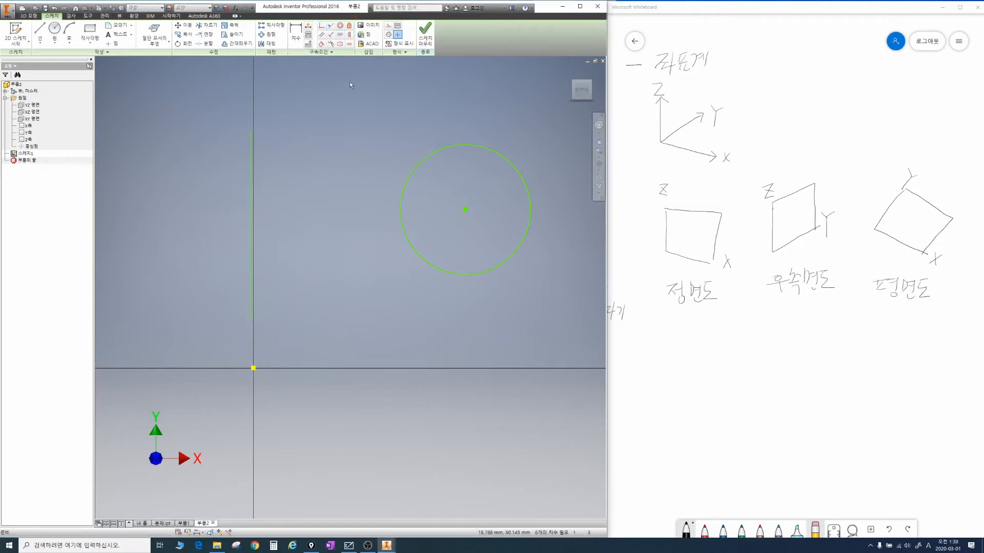
# Step: Revolve the circle a full turn about the vertical sketch line to create a solid ring
pyautogui.press('F4')
pyautogui.moveTo(411, 220); pyautogui.dragTo(362, 179)
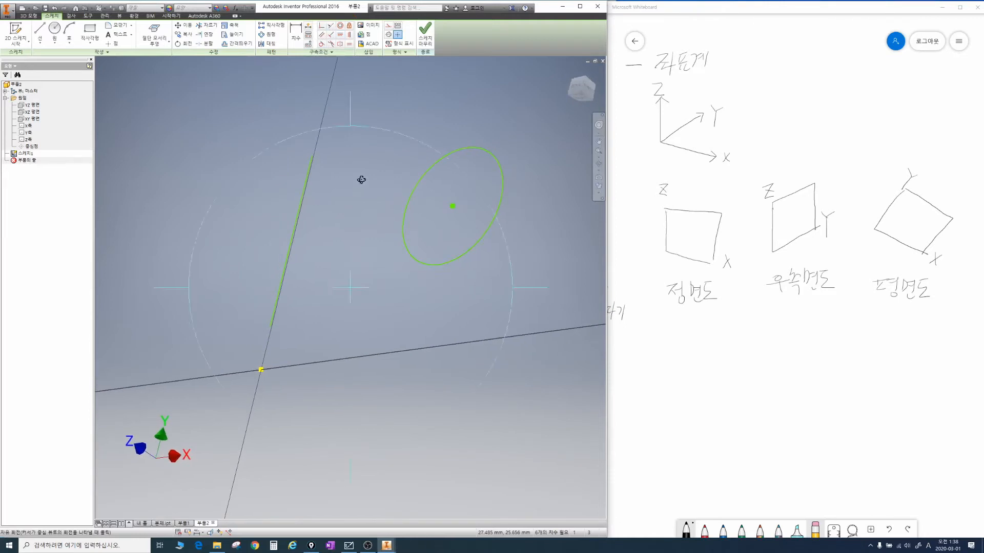
pyautogui.press('Escape')
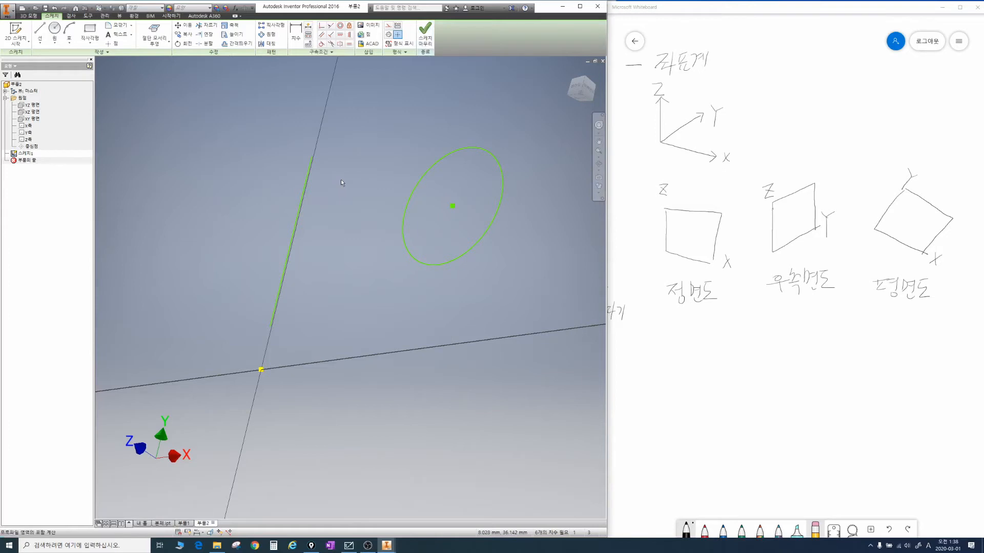
pyautogui.press('r')
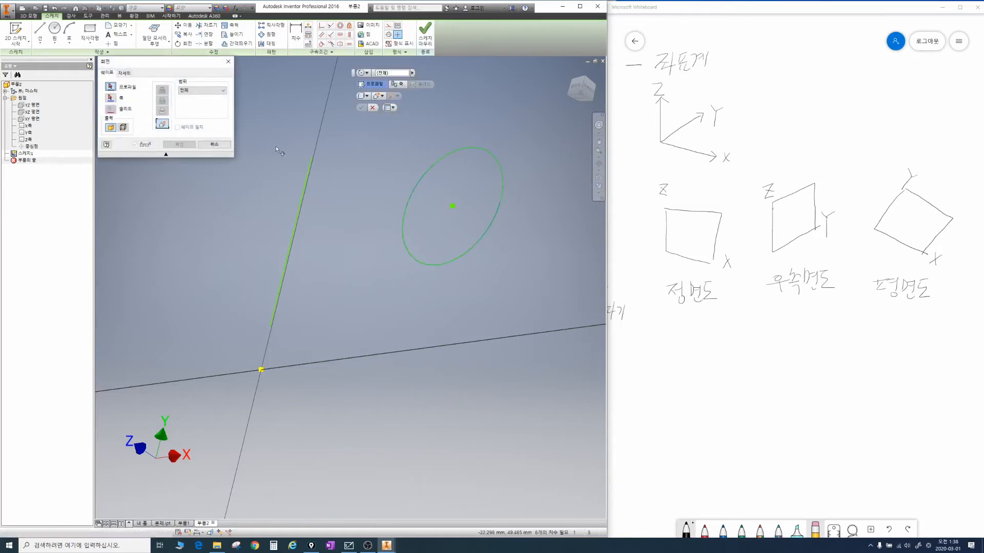
pyautogui.click(450, 185)
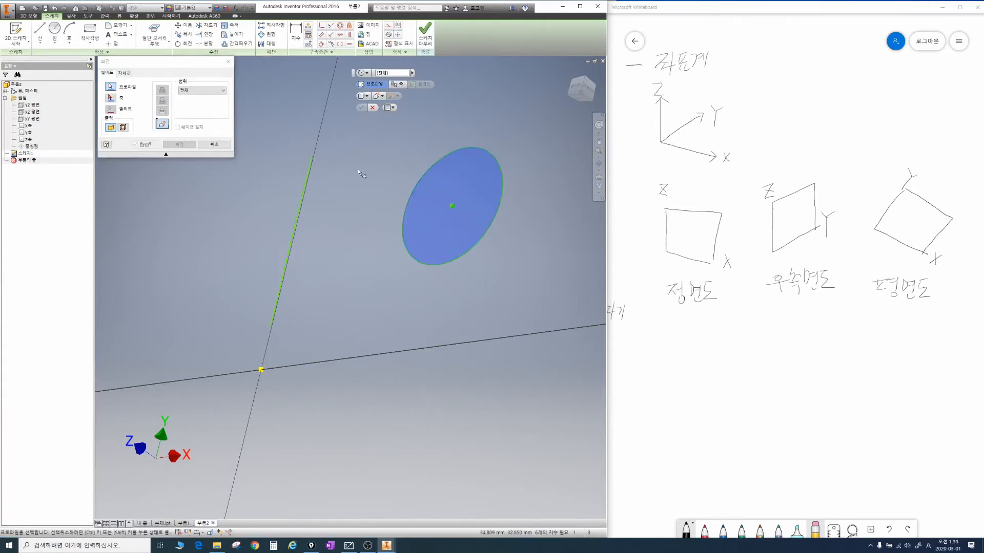
pyautogui.click(112, 99)
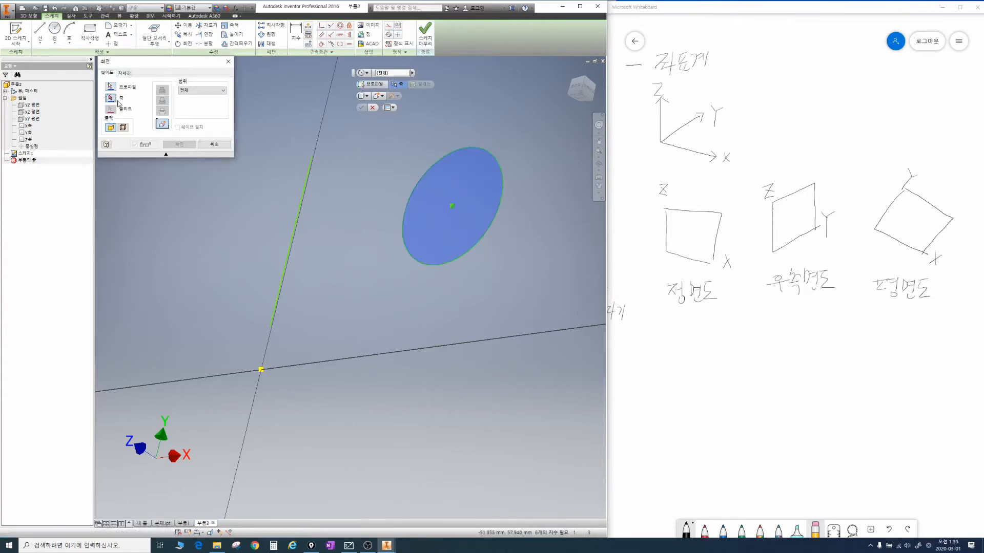
pyautogui.click(301, 200)
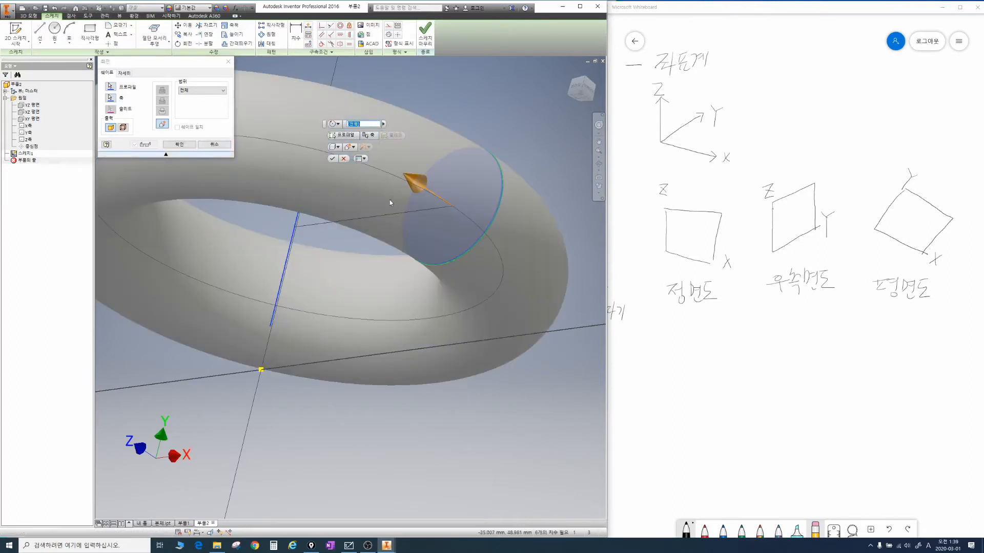
pyautogui.click(179, 144)
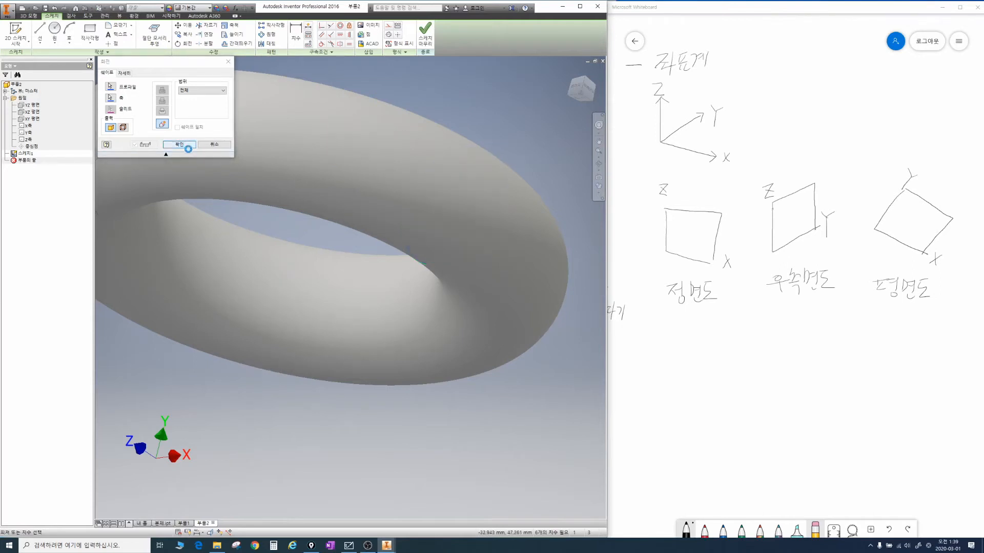
# Step: Inspect the revolved ring from several angles and bring the whiteboard's 2D-to-3D workflow notes into view
pyautogui.keyDown('shift'); pyautogui.moveTo(326, 170); pyautogui.dragTo(395, 251, button='middle'); pyautogui.keyUp('shift')
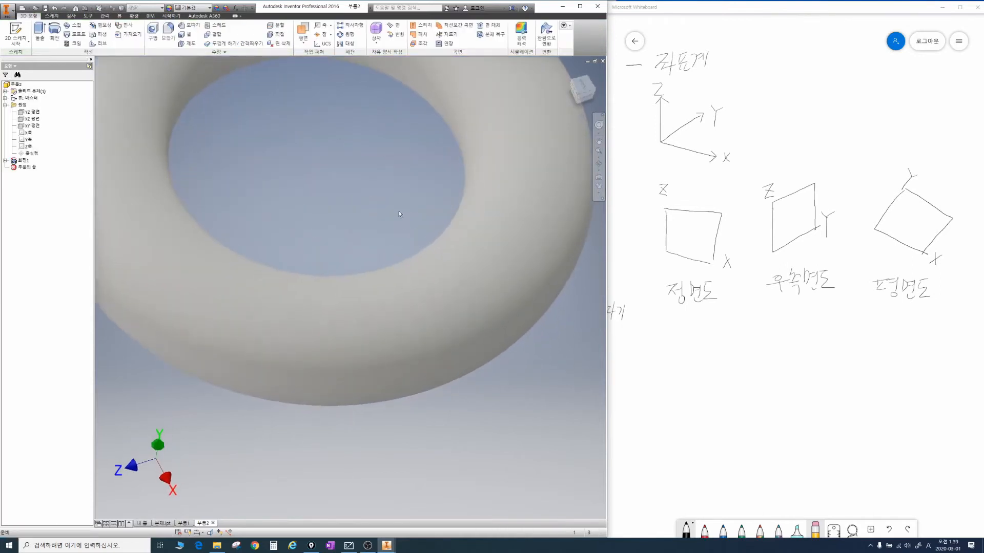
pyautogui.scroll(-3, 398, 204)
pyautogui.scroll(5, 398, 204)
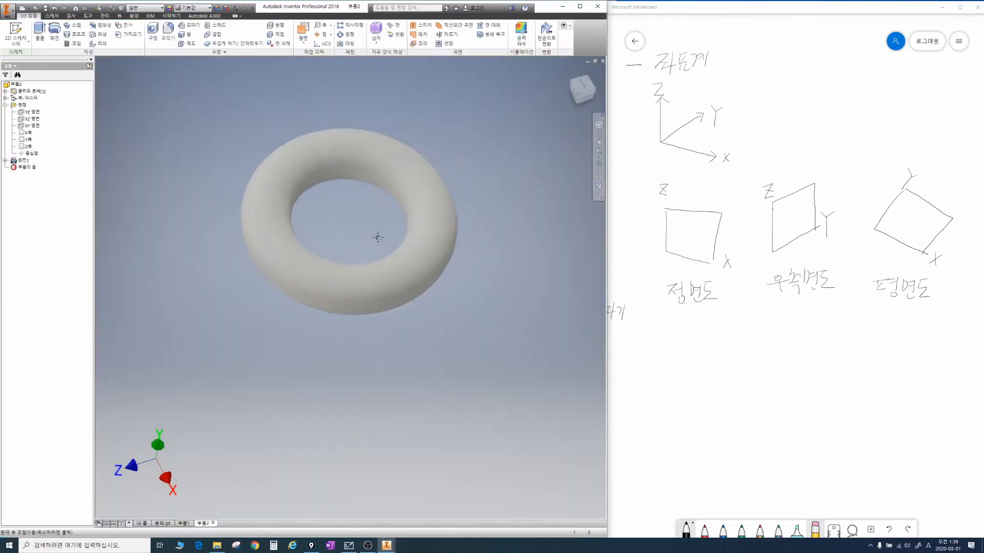
pyautogui.scroll(-3, 371, 216)
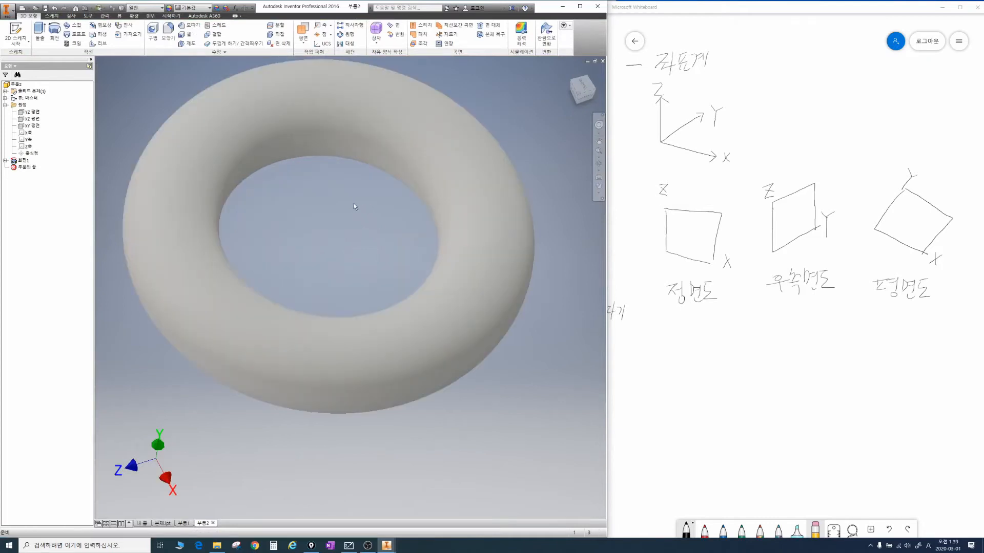
pyautogui.keyDown('shift'); pyautogui.moveTo(369, 213); pyautogui.dragTo(400, 260, button='middle'); pyautogui.keyUp('shift')
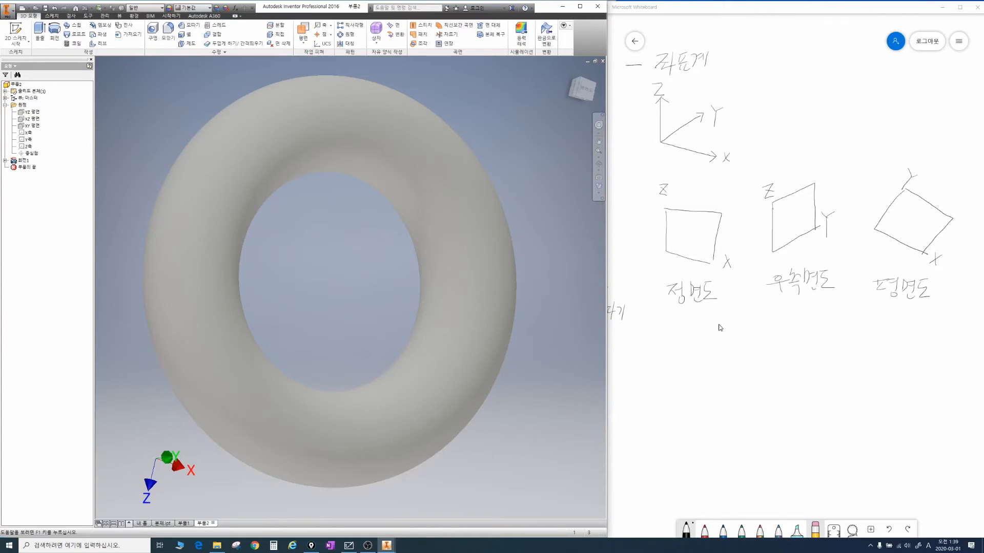
pyautogui.moveTo(719, 324); pyautogui.dragTo(855, 302)
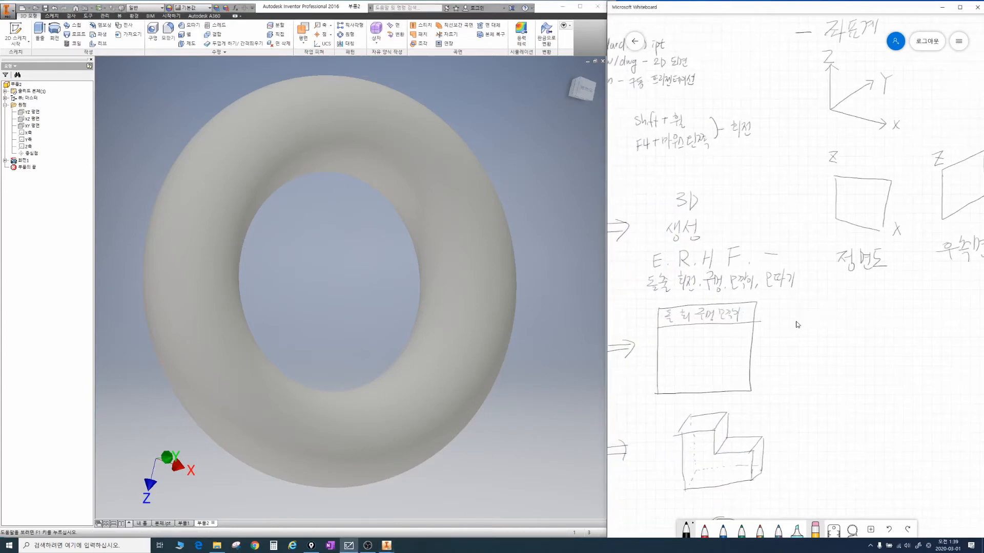
pyautogui.moveTo(797, 324); pyautogui.dragTo(905, 294, button='right')
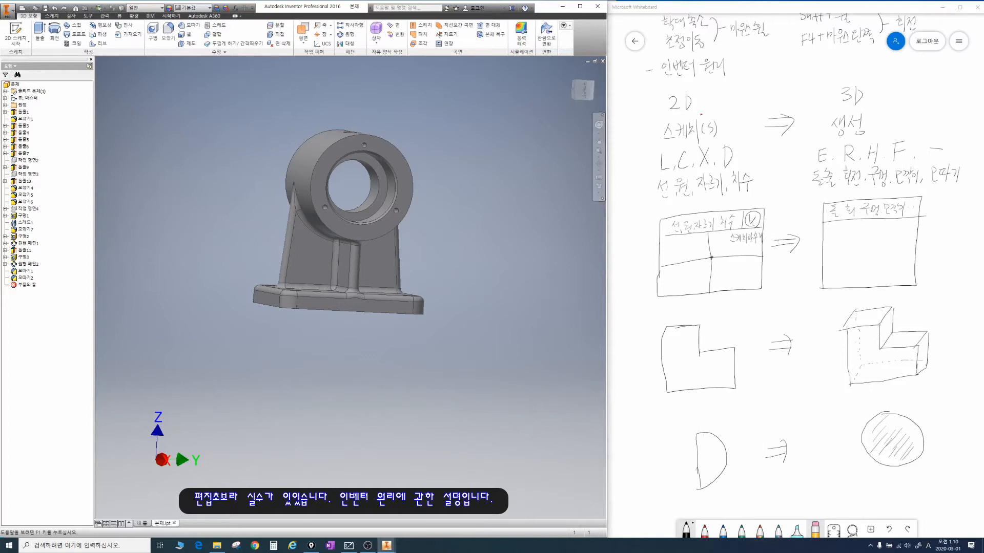
# Step: Circle and underline the 2D sketch and 3D creation headings in the whiteboard notes, link them with an arrow, and clear the marks
pyautogui.moveTo(701, 115)
pyautogui.mouseDown()
pyautogui.moveTo(664, 107)
pyautogui.moveTo(684, 87)
pyautogui.moveTo(695, 109)
pyautogui.mouseUp()
pyautogui.moveTo(665, 148); pyautogui.dragTo(723, 143)
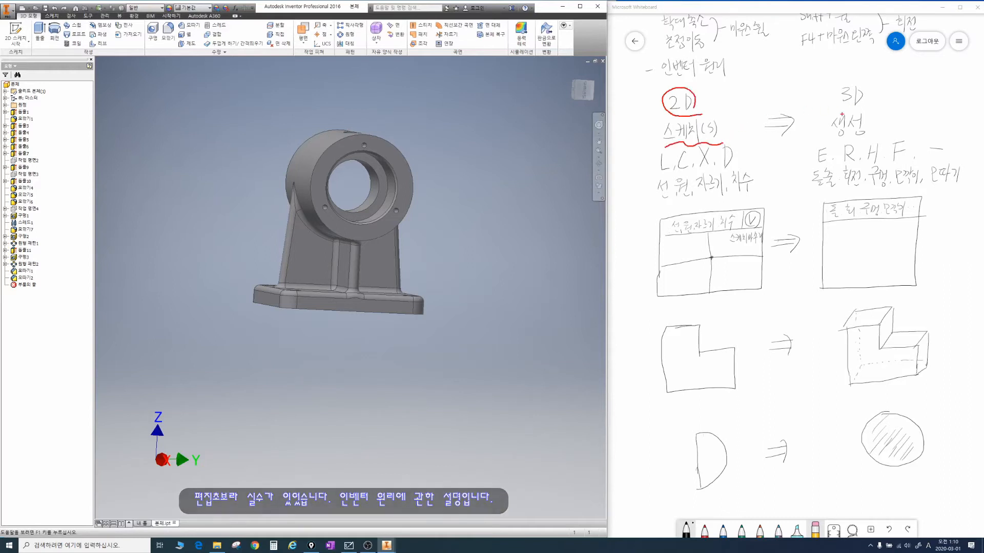
pyautogui.moveTo(859, 109)
pyautogui.mouseDown()
pyautogui.moveTo(837, 103)
pyautogui.moveTo(864, 102)
pyautogui.mouseUp()
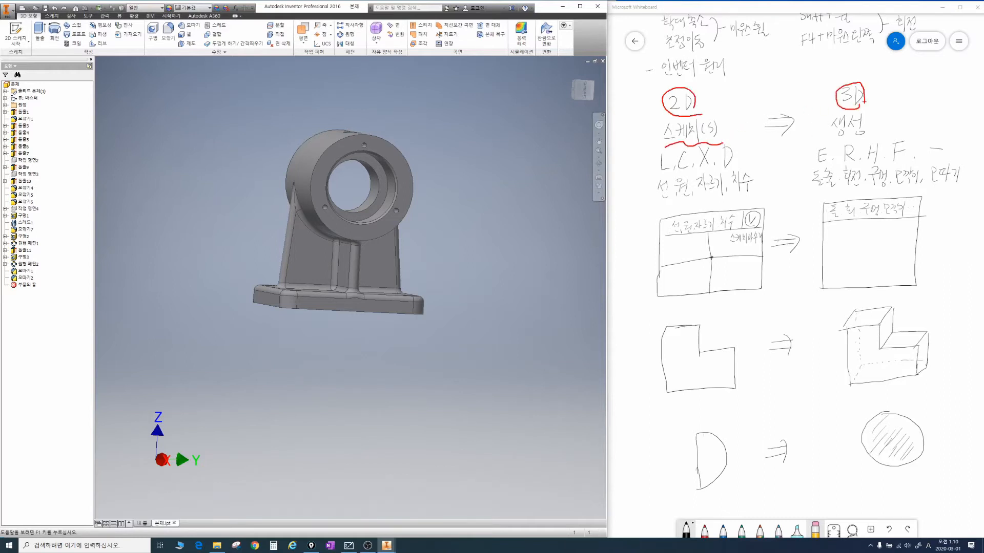
pyautogui.moveTo(867, 137); pyautogui.dragTo(833, 137)
pyautogui.moveTo(728, 133)
pyautogui.mouseDown()
pyautogui.moveTo(651, 137)
pyautogui.moveTo(680, 82)
pyautogui.moveTo(723, 137)
pyautogui.moveTo(791, 88)
pyautogui.moveTo(804, 97)
pyautogui.moveTo(784, 106)
pyautogui.mouseUp()
pyautogui.moveTo(879, 132)
pyautogui.mouseDown()
pyautogui.moveTo(821, 137)
pyautogui.moveTo(883, 122)
pyautogui.moveTo(881, 132)
pyautogui.mouseUp()
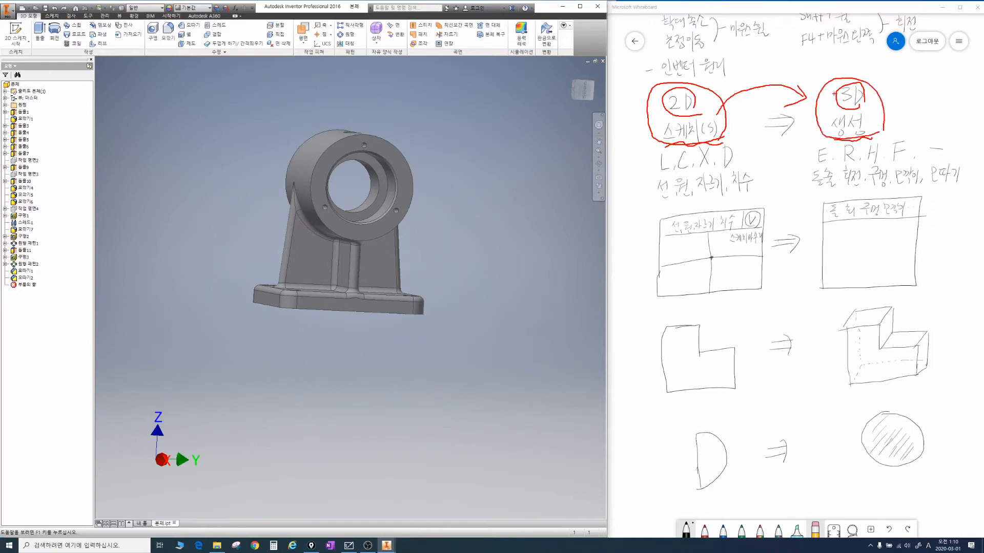
pyautogui.moveTo(830, 86)
pyautogui.mouseDown()
pyautogui.moveTo(727, 83)
pyautogui.moveTo(744, 90)
pyautogui.mouseUp()
pyautogui.press('Escape')
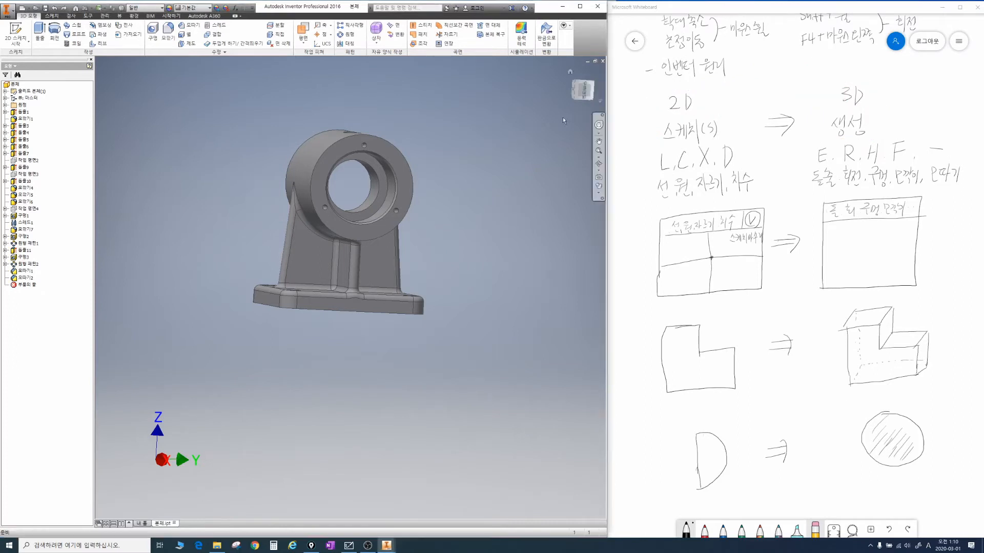
# Step: Draw freehand arrows in both directions between the 2D sketch and 3D creation headings, and undo them
pyautogui.hotkey('ctrl', '2')
pyautogui.moveTo(734, 112)
pyautogui.mouseDown()
pyautogui.moveTo(808, 109)
pyautogui.moveTo(744, 134)
pyautogui.mouseUp()
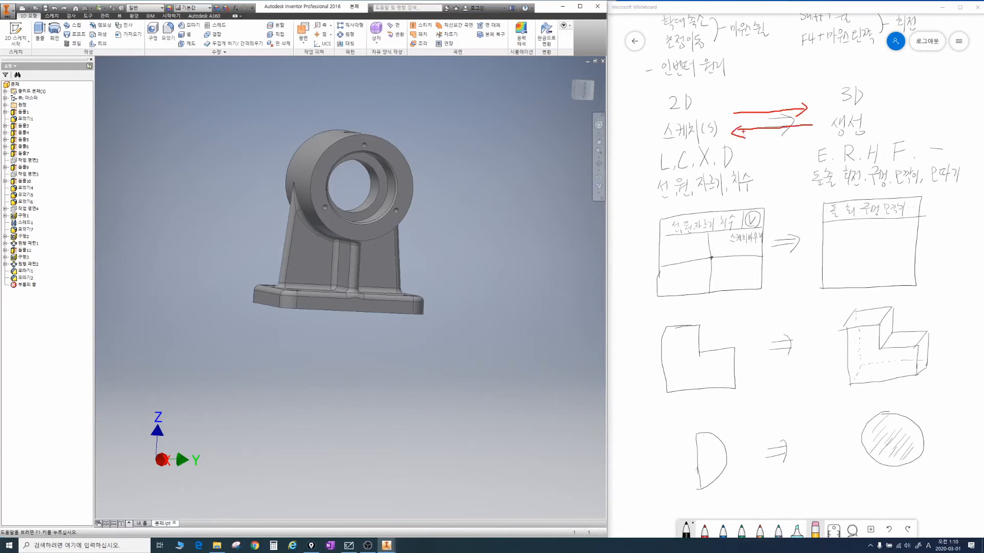
pyautogui.hotkey('ctrl', 'z')
pyautogui.hotkey('ctrl', 'z')
pyautogui.hotkey('ctrl', 'z')
pyautogui.hotkey('ctrl', 'z')
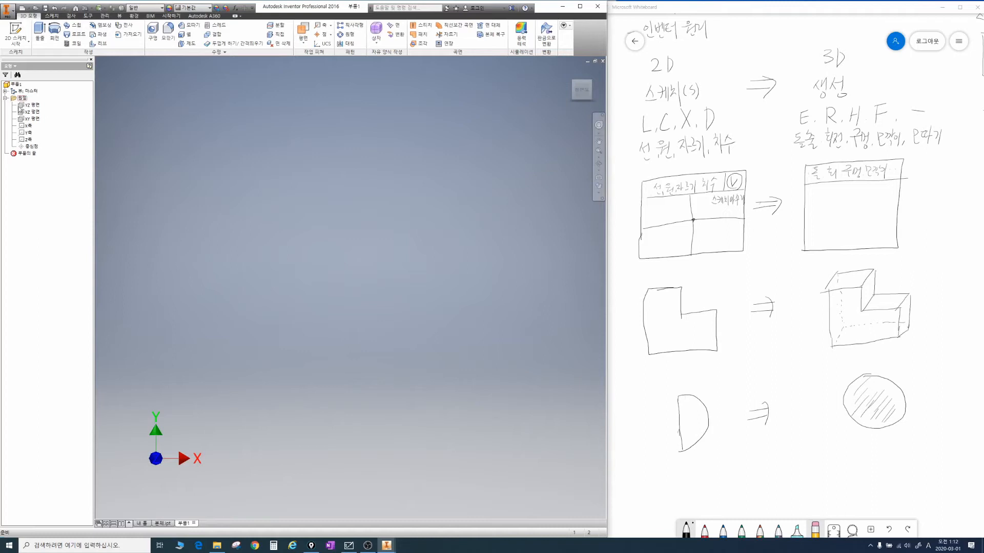
# Step: Start a 2D sketch on the XY plane
pyautogui.click(32, 119)
pyautogui.press('s')
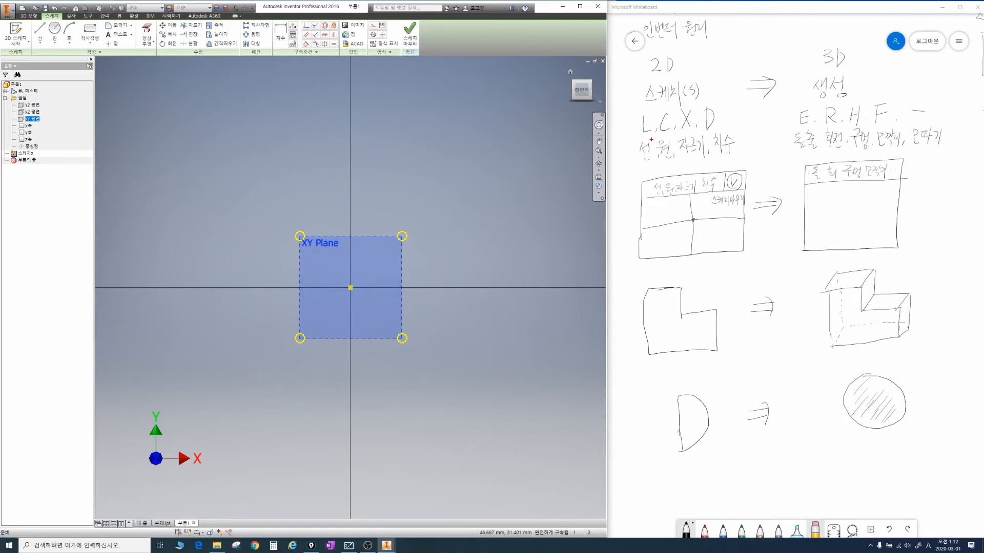
# Step: Mark the L, C, X, D shortcuts, sketch tools, finish-sketch command, axes, origin and related 2D and 3D notes with freehand strokes, and clear them
pyautogui.moveTo(650, 136)
pyautogui.mouseDown()
pyautogui.moveTo(636, 128)
pyautogui.moveTo(680, 131)
pyautogui.moveTo(696, 116)
pyautogui.moveTo(722, 126)
pyautogui.moveTo(706, 157)
pyautogui.moveTo(642, 161)
pyautogui.mouseUp()
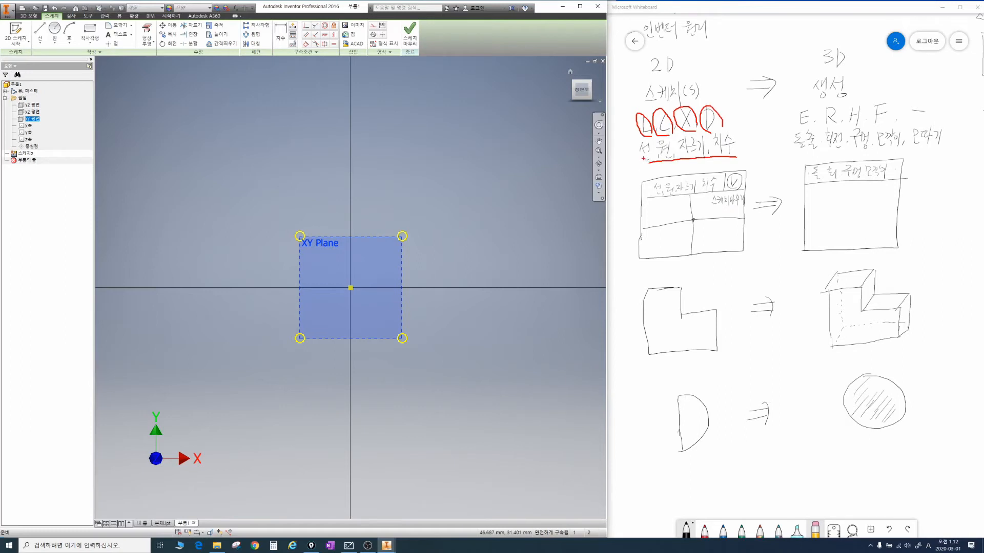
pyautogui.press('Escape')
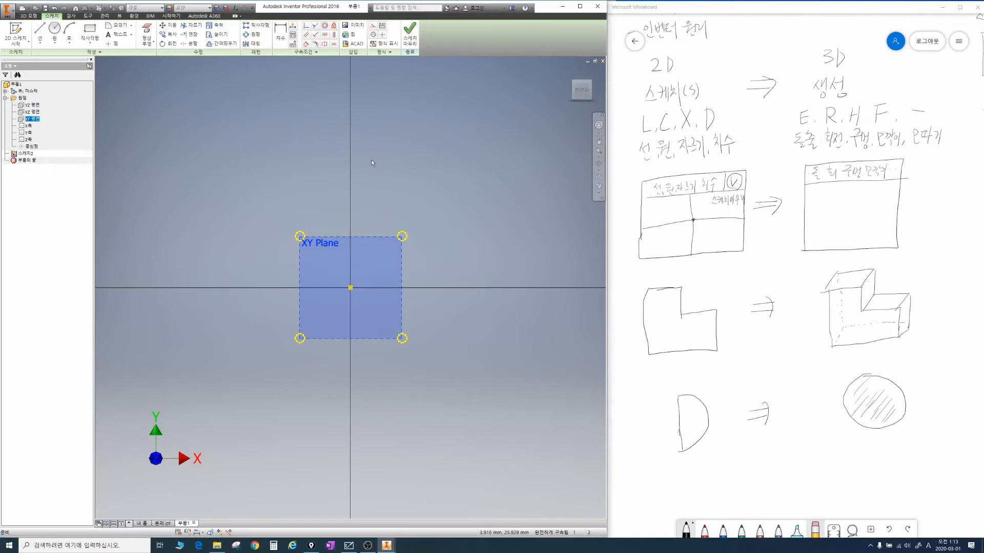
pyautogui.press('l')
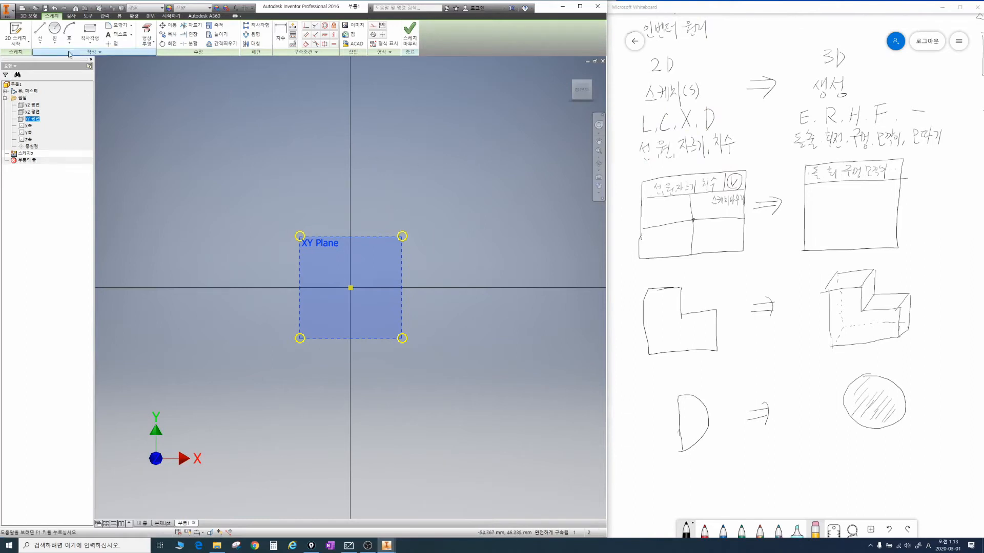
pyautogui.moveTo(2, 54)
pyautogui.mouseDown()
pyautogui.moveTo(76, 21)
pyautogui.moveTo(397, 20)
pyautogui.mouseUp()
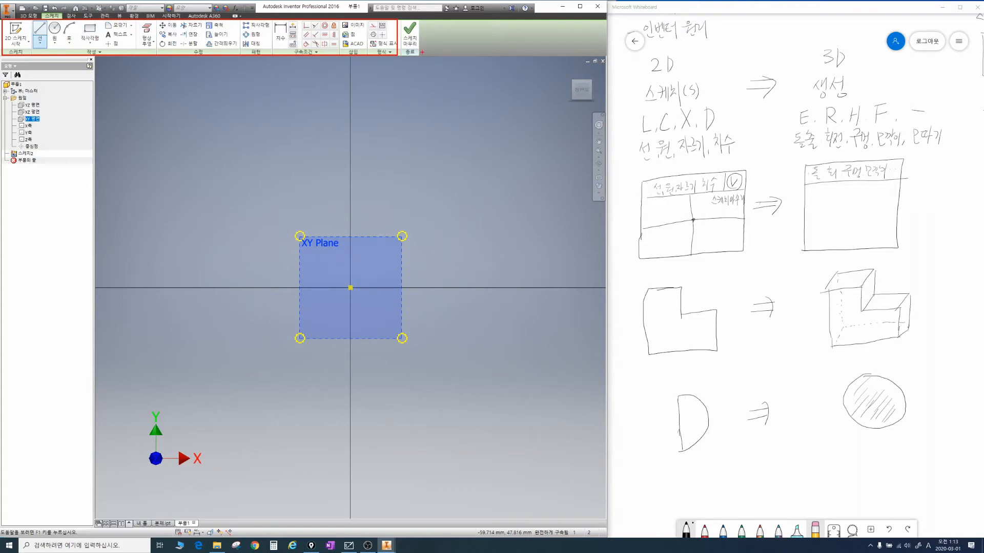
pyautogui.moveTo(422, 52)
pyautogui.mouseDown()
pyautogui.moveTo(403, 57)
pyautogui.moveTo(397, 27)
pyautogui.moveTo(429, 52)
pyautogui.mouseUp()
pyautogui.moveTo(112, 288); pyautogui.dragTo(551, 286)
pyautogui.moveTo(351, 63); pyautogui.dragTo(345, 508)
pyautogui.moveTo(352, 293)
pyautogui.mouseDown()
pyautogui.moveTo(347, 279)
pyautogui.moveTo(357, 282)
pyautogui.mouseUp()
pyautogui.moveTo(724, 259)
pyautogui.mouseDown()
pyautogui.moveTo(708, 262)
pyautogui.moveTo(629, 148)
pyautogui.moveTo(725, 74)
pyautogui.moveTo(728, 248)
pyautogui.mouseUp()
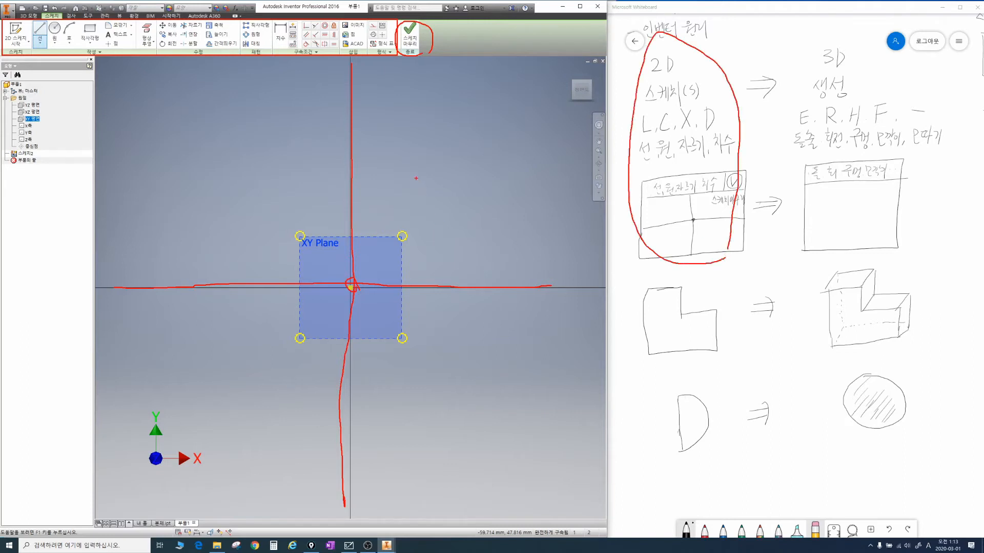
pyautogui.moveTo(713, 365)
pyautogui.mouseDown()
pyautogui.moveTo(642, 342)
pyautogui.moveTo(721, 319)
pyautogui.moveTo(720, 352)
pyautogui.mouseUp()
pyautogui.moveTo(854, 84)
pyautogui.mouseDown()
pyautogui.moveTo(820, 97)
pyautogui.moveTo(863, 59)
pyautogui.moveTo(855, 104)
pyautogui.mouseUp()
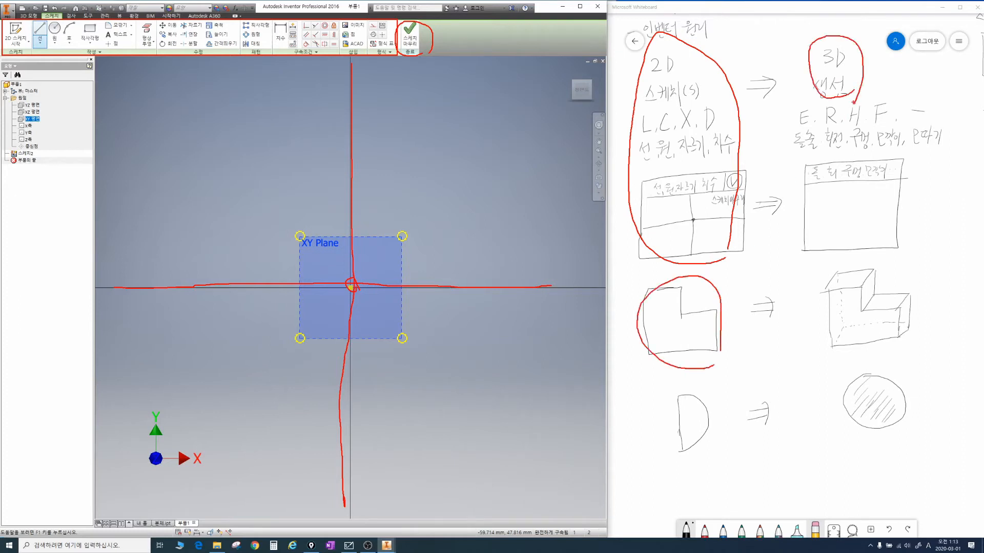
pyautogui.press('Escape')
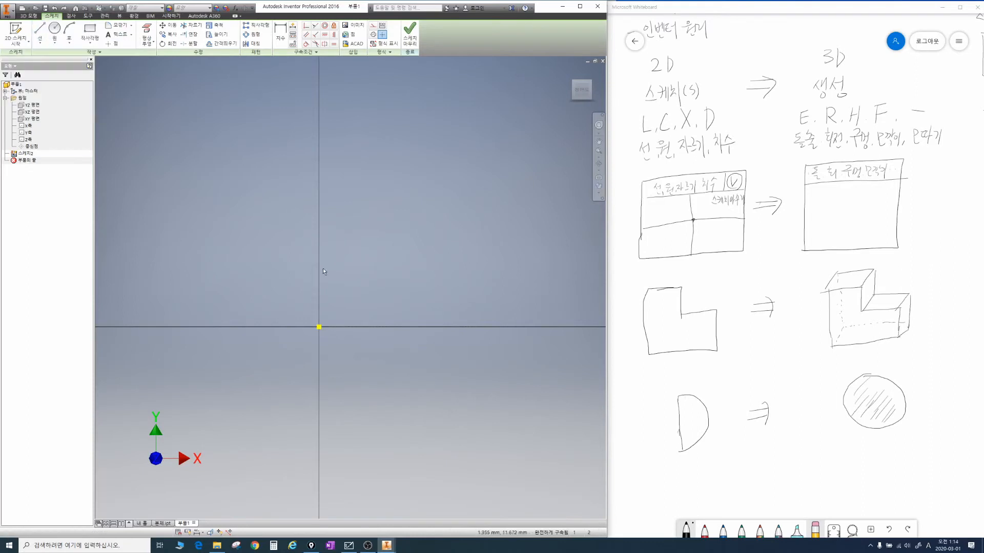
# Step: Sketch a closed L-shaped profile with lines from the origin, about 40 mm wide along the X axis with a lower step about 22 mm high
pyautogui.press('l')
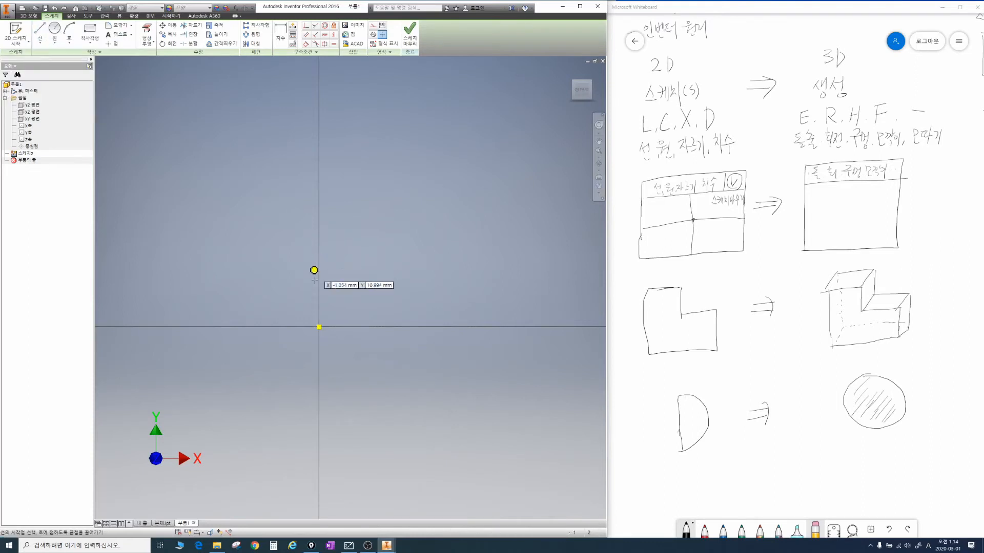
pyautogui.click(320, 326)
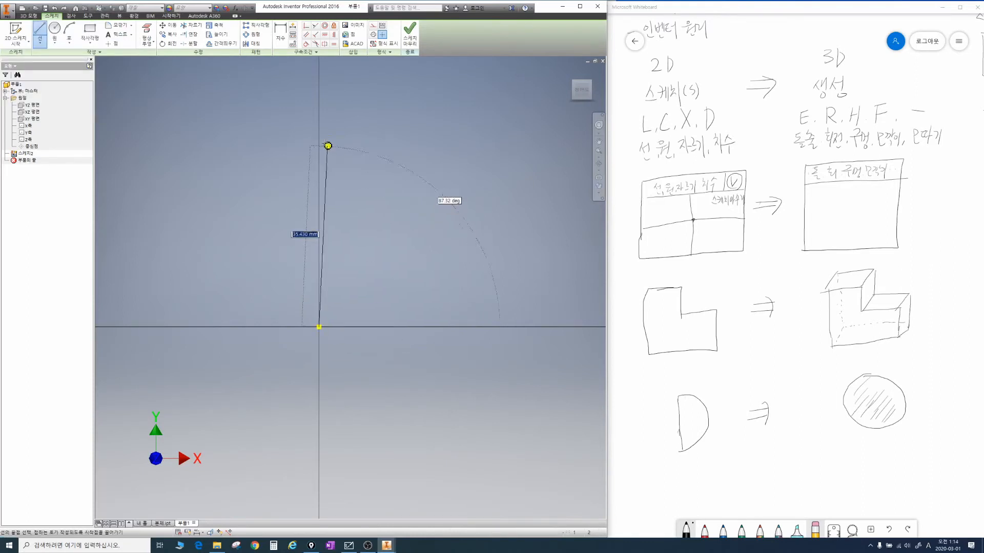
pyautogui.click(320, 138)
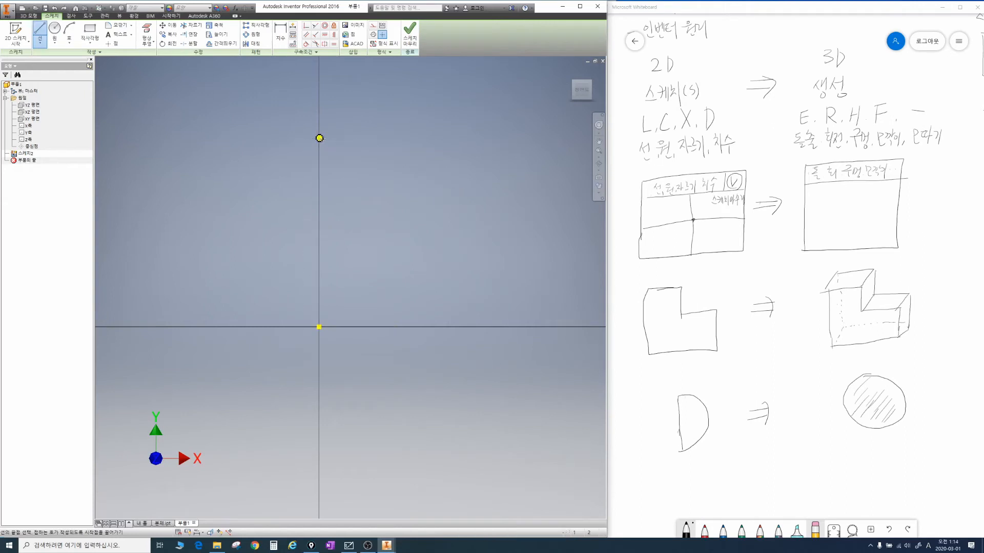
pyautogui.click(418, 136)
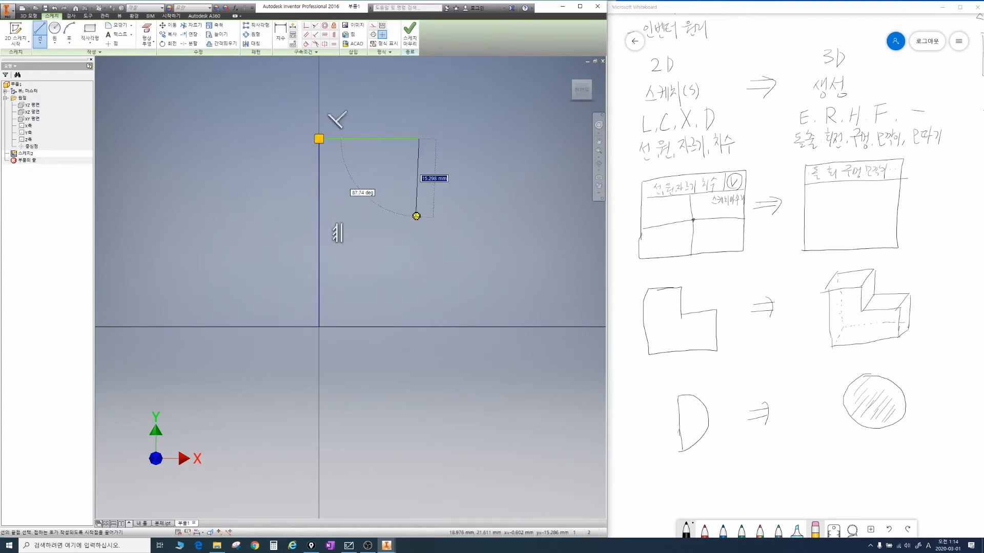
pyautogui.click(419, 214)
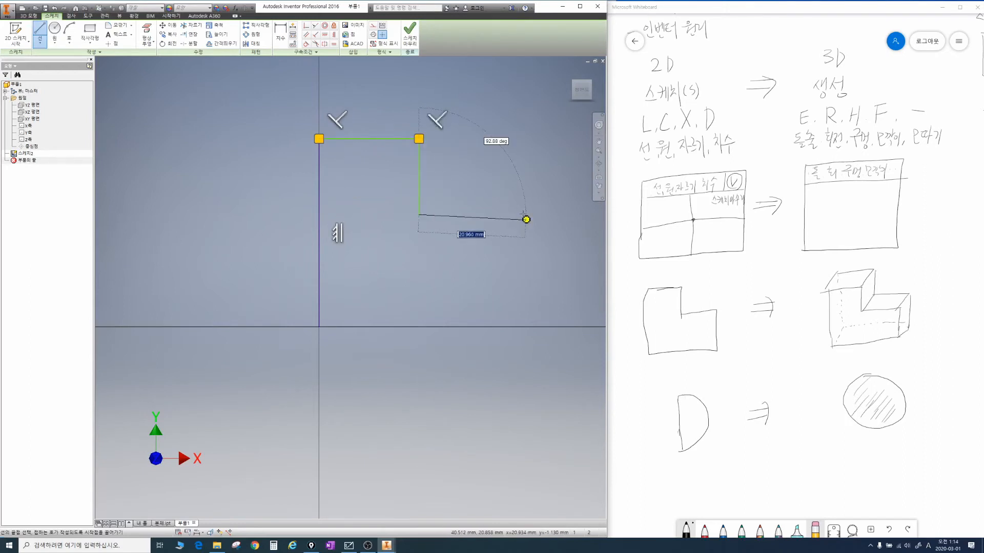
pyautogui.click(523, 215)
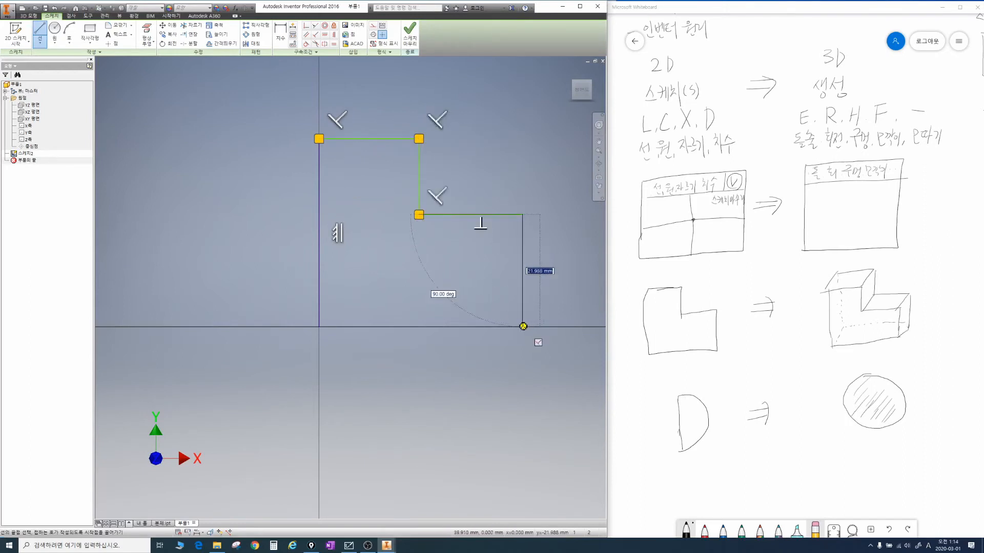
pyautogui.click(522, 326)
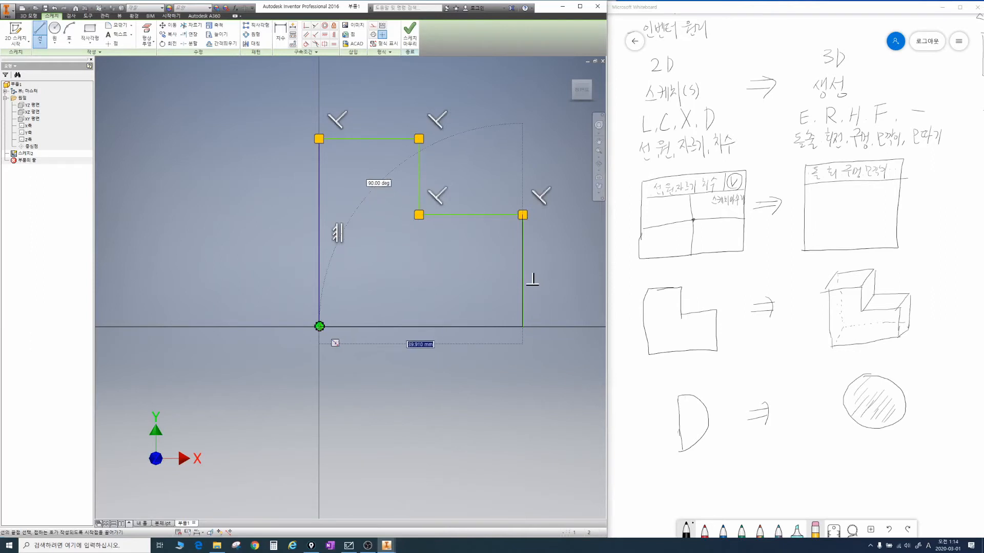
pyautogui.click(319, 326)
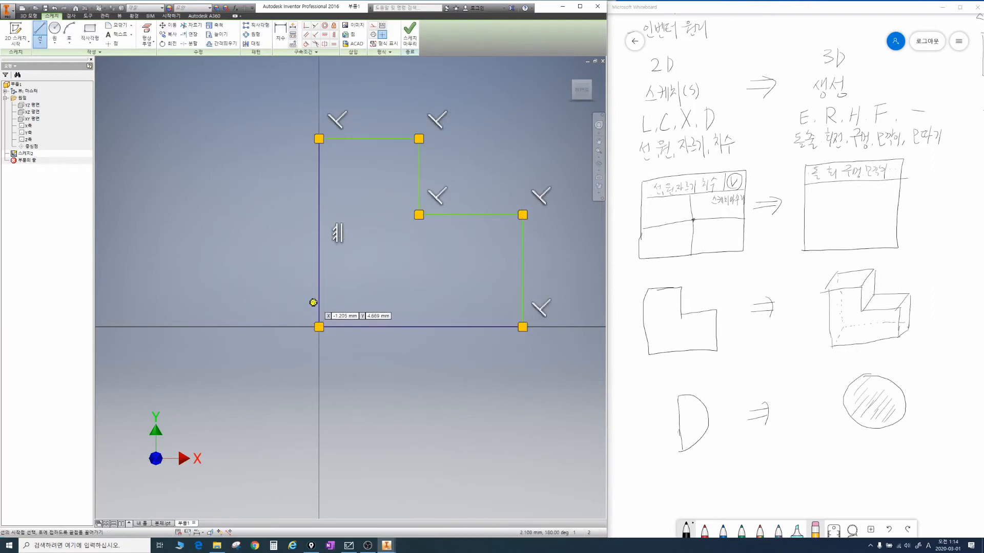
# Step: Write 30 freehand over the L profile's long vertical edge, circle the number and the edge's endpoints, and clear the marks
pyautogui.press('Escape')
pyautogui.moveTo(406, 273); pyautogui.dragTo(358, 276, button='middle')
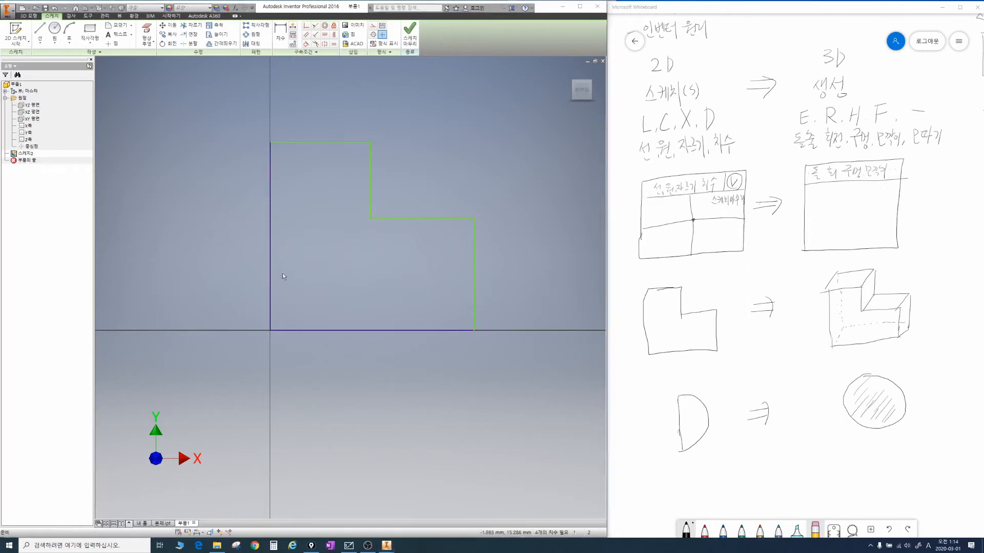
pyautogui.moveTo(241, 237)
pyautogui.mouseDown()
pyautogui.moveTo(255, 247)
pyautogui.moveTo(249, 259)
pyautogui.moveTo(295, 242)
pyautogui.mouseUp()
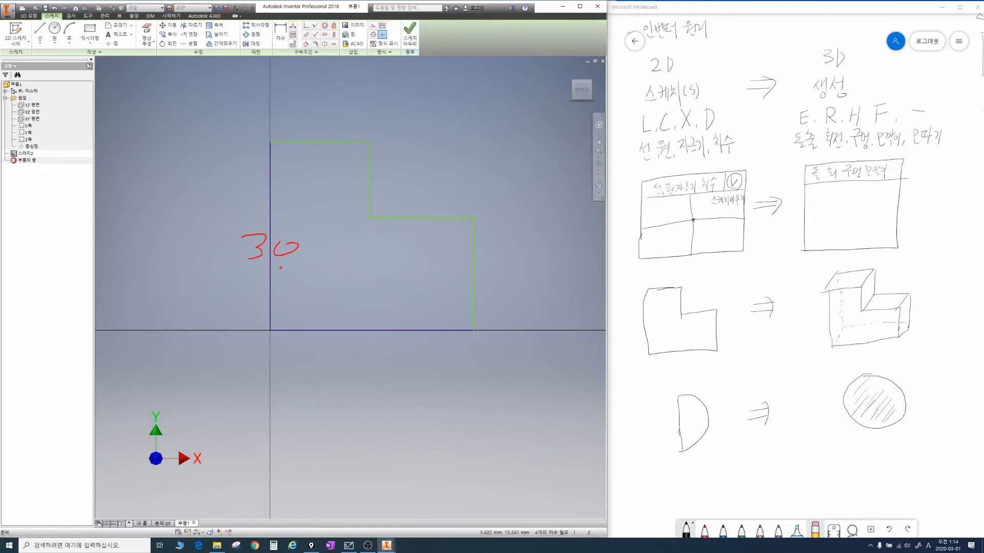
pyautogui.moveTo(267, 325); pyautogui.dragTo(269, 327)
pyautogui.moveTo(267, 141)
pyautogui.mouseDown()
pyautogui.moveTo(275, 137)
pyautogui.moveTo(265, 141)
pyautogui.mouseUp()
pyautogui.moveTo(307, 257)
pyautogui.mouseDown()
pyautogui.moveTo(290, 265)
pyautogui.moveTo(237, 241)
pyautogui.moveTo(308, 246)
pyautogui.moveTo(302, 255)
pyautogui.mouseUp()
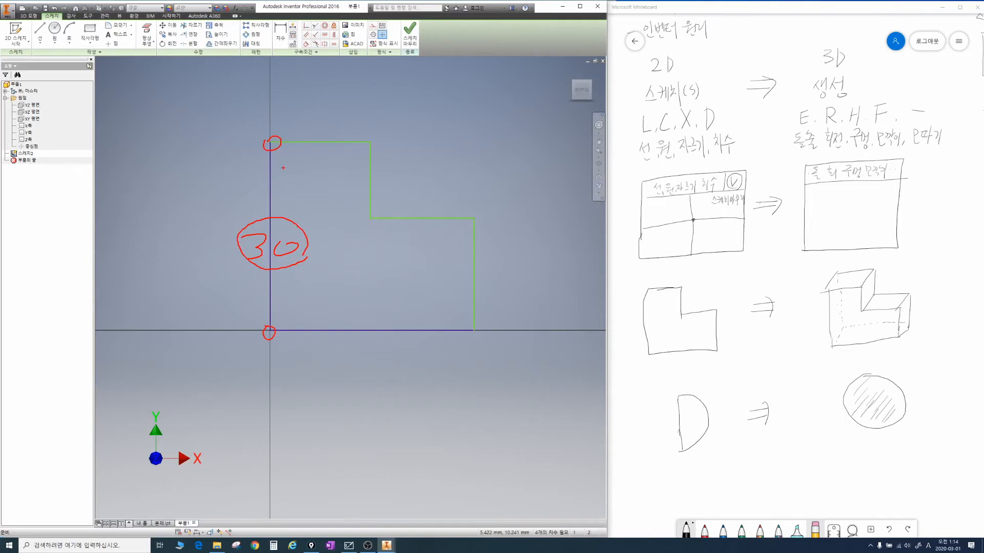
pyautogui.press('Escape')
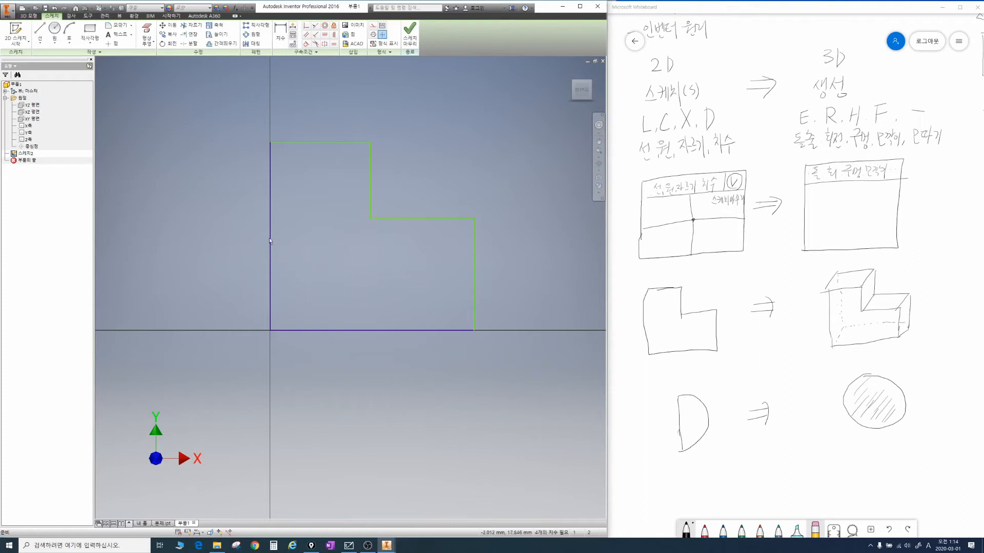
# Step: Mark the D shortcut note and the long vertical edge's endpoints, clear the marks, and try to dimension that edge
pyautogui.moveTo(717, 133)
pyautogui.mouseDown()
pyautogui.moveTo(720, 112)
pyautogui.moveTo(721, 130)
pyautogui.mouseUp()
pyautogui.press('Escape')
pyautogui.press('d')
pyautogui.click(270, 254)
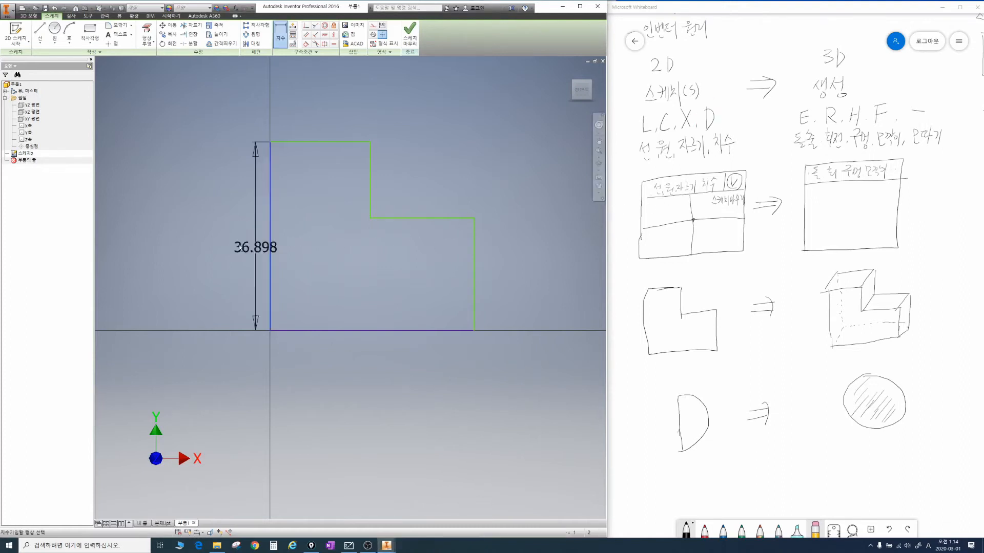
pyautogui.press('Escape')
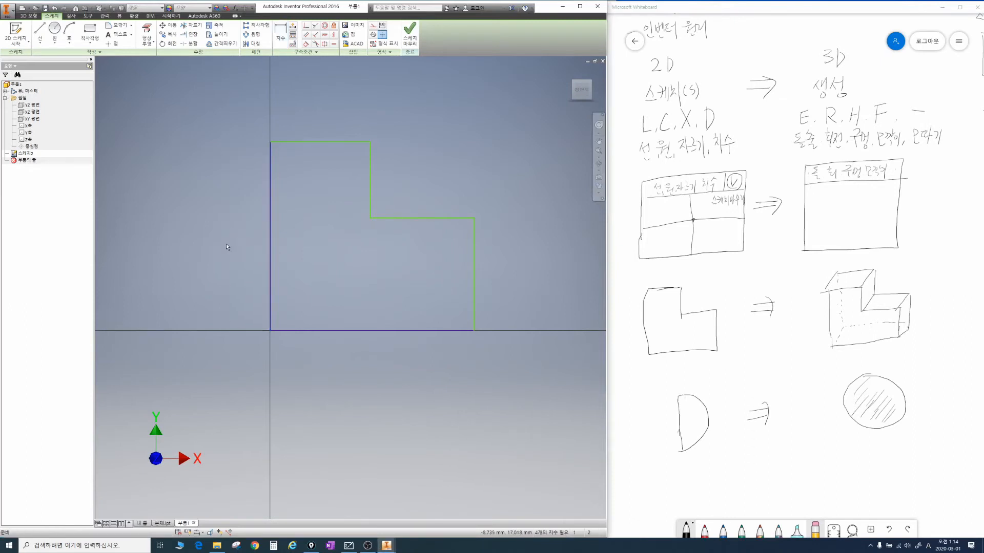
pyautogui.moveTo(272, 333); pyautogui.dragTo(272, 334)
pyautogui.moveTo(273, 136)
pyautogui.mouseDown()
pyautogui.moveTo(272, 149)
pyautogui.moveTo(272, 135)
pyautogui.mouseUp()
pyautogui.press('Escape')
# Step: Dimension the L profile's long vertical edge on the Y axis to 30 mm
pyautogui.press('d')
pyautogui.click(270, 250)
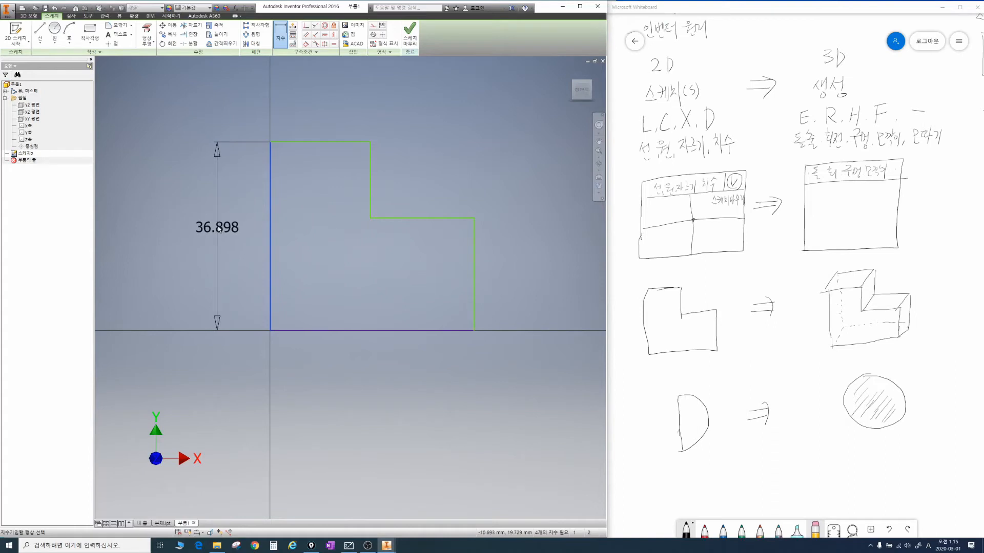
pyautogui.click(219, 229)
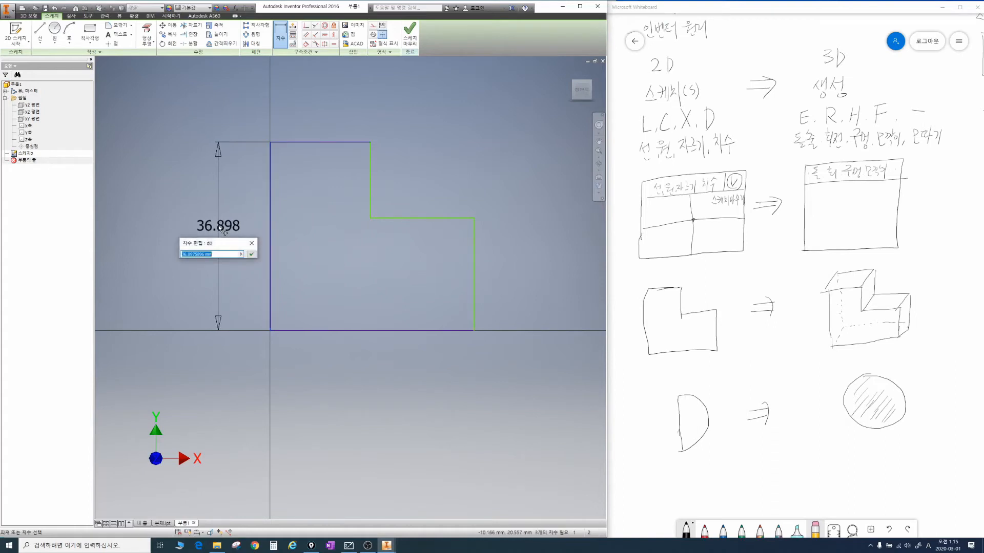
pyautogui.write('30')
pyautogui.press('Return')
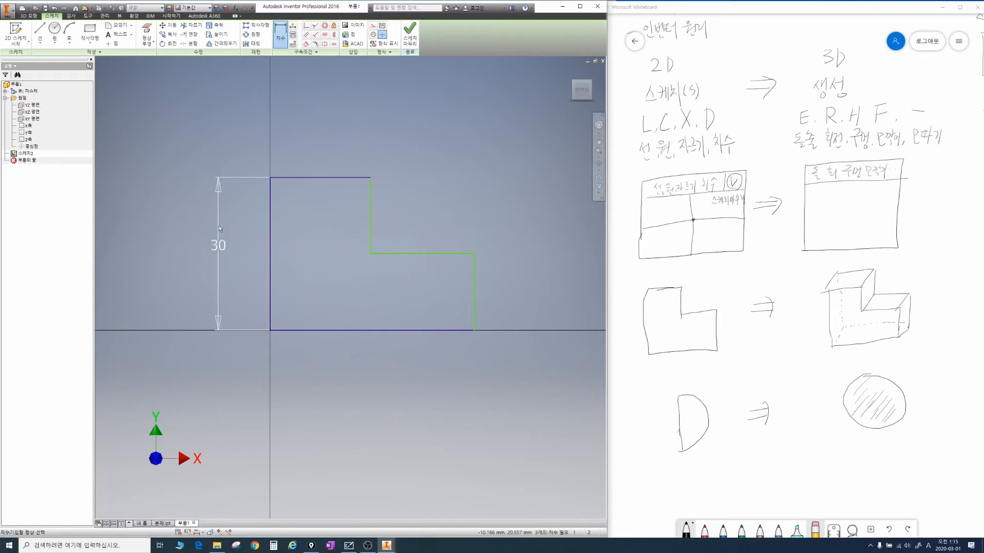
pyautogui.moveTo(234, 256)
pyautogui.mouseDown()
pyautogui.moveTo(187, 246)
pyautogui.moveTo(241, 261)
pyautogui.mouseUp()
pyautogui.press('Escape')
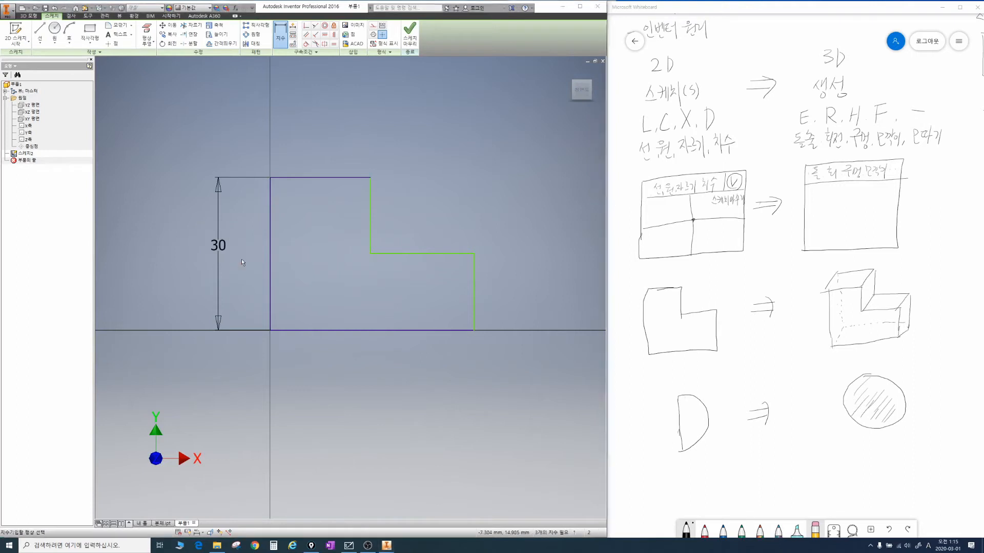
pyautogui.press('Escape')
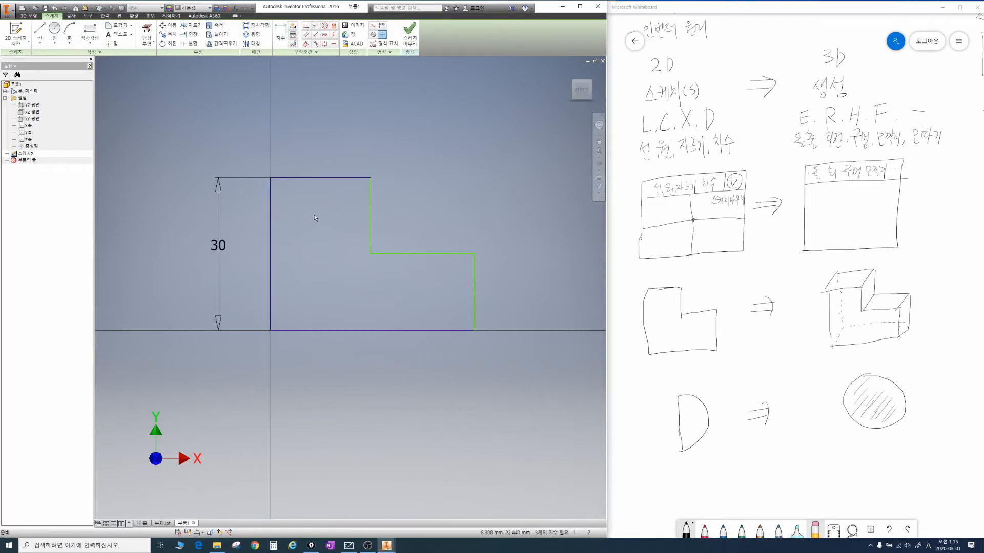
# Step: Dimension the profile's top edge to 10 mm and the horizontal edge of its lower step to 20 mm
pyautogui.press('d')
pyautogui.click(327, 178)
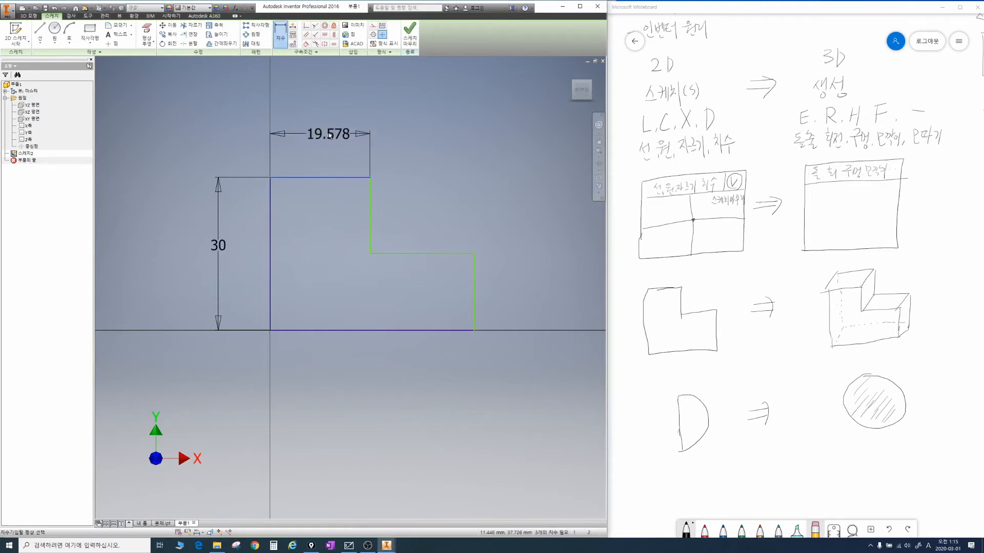
pyautogui.click(327, 134)
pyautogui.write('10')
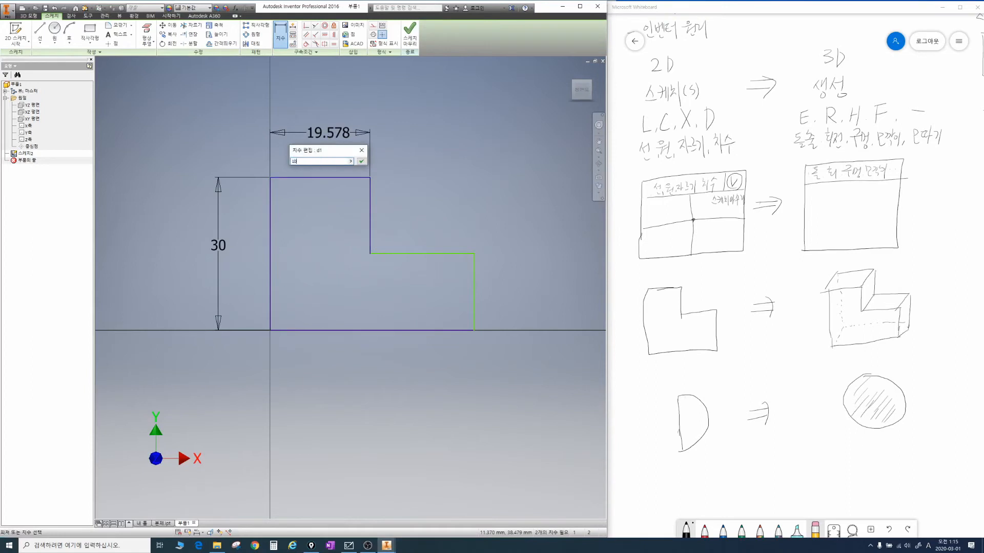
pyautogui.press('Return')
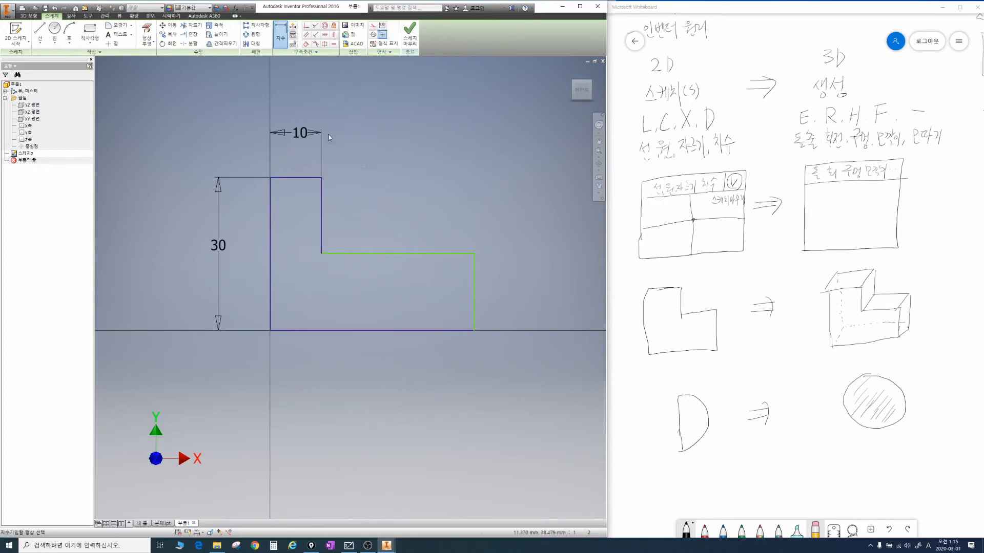
pyautogui.click(413, 253)
pyautogui.click(414, 161)
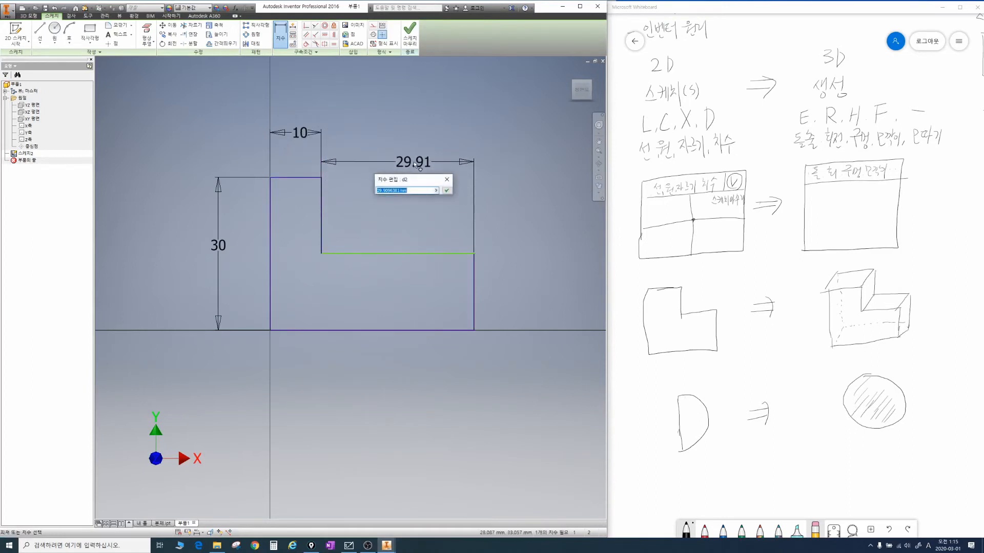
pyautogui.write('20')
pyautogui.press('Return')
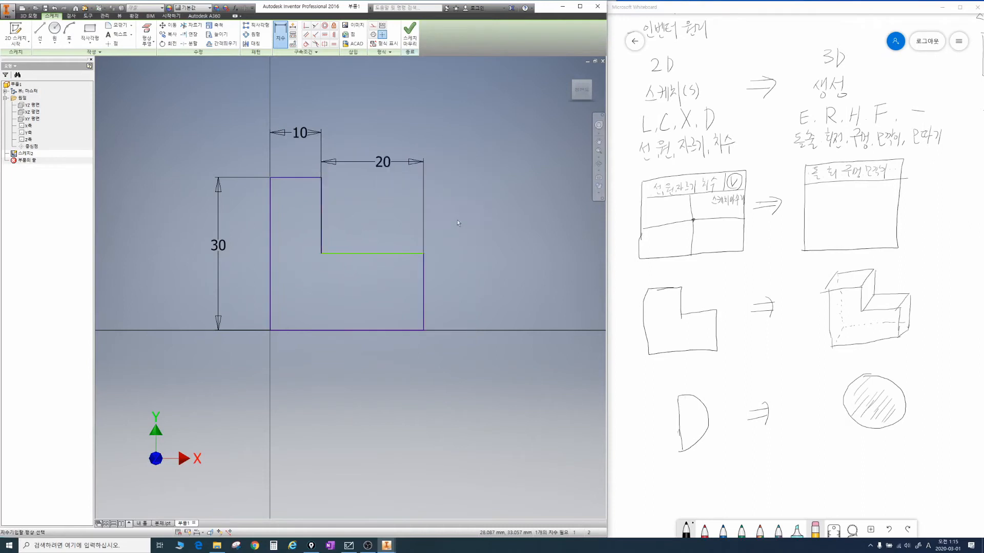
# Step: Dimension the short vertical edge at the profile's outer end to 15 mm
pyautogui.click(424, 283)
pyautogui.click(468, 286)
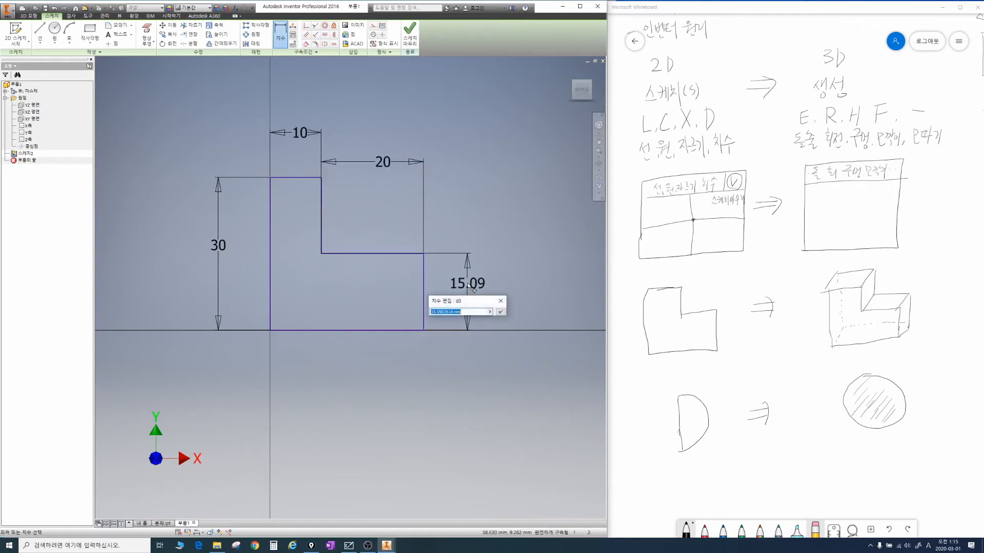
pyautogui.write('15')
pyautogui.press('Return')
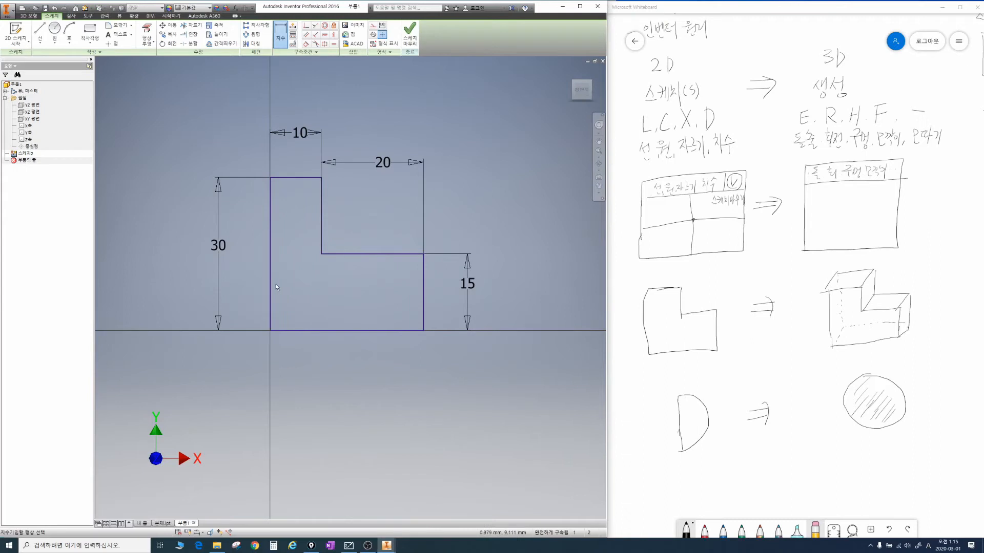
pyautogui.press('Escape')
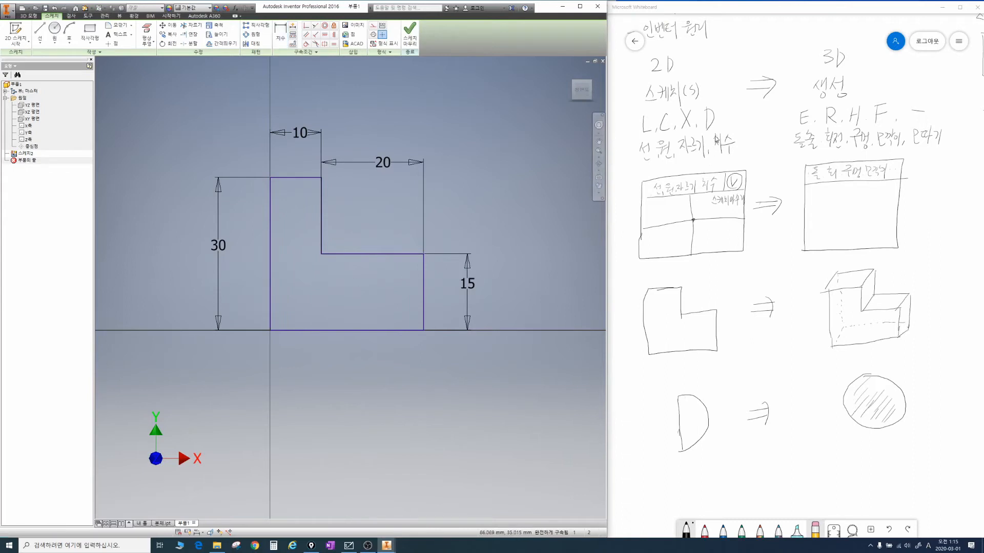
# Step: Mark the D shortcut note on the whiteboard, clear the mark, and finish the L-profile sketch
pyautogui.moveTo(718, 129); pyautogui.dragTo(717, 128)
pyautogui.press('Escape')
pyautogui.click(411, 32)
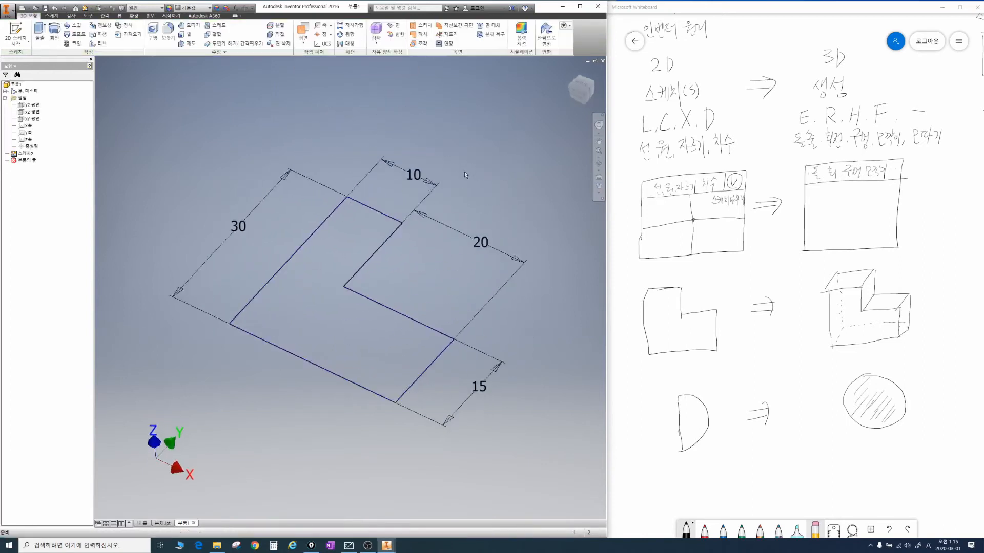
pyautogui.moveTo(468, 242)
pyautogui.keyDown('shift'); pyautogui.mouseDown(button='middle')
pyautogui.moveTo(384, 195)
pyautogui.moveTo(428, 202)
pyautogui.moveTo(427, 240)
pyautogui.moveTo(468, 247)
pyautogui.mouseUp(button='middle'); pyautogui.keyUp('shift')
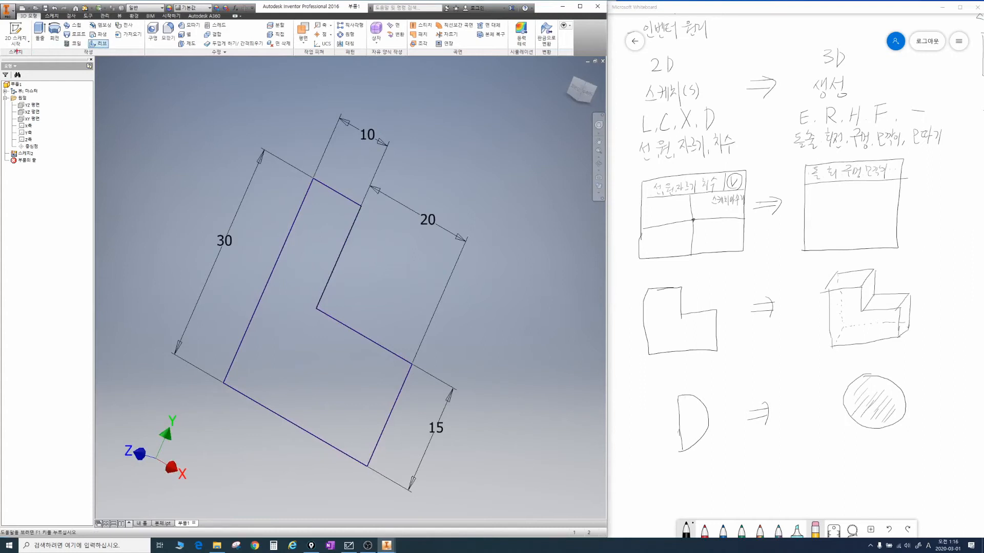
# Step: Mark the 3D modeling commands, the 3D creation heading and both rows of shortcut letters with freehand strokes, and clear them
pyautogui.moveTo(17, 52)
pyautogui.mouseDown()
pyautogui.moveTo(556, 51)
pyautogui.moveTo(558, 26)
pyautogui.moveTo(41, 26)
pyautogui.moveTo(13, 52)
pyautogui.moveTo(30, 34)
pyautogui.moveTo(71, 37)
pyautogui.mouseUp()
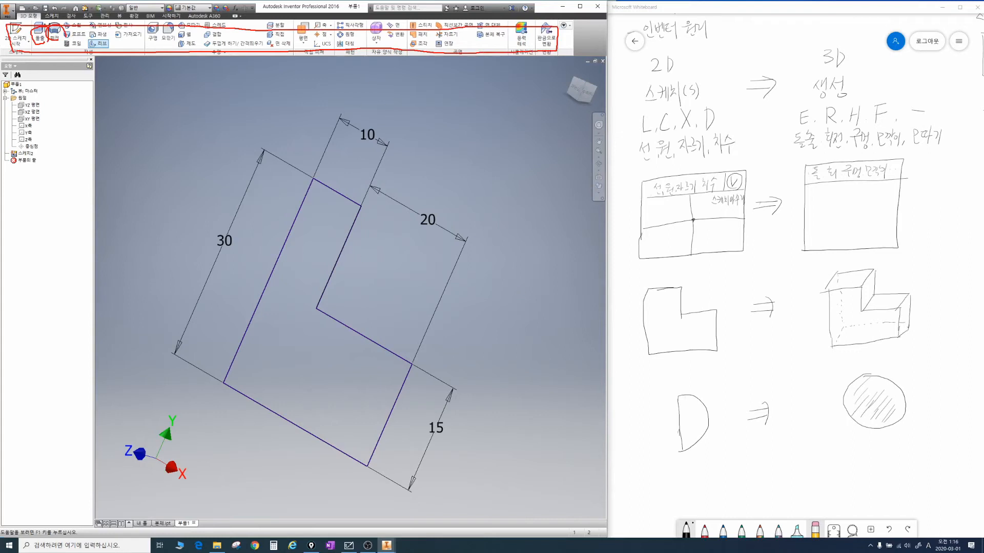
pyautogui.press('Escape')
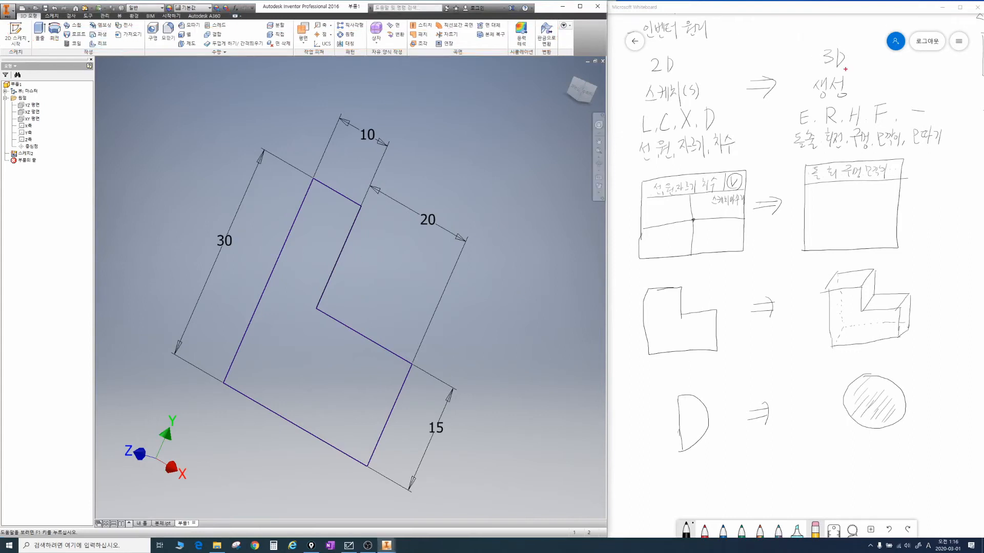
pyautogui.moveTo(844, 70); pyautogui.dragTo(865, 60)
pyautogui.moveTo(851, 91)
pyautogui.mouseDown()
pyautogui.moveTo(841, 99)
pyautogui.moveTo(813, 50)
pyautogui.moveTo(855, 74)
pyautogui.mouseUp()
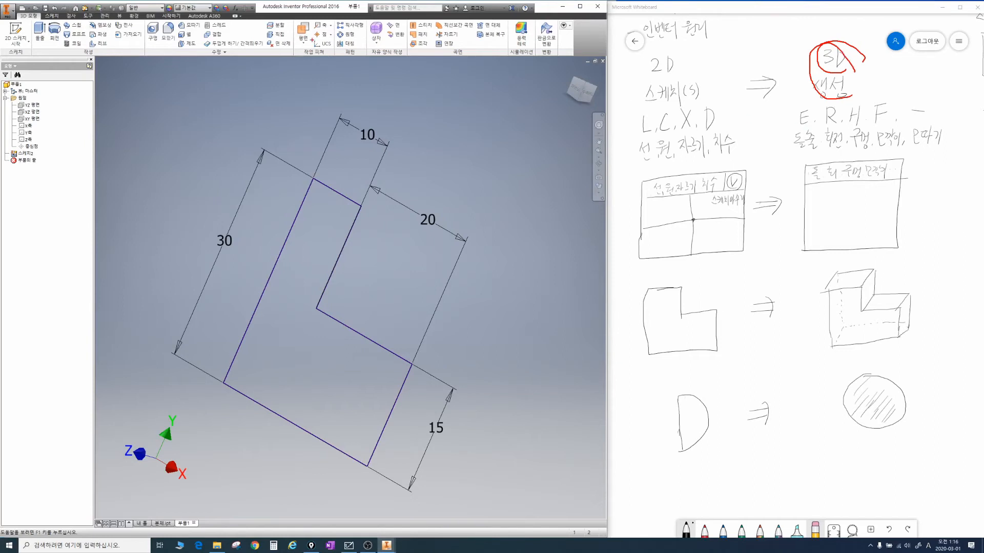
pyautogui.moveTo(42, 23)
pyautogui.mouseDown()
pyautogui.moveTo(30, 41)
pyautogui.moveTo(39, 50)
pyautogui.mouseUp()
pyautogui.moveTo(644, 137); pyautogui.dragTo(712, 131)
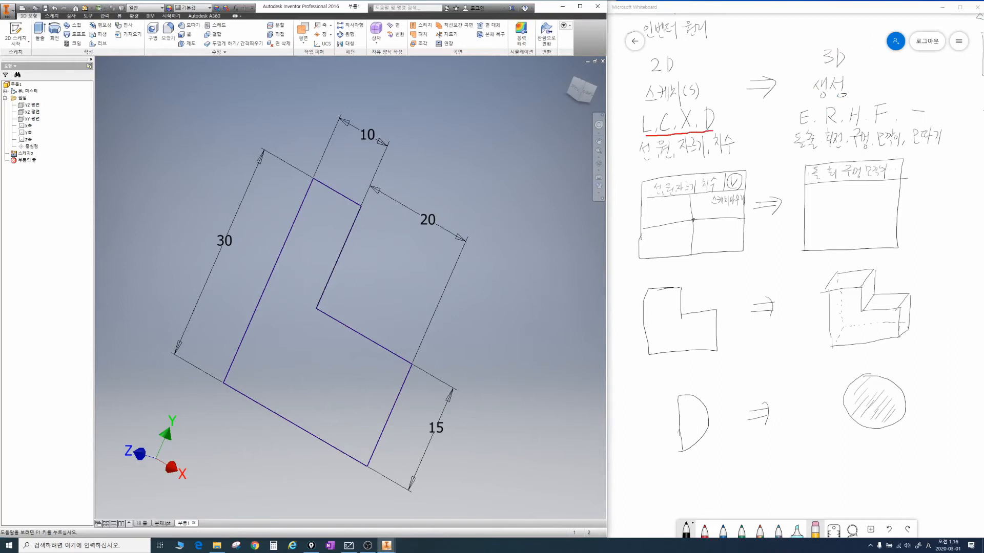
pyautogui.moveTo(800, 129); pyautogui.dragTo(884, 122)
pyautogui.press('Escape')
# Step: Mark the extrude, revolve, hole, fillet and chamfer notes and their related modeling commands with freehand strokes, and clear them
pyautogui.hotkey('ctrl', '2')
pyautogui.moveTo(809, 128)
pyautogui.mouseDown()
pyautogui.moveTo(797, 114)
pyautogui.moveTo(811, 125)
pyautogui.mouseUp()
pyautogui.moveTo(42, 21)
pyautogui.mouseDown()
pyautogui.moveTo(29, 37)
pyautogui.moveTo(42, 47)
pyautogui.mouseUp()
pyautogui.press('Escape')
pyautogui.hotkey('ctrl', '2')
pyautogui.moveTo(822, 119)
pyautogui.mouseDown()
pyautogui.moveTo(842, 123)
pyautogui.moveTo(833, 149)
pyautogui.moveTo(847, 130)
pyautogui.mouseUp()
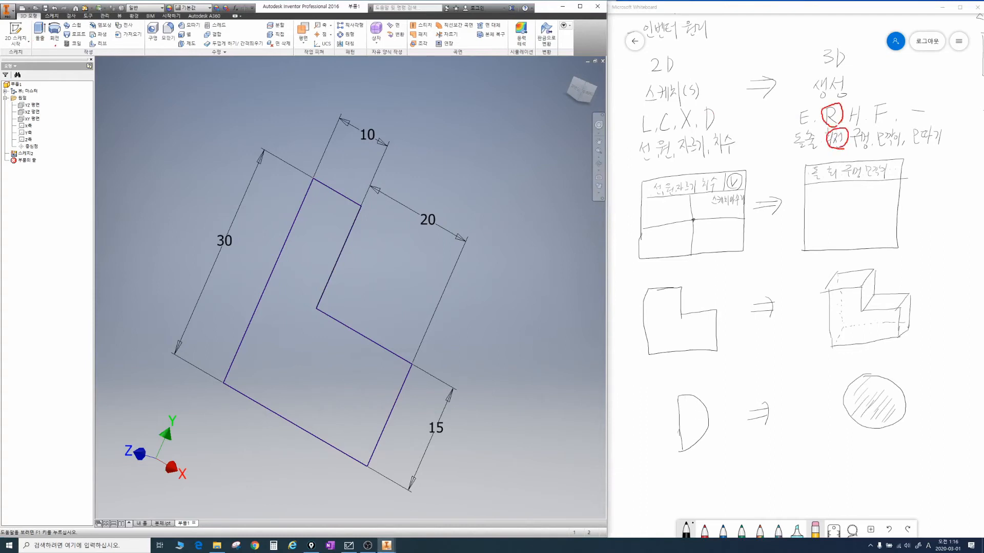
pyautogui.moveTo(55, 46)
pyautogui.mouseDown()
pyautogui.moveTo(63, 29)
pyautogui.moveTo(63, 47)
pyautogui.mouseUp()
pyautogui.moveTo(862, 126)
pyautogui.mouseDown()
pyautogui.moveTo(845, 121)
pyautogui.moveTo(865, 122)
pyautogui.moveTo(874, 150)
pyautogui.mouseUp()
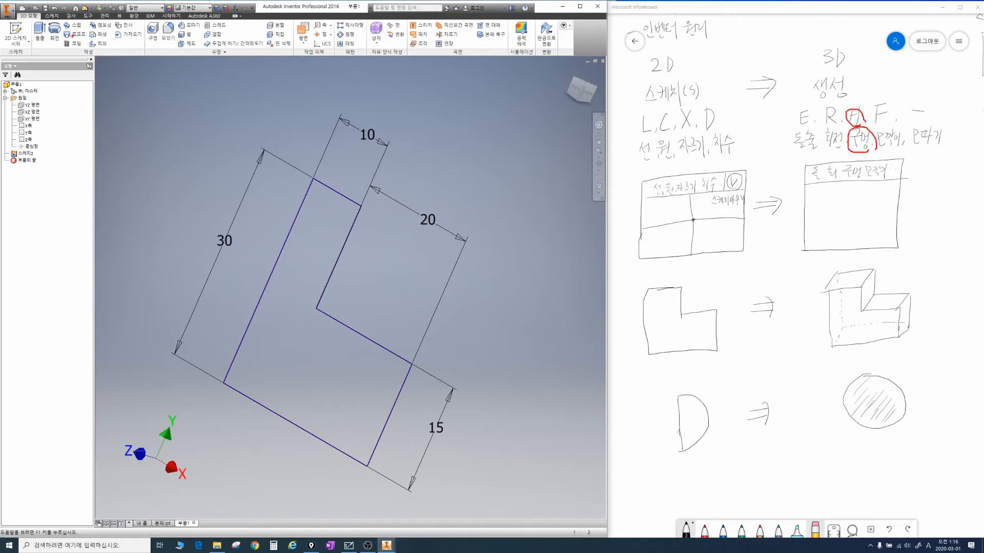
pyautogui.moveTo(151, 41)
pyautogui.mouseDown()
pyautogui.moveTo(161, 32)
pyautogui.moveTo(156, 41)
pyautogui.mouseUp()
pyautogui.press('Escape')
pyautogui.moveTo(885, 98)
pyautogui.mouseDown()
pyautogui.moveTo(871, 118)
pyautogui.moveTo(889, 101)
pyautogui.moveTo(930, 116)
pyautogui.mouseUp()
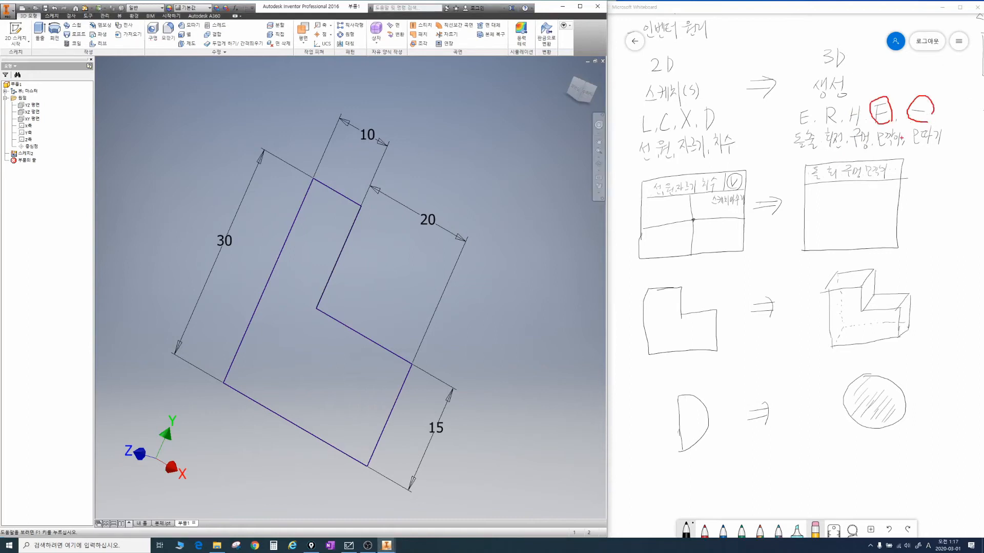
pyautogui.moveTo(900, 147)
pyautogui.mouseDown()
pyautogui.moveTo(888, 147)
pyautogui.moveTo(918, 147)
pyautogui.mouseUp()
pyautogui.moveTo(184, 29)
pyautogui.mouseDown()
pyautogui.moveTo(196, 26)
pyautogui.moveTo(161, 38)
pyautogui.moveTo(180, 38)
pyautogui.mouseUp()
pyautogui.press('Escape')
# Step: Underline the 2D and 3D shortcut rows, mark the sketch note, and clear the strokes
pyautogui.moveTo(720, 129); pyautogui.dragTo(643, 133)
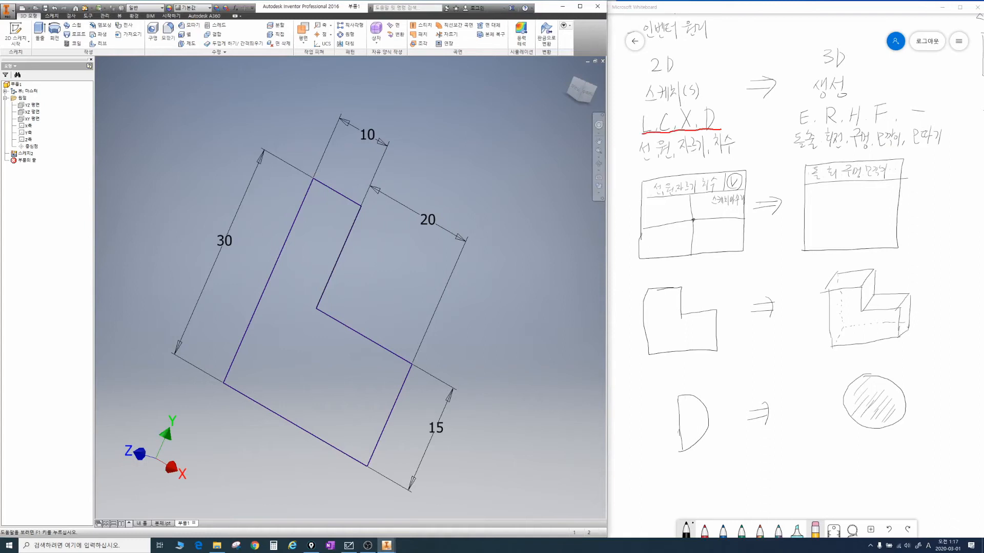
pyautogui.moveTo(793, 129); pyautogui.dragTo(921, 127)
pyautogui.moveTo(701, 101)
pyautogui.mouseDown()
pyautogui.moveTo(677, 95)
pyautogui.moveTo(696, 75)
pyautogui.moveTo(705, 96)
pyautogui.mouseUp()
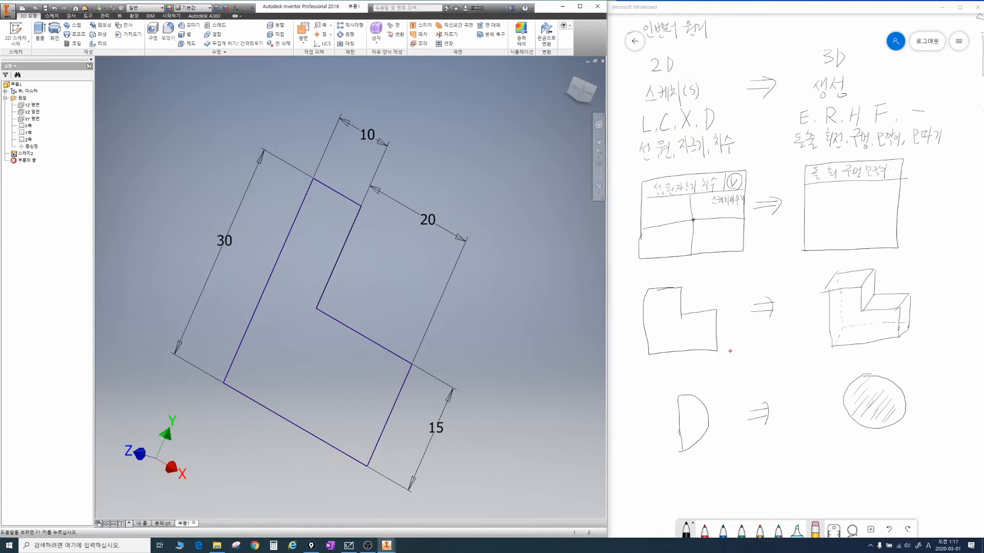
# Step: Mark the 2D sketch notes, 3D commands, L-shaped sketch and solid drawings, and extrude note with circles and arrows, and clear them
pyautogui.moveTo(724, 361)
pyautogui.mouseDown()
pyautogui.moveTo(633, 331)
pyautogui.moveTo(718, 340)
pyautogui.moveTo(717, 354)
pyautogui.mouseUp()
pyautogui.moveTo(703, 134)
pyautogui.mouseDown()
pyautogui.moveTo(647, 83)
pyautogui.moveTo(728, 134)
pyautogui.mouseUp()
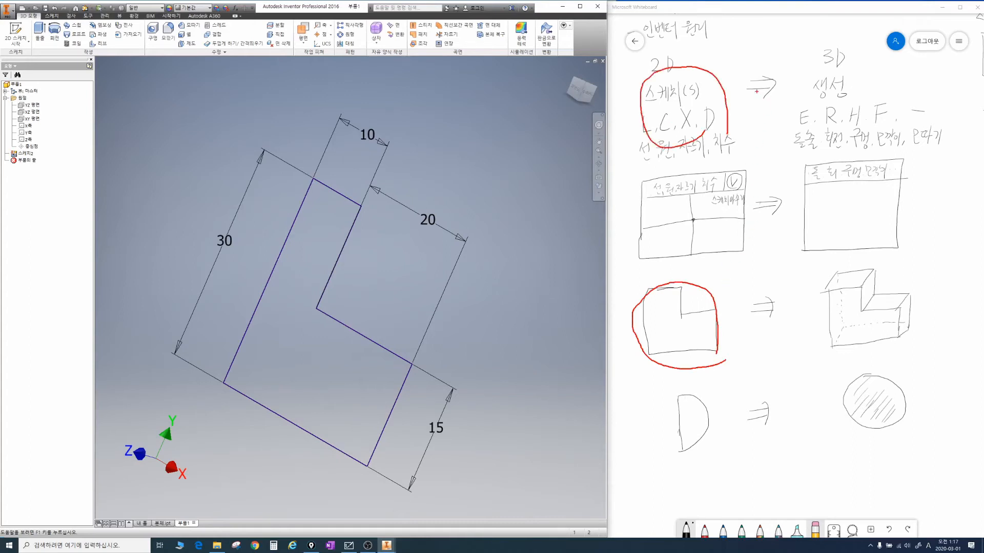
pyautogui.moveTo(744, 93); pyautogui.dragTo(773, 85)
pyautogui.moveTo(744, 98)
pyautogui.mouseDown()
pyautogui.moveTo(770, 93)
pyautogui.moveTo(776, 106)
pyautogui.mouseUp()
pyautogui.moveTo(32, 56)
pyautogui.mouseDown()
pyautogui.moveTo(257, 62)
pyautogui.moveTo(294, 20)
pyautogui.moveTo(9, 30)
pyautogui.moveTo(77, 80)
pyautogui.mouseUp()
pyautogui.moveTo(819, 181)
pyautogui.mouseDown()
pyautogui.moveTo(894, 175)
pyautogui.moveTo(812, 177)
pyautogui.mouseUp()
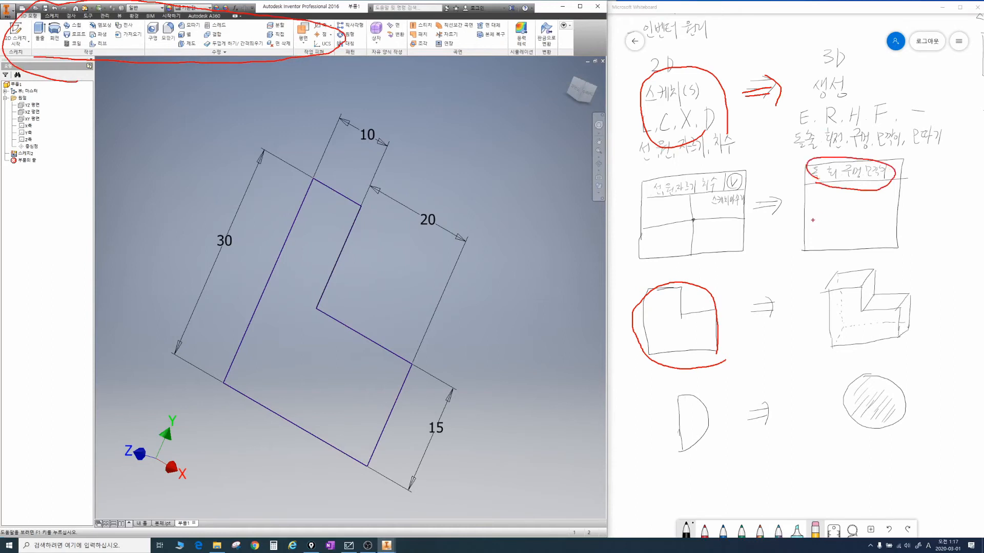
pyautogui.moveTo(894, 353)
pyautogui.mouseDown()
pyautogui.moveTo(848, 362)
pyautogui.moveTo(813, 273)
pyautogui.moveTo(927, 333)
pyautogui.moveTo(916, 357)
pyautogui.mouseUp()
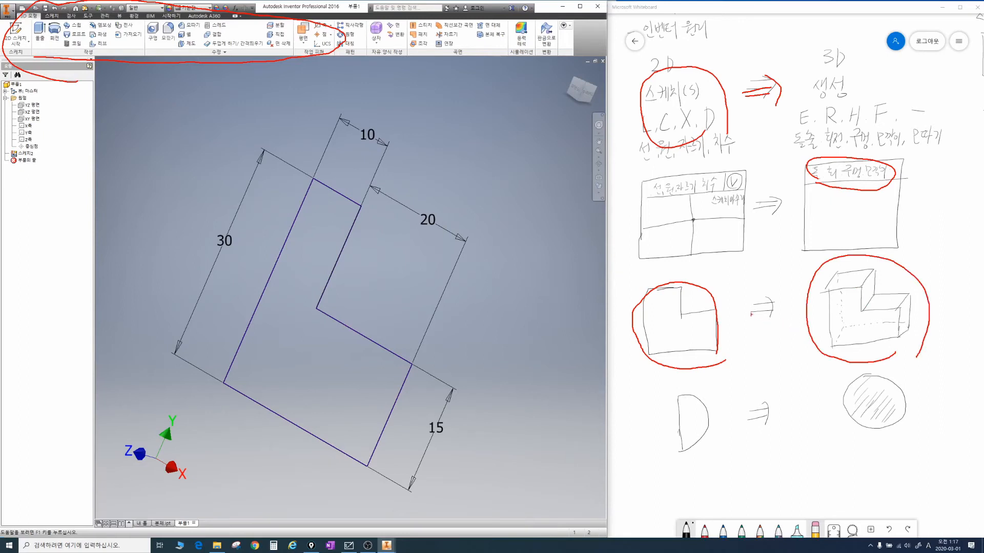
pyautogui.moveTo(687, 307)
pyautogui.mouseDown()
pyautogui.moveTo(717, 283)
pyautogui.moveTo(727, 290)
pyautogui.moveTo(724, 275)
pyautogui.mouseUp()
pyautogui.moveTo(811, 154)
pyautogui.mouseDown()
pyautogui.moveTo(820, 111)
pyautogui.moveTo(826, 161)
pyautogui.mouseUp()
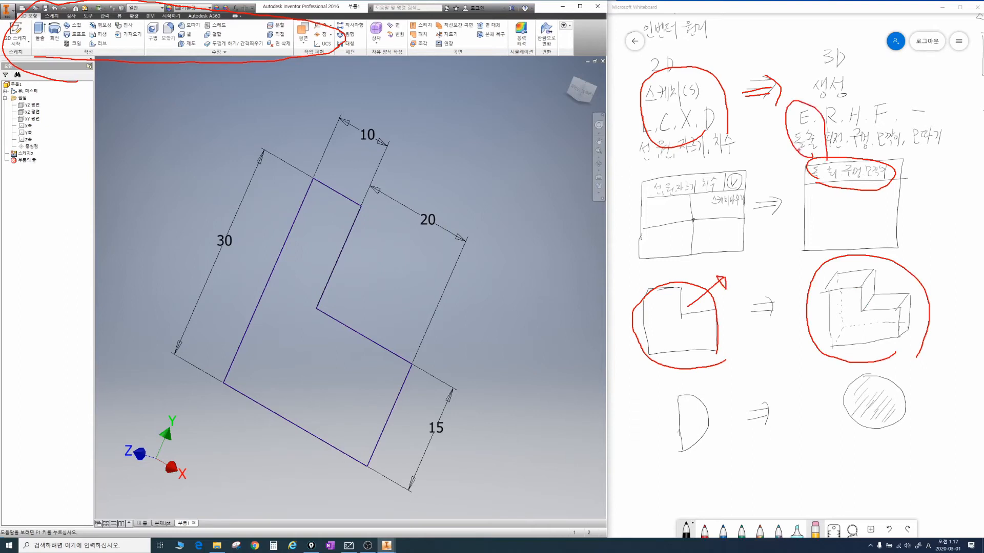
pyautogui.press('Escape')
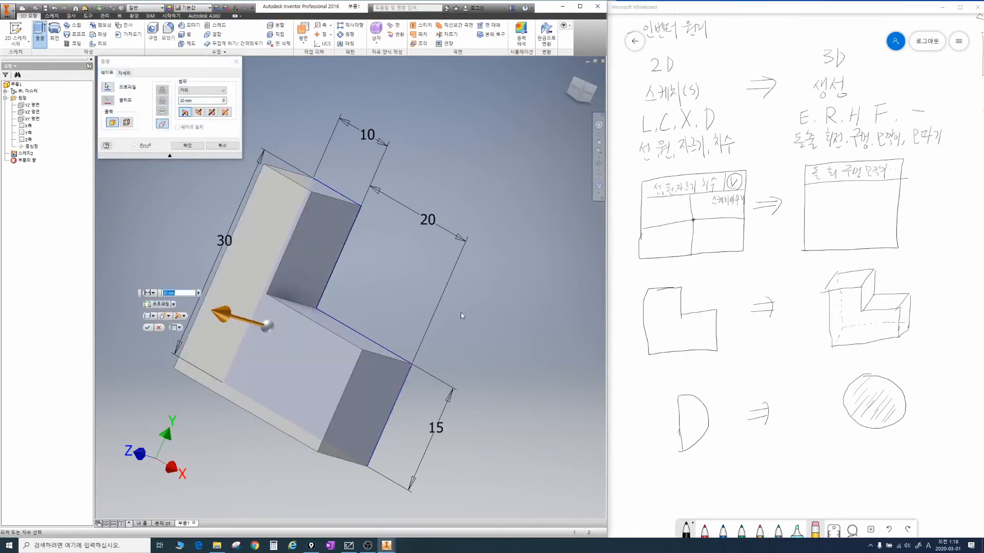
# Step: Circle the extrude dialog and the in-canvas extrude controls with freehand strokes, clear them, and cancel the extrusion
pyautogui.moveTo(404, 281); pyautogui.dragTo(457, 242, button='middle')
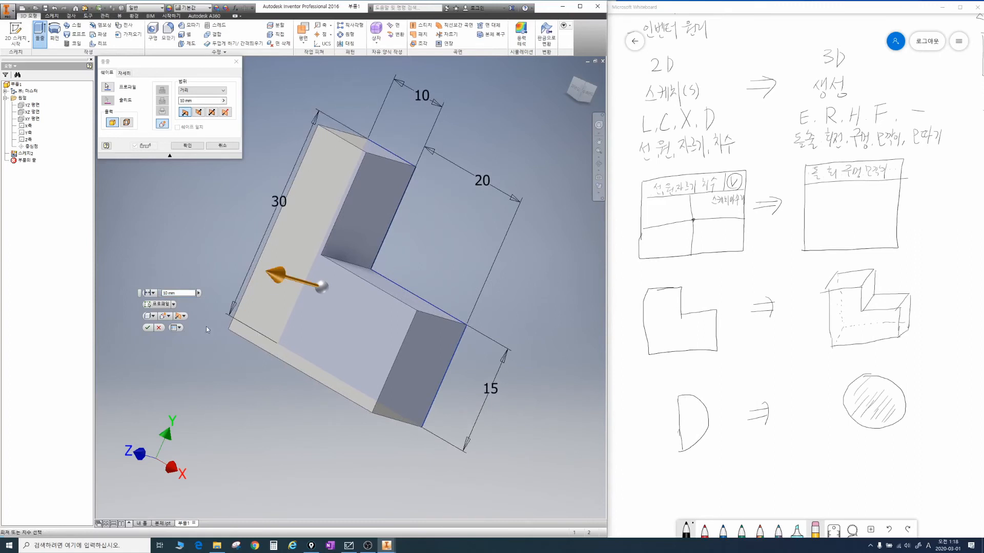
pyautogui.moveTo(177, 353)
pyautogui.mouseDown()
pyautogui.moveTo(196, 351)
pyautogui.moveTo(121, 311)
pyautogui.moveTo(190, 320)
pyautogui.mouseUp()
pyautogui.moveTo(209, 149)
pyautogui.mouseDown()
pyautogui.moveTo(99, 82)
pyautogui.moveTo(206, 134)
pyautogui.mouseUp()
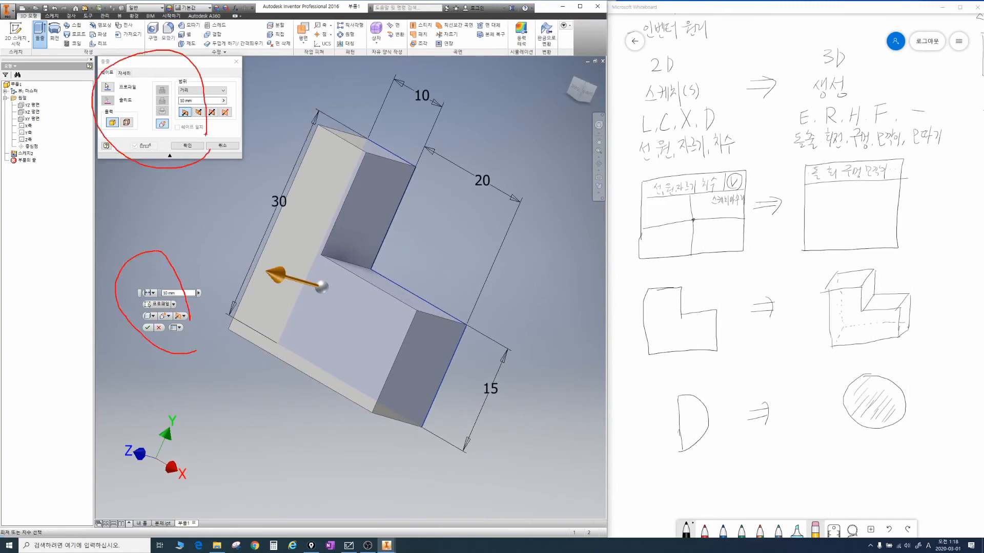
pyautogui.press('Escape')
pyautogui.press('Escape')
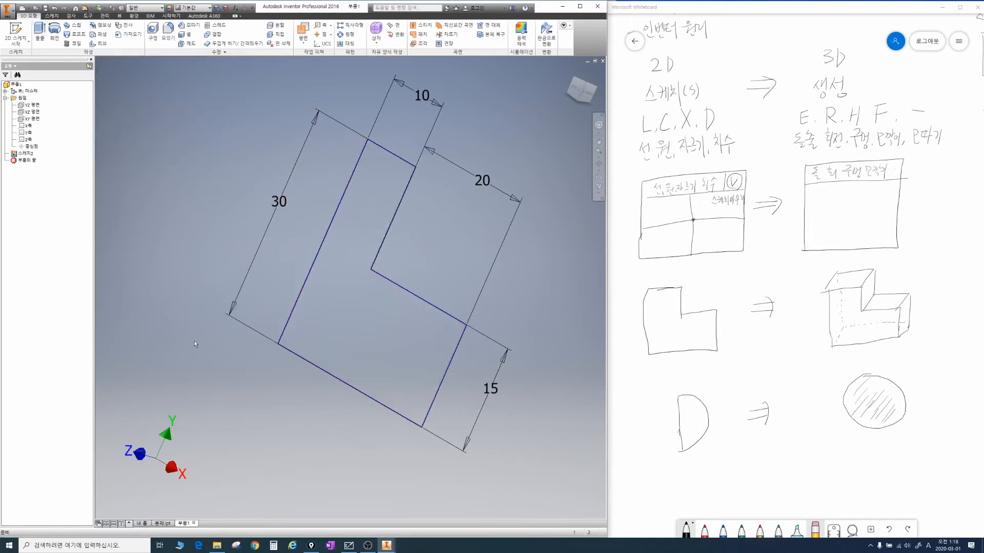
# Step: Extrude the L-shaped profile 20 mm in the default direction, previewing the reversed and symmetric directions beforehand
pyautogui.press('e')
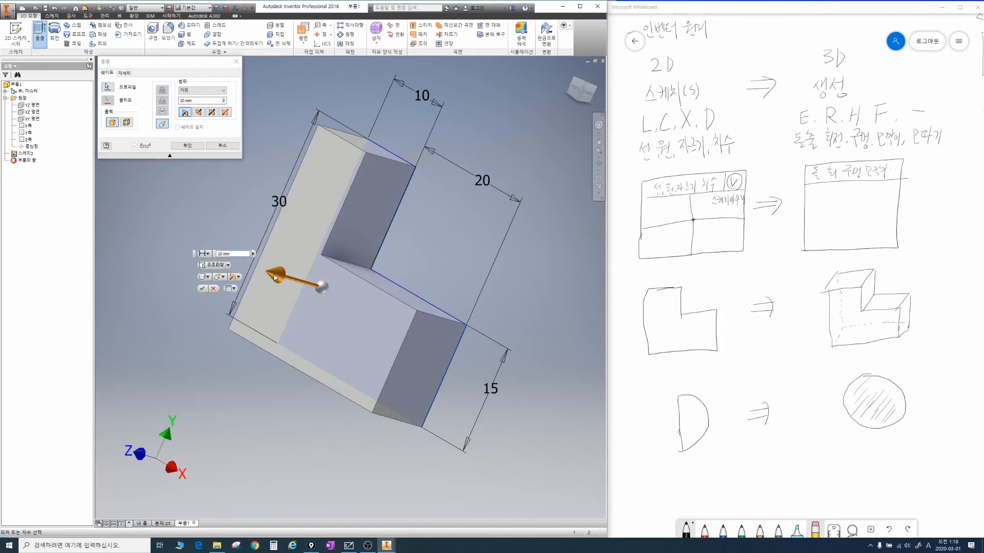
pyautogui.moveTo(274, 275)
pyautogui.mouseDown()
pyautogui.moveTo(181, 267)
pyautogui.moveTo(485, 288)
pyautogui.moveTo(248, 282)
pyautogui.mouseUp()
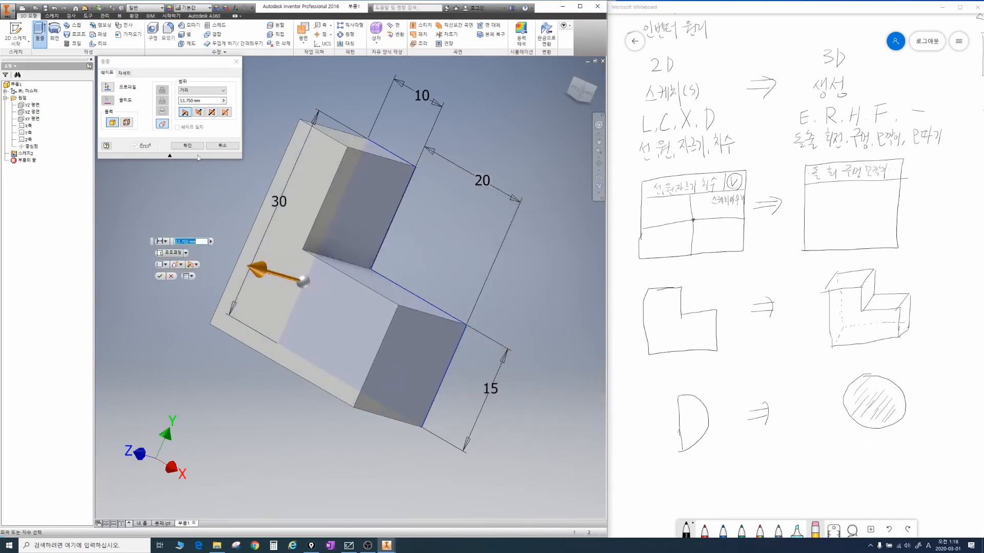
pyautogui.click(198, 114)
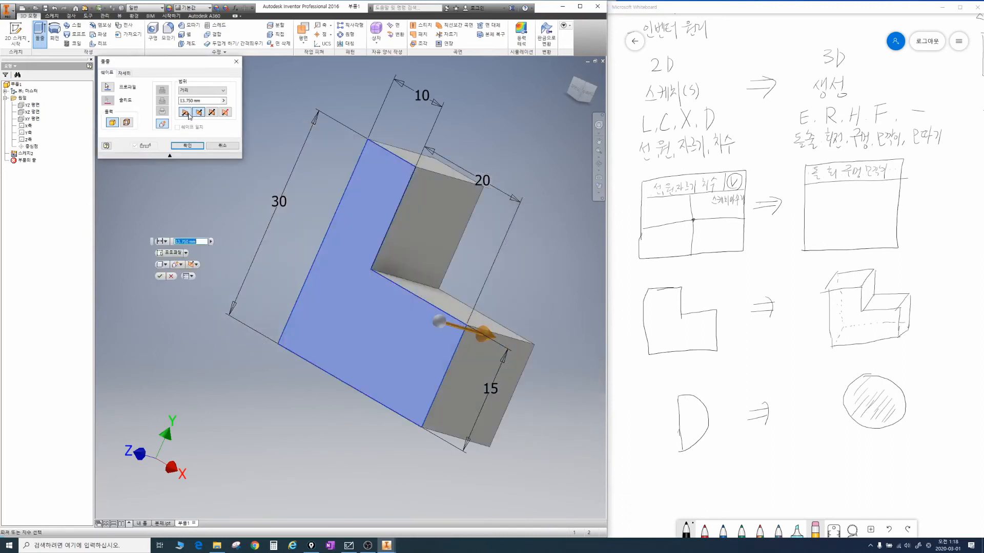
pyautogui.click(210, 114)
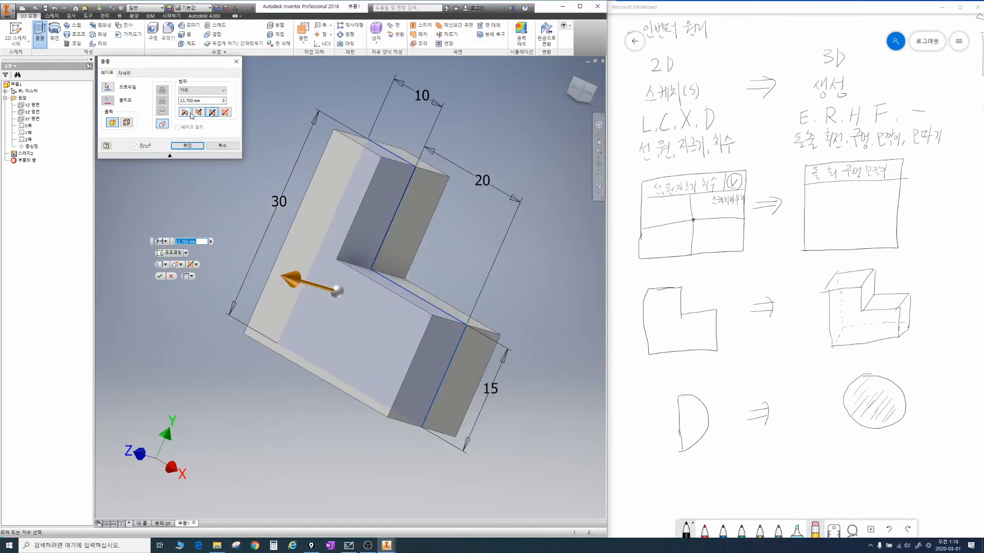
pyautogui.click(185, 113)
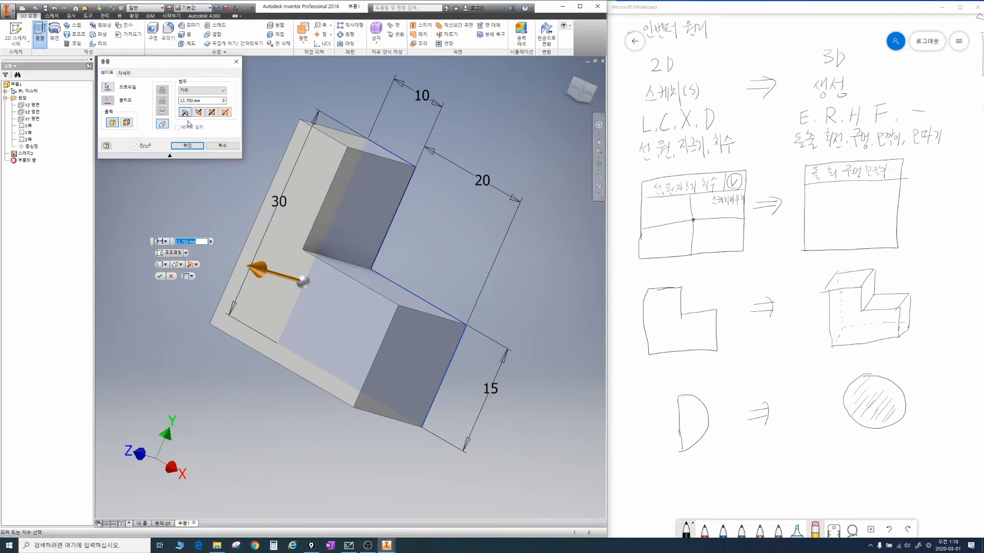
pyautogui.moveTo(203, 101); pyautogui.dragTo(176, 106)
pyautogui.write('20')
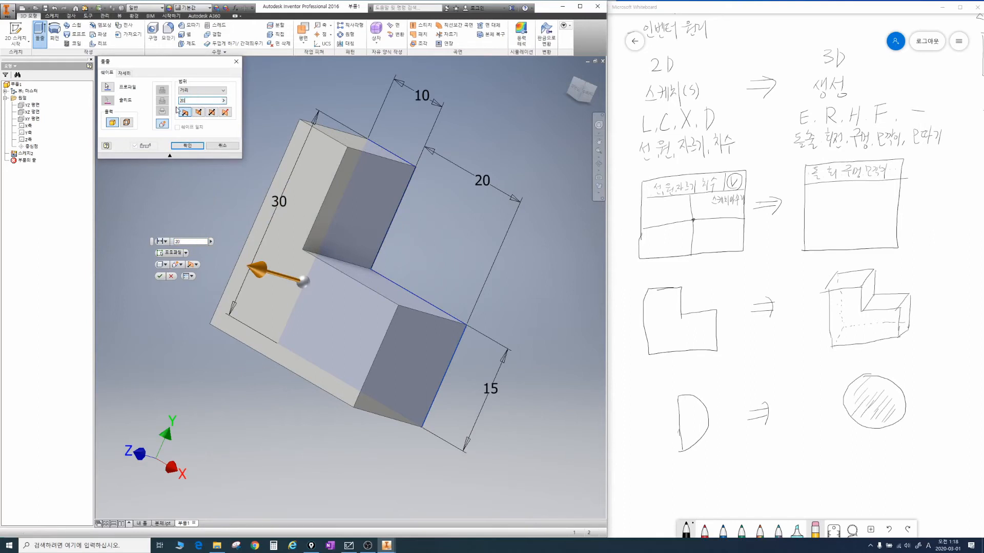
pyautogui.press('Return')
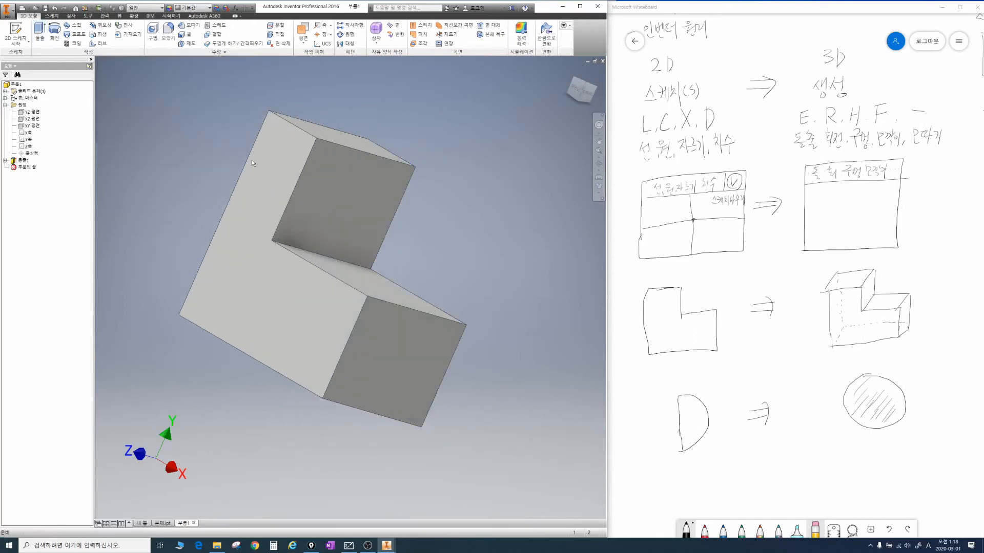
# Step: Inspect the L-shaped solid and return it to the isometric home view
pyautogui.keyDown('shift'); pyautogui.moveTo(276, 185); pyautogui.dragTo(326, 268, button='middle'); pyautogui.keyUp('shift')
pyautogui.press('F6')
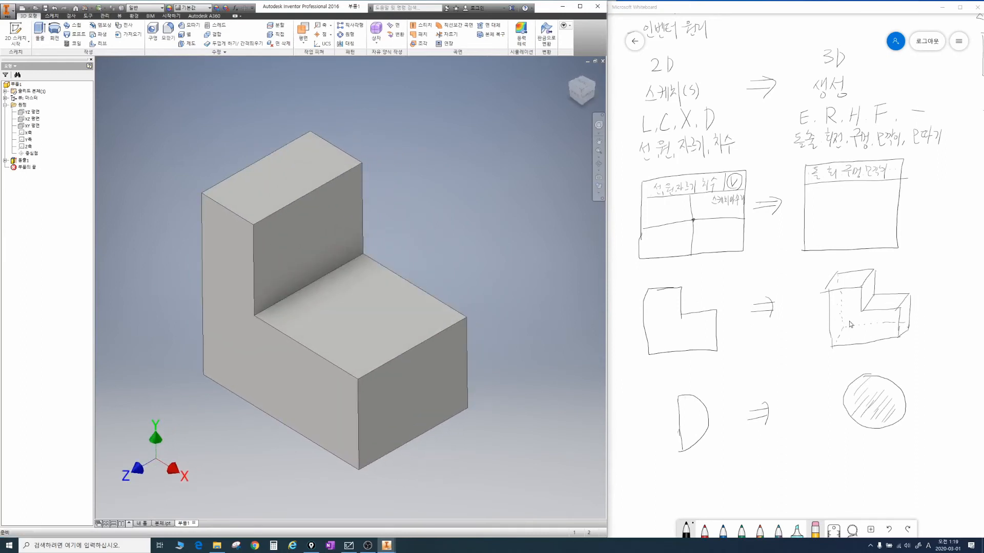
pyautogui.scroll(-4, 508, 205)
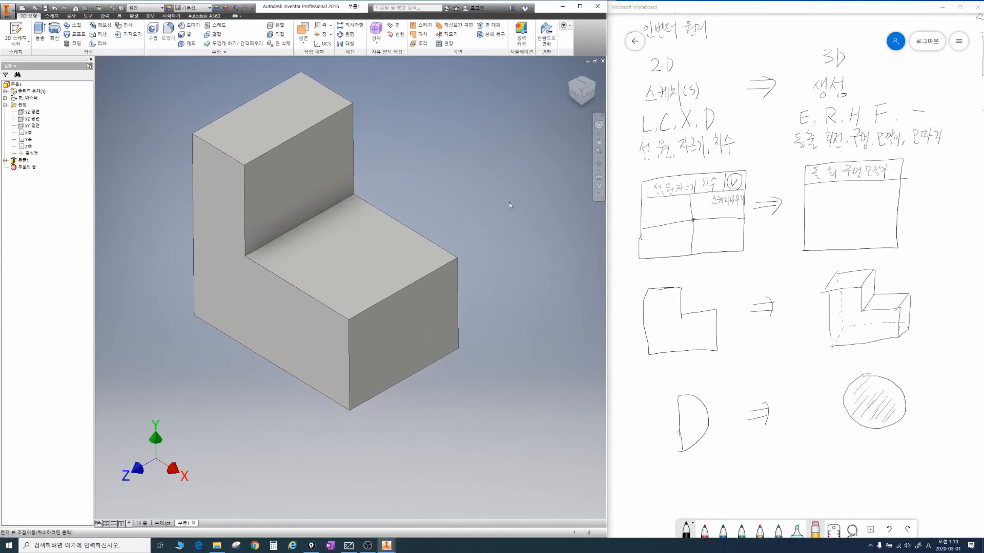
pyautogui.scroll(4, 499, 217)
pyautogui.scroll(-2, 499, 217)
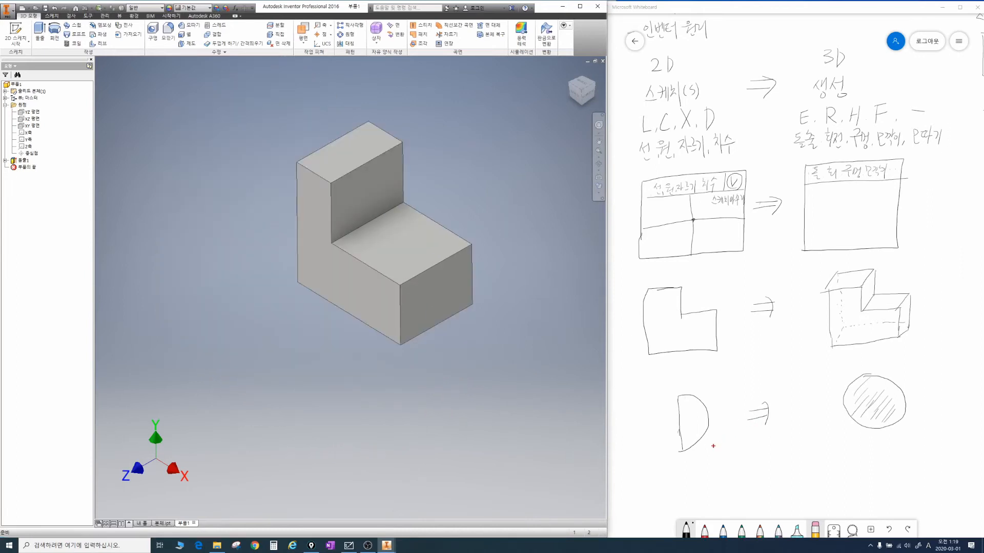
# Step: Mark the half-circle drawing, its revolve axis and rotation, and the sphere drawing with freehand strokes, and clear them
pyautogui.moveTo(708, 453)
pyautogui.mouseDown()
pyautogui.moveTo(664, 436)
pyautogui.moveTo(710, 398)
pyautogui.moveTo(712, 444)
pyautogui.mouseUp()
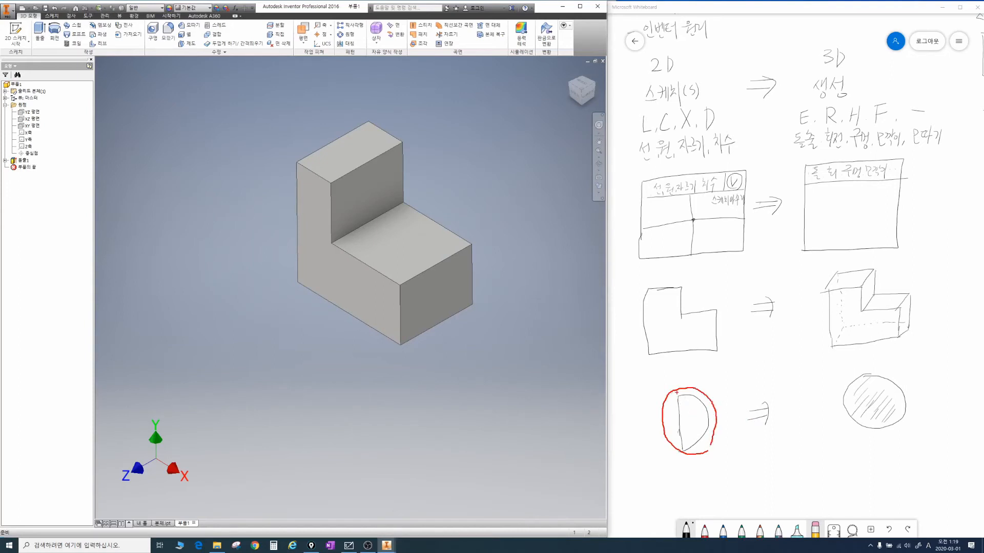
pyautogui.hotkey('ctrl', 'z')
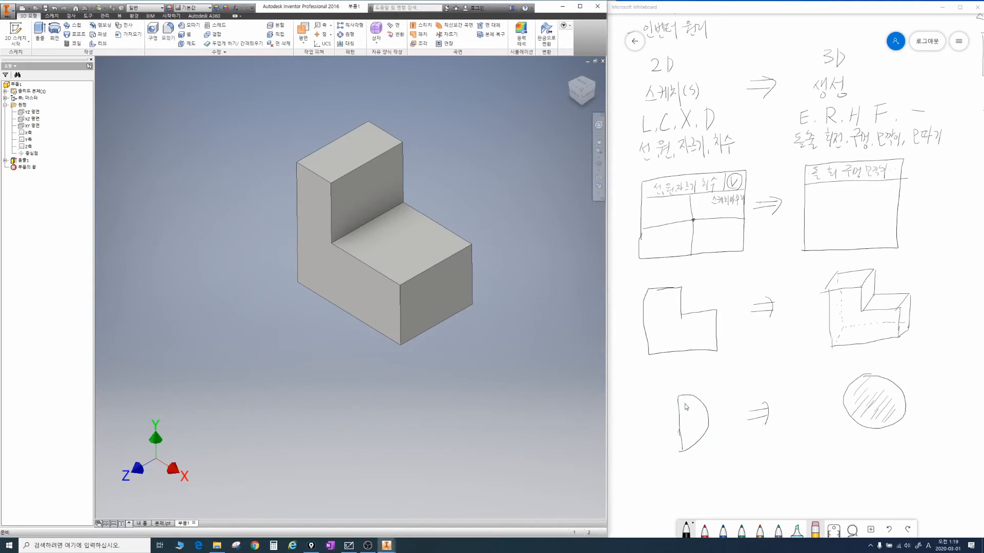
pyautogui.moveTo(681, 397)
pyautogui.mouseDown()
pyautogui.moveTo(687, 450)
pyautogui.moveTo(686, 378)
pyautogui.moveTo(687, 467)
pyautogui.mouseUp()
pyautogui.moveTo(705, 427)
pyautogui.mouseDown()
pyautogui.moveTo(668, 390)
pyautogui.moveTo(646, 412)
pyautogui.moveTo(684, 413)
pyautogui.mouseUp()
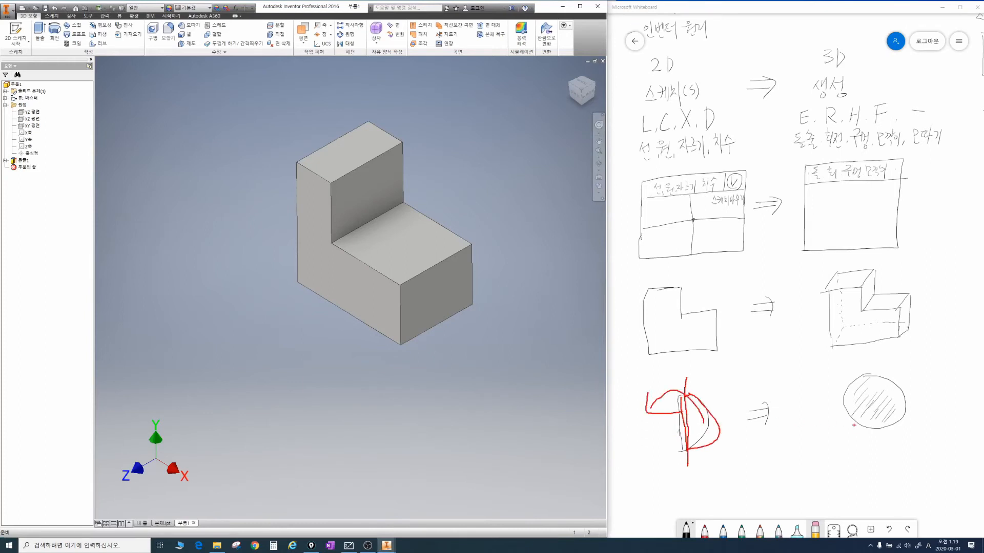
pyautogui.moveTo(886, 435)
pyautogui.mouseDown()
pyautogui.moveTo(839, 438)
pyautogui.moveTo(910, 427)
pyautogui.mouseUp()
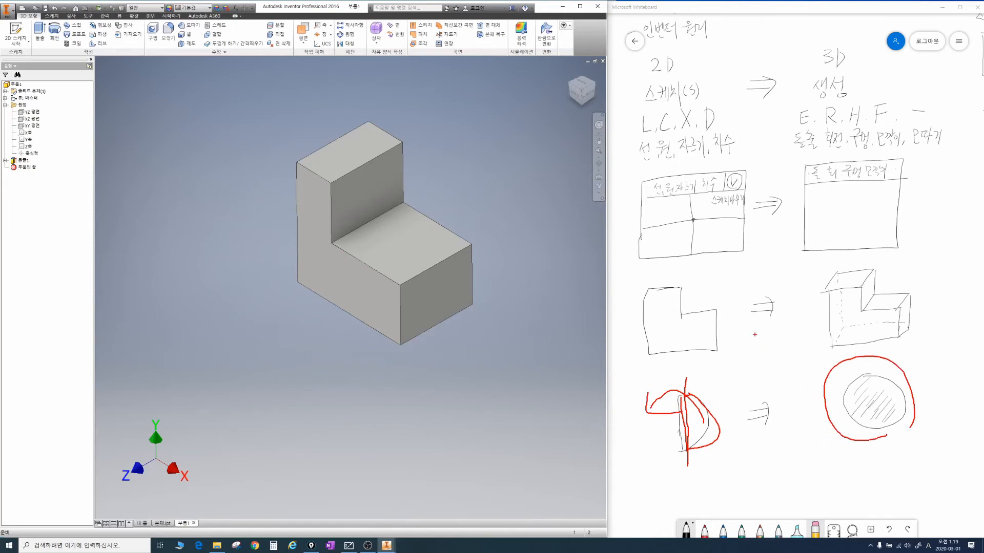
pyautogui.press('Escape')
# Step: Create a work plane offset outward from the end face of the L-shaped solid's lower leg
pyautogui.scroll(-3, 460, 361)
pyautogui.scroll(3, 461, 364)
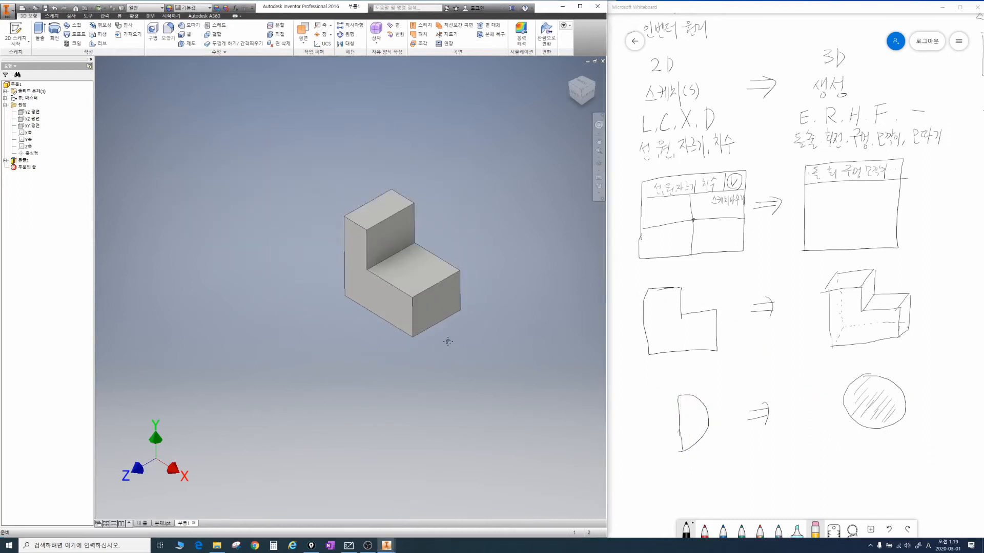
pyautogui.moveTo(461, 365); pyautogui.dragTo(347, 281, button='middle')
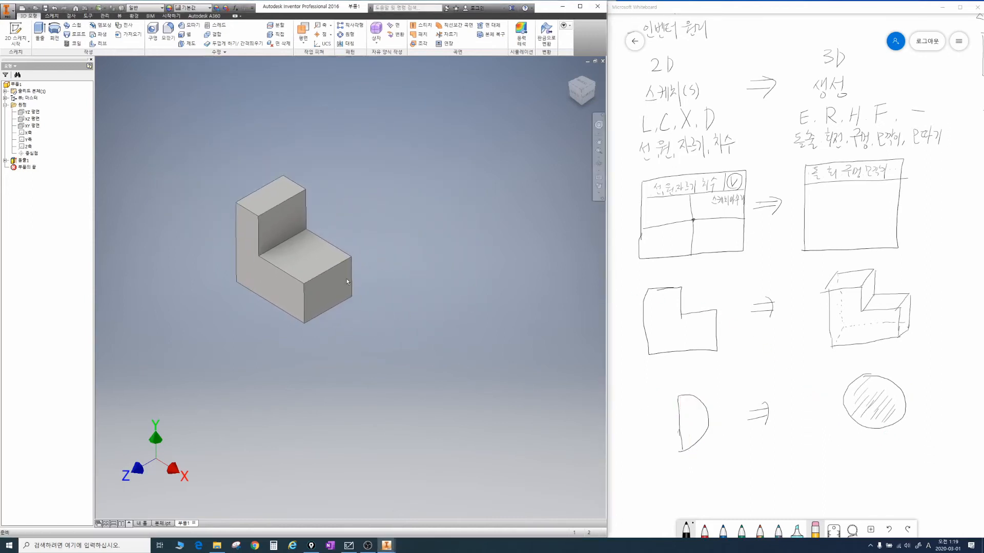
pyautogui.moveTo(347, 281)
pyautogui.moveTo(400, 238); pyautogui.dragTo(394, 216, button='middle')
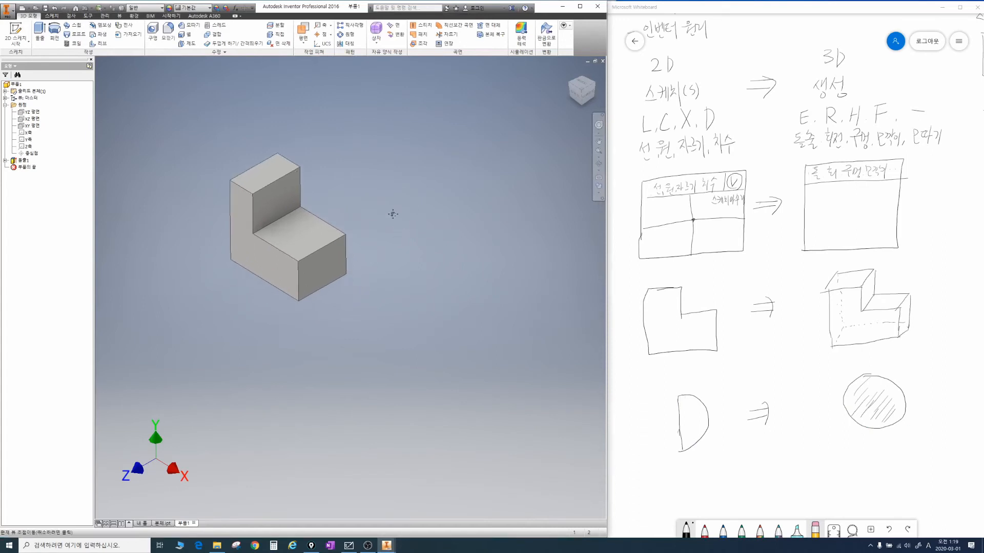
pyautogui.click(306, 45)
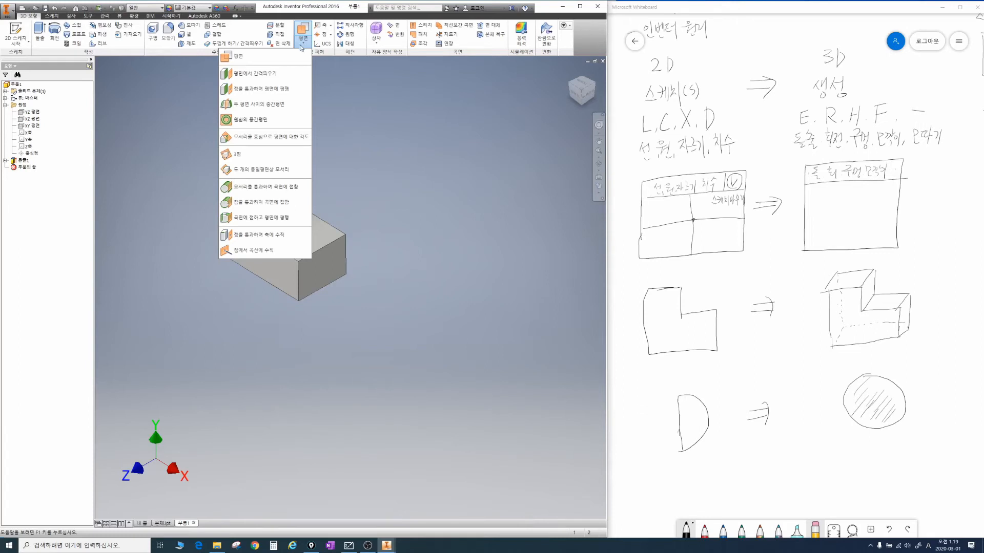
pyautogui.click(277, 74)
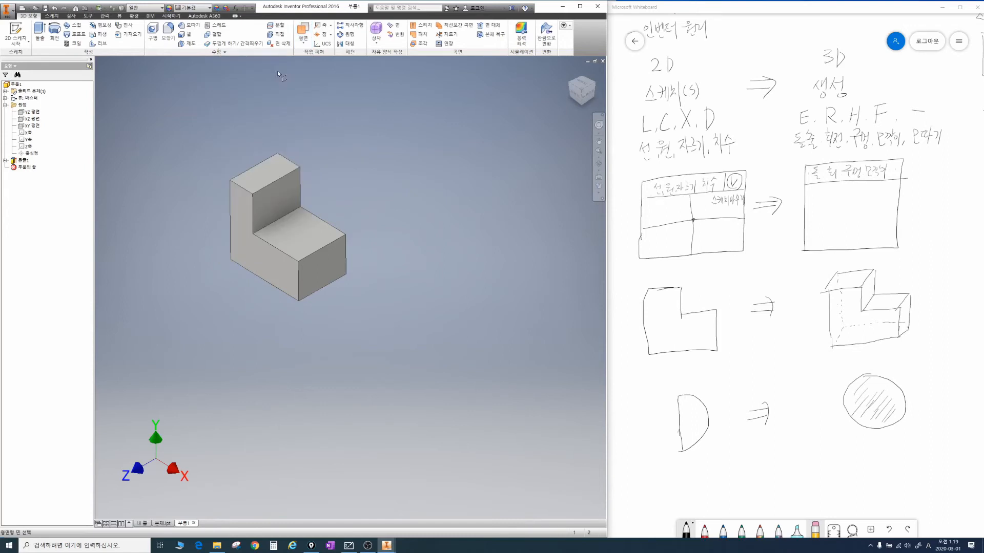
pyautogui.click(324, 260)
pyautogui.moveTo(340, 277); pyautogui.dragTo(516, 353)
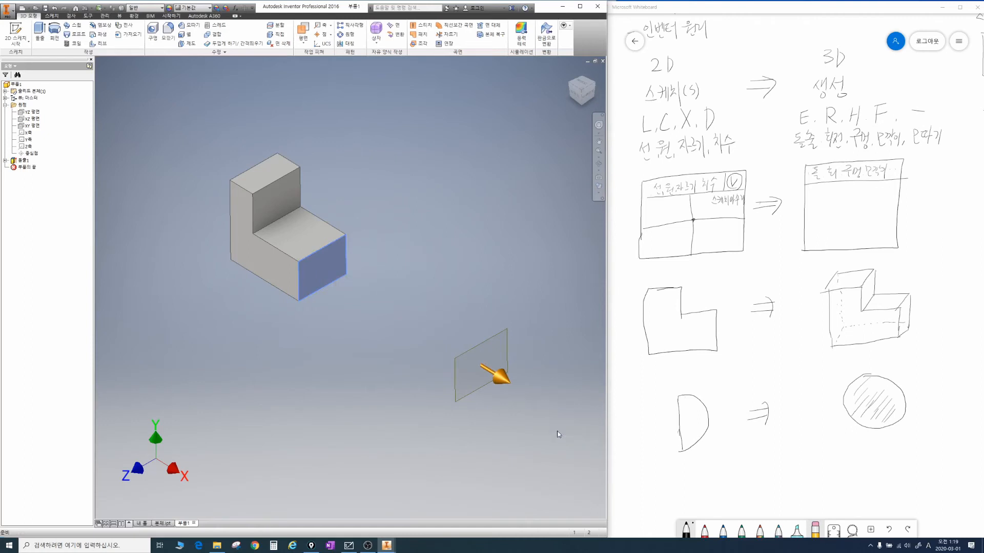
pyautogui.click(558, 432)
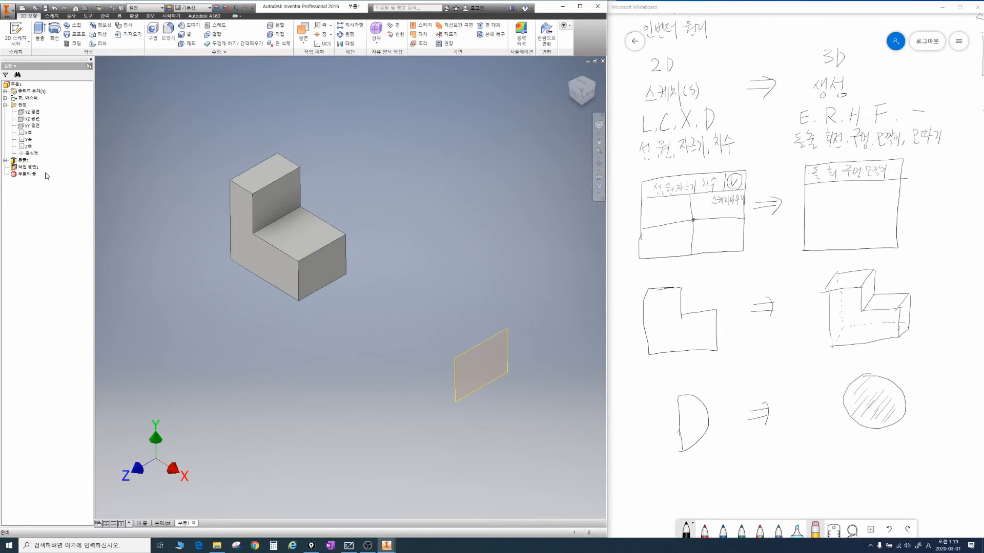
# Step: Mark the work plane entry in the model tree, expand the extrusion, mark its nested sketch, and clear the strokes
pyautogui.moveTo(45, 173)
pyautogui.mouseDown()
pyautogui.moveTo(10, 169)
pyautogui.moveTo(39, 169)
pyautogui.mouseUp()
pyautogui.moveTo(63, 146)
pyautogui.mouseDown()
pyautogui.moveTo(64, 198)
pyautogui.moveTo(55, 189)
pyautogui.moveTo(64, 200)
pyautogui.mouseUp()
pyautogui.press('Escape')
pyautogui.click(5, 160)
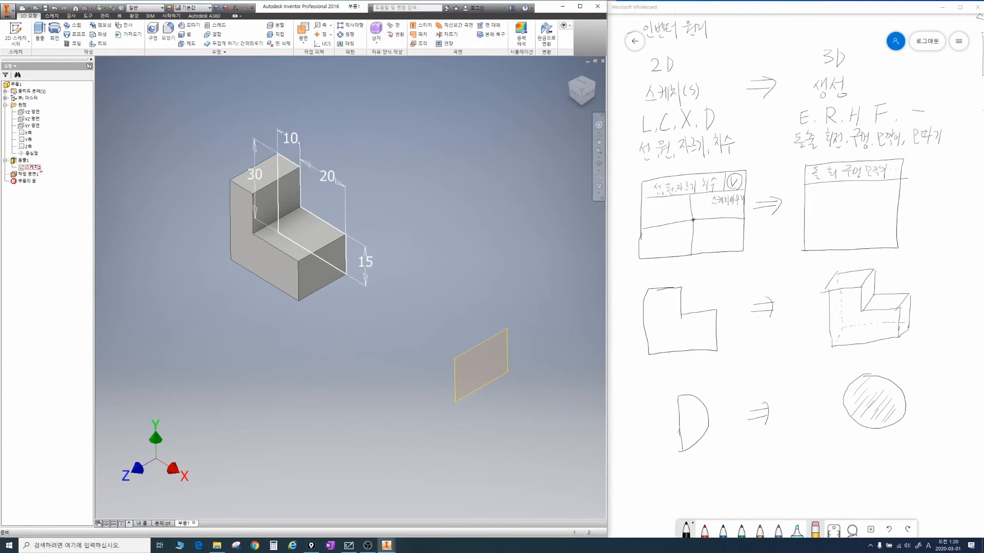
pyautogui.moveTo(41, 171)
pyautogui.mouseDown()
pyautogui.moveTo(26, 171)
pyautogui.moveTo(46, 162)
pyautogui.mouseUp()
pyautogui.press('Escape')
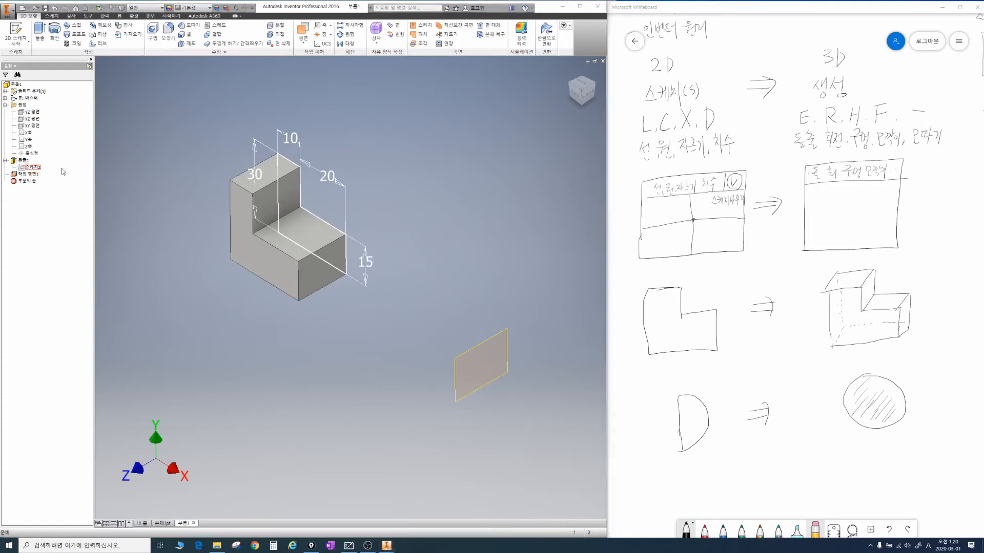
# Step: Draw an L-shaped outline linked to the nested sketch, write E beside the solid, clear the strokes, and collapse the extrusion
pyautogui.moveTo(432, 179)
pyautogui.mouseDown()
pyautogui.moveTo(439, 212)
pyautogui.moveTo(478, 235)
pyautogui.moveTo(408, 252)
pyautogui.moveTo(415, 195)
pyautogui.moveTo(448, 181)
pyautogui.mouseUp()
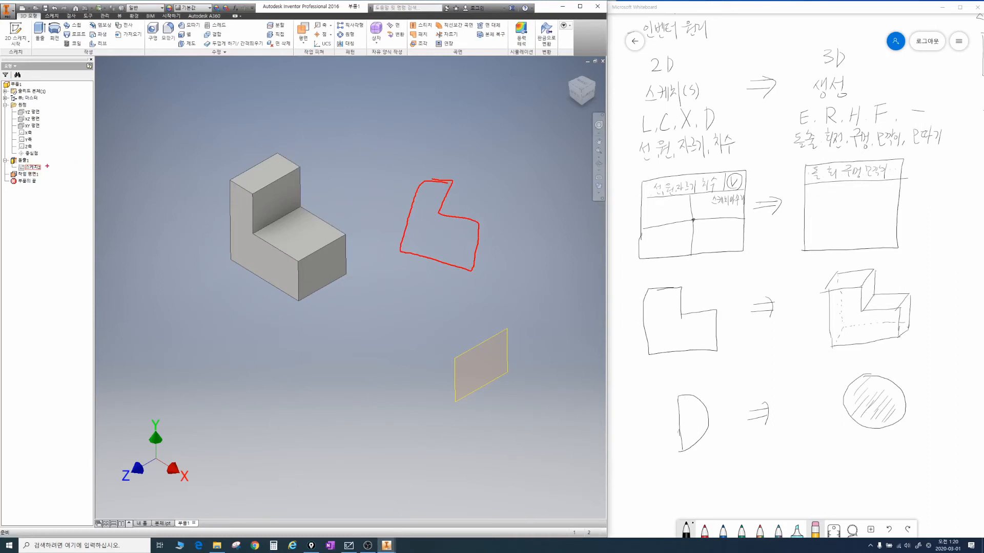
pyautogui.moveTo(47, 166)
pyautogui.mouseDown()
pyautogui.moveTo(286, 146)
pyautogui.moveTo(411, 187)
pyautogui.mouseUp()
pyautogui.moveTo(219, 218)
pyautogui.mouseDown()
pyautogui.moveTo(204, 221)
pyautogui.moveTo(217, 243)
pyautogui.mouseUp()
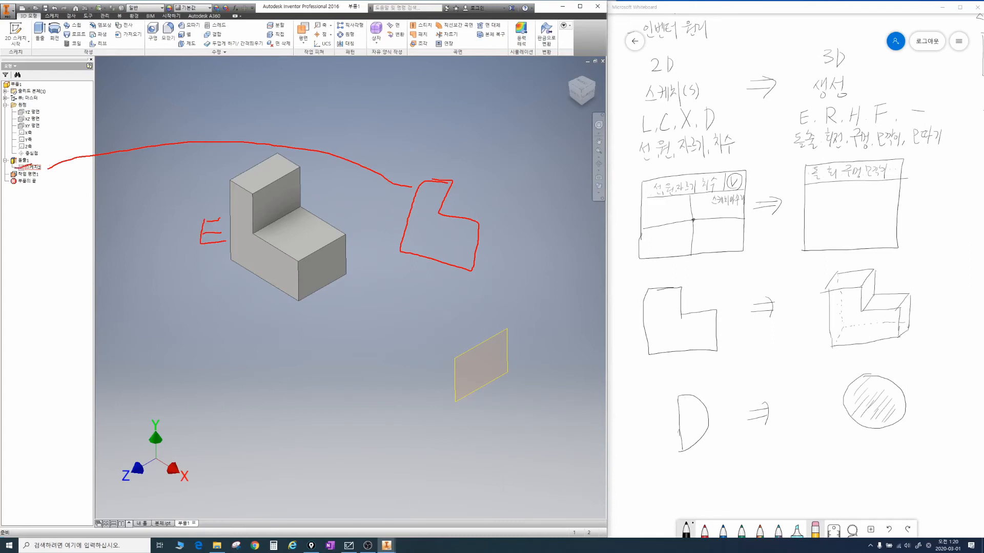
pyautogui.press('Escape')
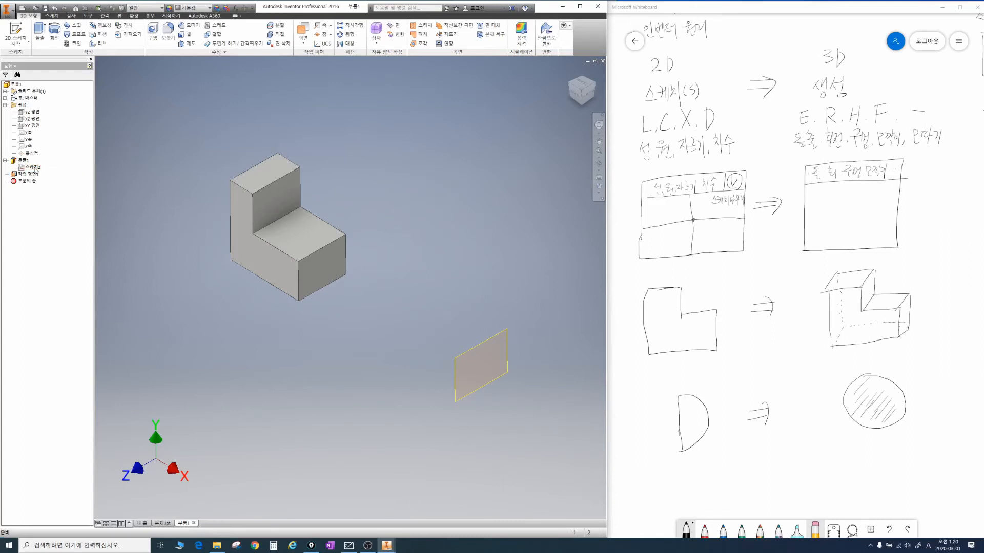
pyautogui.click(5, 160)
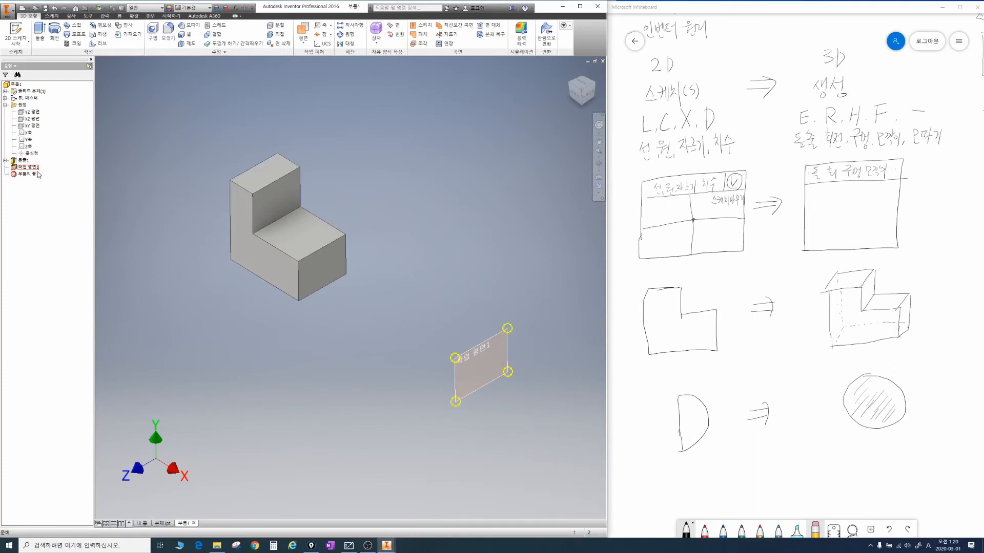
# Step: Mark the work plane entry, the plane command, and the offset from the solid's end face to the plane, and clear the strokes
pyautogui.hotkey('ctrl', '2')
pyautogui.moveTo(42, 169)
pyautogui.mouseDown()
pyautogui.moveTo(23, 173)
pyautogui.moveTo(47, 172)
pyautogui.mouseUp()
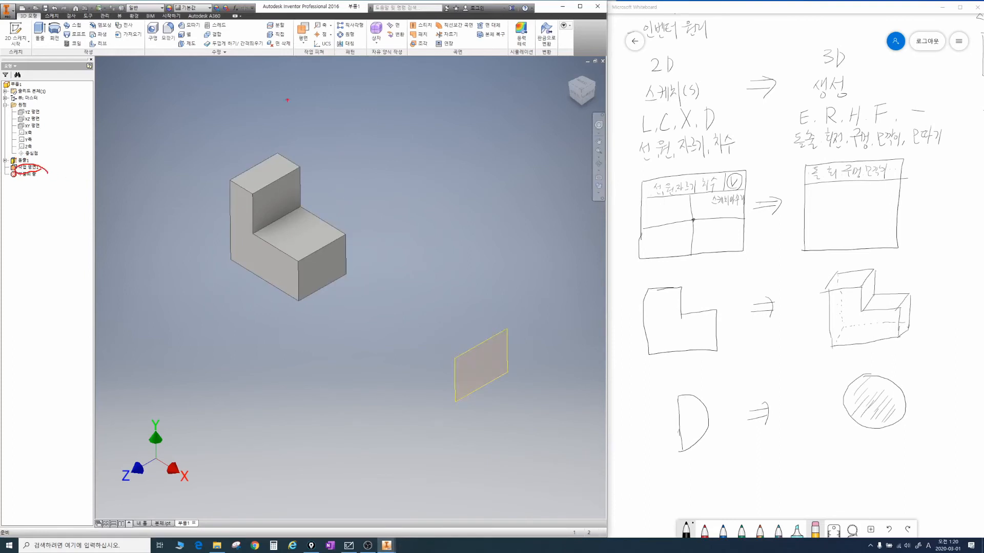
pyautogui.moveTo(310, 51)
pyautogui.mouseDown()
pyautogui.moveTo(300, 21)
pyautogui.moveTo(326, 57)
pyautogui.mouseUp()
pyautogui.moveTo(310, 252)
pyautogui.mouseDown()
pyautogui.moveTo(338, 288)
pyautogui.moveTo(304, 254)
pyautogui.moveTo(482, 344)
pyautogui.mouseUp()
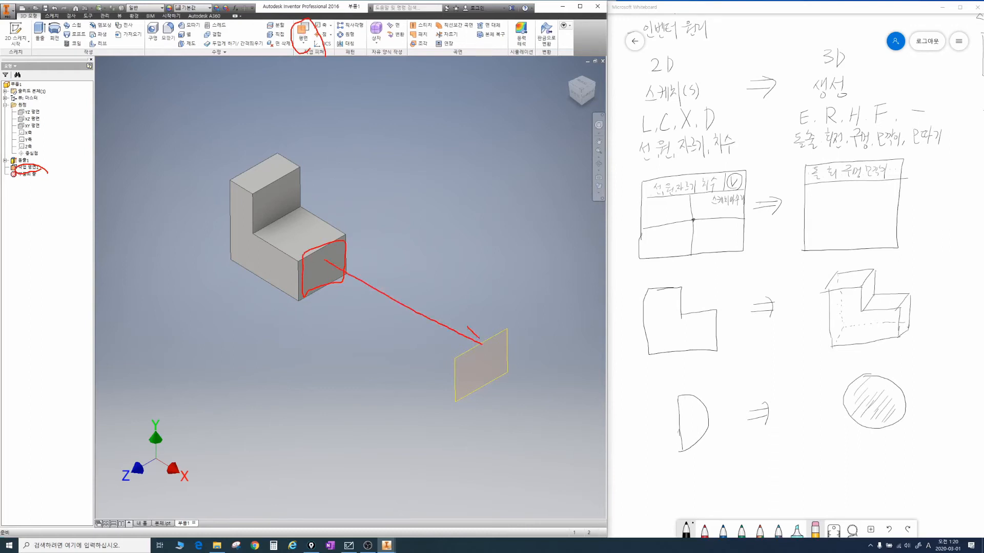
pyautogui.press('Escape')
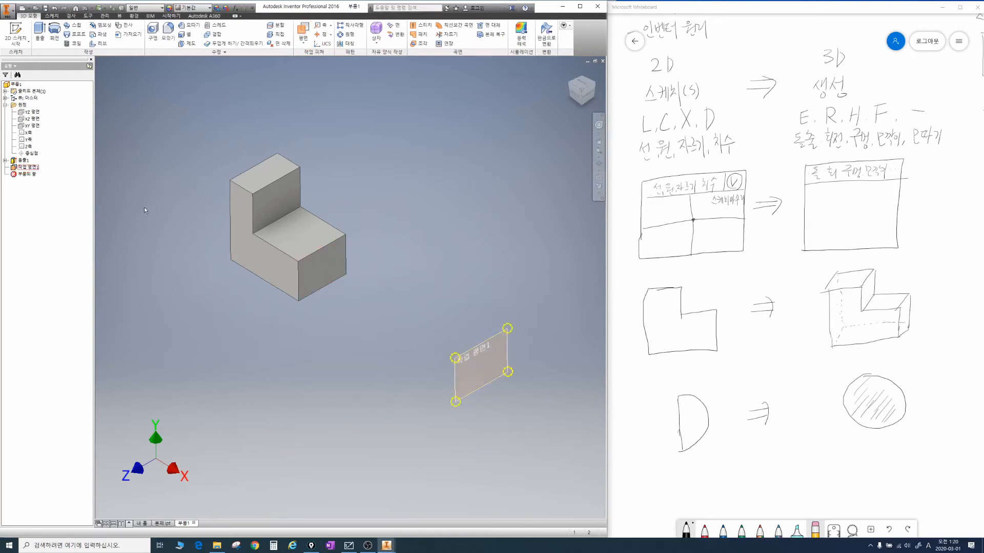
# Step: Select the offset work plane, mark the 2D sketch command, the plane and the sketch note with freehand strokes, and clear them
pyautogui.click(485, 343)
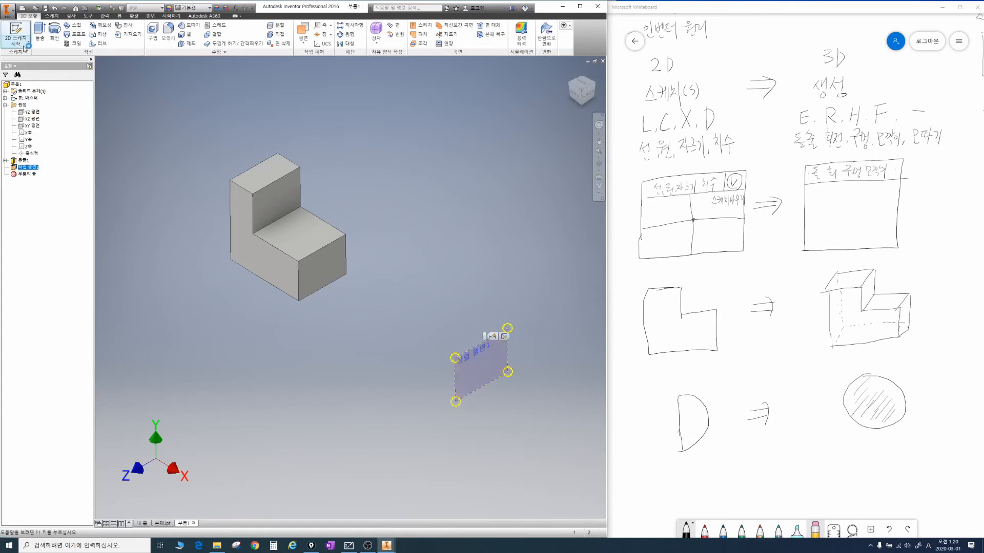
pyautogui.moveTo(32, 47)
pyautogui.mouseDown()
pyautogui.moveTo(4, 41)
pyautogui.moveTo(24, 24)
pyautogui.mouseUp()
pyautogui.moveTo(497, 346); pyautogui.dragTo(512, 353)
pyautogui.moveTo(551, 379)
pyautogui.mouseDown()
pyautogui.moveTo(535, 382)
pyautogui.moveTo(538, 404)
pyautogui.mouseUp()
pyautogui.moveTo(690, 99)
pyautogui.mouseDown()
pyautogui.moveTo(696, 84)
pyautogui.moveTo(698, 99)
pyautogui.mouseUp()
pyautogui.press('Escape')
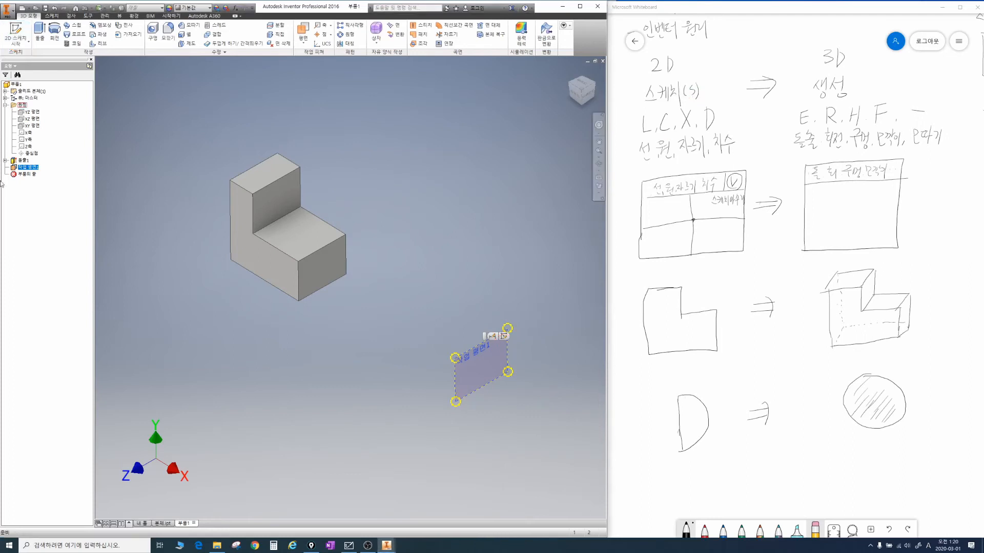
# Step: Start a 2D sketch on the offset work plane and draw a circle about 42 mm in diameter centred on the origin
pyautogui.click(413, 240)
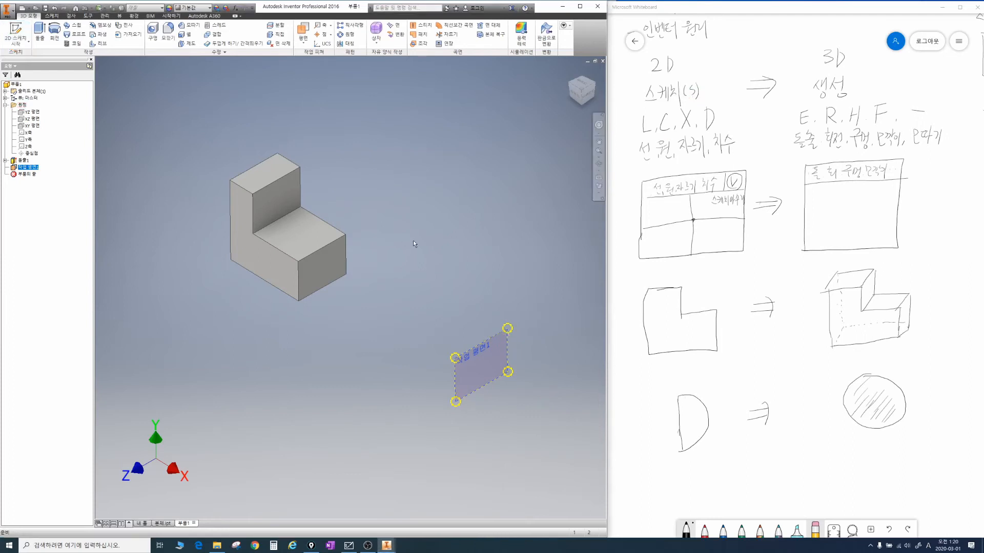
pyautogui.click(471, 357)
pyautogui.press('s')
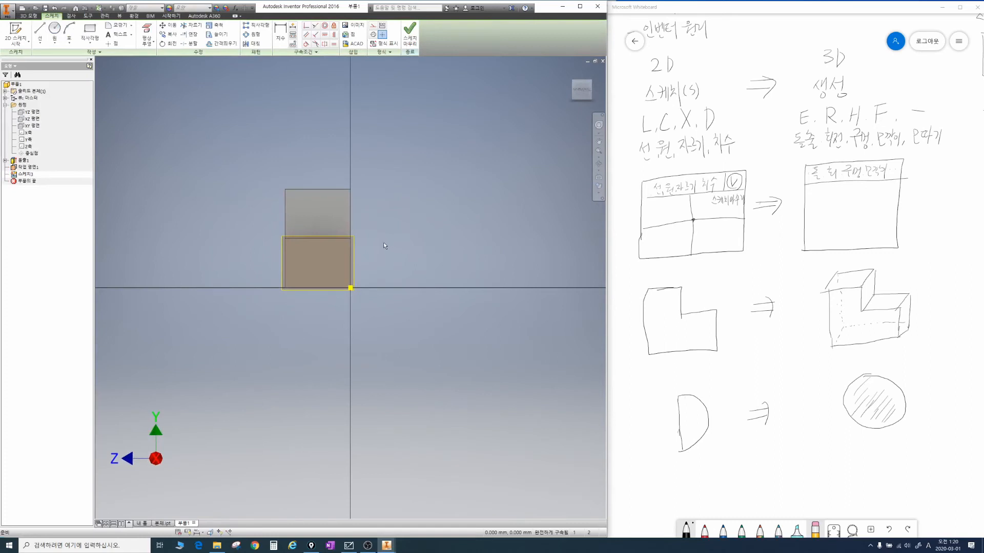
pyautogui.click(40, 29)
pyautogui.click(54, 28)
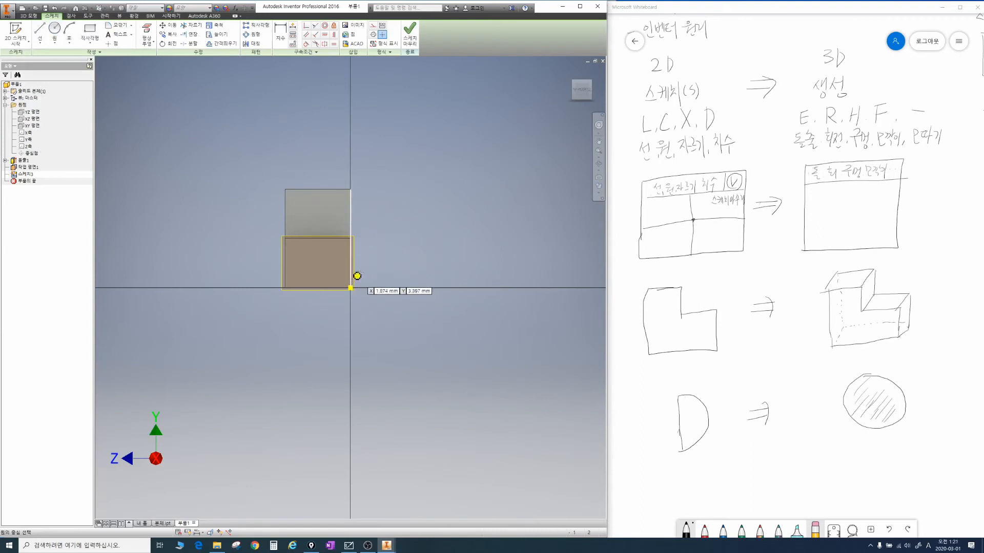
pyautogui.click(351, 288)
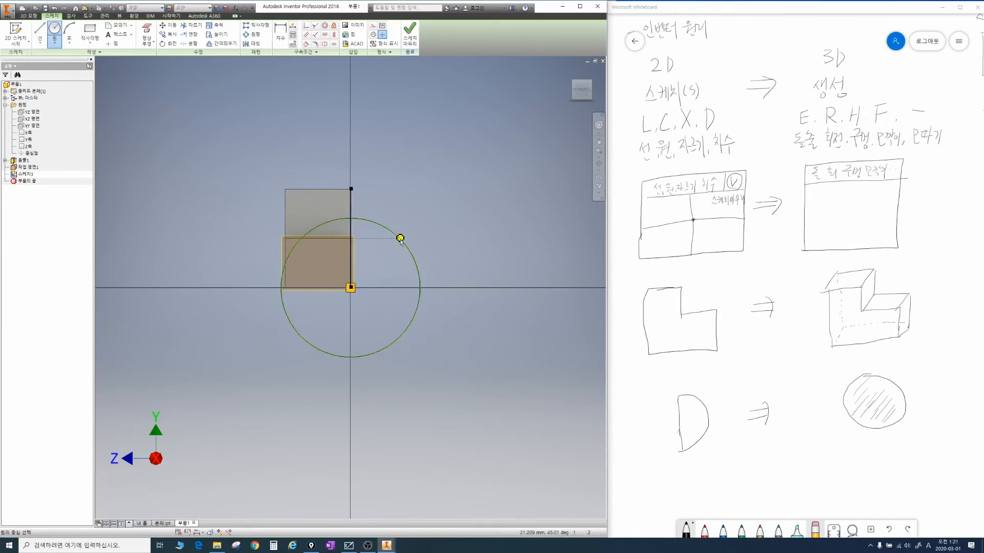
pyautogui.click(400, 238)
# Step: Dimension the circle's diameter and set it to 20 mm
pyautogui.press('d')
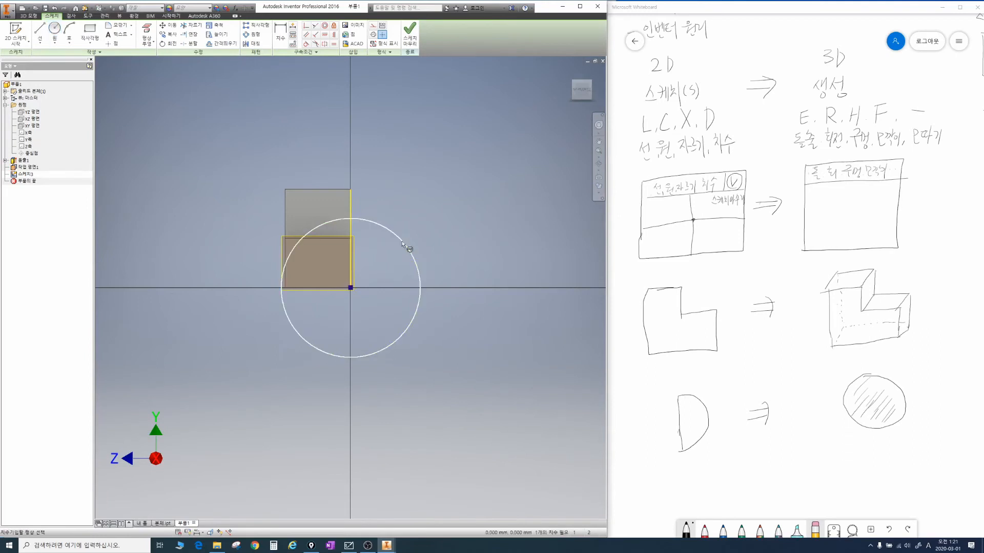
pyautogui.click(403, 245)
pyautogui.click(443, 225)
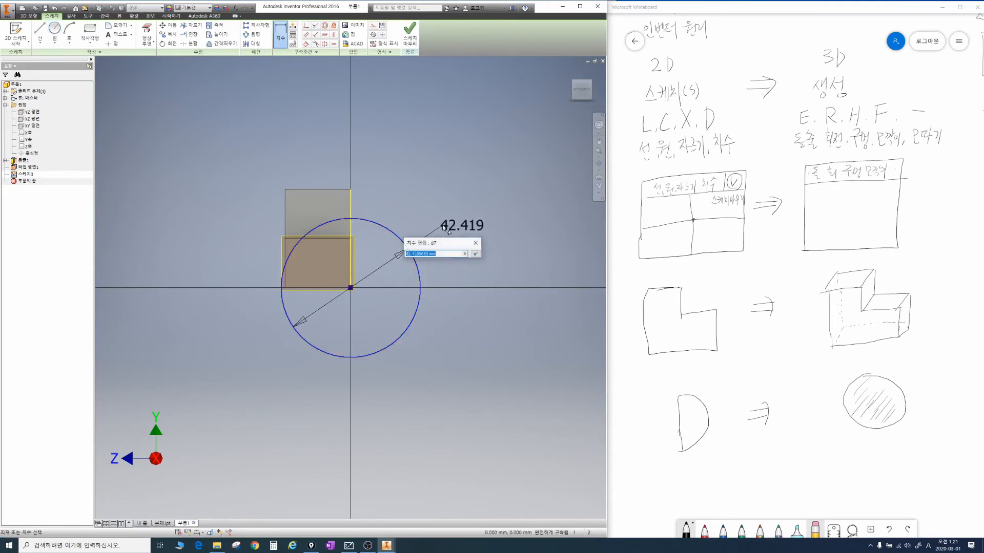
pyautogui.write('320')
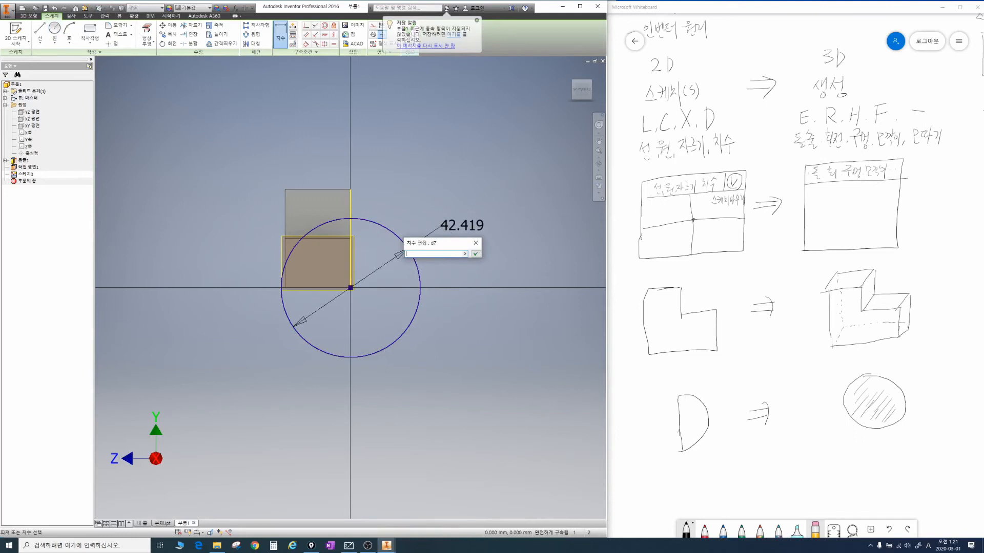
pyautogui.write('0')
pyautogui.press('Return')
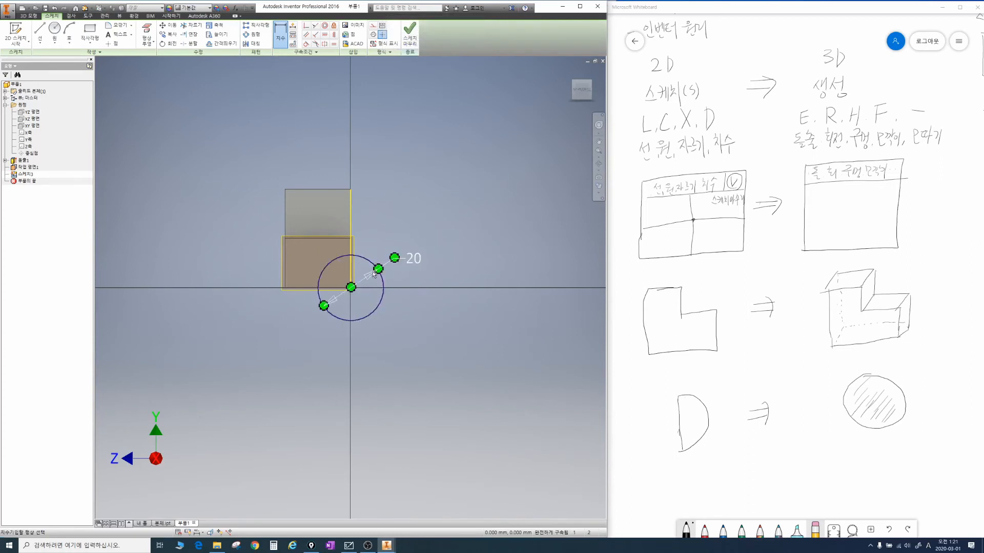
# Step: Draw a vertical line across the circle through its centre, from the lowest point to the highest
pyautogui.press('l')
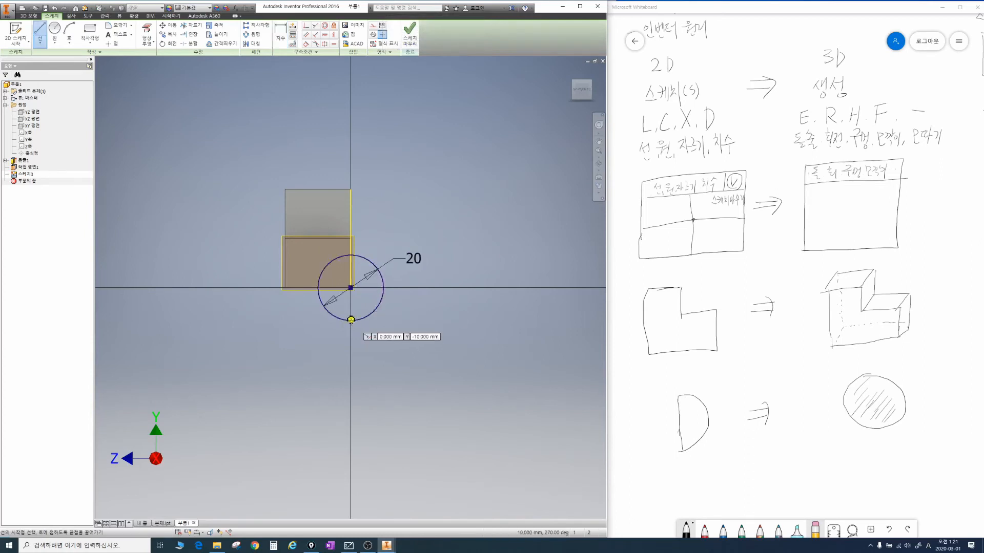
pyautogui.click(350, 287)
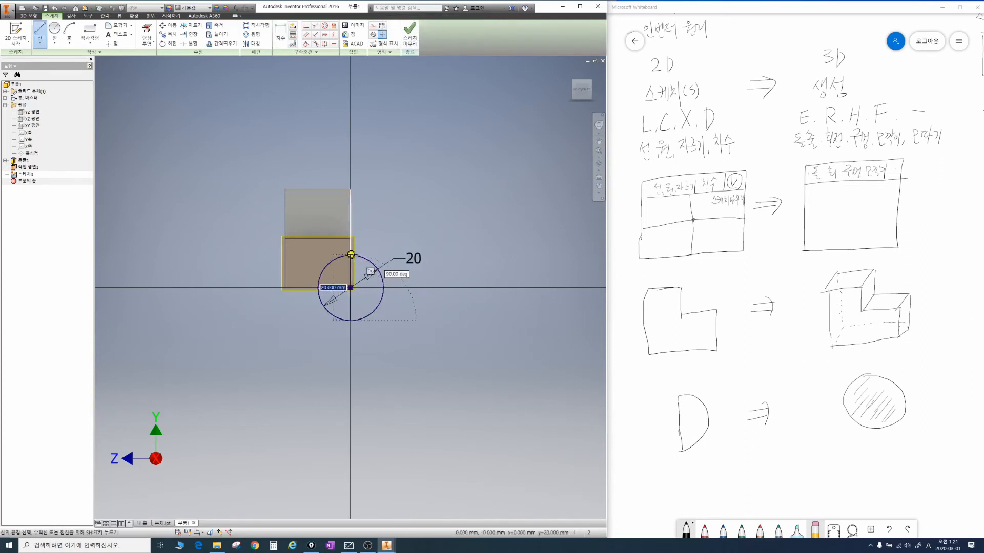
pyautogui.click(350, 256)
pyautogui.press('Escape')
pyautogui.moveTo(414, 272); pyautogui.dragTo(501, 277, button='middle')
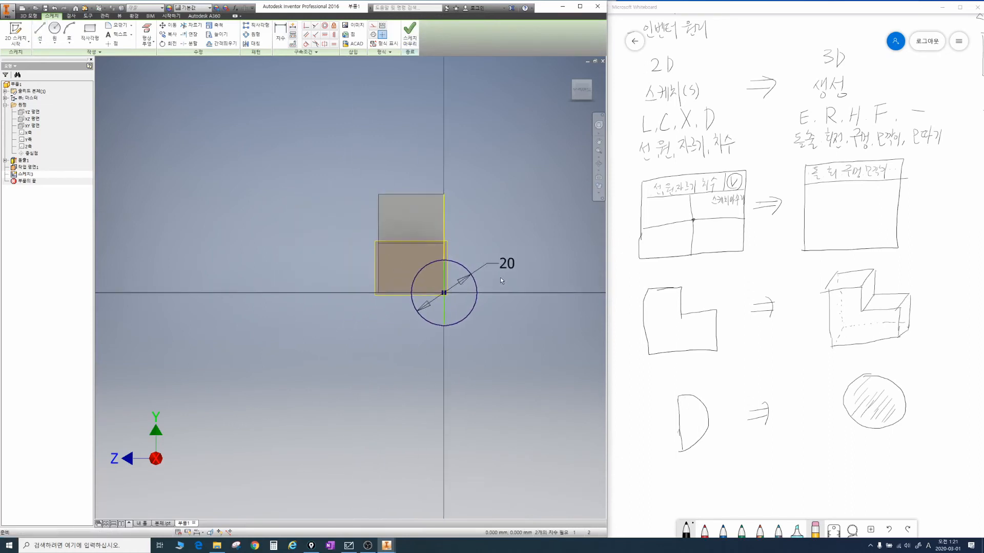
# Step: Trim away the half of the circle on the solid's side of the vertical line, leaving a D-shaped profile
pyautogui.press('F7')
pyautogui.press('x')
pyautogui.moveTo(427, 342); pyautogui.dragTo(431, 303)
pyautogui.moveTo(422, 269); pyautogui.dragTo(396, 287)
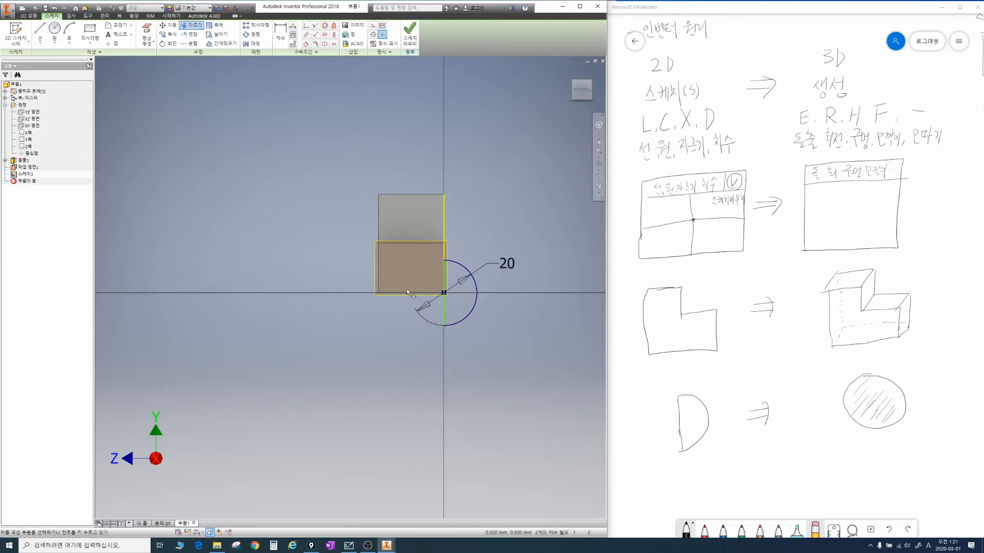
pyautogui.moveTo(441, 261)
pyautogui.mouseDown()
pyautogui.moveTo(441, 324)
pyautogui.moveTo(481, 279)
pyautogui.moveTo(444, 258)
pyautogui.mouseUp()
pyautogui.press('Escape')
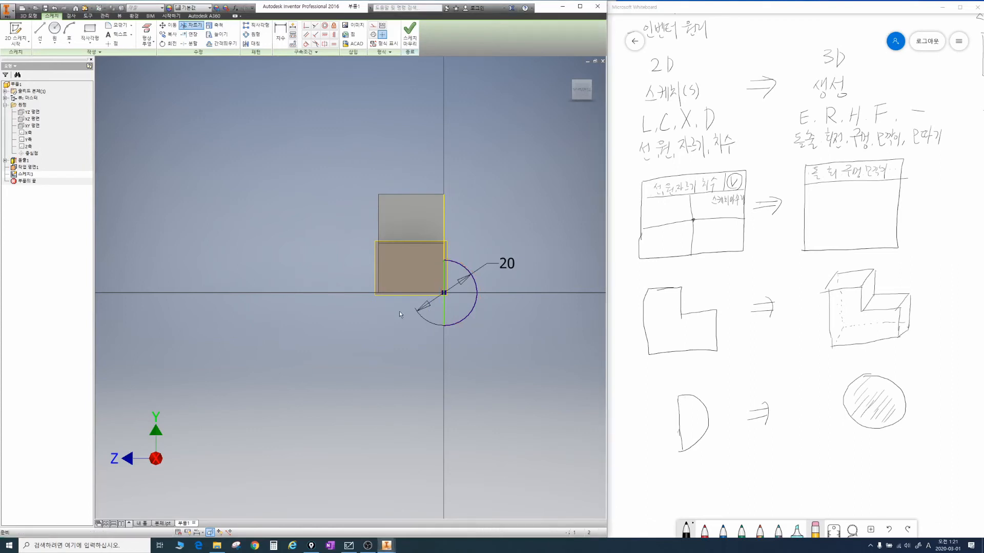
pyautogui.press('Escape')
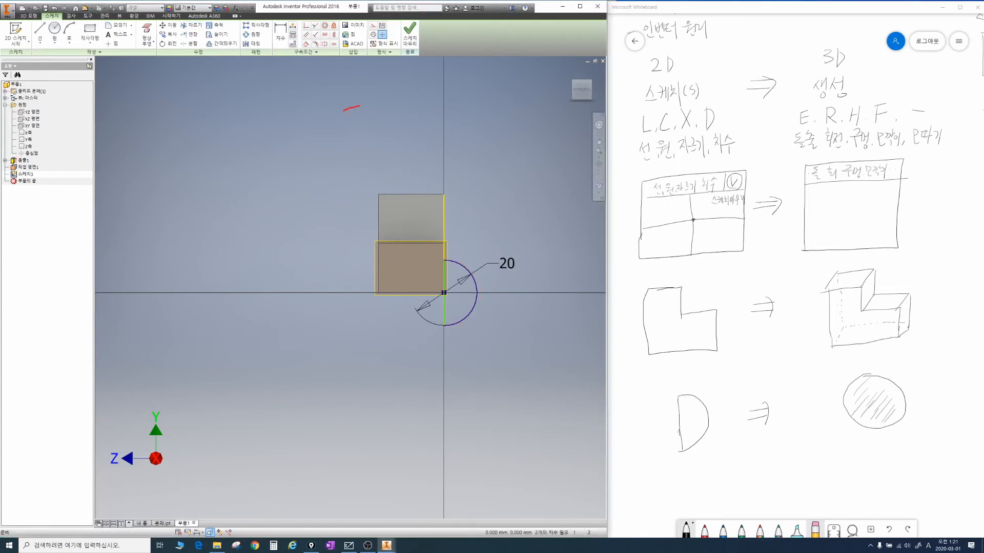
# Step: Write 2D above the sketch, circle the finish-sketch command with freehand strokes, clear the strokes, and finish the sketch
pyautogui.moveTo(360, 107); pyautogui.dragTo(386, 139)
pyautogui.moveTo(399, 104)
pyautogui.mouseDown()
pyautogui.moveTo(410, 113)
pyautogui.moveTo(403, 136)
pyautogui.mouseUp()
pyautogui.moveTo(392, 36); pyautogui.dragTo(410, 23)
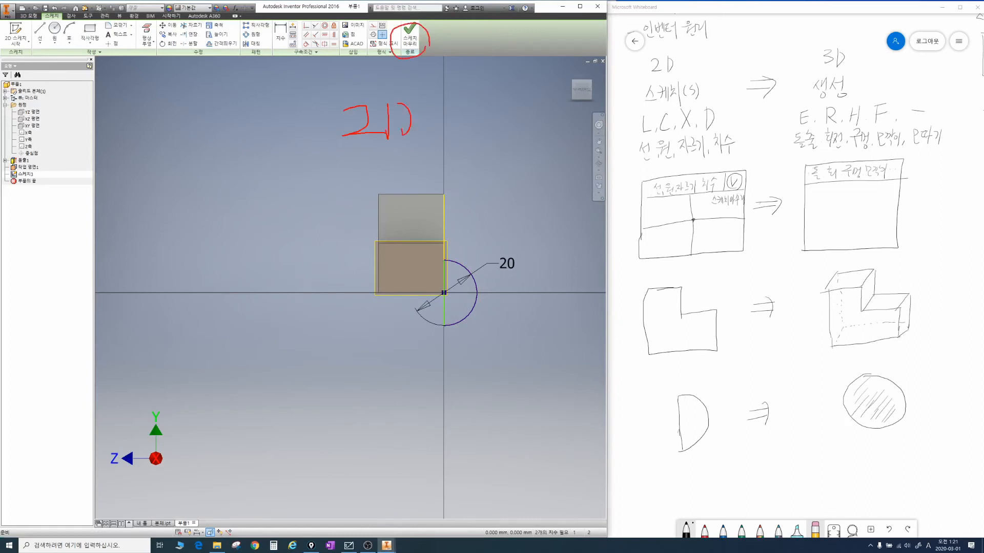
pyautogui.moveTo(444, 77)
pyautogui.mouseDown()
pyautogui.moveTo(635, 131)
pyautogui.moveTo(625, 139)
pyautogui.mouseUp()
pyautogui.press('Escape')
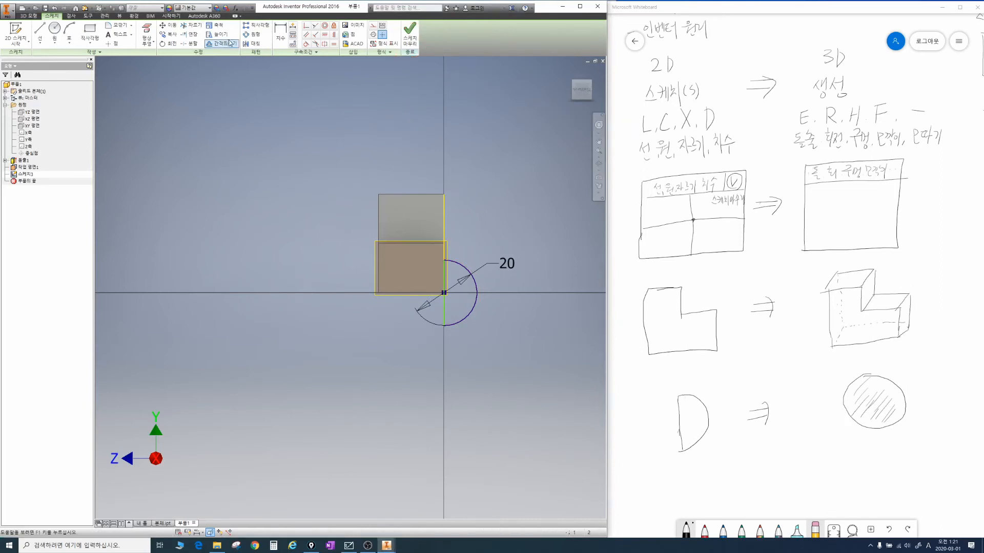
pyautogui.click(415, 45)
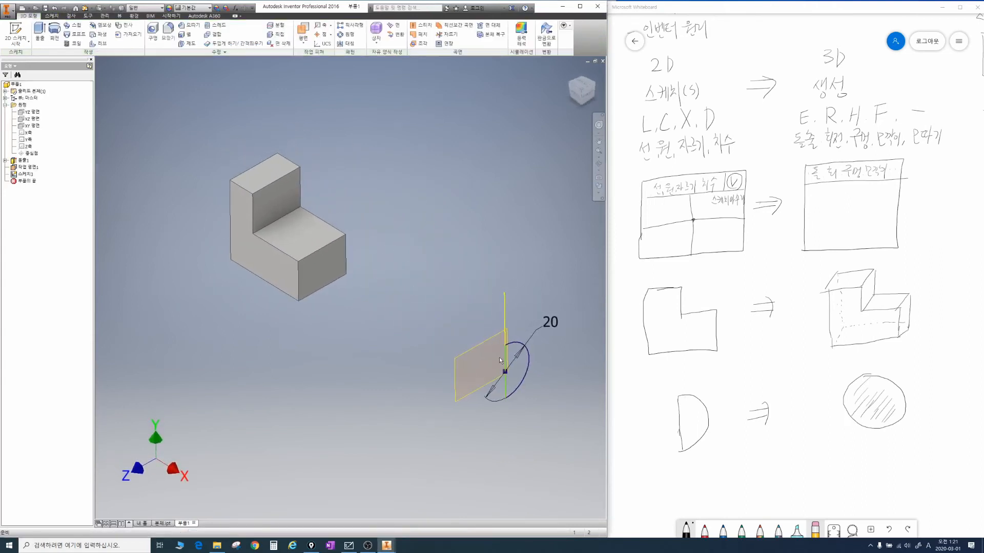
# Step: Mark the work plane beside the half-circle with freehand strokes, clear them, and hide the work plane
pyautogui.moveTo(505, 331); pyautogui.dragTo(503, 407)
pyautogui.moveTo(515, 368)
pyautogui.mouseDown()
pyautogui.moveTo(510, 354)
pyautogui.moveTo(477, 367)
pyautogui.mouseUp()
pyautogui.moveTo(473, 356)
pyautogui.mouseDown()
pyautogui.moveTo(478, 369)
pyautogui.moveTo(493, 363)
pyautogui.mouseUp()
pyautogui.press('Escape')
pyautogui.rightClick(35, 168)
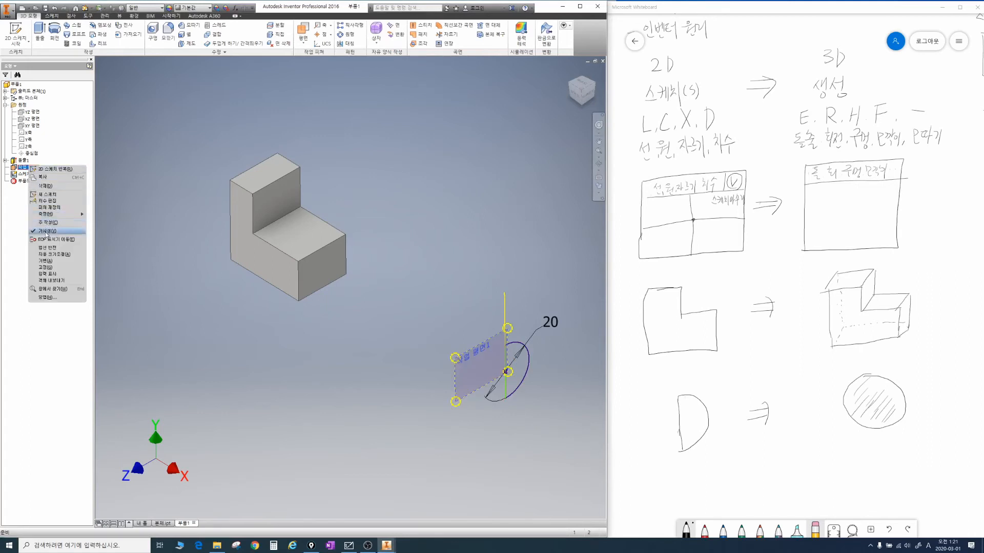
pyautogui.click(47, 231)
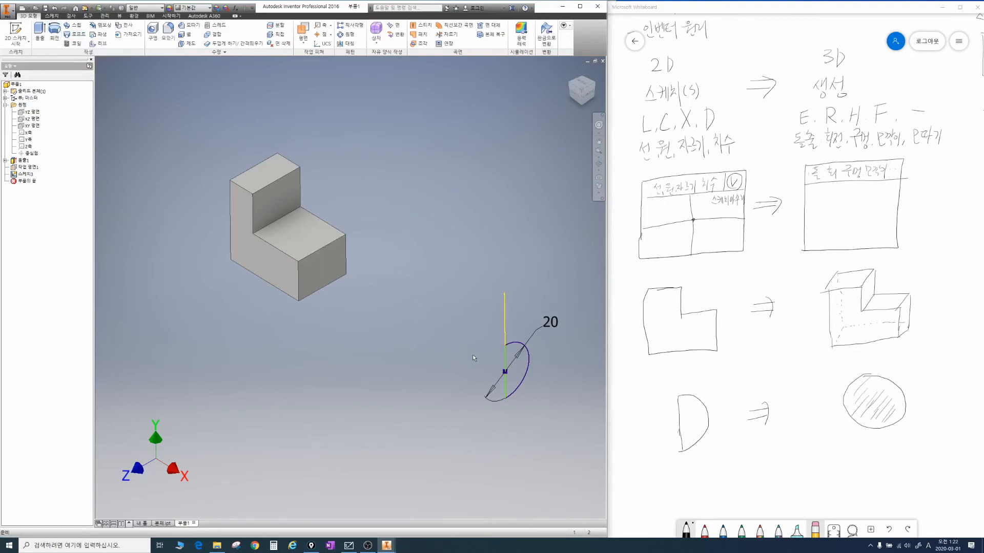
# Step: Revolve the half-circle profile fully around its straight vertical edge to make a sphere
pyautogui.press('r')
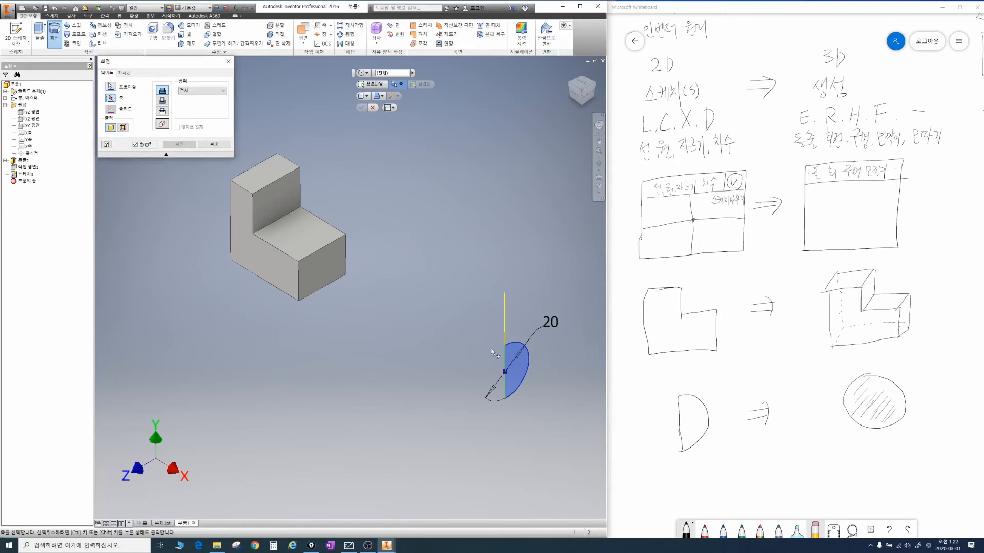
pyautogui.click(506, 355)
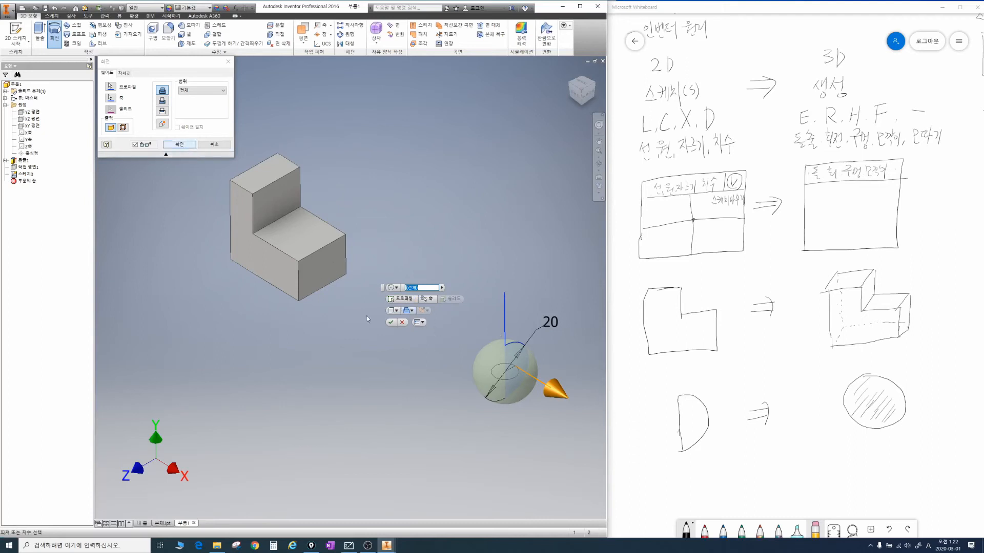
pyautogui.click(391, 323)
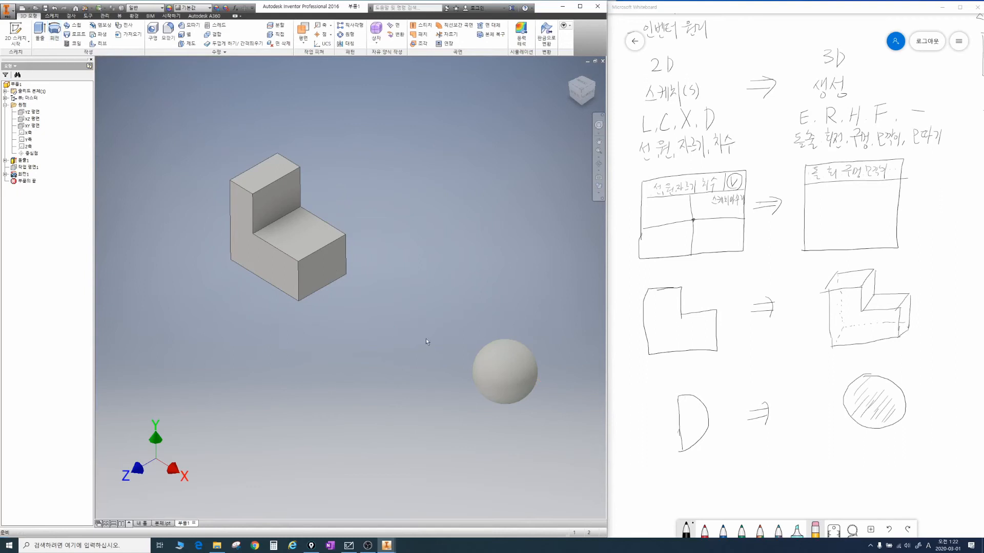
# Step: Trace the whiteboard's D shape and circle in red, ring the D, draw an arrow between them, and clear the strokes
pyautogui.press('F4')
pyautogui.moveTo(485, 321)
pyautogui.mouseDown()
pyautogui.moveTo(468, 303)
pyautogui.moveTo(492, 323)
pyautogui.mouseUp()
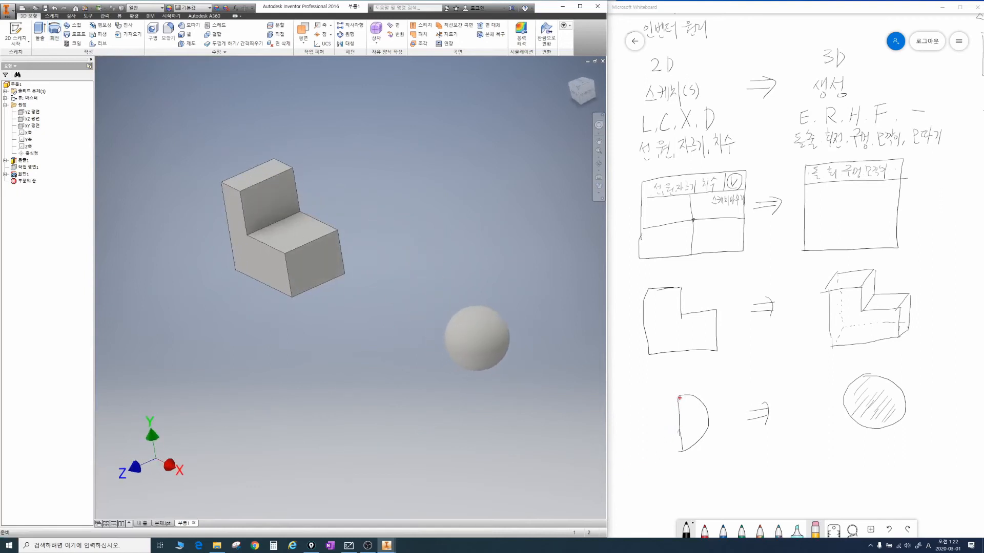
pyautogui.moveTo(679, 398)
pyautogui.mouseDown()
pyautogui.moveTo(681, 448)
pyautogui.moveTo(706, 414)
pyautogui.moveTo(684, 398)
pyautogui.mouseUp()
pyautogui.moveTo(865, 382)
pyautogui.mouseDown()
pyautogui.moveTo(866, 430)
pyautogui.moveTo(861, 383)
pyautogui.mouseUp()
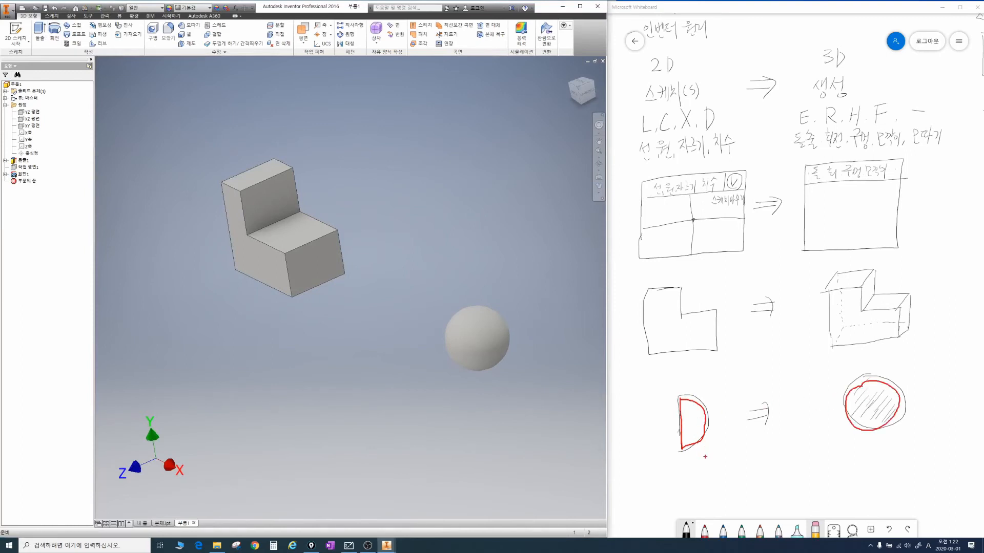
pyautogui.moveTo(705, 457)
pyautogui.mouseDown()
pyautogui.moveTo(684, 368)
pyautogui.moveTo(712, 460)
pyautogui.mouseUp()
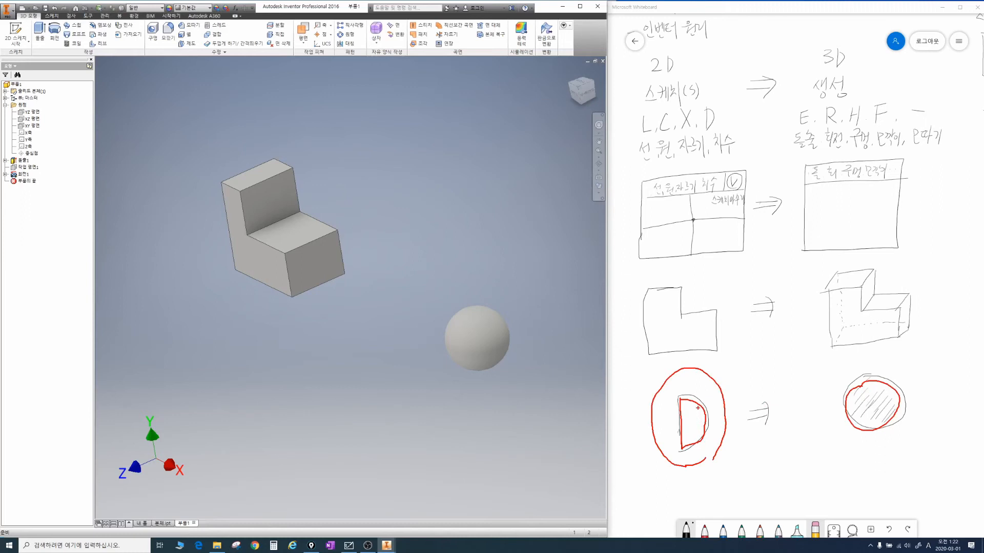
pyautogui.moveTo(733, 393)
pyautogui.mouseDown()
pyautogui.moveTo(821, 367)
pyautogui.moveTo(819, 417)
pyautogui.moveTo(835, 405)
pyautogui.mouseUp()
pyautogui.moveTo(822, 408)
pyautogui.mouseDown()
pyautogui.moveTo(835, 408)
pyautogui.moveTo(827, 430)
pyautogui.moveTo(832, 382)
pyautogui.moveTo(840, 418)
pyautogui.mouseUp()
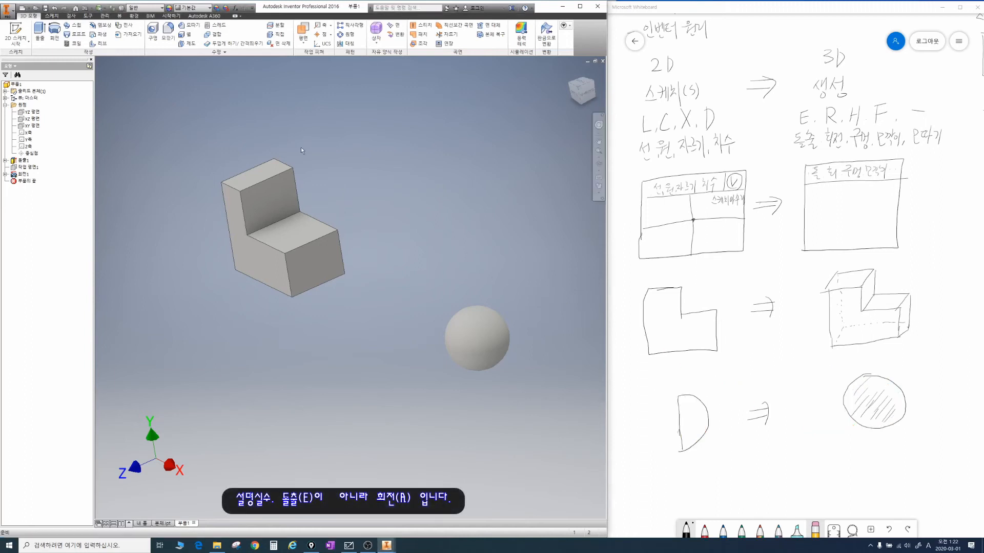
# Step: Circle the L-shaped solid and the sphere, write ipt, and add a ringed list of 1, 2, 3 beside it
pyautogui.press('F4')
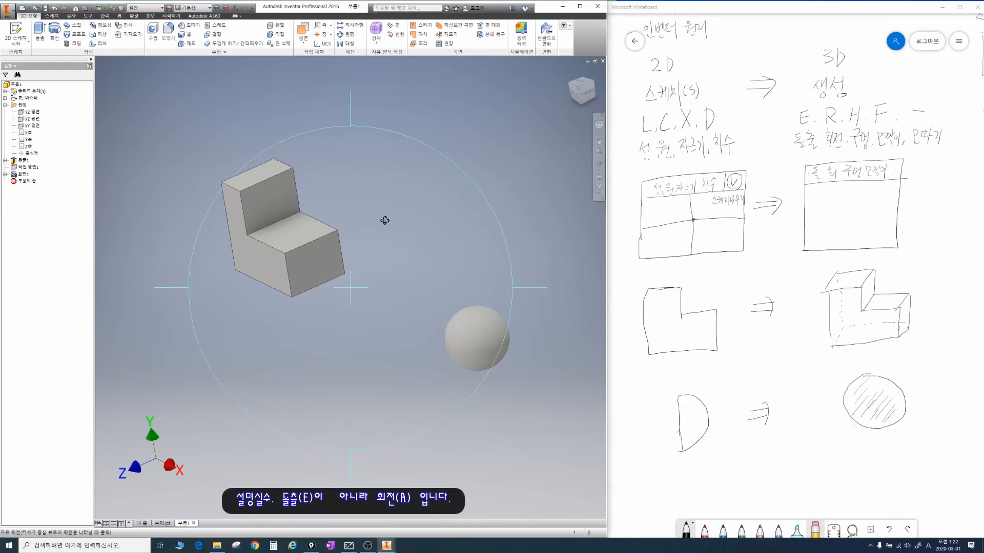
pyautogui.moveTo(384, 222)
pyautogui.mouseDown()
pyautogui.moveTo(405, 214)
pyautogui.moveTo(386, 215)
pyautogui.moveTo(382, 228)
pyautogui.mouseUp()
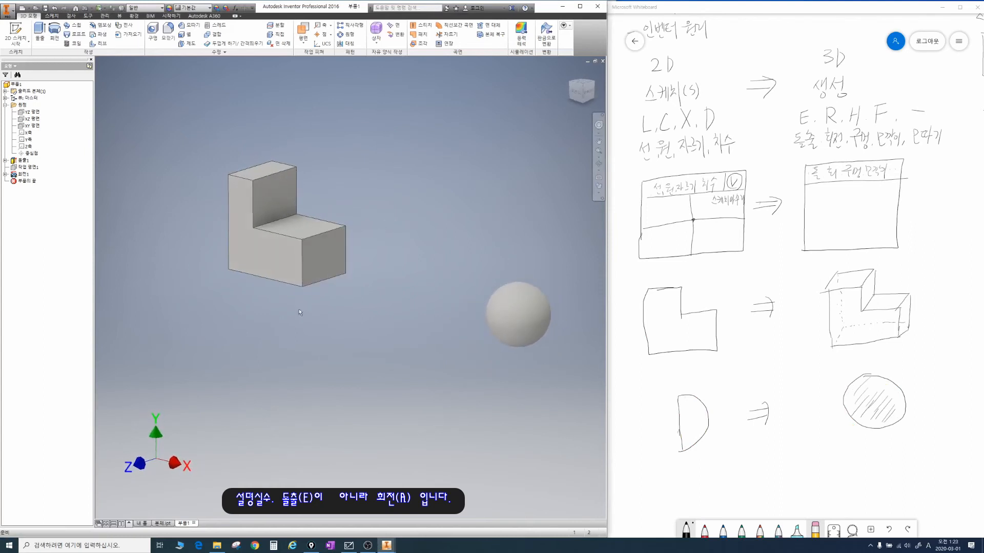
pyautogui.moveTo(328, 304)
pyautogui.mouseDown()
pyautogui.moveTo(247, 293)
pyautogui.moveTo(409, 306)
pyautogui.mouseUp()
pyautogui.moveTo(566, 393)
pyautogui.mouseDown()
pyautogui.moveTo(482, 288)
pyautogui.moveTo(578, 358)
pyautogui.mouseUp()
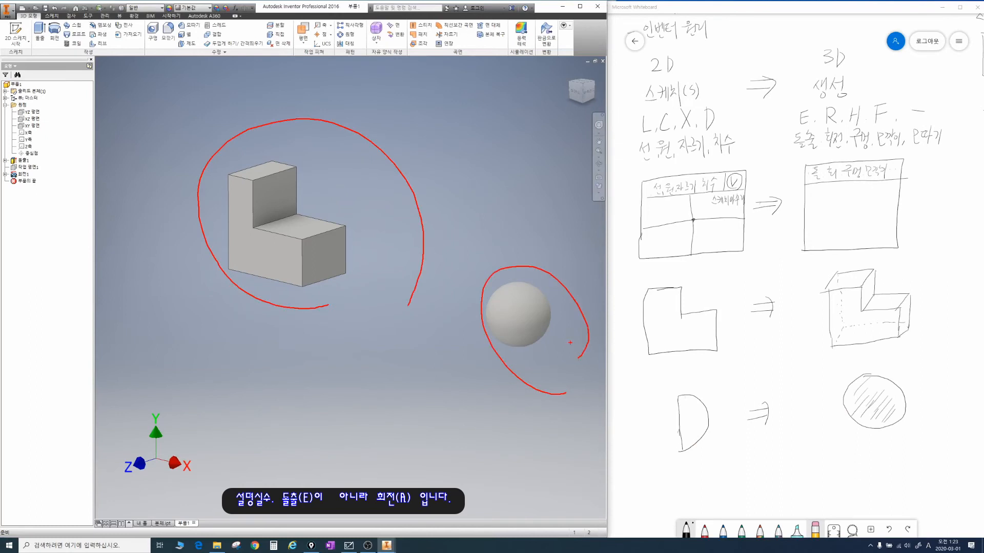
pyautogui.moveTo(454, 125)
pyautogui.mouseDown()
pyautogui.moveTo(451, 174)
pyautogui.moveTo(459, 139)
pyautogui.mouseUp()
pyautogui.moveTo(485, 139)
pyautogui.mouseDown()
pyautogui.moveTo(503, 137)
pyautogui.moveTo(509, 161)
pyautogui.mouseUp()
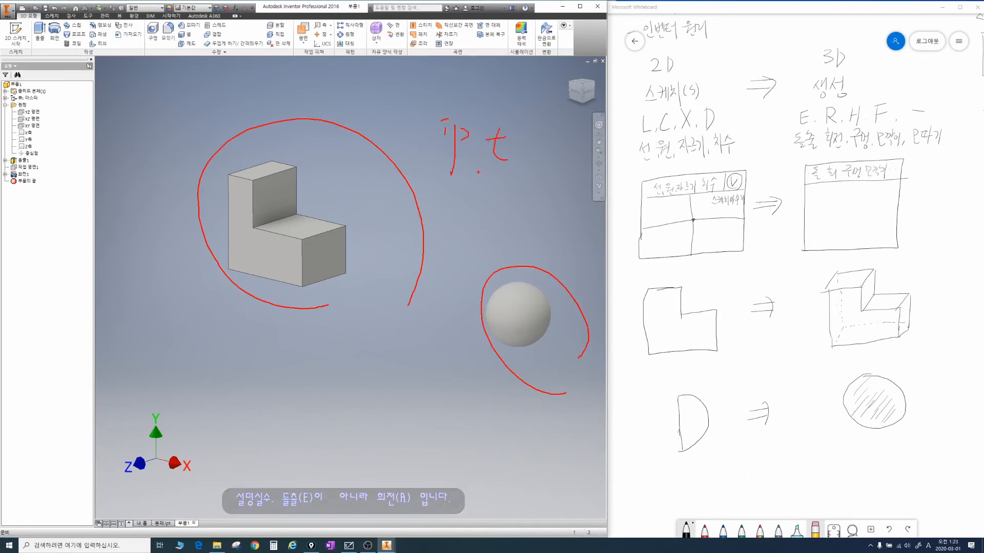
pyautogui.moveTo(409, 129)
pyautogui.mouseDown()
pyautogui.moveTo(394, 174)
pyautogui.moveTo(425, 173)
pyautogui.moveTo(412, 206)
pyautogui.moveTo(434, 135)
pyautogui.moveTo(433, 220)
pyautogui.mouseUp()
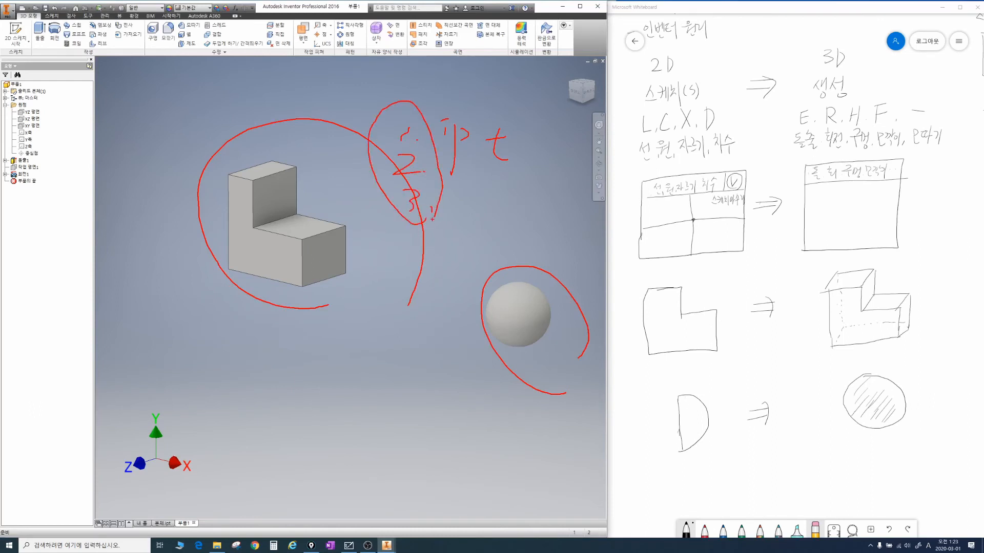
# Step: Write iam below the solids, draw a rectangle next to it, and clear all strokes
pyautogui.moveTo(356, 382); pyautogui.dragTo(376, 382)
pyautogui.moveTo(369, 386)
pyautogui.mouseDown()
pyautogui.moveTo(366, 403)
pyautogui.moveTo(426, 389)
pyautogui.moveTo(453, 407)
pyautogui.mouseUp()
pyautogui.moveTo(254, 401)
pyautogui.mouseDown()
pyautogui.moveTo(287, 404)
pyautogui.moveTo(323, 363)
pyautogui.moveTo(247, 390)
pyautogui.mouseUp()
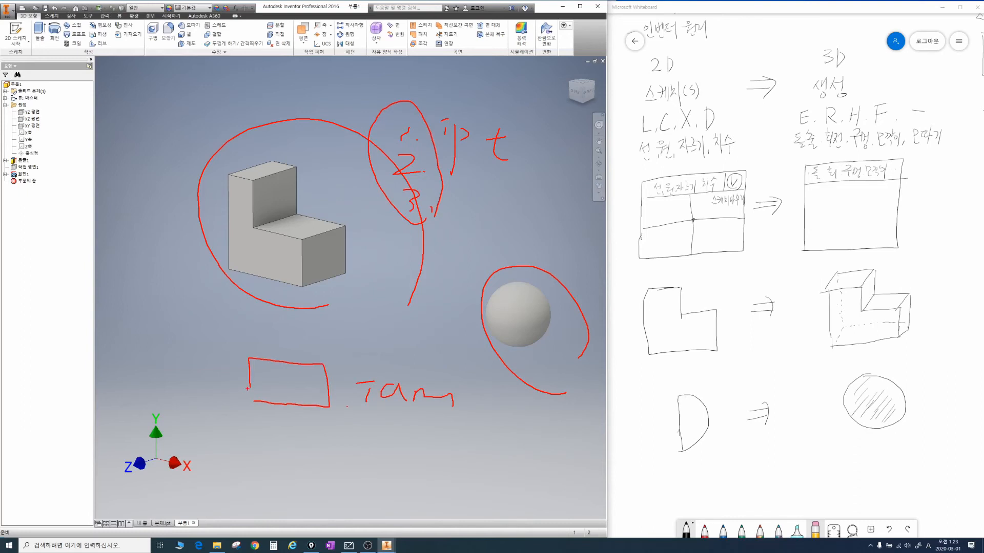
pyautogui.press('Escape')
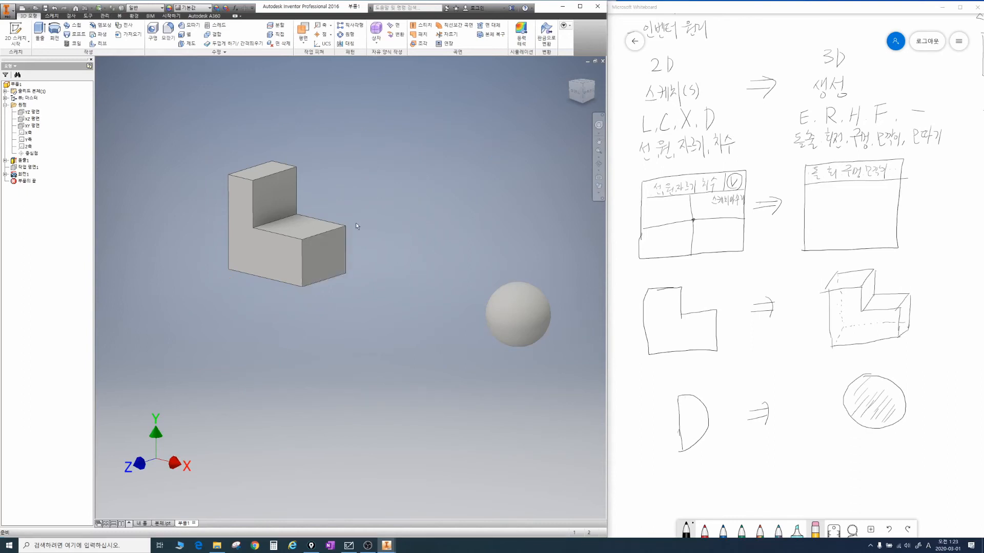
# Step: Mark the work plane command with a freehand stroke and clear it
pyautogui.hotkey('ctrl', '2')
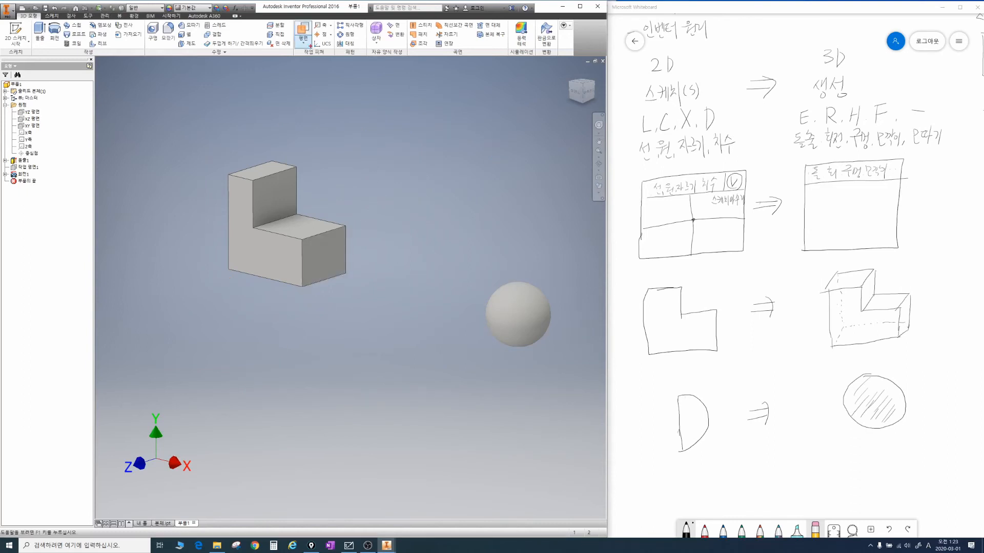
pyautogui.moveTo(309, 47)
pyautogui.mouseDown()
pyautogui.moveTo(289, 28)
pyautogui.moveTo(302, 54)
pyautogui.mouseUp()
pyautogui.press('Escape')
pyautogui.press('F4')
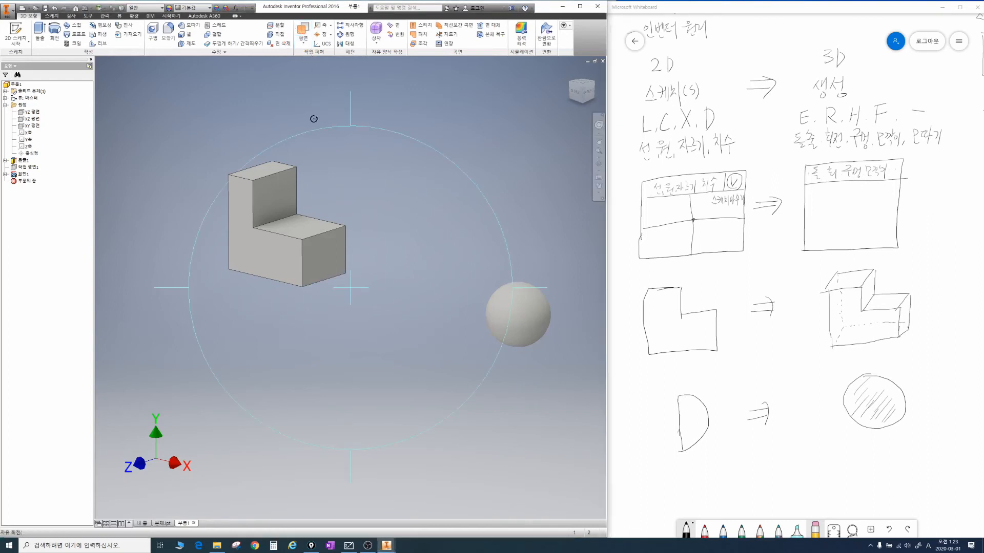
# Step: Create a work plane midway between the two opposite L-shaped faces of the extruded solid
pyautogui.moveTo(324, 176); pyautogui.dragTo(325, 214)
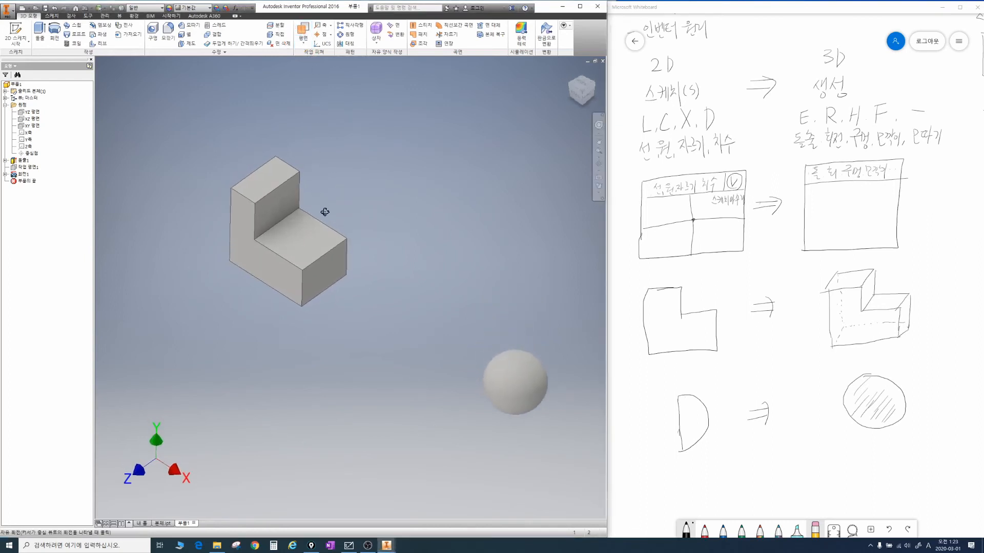
pyautogui.click(307, 47)
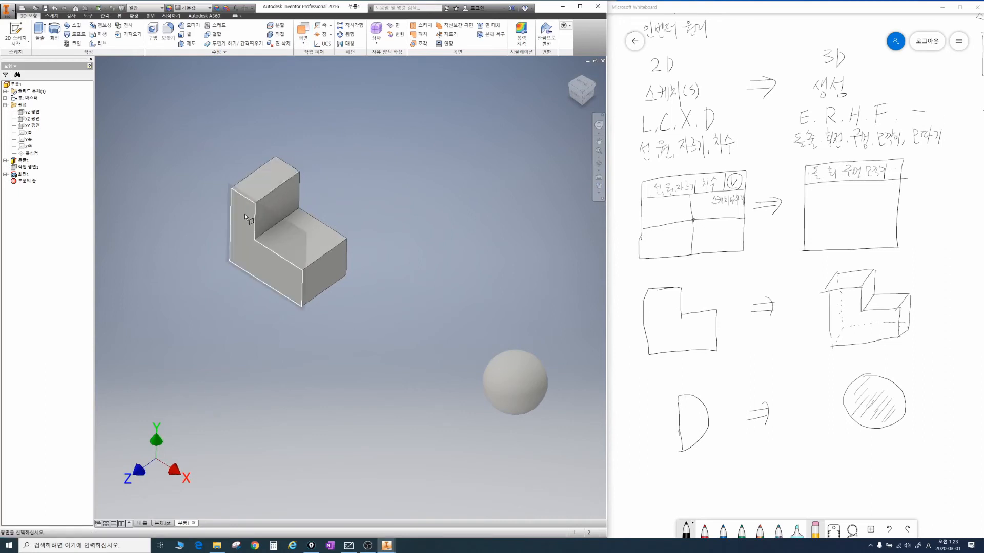
pyautogui.keyDown('shift'); pyautogui.moveTo(244, 214); pyautogui.dragTo(324, 202, button='middle'); pyautogui.keyUp('shift')
pyautogui.click(297, 204)
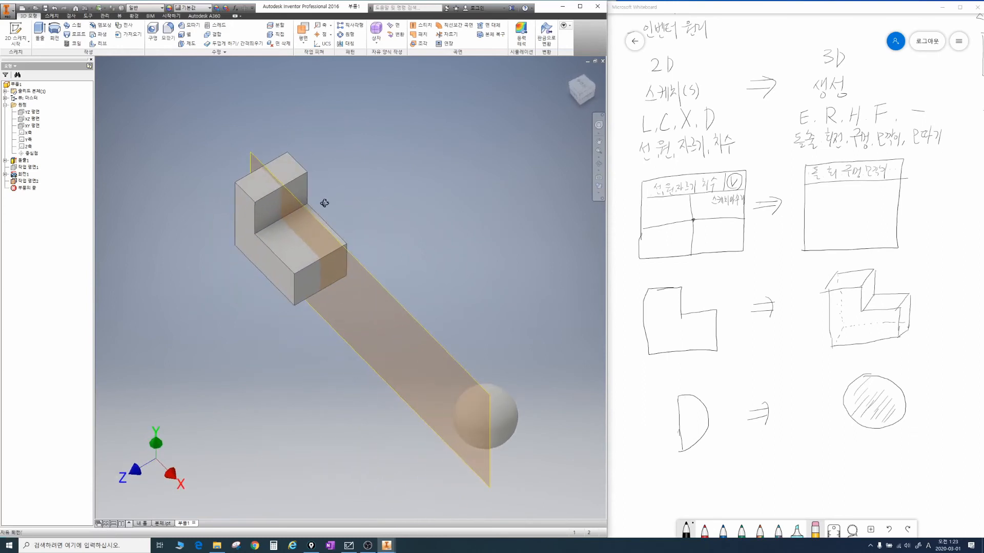
# Step: Start a 2D sketch on the mid work plane and view the plane from an angle
pyautogui.click(32, 183)
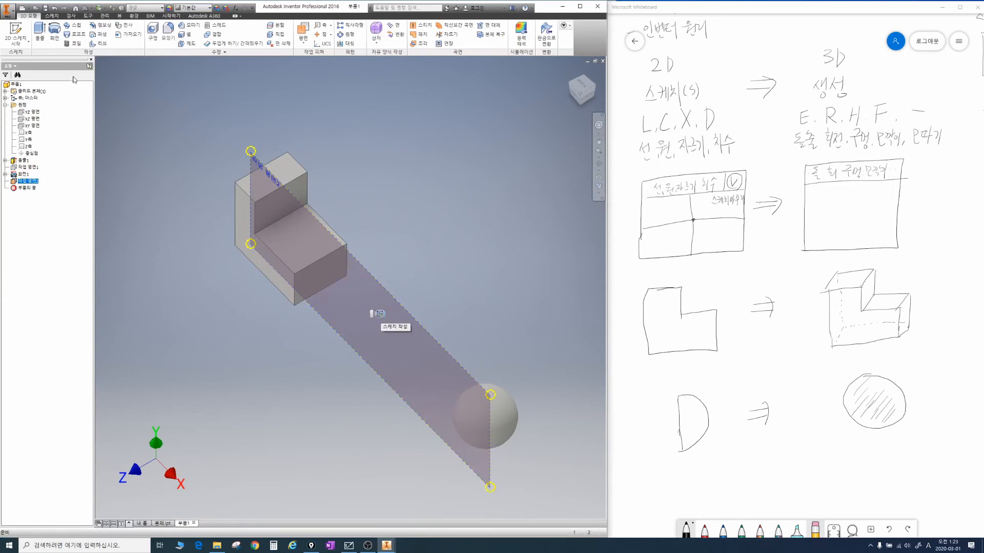
pyautogui.click(25, 40)
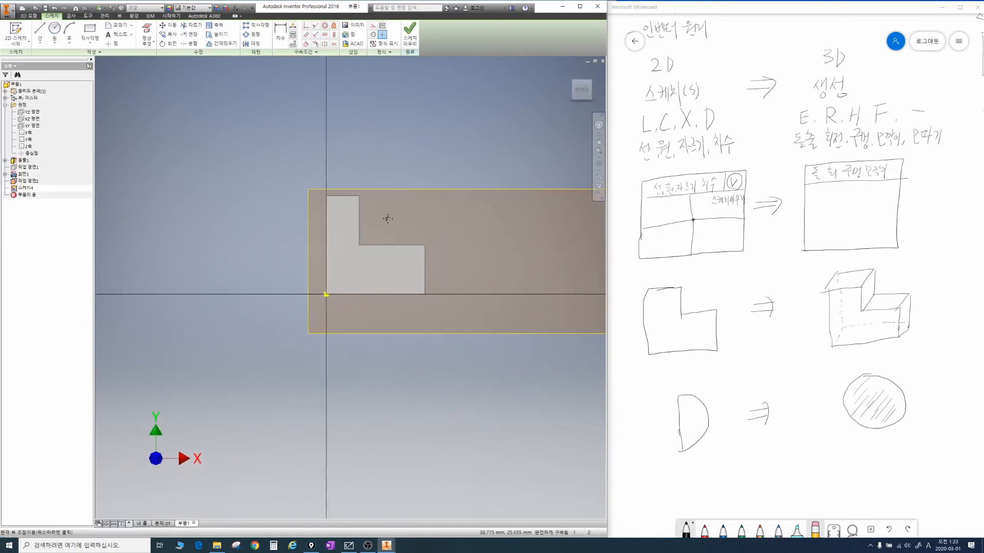
pyautogui.scroll(4, 318, 223)
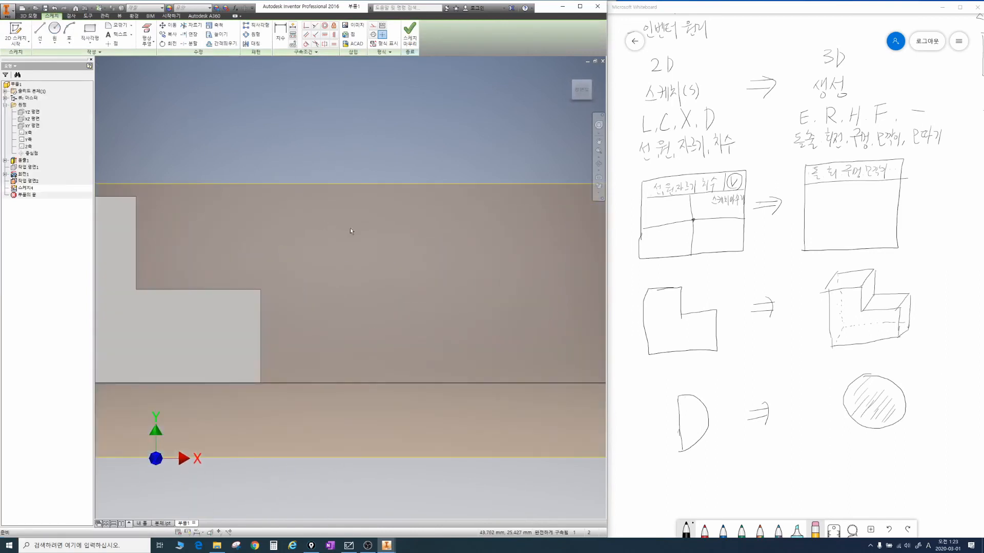
pyautogui.scroll(-3, 353, 231)
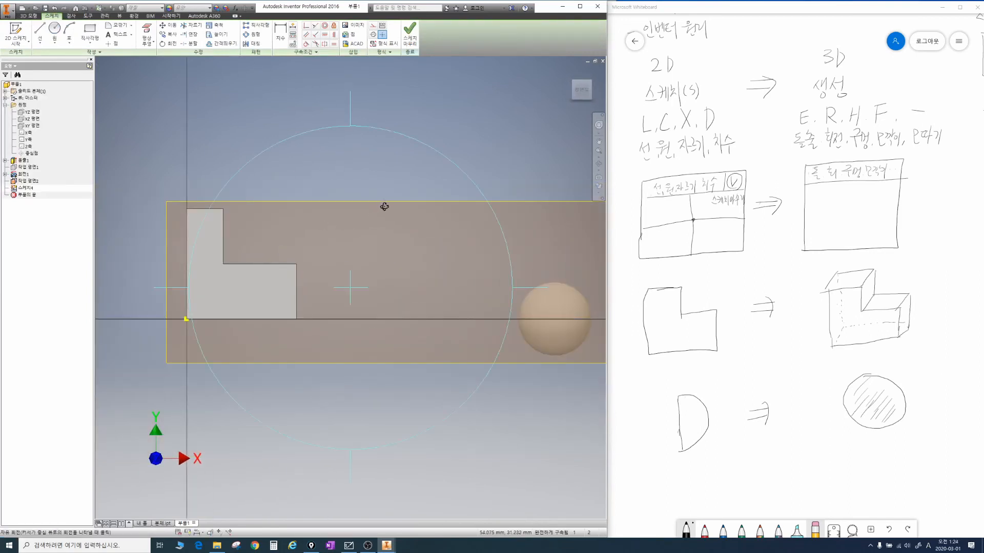
pyautogui.keyDown('shift'); pyautogui.moveTo(385, 206); pyautogui.dragTo(358, 237, button='middle'); pyautogui.keyUp('shift')
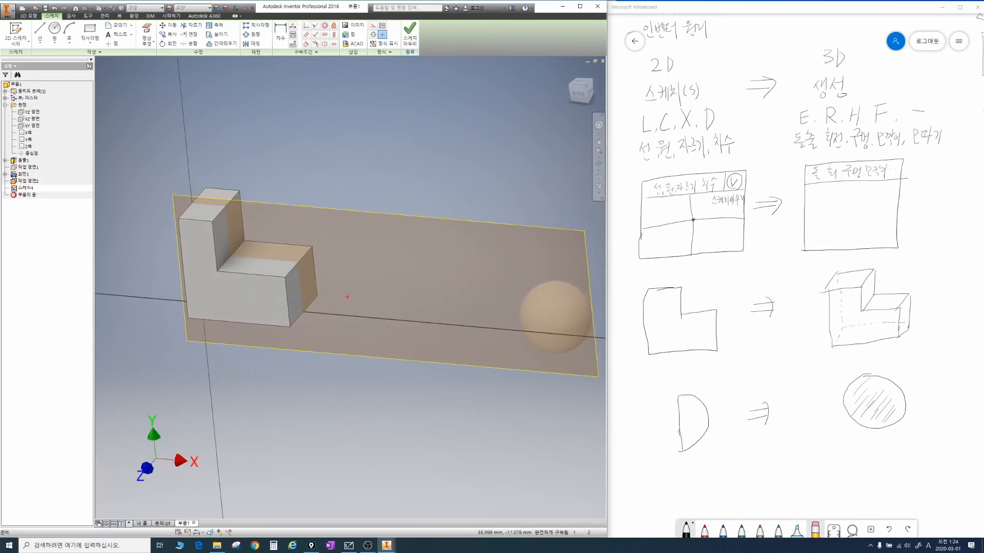
# Step: Outline the mid work plane in red with an arrow pointing at it, clear the strokes, and return to the face-on view
pyautogui.moveTo(199, 196)
pyautogui.mouseDown()
pyautogui.moveTo(530, 224)
pyautogui.moveTo(568, 310)
pyautogui.moveTo(356, 364)
pyautogui.moveTo(193, 289)
pyautogui.moveTo(207, 225)
pyautogui.mouseUp()
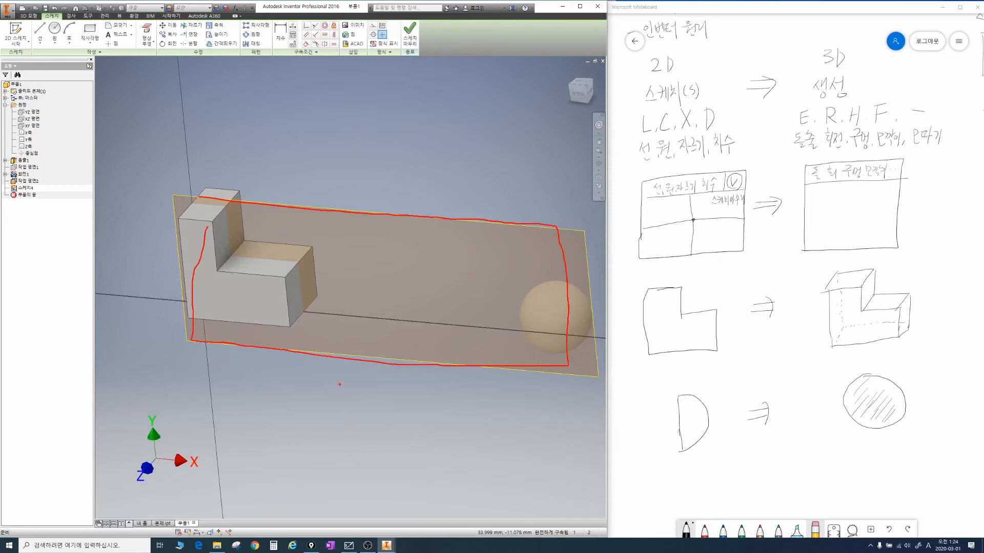
pyautogui.moveTo(311, 410)
pyautogui.mouseDown()
pyautogui.moveTo(389, 324)
pyautogui.moveTo(379, 294)
pyautogui.moveTo(420, 288)
pyautogui.mouseUp()
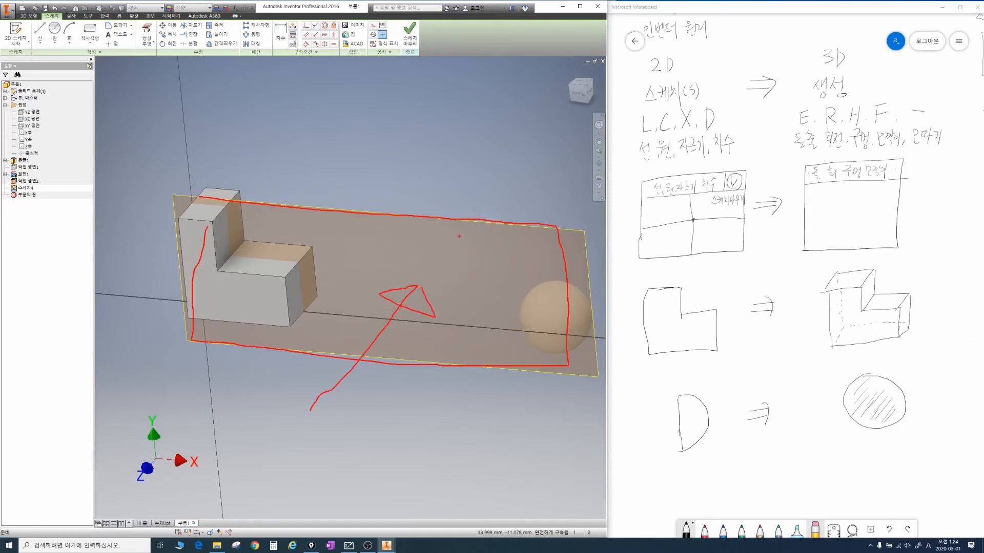
pyautogui.press('Escape')
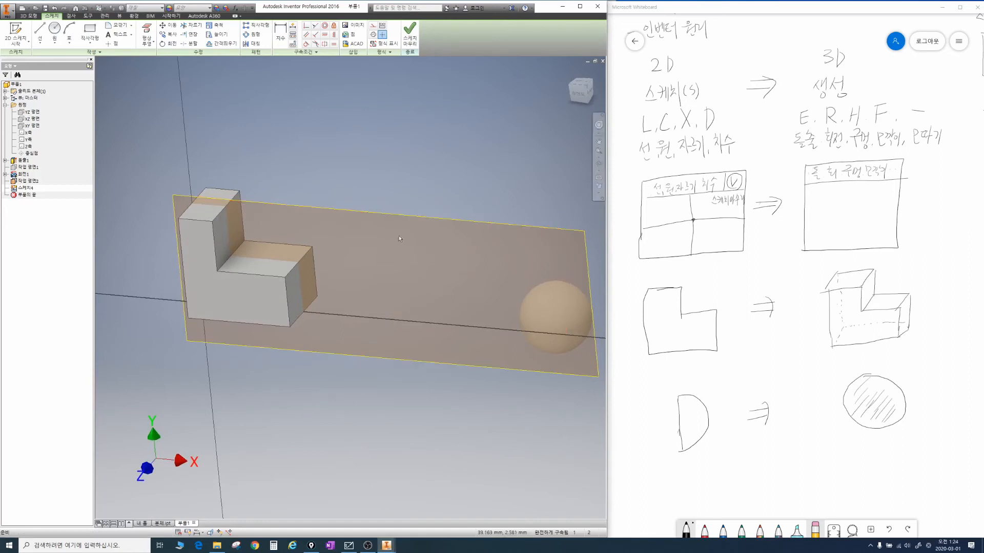
pyautogui.click(578, 95)
pyautogui.scroll(3, 300, 266)
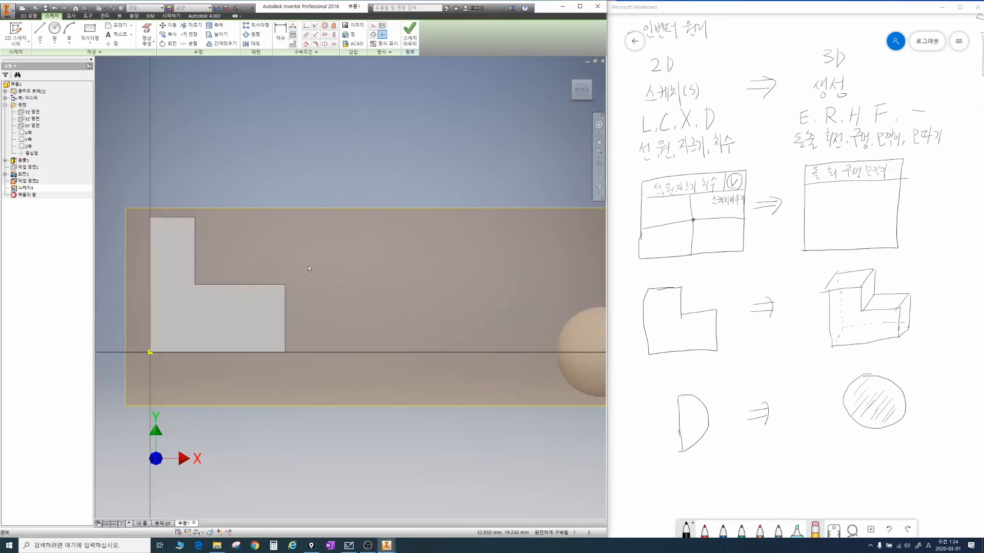
pyautogui.scroll(-3, 308, 268)
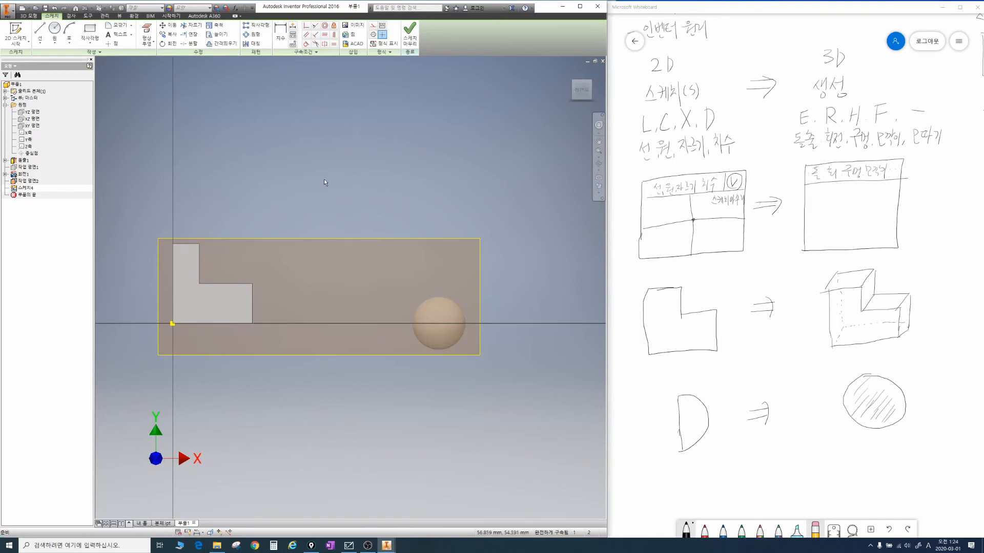
# Step: Write a short freehand note in the empty area above the work plane and clear it
pyautogui.moveTo(323, 152)
pyautogui.mouseDown()
pyautogui.moveTo(358, 150)
pyautogui.moveTo(325, 189)
pyautogui.mouseUp()
pyautogui.moveTo(326, 167)
pyautogui.mouseDown()
pyautogui.moveTo(353, 165)
pyautogui.moveTo(386, 199)
pyautogui.mouseUp()
pyautogui.moveTo(411, 161)
pyautogui.mouseDown()
pyautogui.moveTo(435, 159)
pyautogui.moveTo(437, 170)
pyautogui.mouseUp()
pyautogui.moveTo(444, 155); pyautogui.dragTo(481, 175)
pyautogui.moveTo(482, 158); pyautogui.dragTo(498, 163)
pyautogui.moveTo(498, 154); pyautogui.dragTo(498, 180)
pyautogui.moveTo(493, 180); pyautogui.dragTo(508, 192)
pyautogui.press('Escape')
# Step: Slice the graphics at the sketch plane, check the cut from an angle, and return to the face-on view
pyautogui.press('F7')
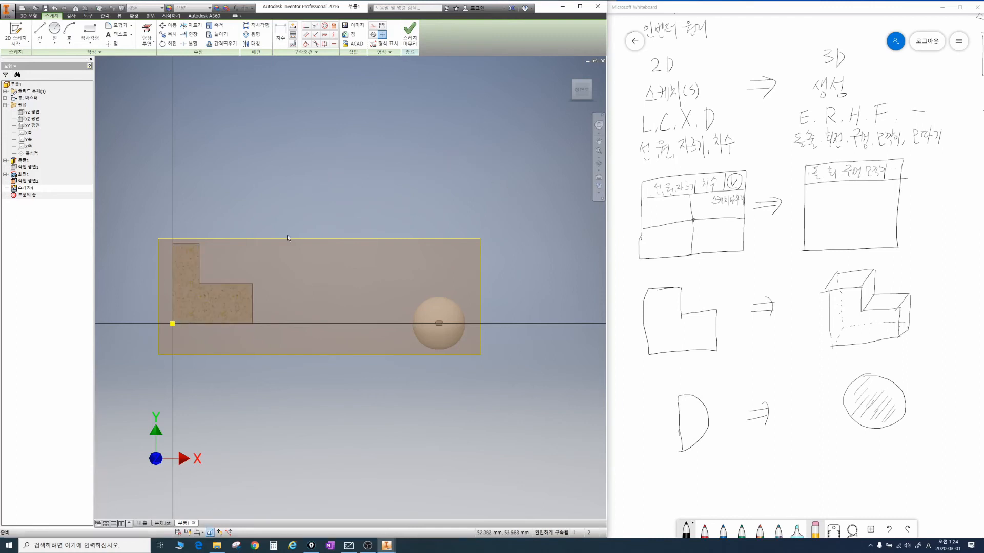
pyautogui.press('F4')
pyautogui.moveTo(364, 226)
pyautogui.mouseDown()
pyautogui.moveTo(326, 273)
pyautogui.moveTo(349, 228)
pyautogui.moveTo(345, 250)
pyautogui.moveTo(362, 231)
pyautogui.mouseUp()
pyautogui.press('Escape')
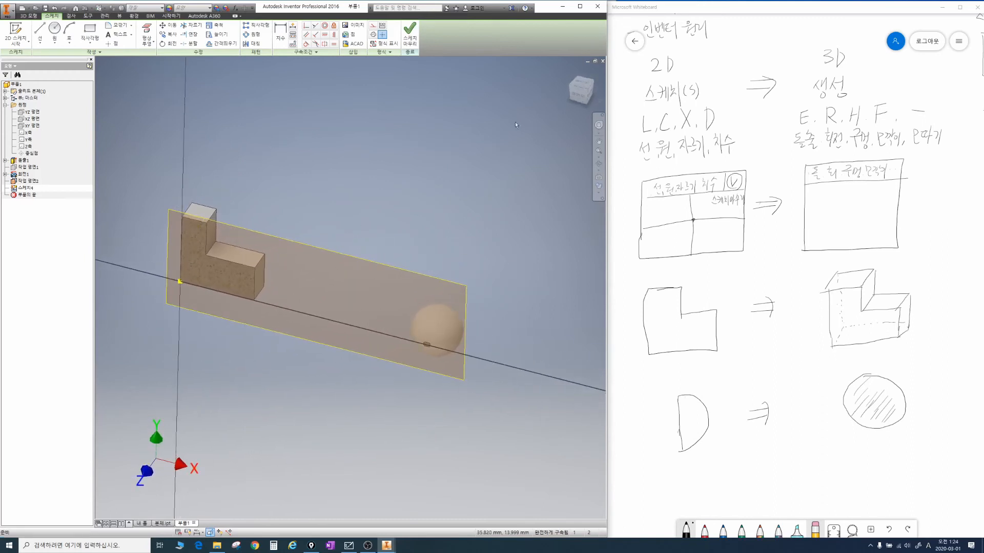
pyautogui.click(579, 101)
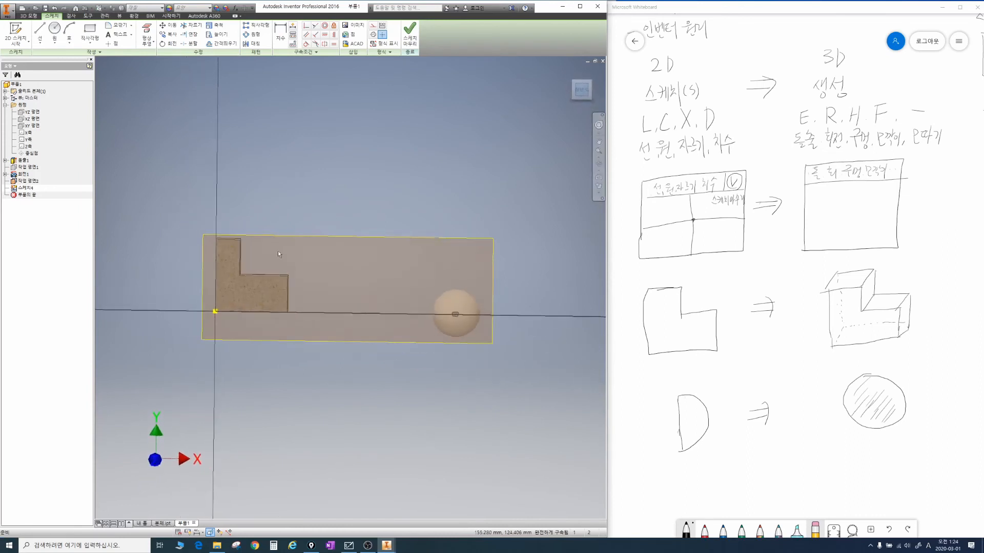
pyautogui.scroll(3, 264, 278)
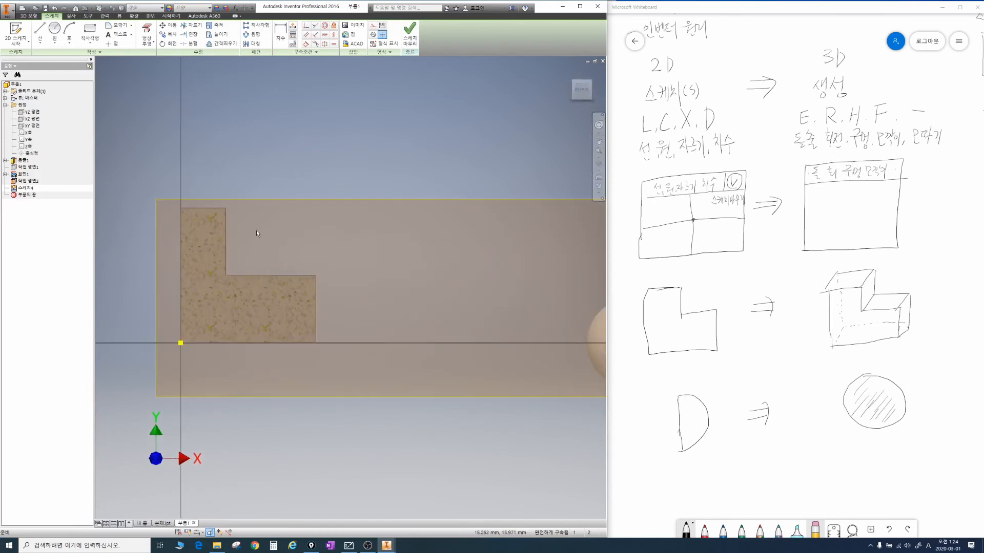
# Step: Mark the project geometry command with a freehand stroke, clear it, and project the L-shaped solid's cut edges into the sketch
pyautogui.hotkey('ctrl', '2')
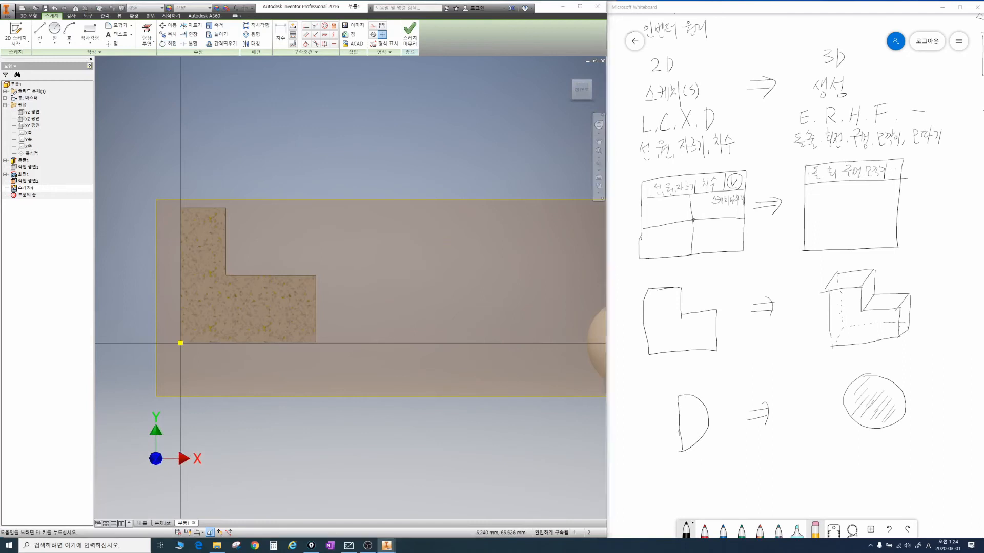
pyautogui.moveTo(150, 49); pyautogui.dragTo(152, 41)
pyautogui.press('Escape')
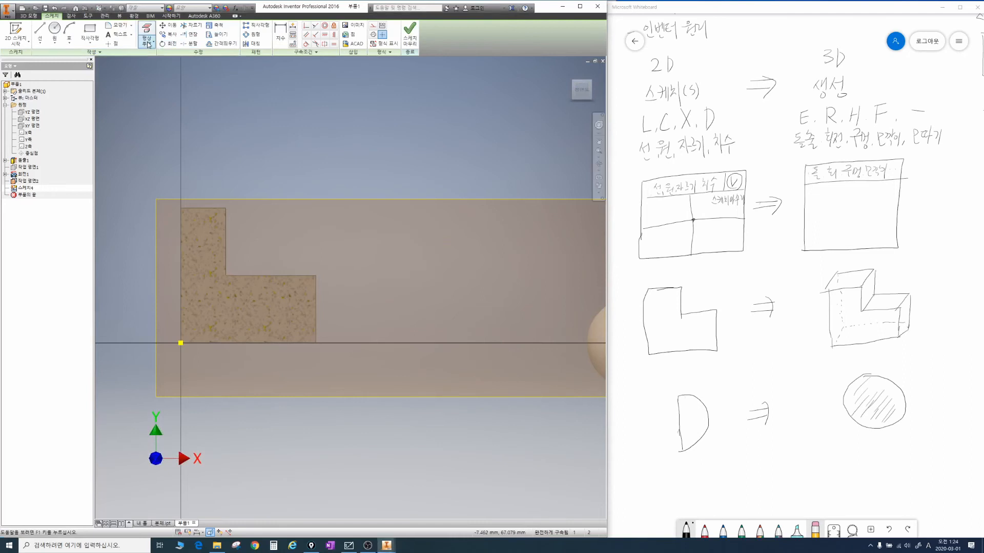
pyautogui.click(148, 45)
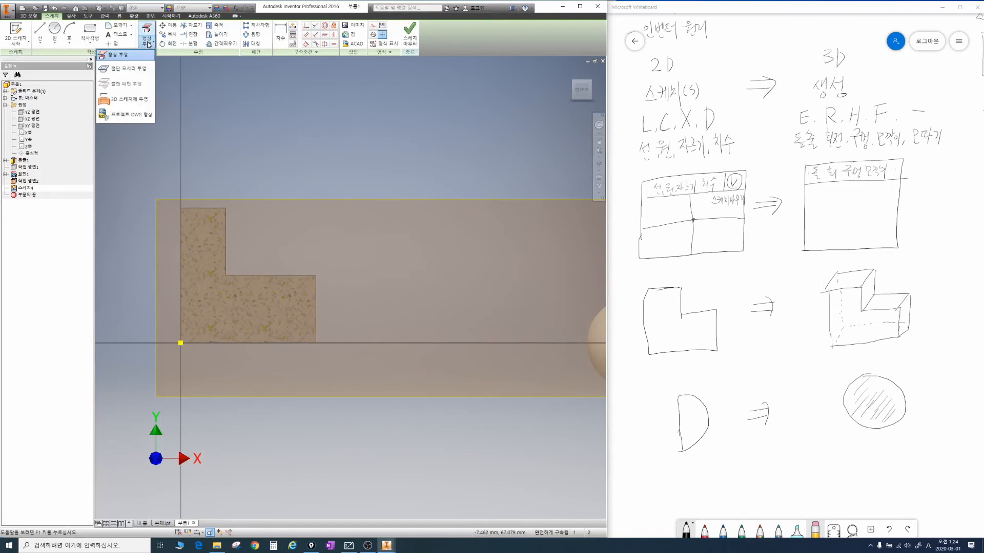
pyautogui.click(132, 68)
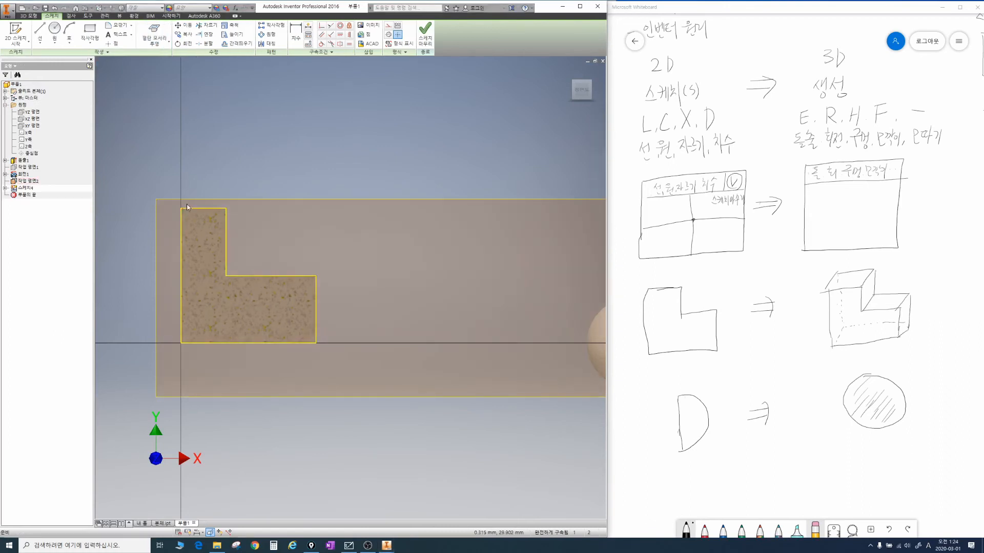
# Step: Sketch an upright two-point rectangle straddling the upper edge of the L section's lower leg
pyautogui.click(90, 32)
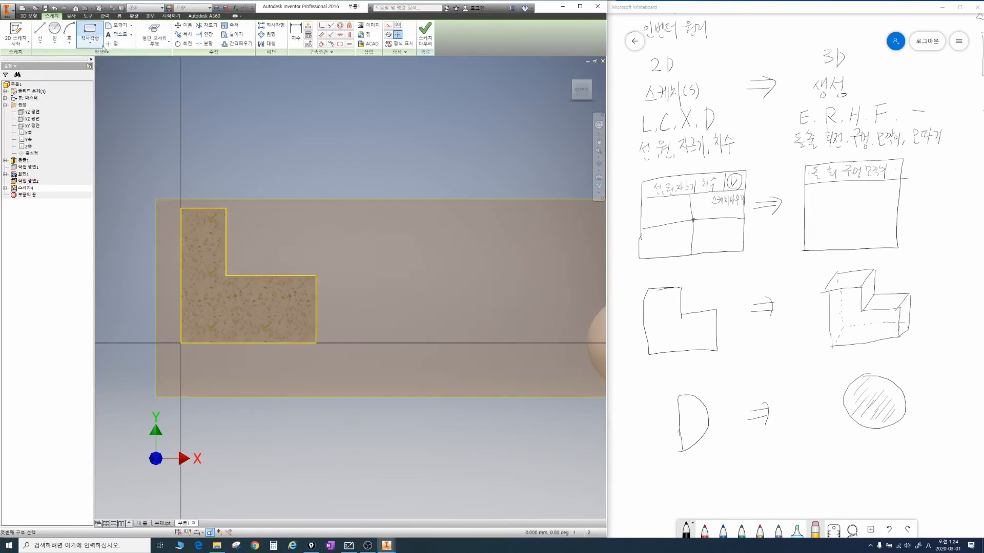
pyautogui.click(253, 309)
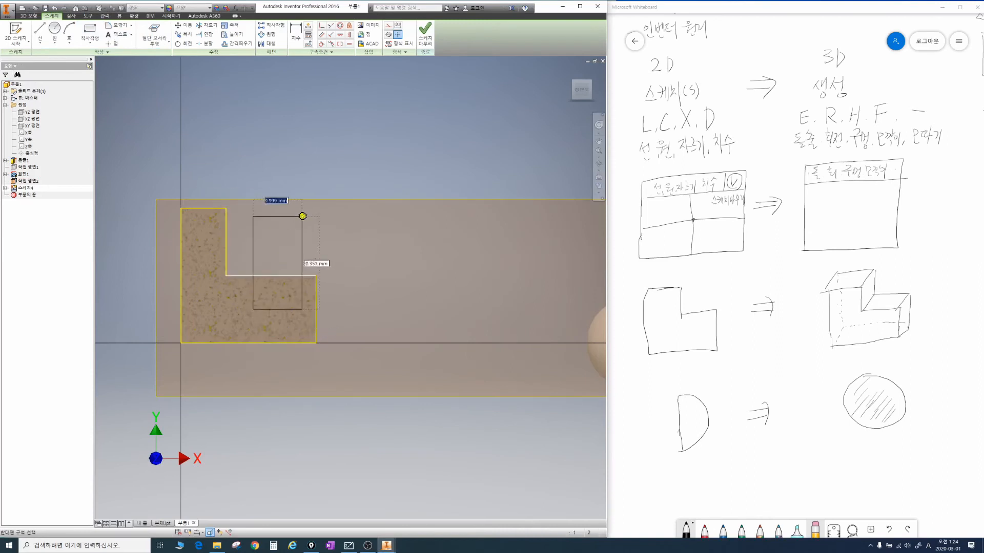
pyautogui.click(304, 228)
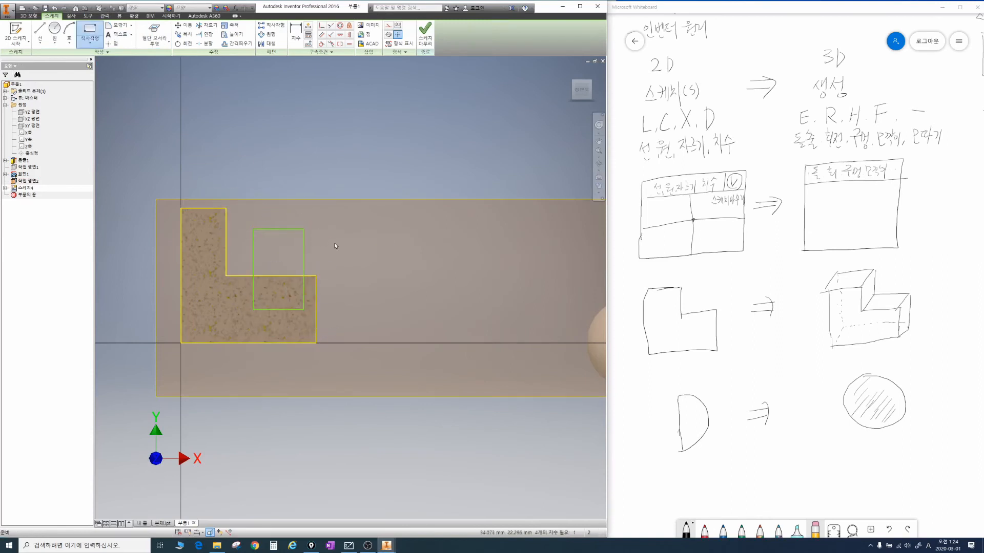
pyautogui.press('Escape')
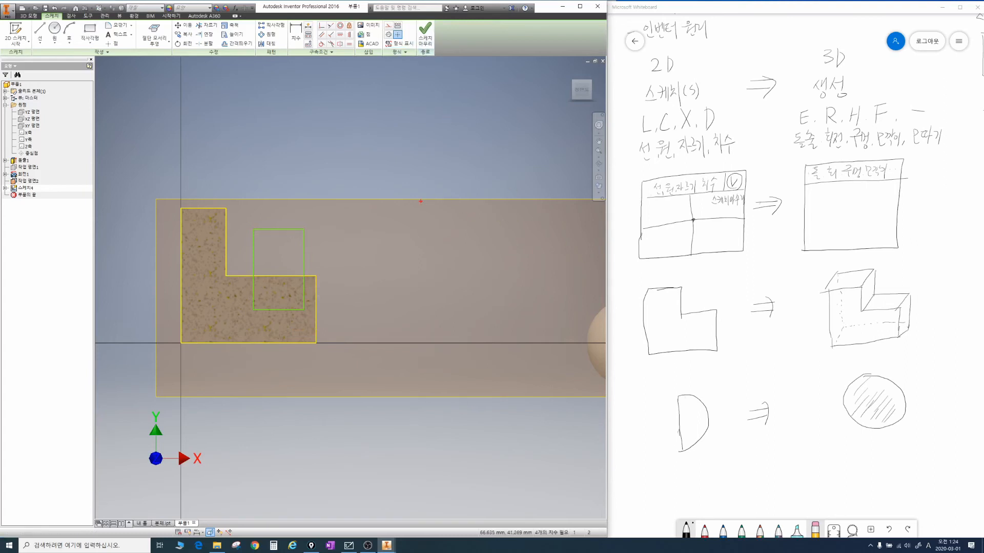
# Step: Circle the whiteboard's 2D sketch notes and mark the sketched rectangle in red, and clear the strokes
pyautogui.moveTo(683, 146)
pyautogui.mouseDown()
pyautogui.moveTo(621, 115)
pyautogui.moveTo(717, 132)
pyautogui.mouseUp()
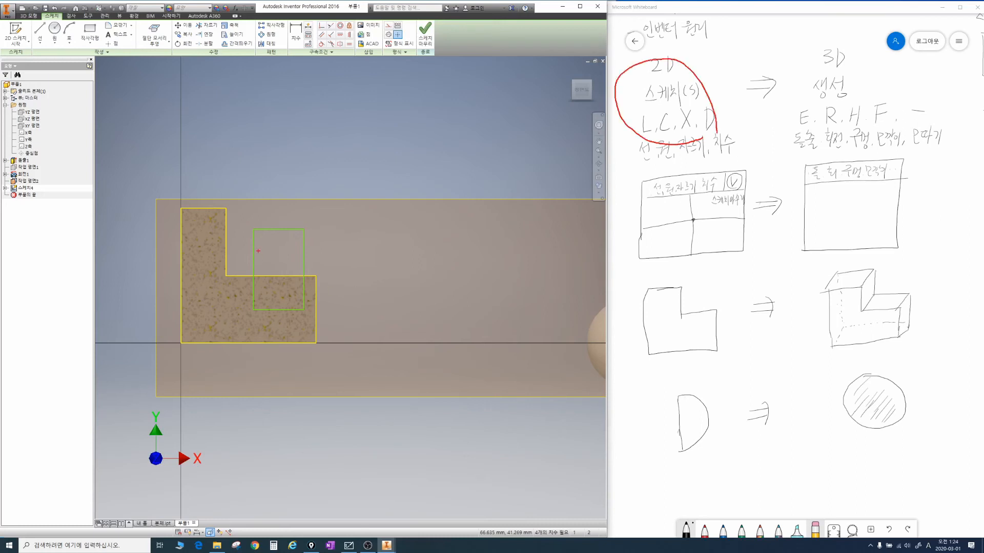
pyautogui.moveTo(298, 235)
pyautogui.mouseDown()
pyautogui.moveTo(304, 304)
pyautogui.moveTo(269, 221)
pyautogui.mouseUp()
pyautogui.press('Escape')
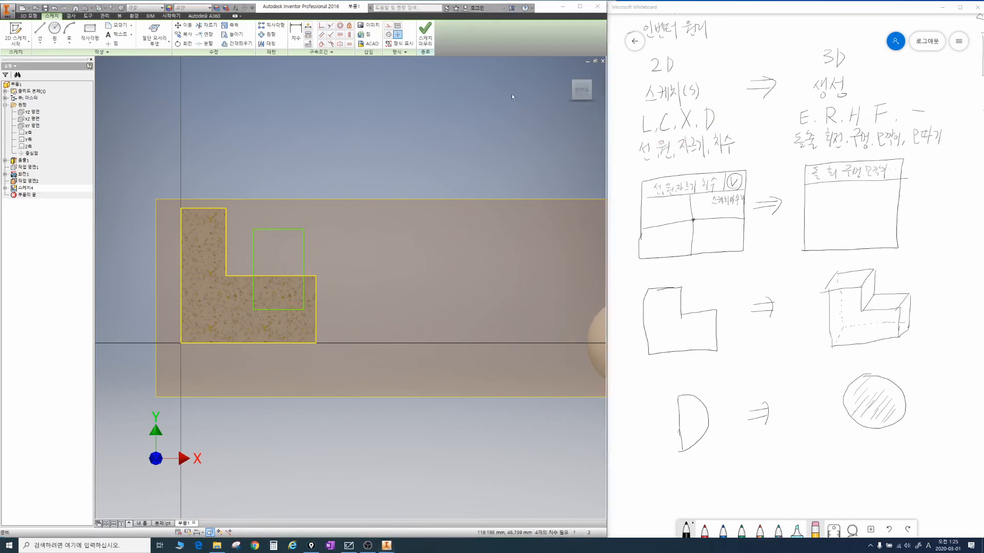
# Step: Finish the rectangle sketch, circle the whiteboard's 3D notes in red, and clear the stroke
pyautogui.click(424, 36)
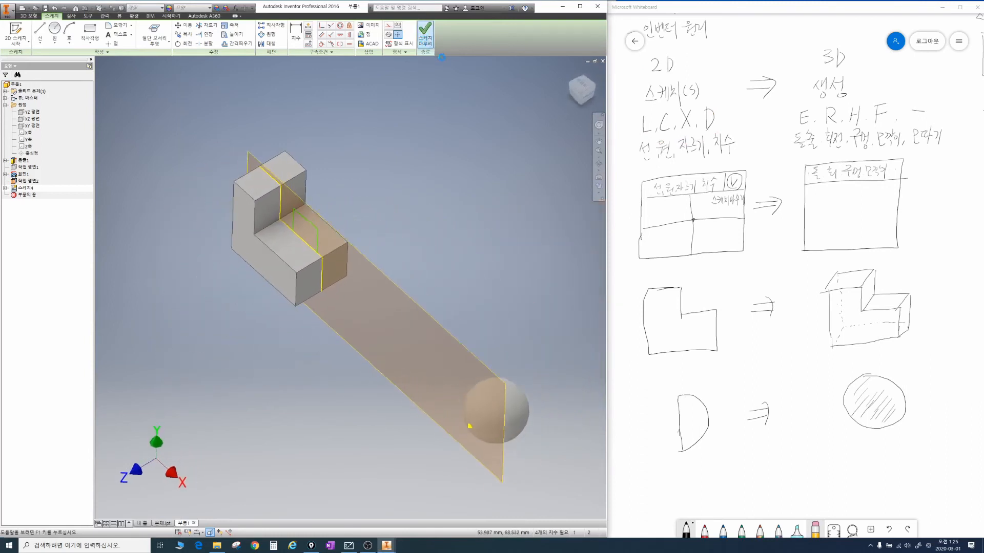
pyautogui.moveTo(889, 148)
pyautogui.mouseDown()
pyautogui.moveTo(775, 139)
pyautogui.moveTo(926, 82)
pyautogui.moveTo(919, 144)
pyautogui.mouseUp()
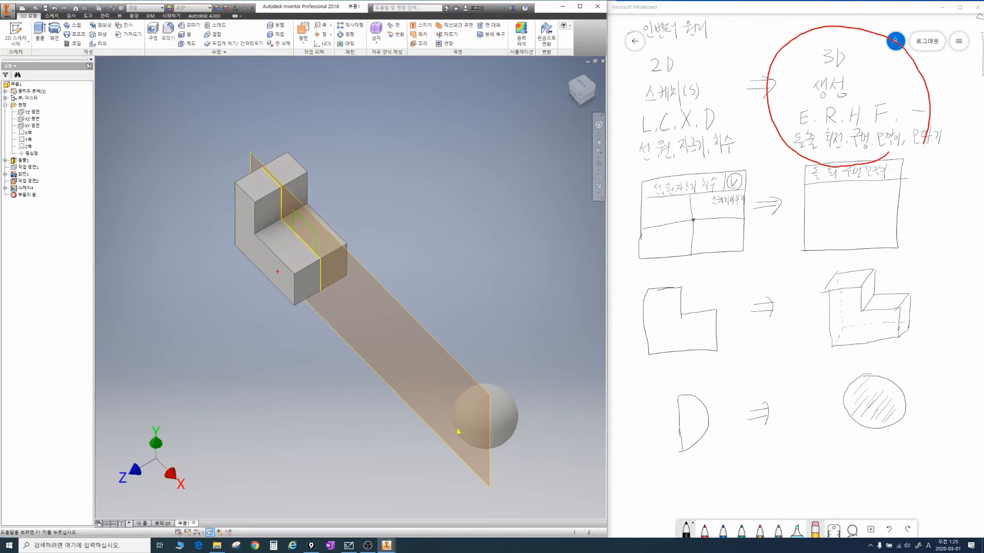
pyautogui.press('Escape')
# Step: Turn off the visibility of the mid work plane
pyautogui.scroll(-1, 308, 239)
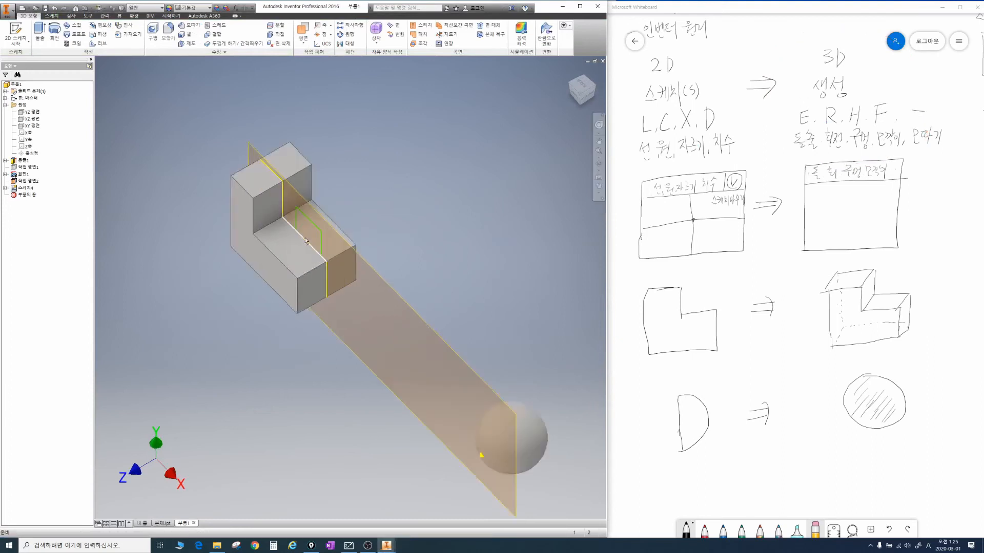
pyautogui.scroll(-3, 305, 240)
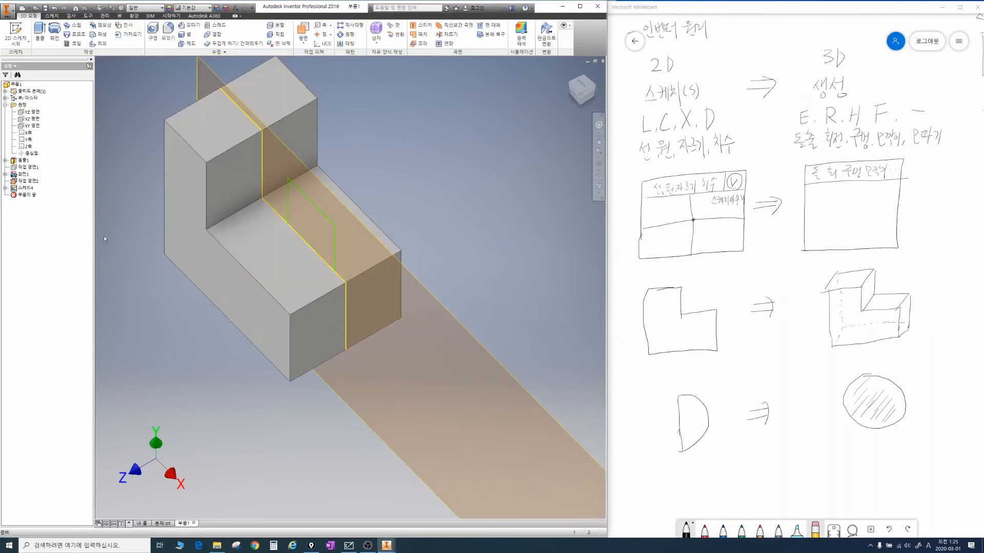
pyautogui.rightClick(29, 183)
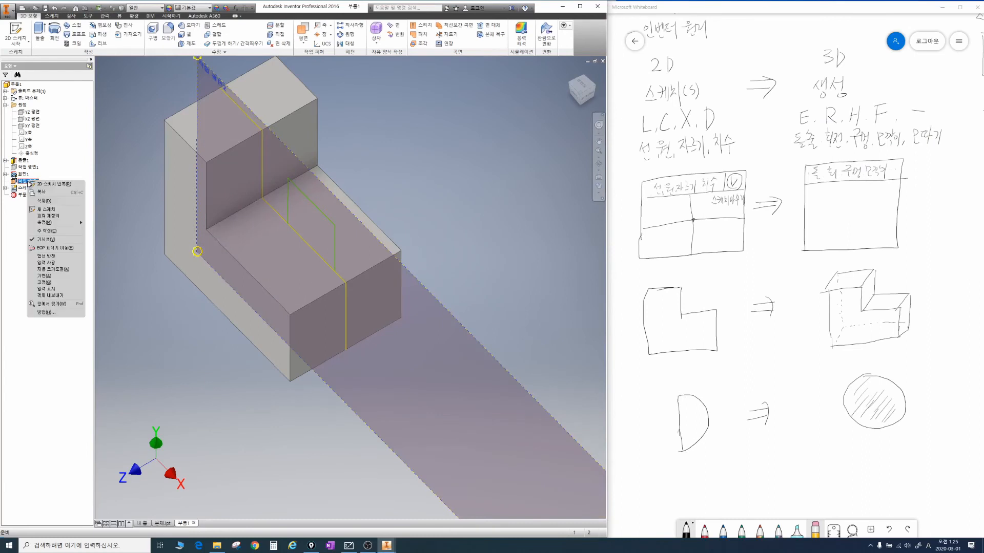
pyautogui.click(41, 240)
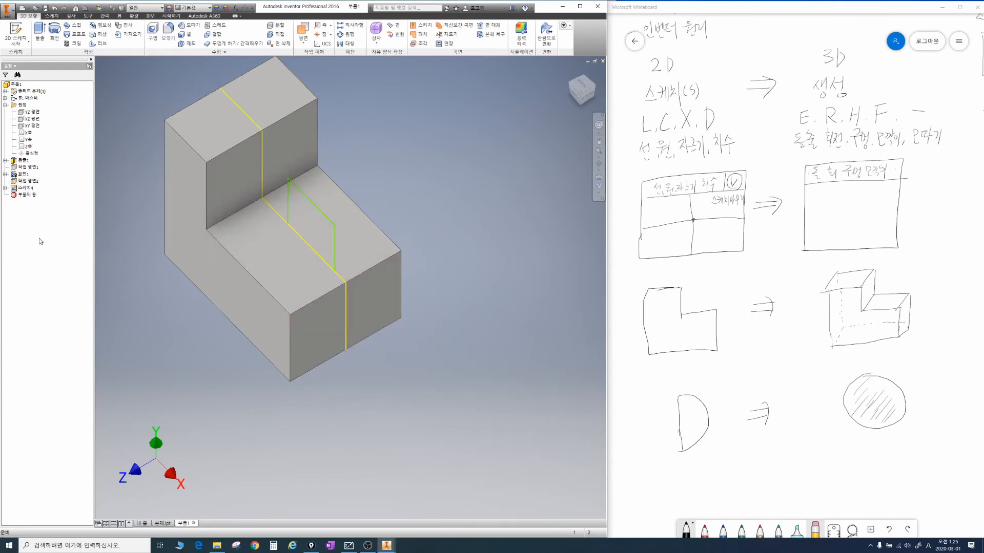
# Step: Frame the letters E, R, H, F in the whiteboard's 3D column in red
pyautogui.scroll(3, 334, 240)
pyautogui.scroll(-4, 331, 239)
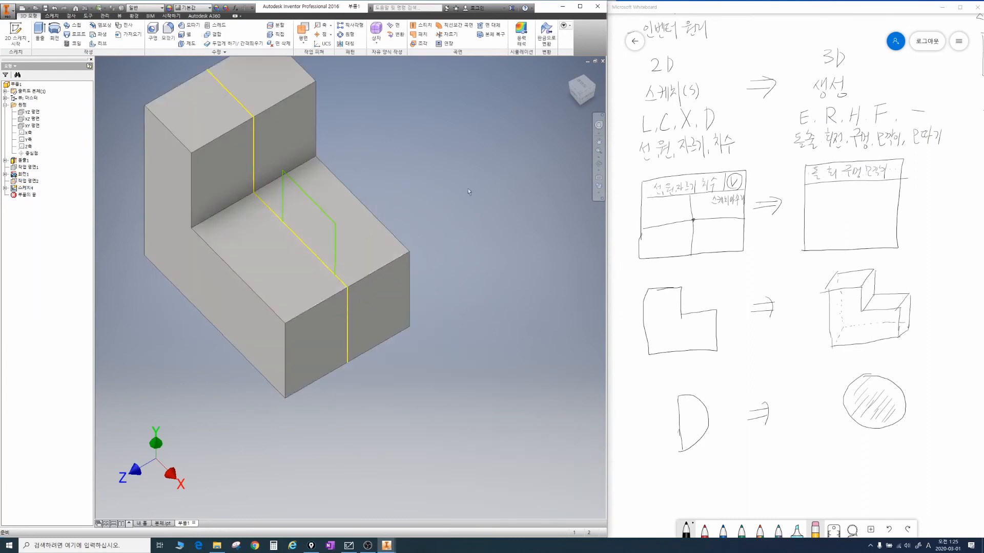
pyautogui.moveTo(793, 131)
pyautogui.mouseDown()
pyautogui.moveTo(912, 125)
pyautogui.moveTo(894, 102)
pyautogui.moveTo(789, 97)
pyautogui.moveTo(792, 127)
pyautogui.mouseUp()
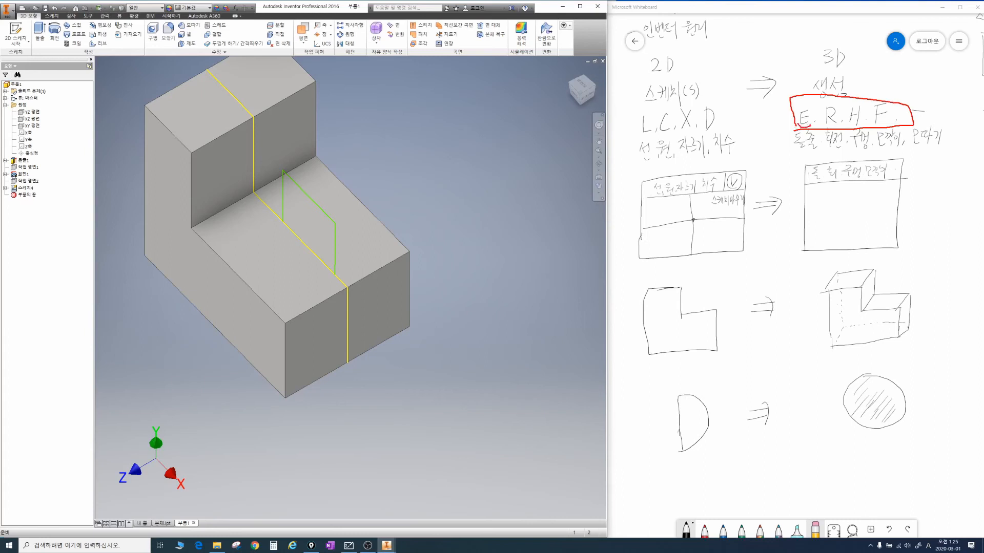
# Step: Underline the letter E in the whiteboard's 3D column in red and clear the strokes
pyautogui.moveTo(796, 122); pyautogui.dragTo(812, 122)
pyautogui.press('Escape')
# Step: Extrude the rectangle sketched on the mid plane, pulling the extrusion preview to a distance of 6.25 mm
pyautogui.press('e')
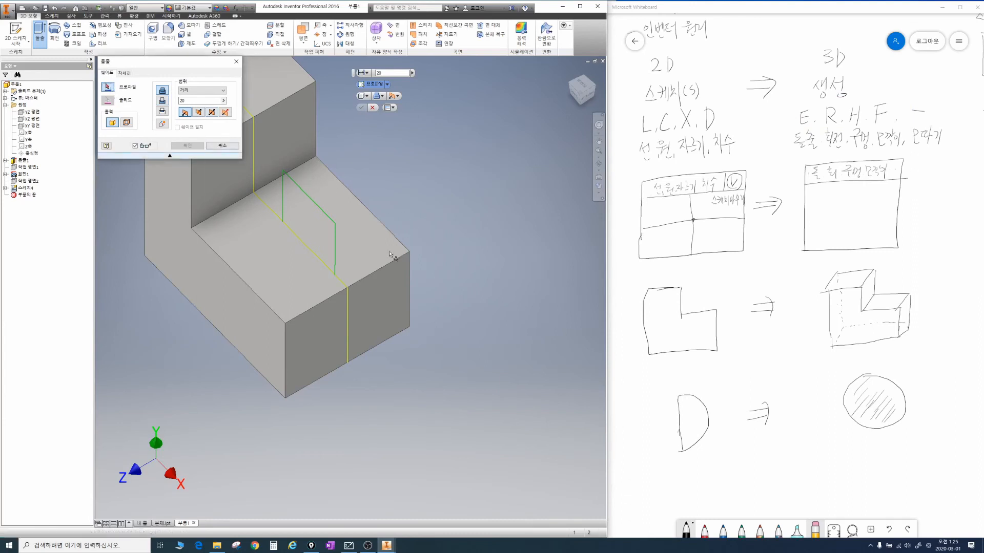
pyautogui.scroll(3, 302, 220)
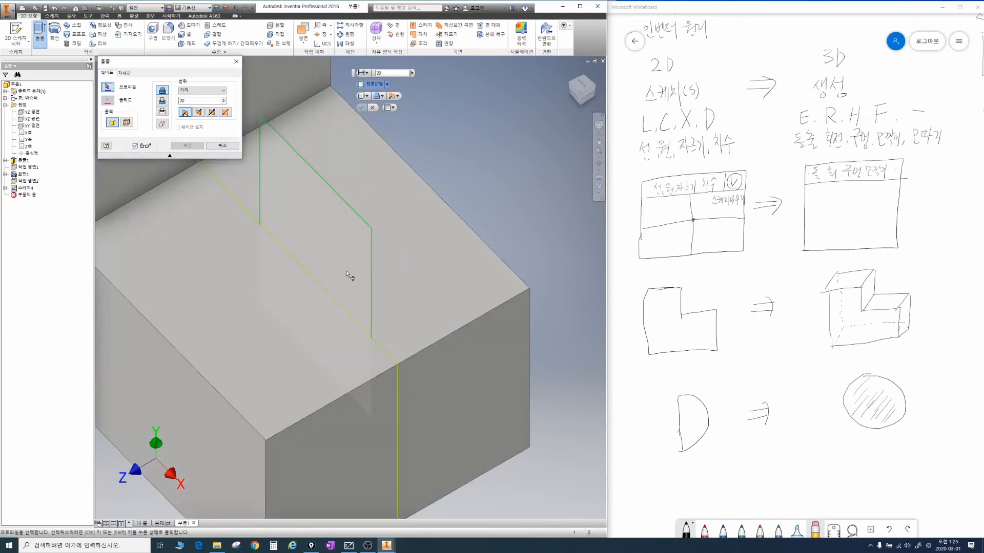
pyautogui.moveTo(256, 116)
pyautogui.mouseDown()
pyautogui.moveTo(360, 198)
pyautogui.moveTo(355, 358)
pyautogui.moveTo(229, 308)
pyautogui.moveTo(275, 144)
pyautogui.mouseUp()
pyautogui.press('Escape')
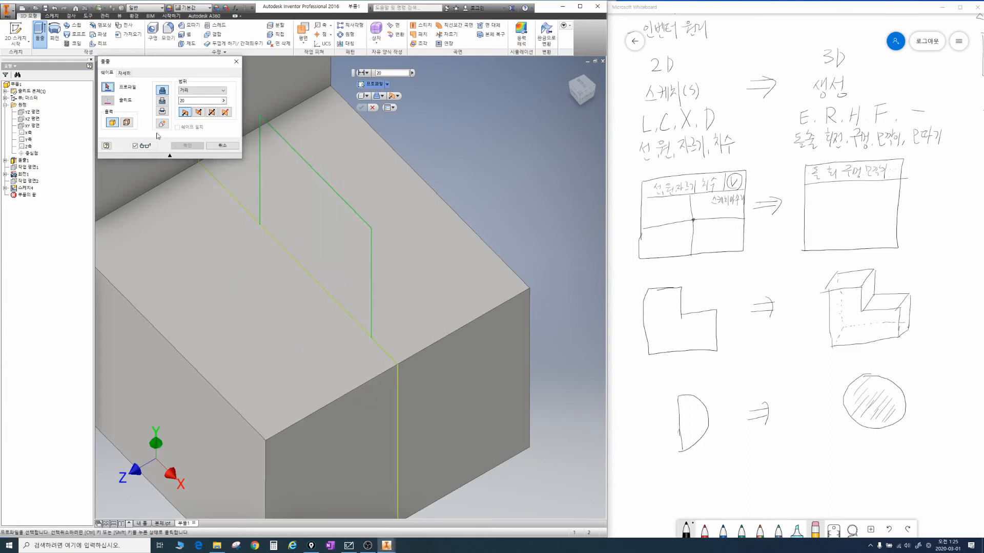
pyautogui.click(296, 195)
pyautogui.scroll(-5, 383, 256)
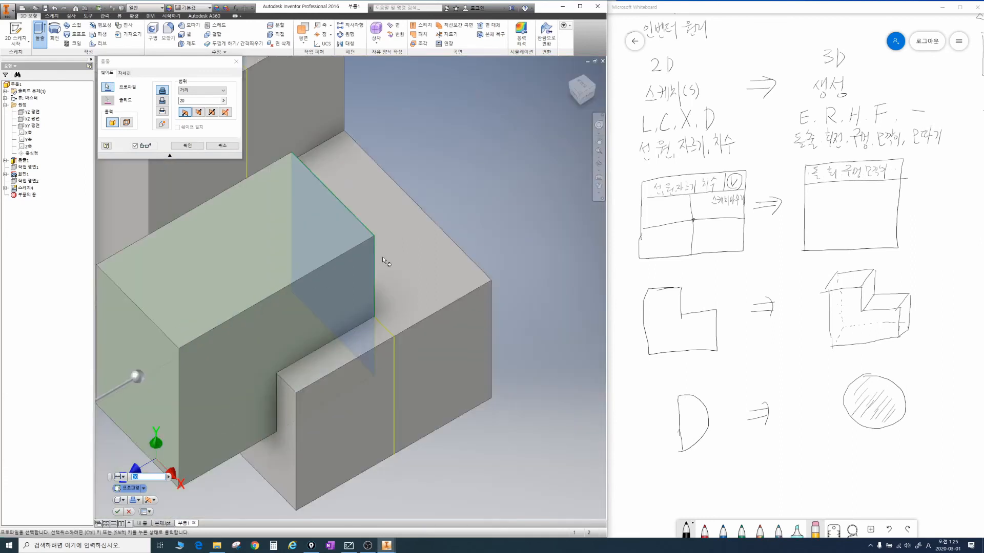
pyautogui.scroll(2, 303, 288)
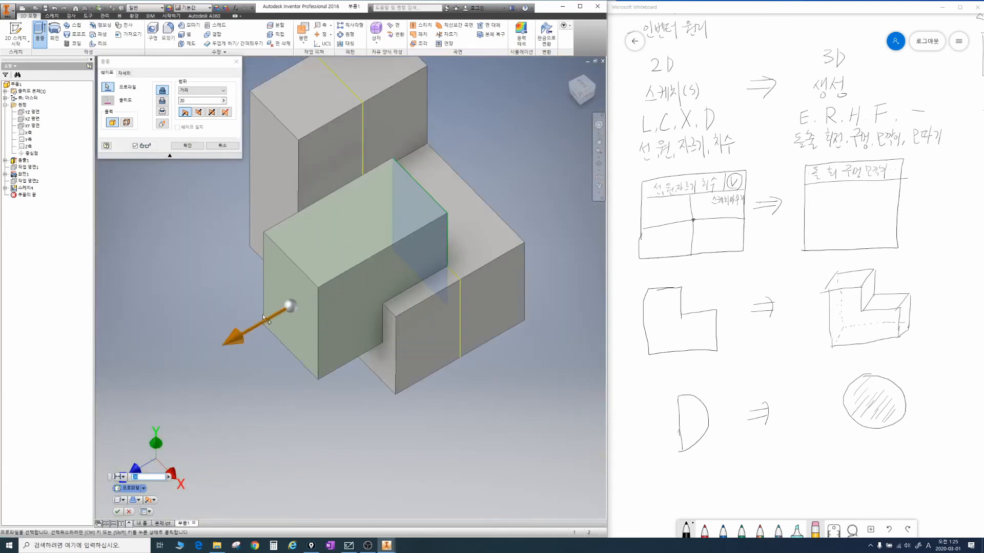
pyautogui.moveTo(233, 336); pyautogui.dragTo(512, 177)
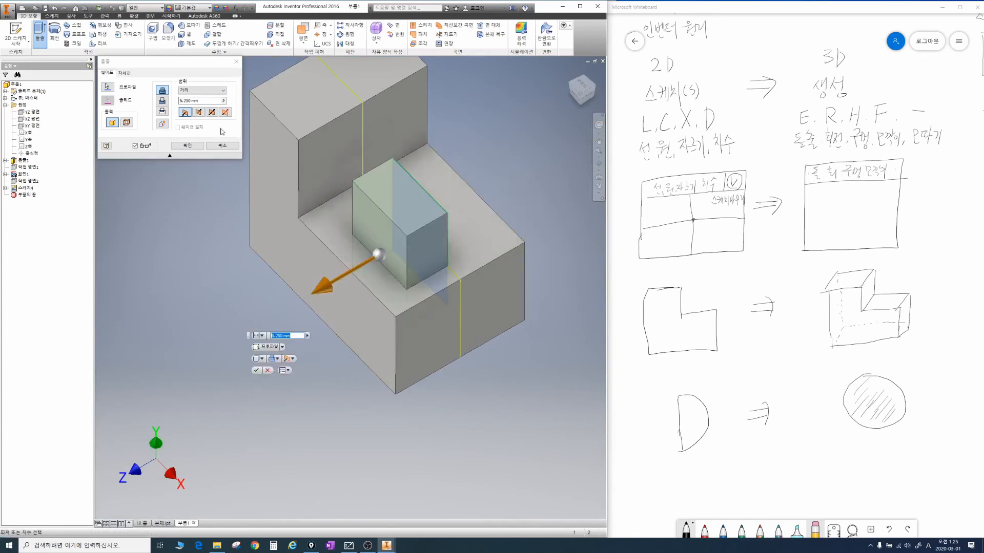
# Step: Turn the extrusion into a symmetric cut with a distance of 10 mm and create the pocket in the lower step
pyautogui.click(212, 112)
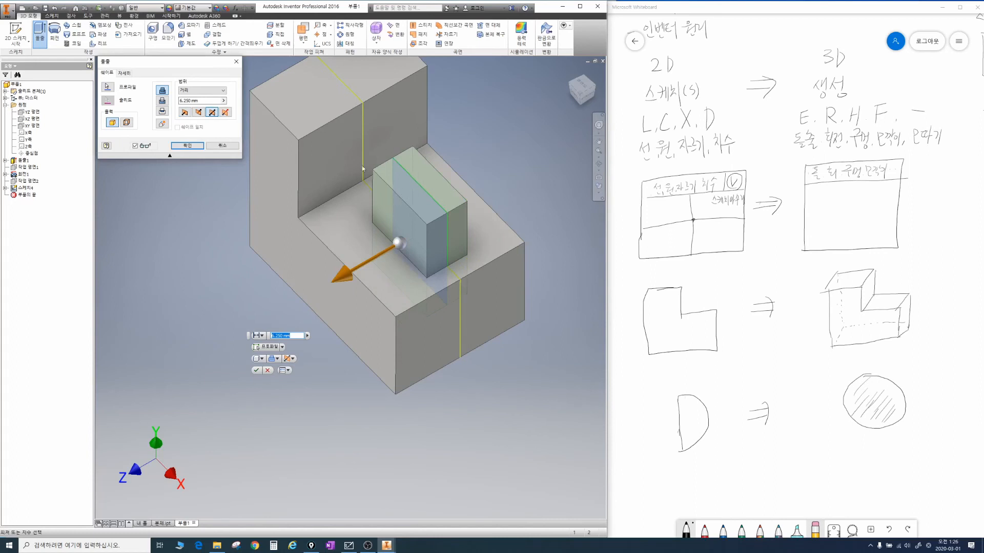
pyautogui.moveTo(213, 101); pyautogui.dragTo(174, 103)
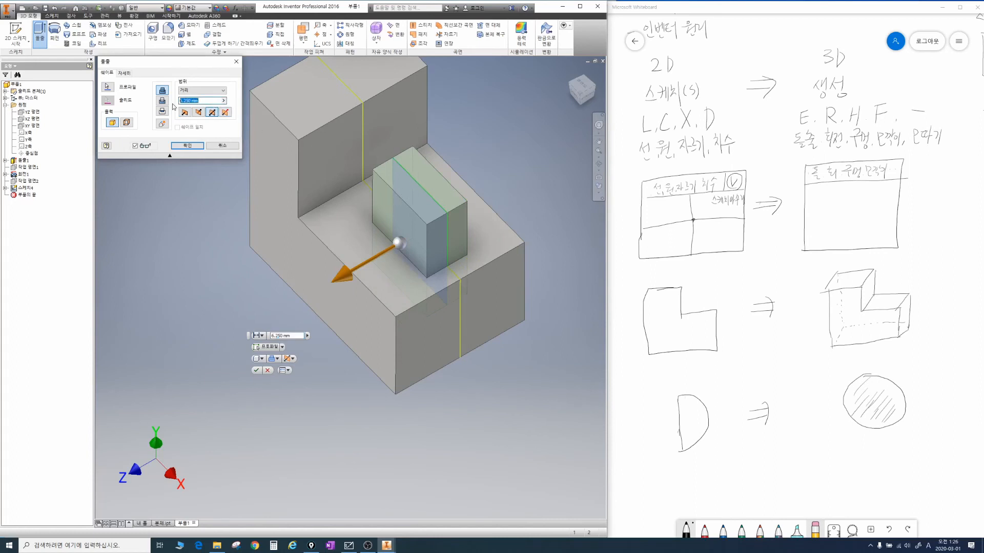
pyautogui.write('10')
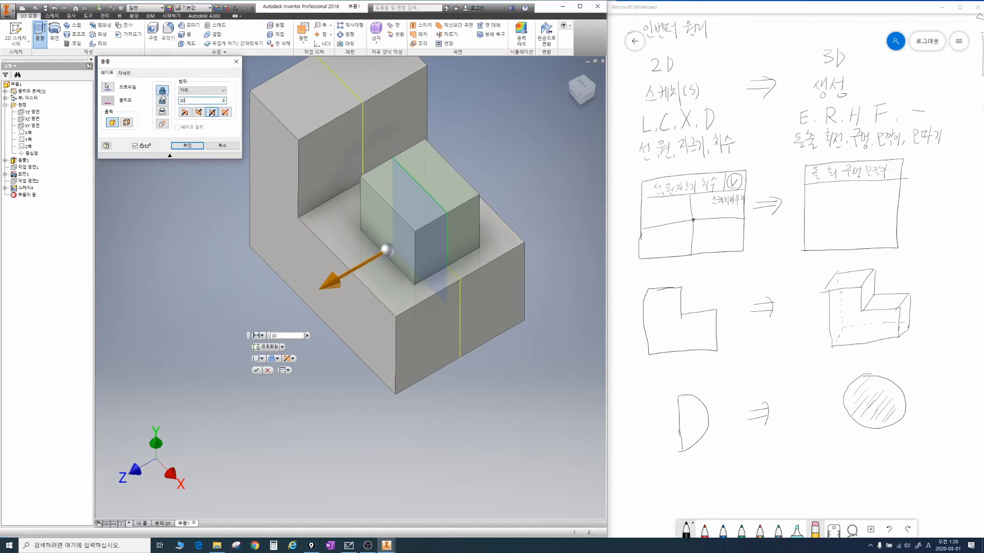
pyautogui.click(162, 101)
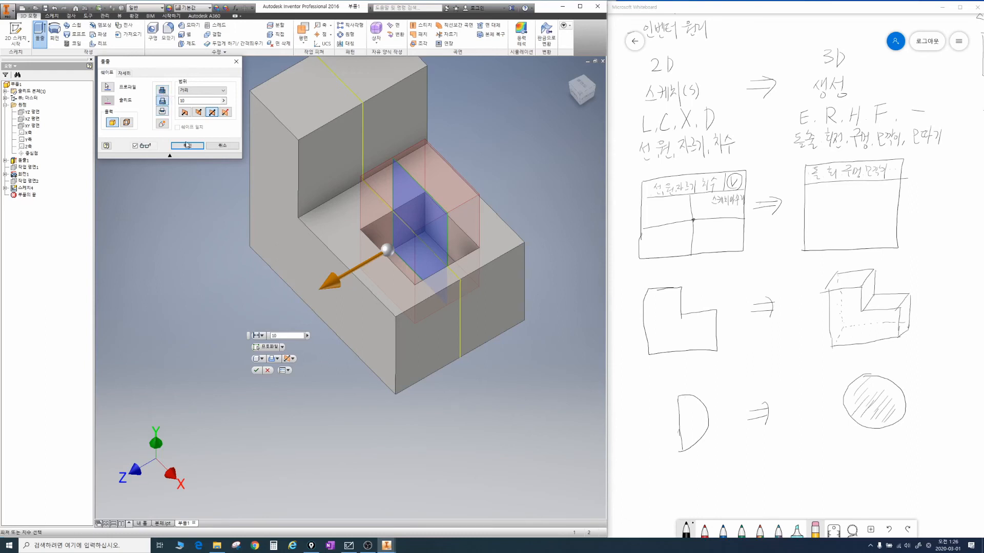
pyautogui.click(188, 146)
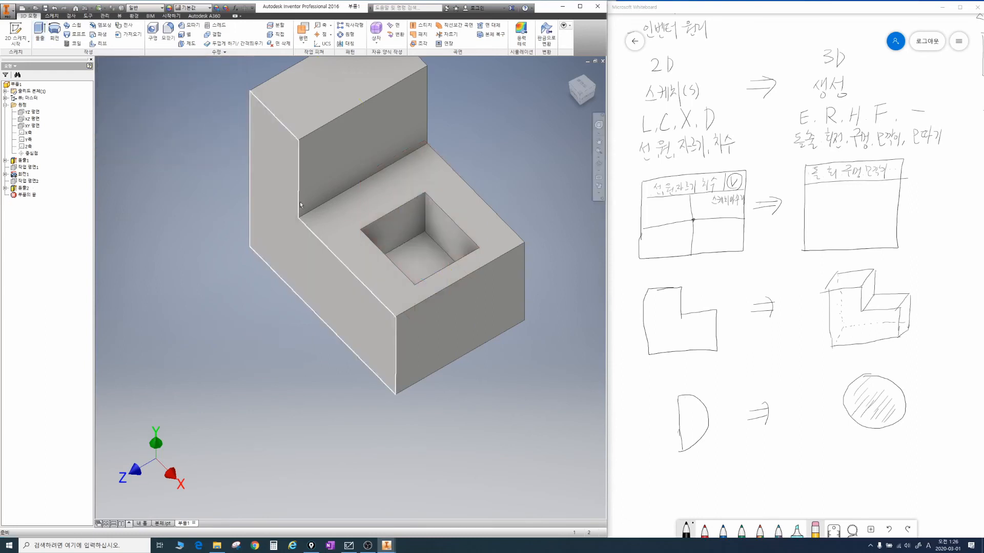
# Step: Examine the pocket in the lower step from different angles, marking it in red and clearing the stroke
pyautogui.press('F4')
pyautogui.moveTo(453, 224); pyautogui.dragTo(450, 242)
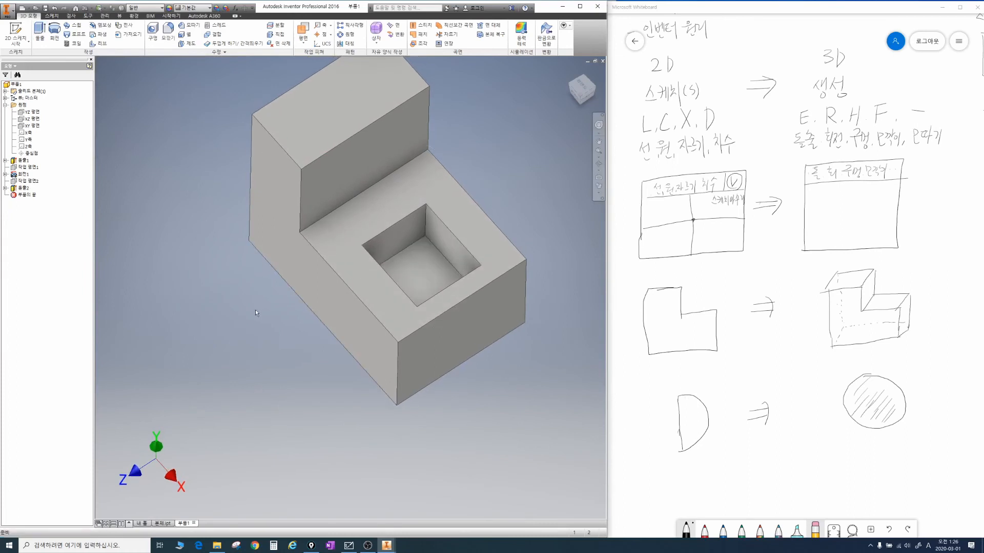
pyautogui.moveTo(458, 286)
pyautogui.mouseDown()
pyautogui.moveTo(385, 268)
pyautogui.moveTo(443, 296)
pyautogui.mouseUp()
pyautogui.press('Escape')
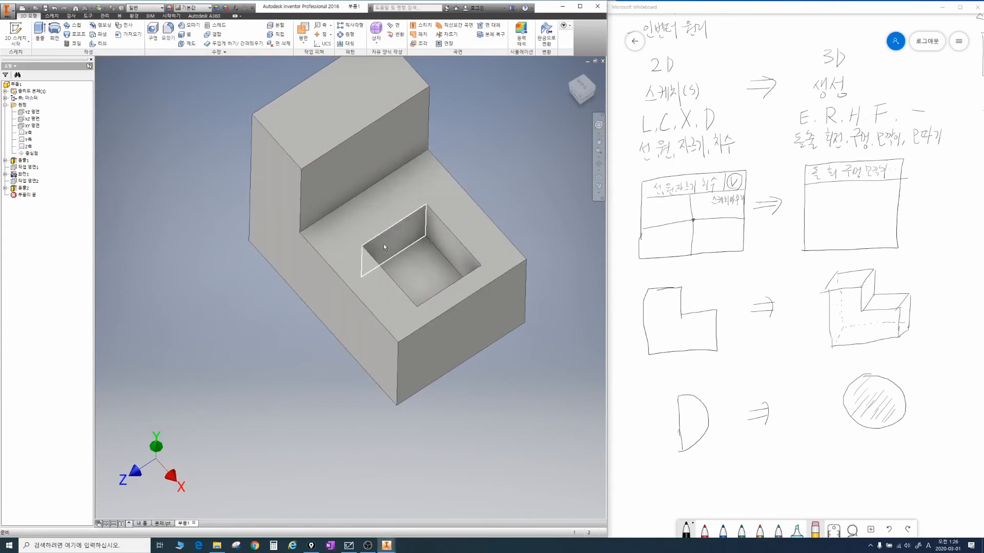
pyautogui.scroll(-5, 409, 236)
pyautogui.scroll(6, 410, 235)
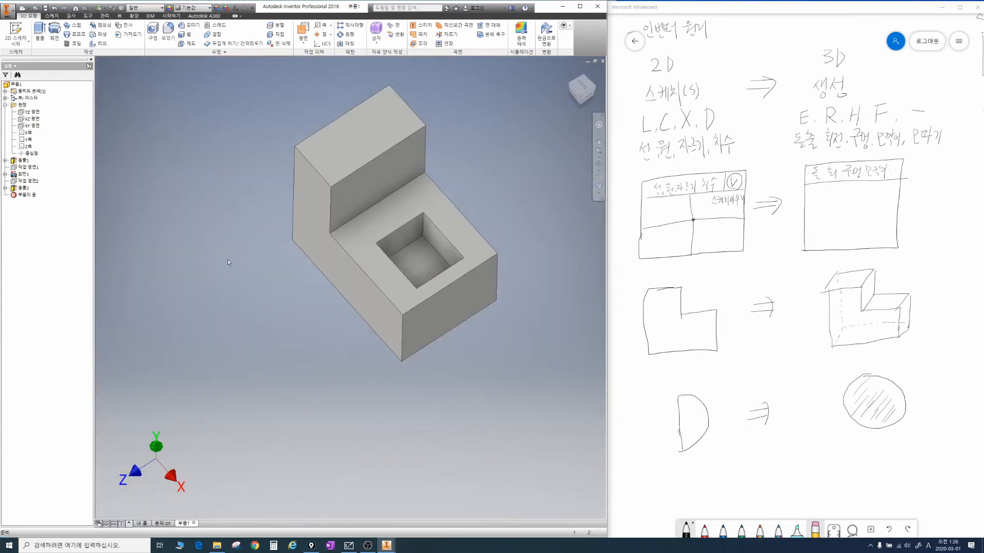
pyautogui.keyDown('shift'); pyautogui.moveTo(494, 215); pyautogui.dragTo(491, 209, button='middle'); pyautogui.keyUp('shift')
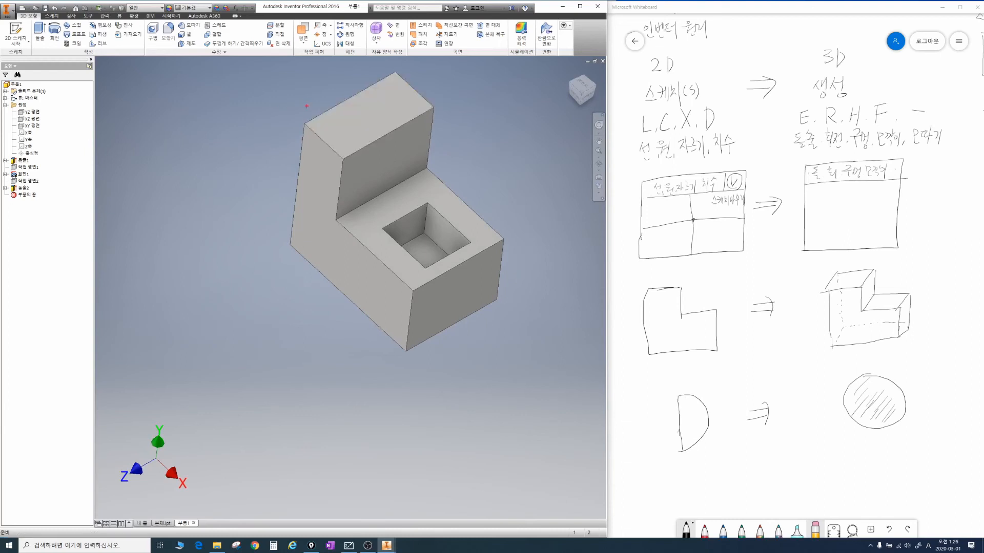
# Step: Select the solid's uppermost face, circle the sketch commands and write an S beside it in red, and clear the strokes
pyautogui.moveTo(358, 126)
pyautogui.mouseDown()
pyautogui.moveTo(349, 72)
pyautogui.moveTo(392, 88)
pyautogui.moveTo(358, 125)
pyautogui.mouseUp()
pyautogui.press('Escape')
pyautogui.click(355, 117)
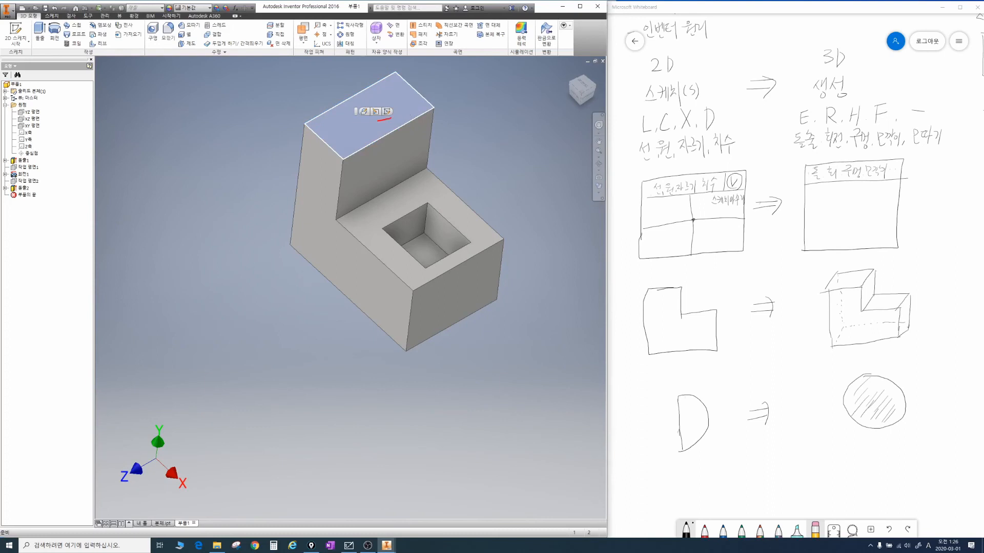
pyautogui.moveTo(378, 121); pyautogui.dragTo(394, 117)
pyautogui.moveTo(30, 49); pyautogui.dragTo(32, 49)
pyautogui.moveTo(495, 105); pyautogui.dragTo(480, 132)
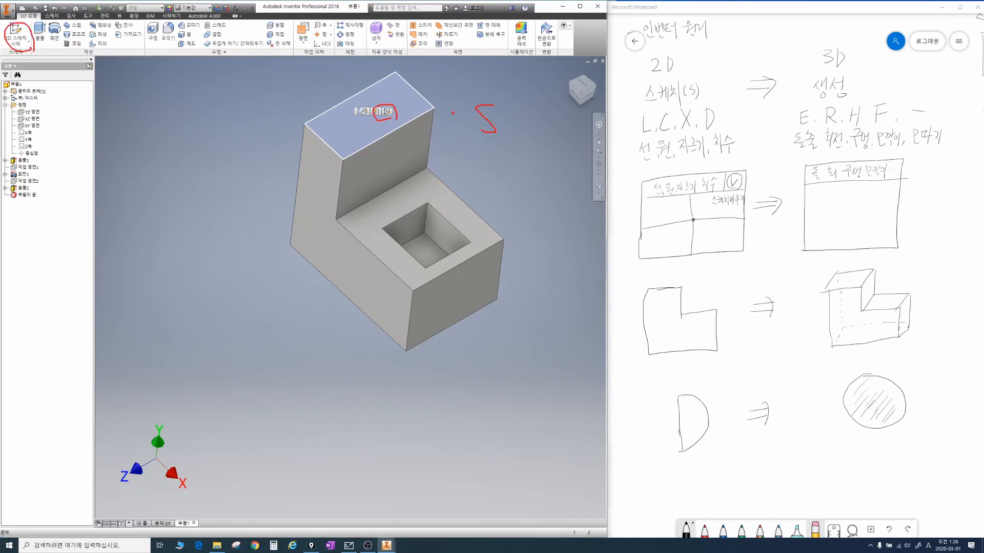
pyautogui.press('Escape')
# Step: Create a sketch on the uppermost face and draw a rectangle about 4.1 mm high inside it
pyautogui.press('s')
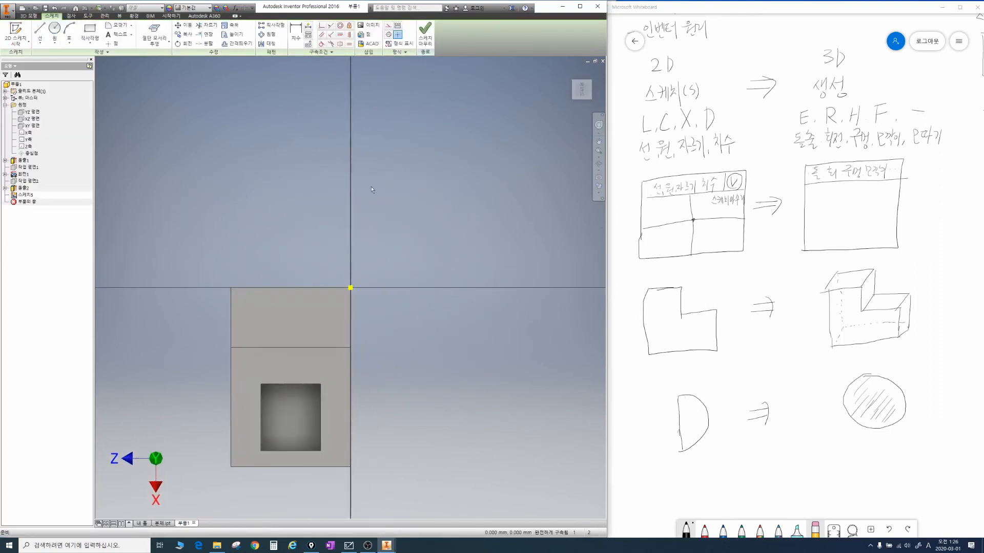
pyautogui.keyDown('shift'); pyautogui.moveTo(378, 315); pyautogui.dragTo(386, 292, button='middle'); pyautogui.keyUp('shift')
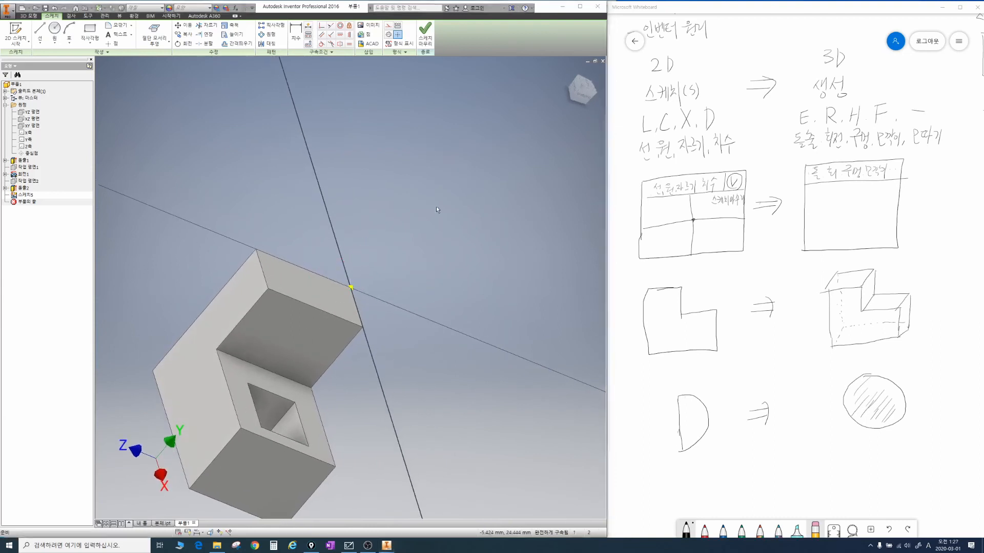
pyautogui.click(583, 88)
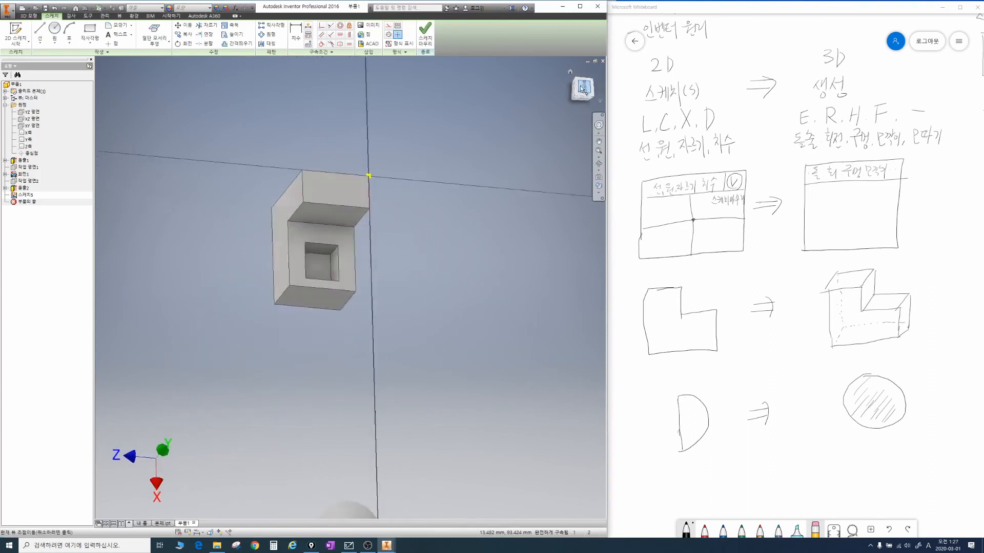
pyautogui.scroll(-10, 344, 137)
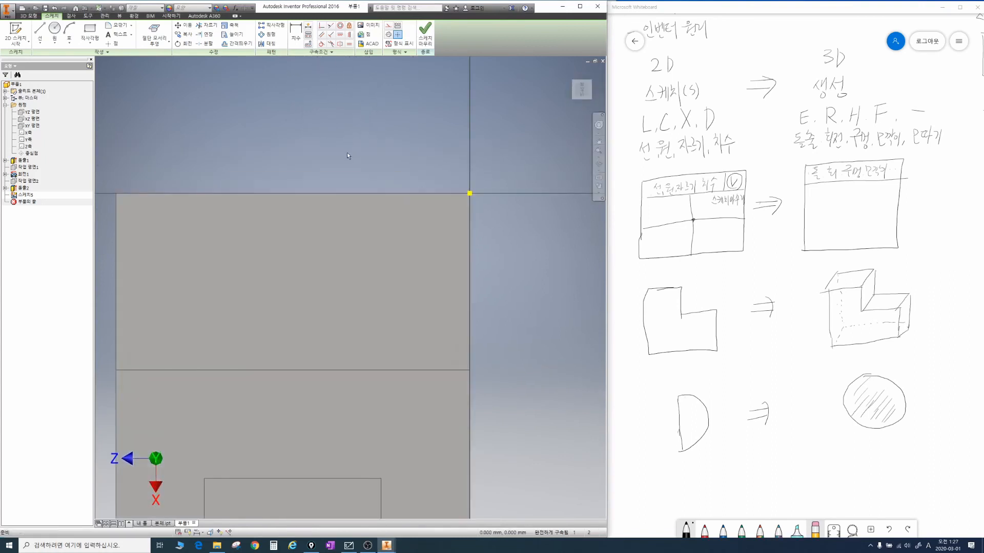
pyautogui.click(90, 31)
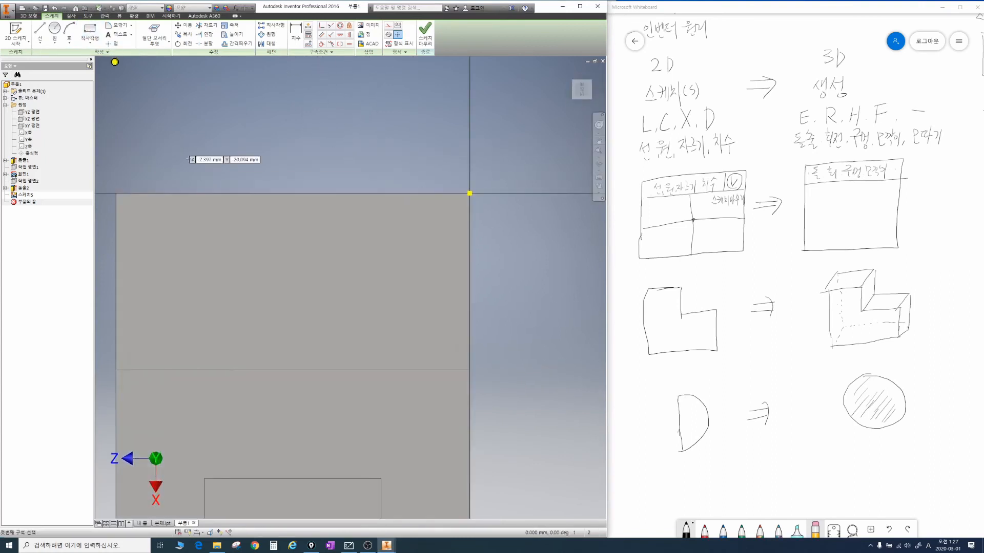
pyautogui.click(239, 231)
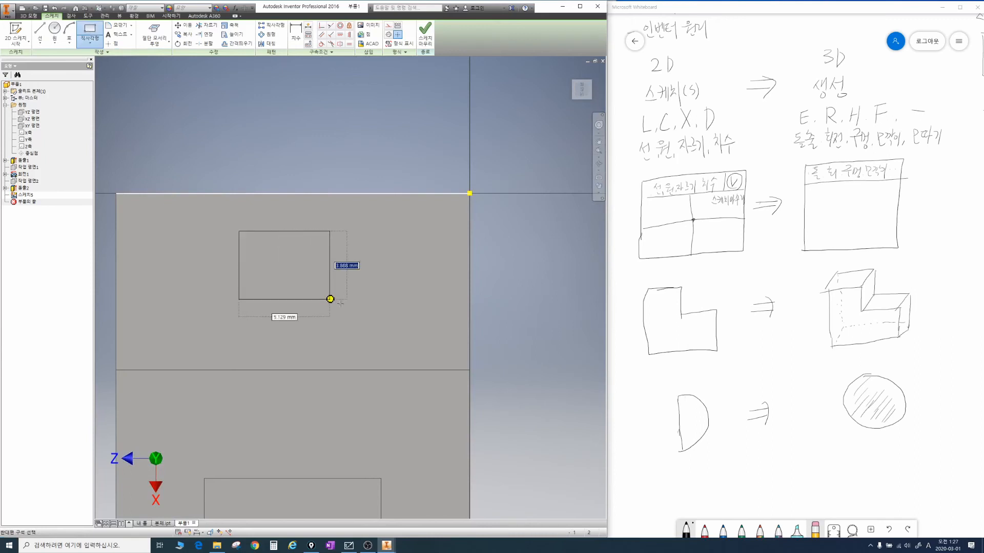
pyautogui.click(340, 304)
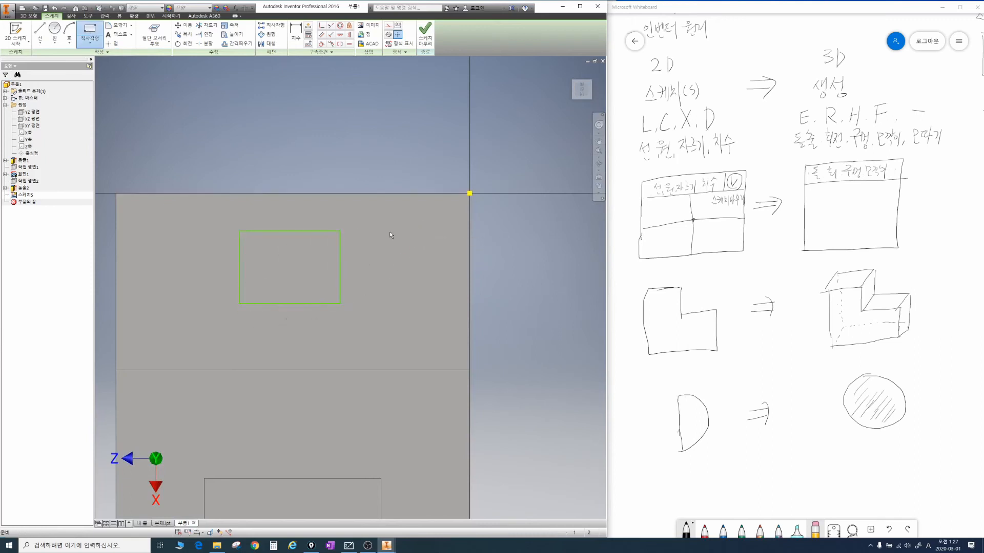
# Step: Dimension the rectangle's height and width to 5 mm each
pyautogui.press('Escape')
pyautogui.press('d')
pyautogui.click(340, 260)
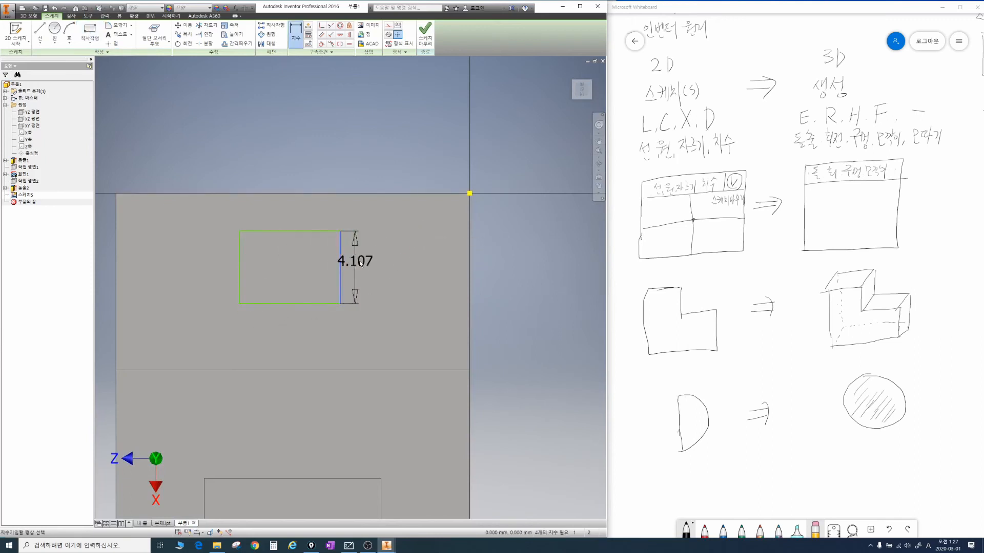
pyautogui.click(398, 263)
pyautogui.write('5')
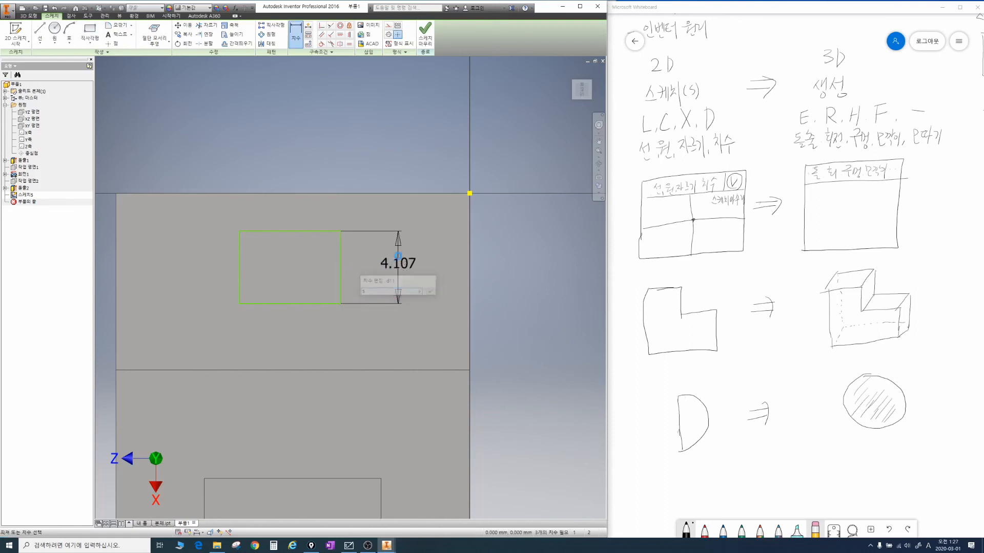
pyautogui.press('Return')
pyautogui.click(273, 239)
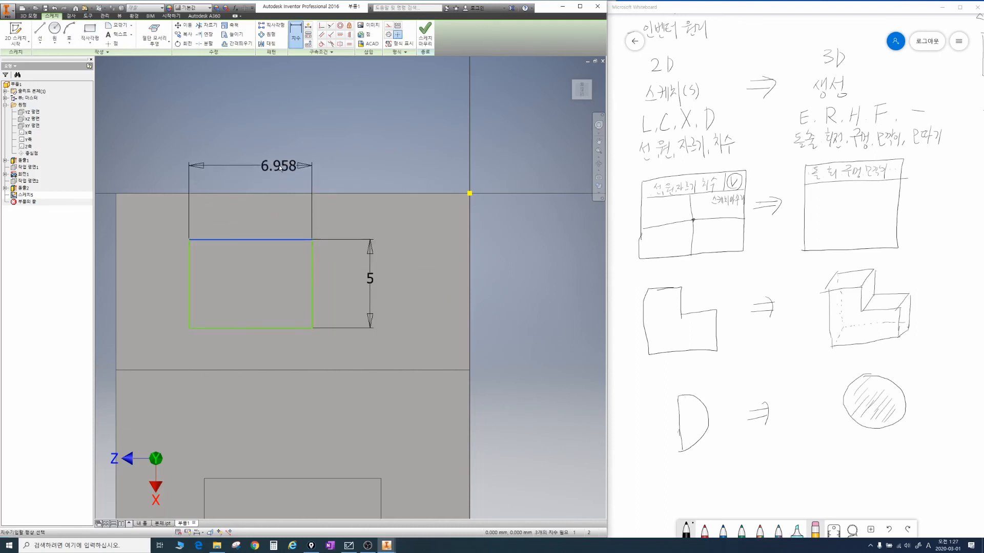
pyautogui.click(279, 165)
pyautogui.write('5')
pyautogui.press('Return')
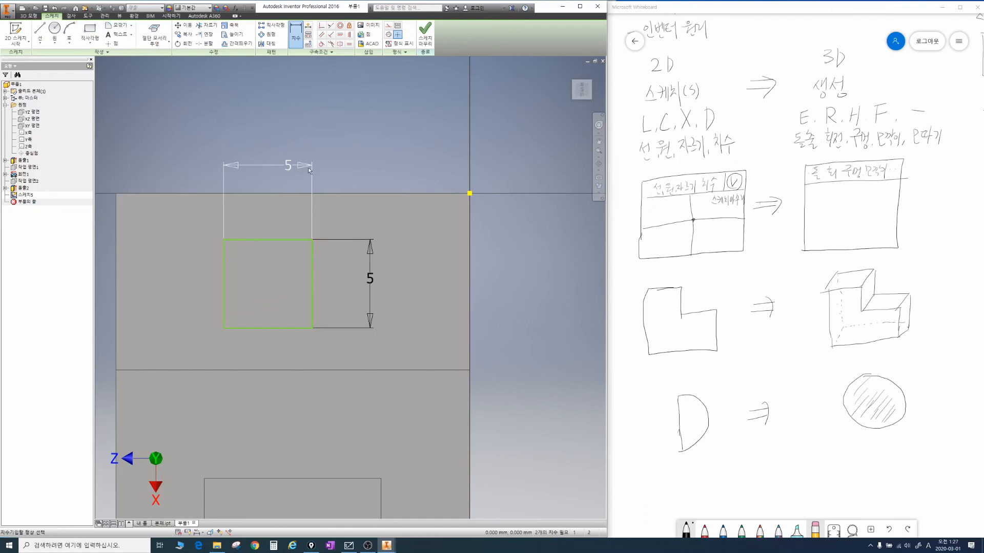
# Step: Circle the whiteboard's letter E and the finish-sketch command in red, link the 2D box to the E, and clear the strokes
pyautogui.press('F4')
pyautogui.moveTo(388, 279)
pyautogui.mouseDown()
pyautogui.moveTo(410, 251)
pyautogui.moveTo(379, 276)
pyautogui.mouseUp()
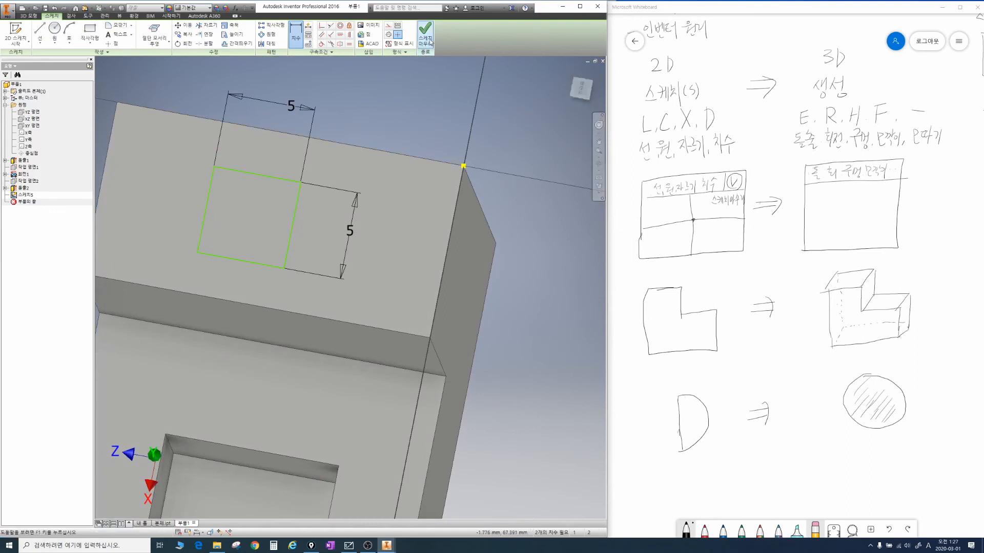
pyautogui.moveTo(804, 133)
pyautogui.mouseDown()
pyautogui.moveTo(788, 123)
pyautogui.moveTo(812, 132)
pyautogui.mouseUp()
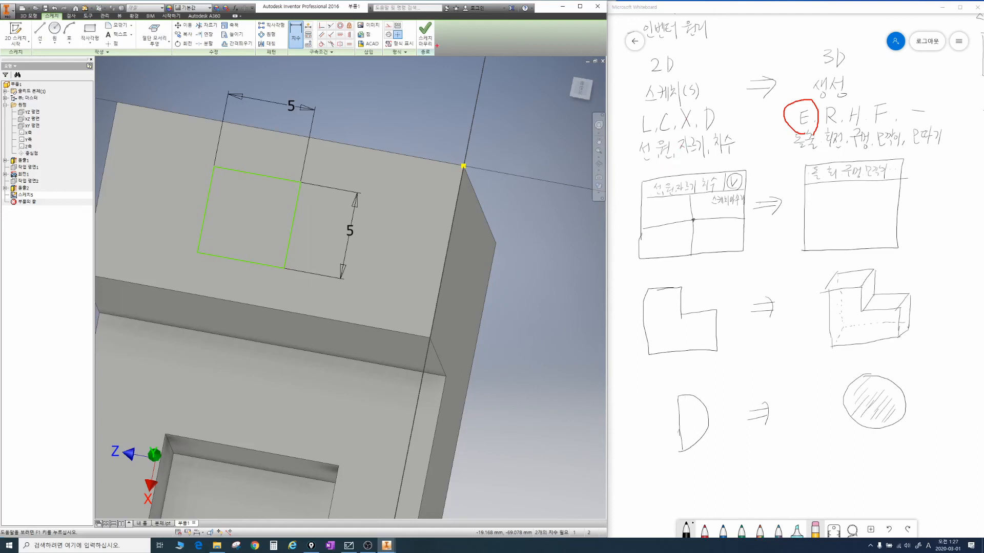
pyautogui.moveTo(431, 49)
pyautogui.mouseDown()
pyautogui.moveTo(419, 52)
pyautogui.moveTo(429, 24)
pyautogui.moveTo(433, 41)
pyautogui.mouseUp()
pyautogui.moveTo(726, 183)
pyautogui.mouseDown()
pyautogui.moveTo(780, 134)
pyautogui.moveTo(787, 138)
pyautogui.mouseUp()
pyautogui.press('Escape')
pyautogui.press('Escape')
# Step: Extrude the 5 mm square 10 mm outward from the solid's uppermost face
pyautogui.moveTo(500, 202); pyautogui.dragTo(537, 192, button='middle')
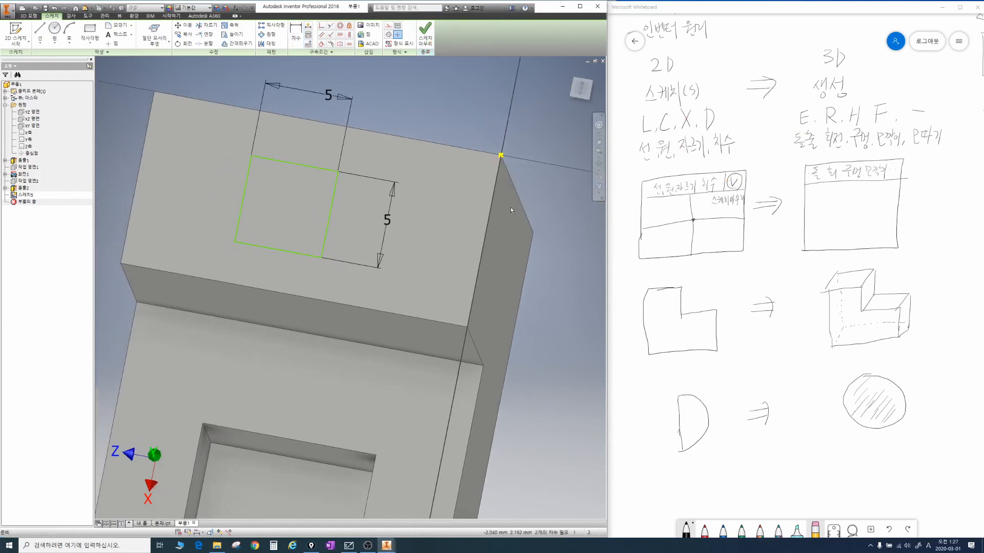
pyautogui.moveTo(439, 238)
pyautogui.keyDown('shift'); pyautogui.mouseDown(button='middle')
pyautogui.moveTo(447, 240)
pyautogui.moveTo(436, 251)
pyautogui.mouseUp(button='middle'); pyautogui.keyUp('shift')
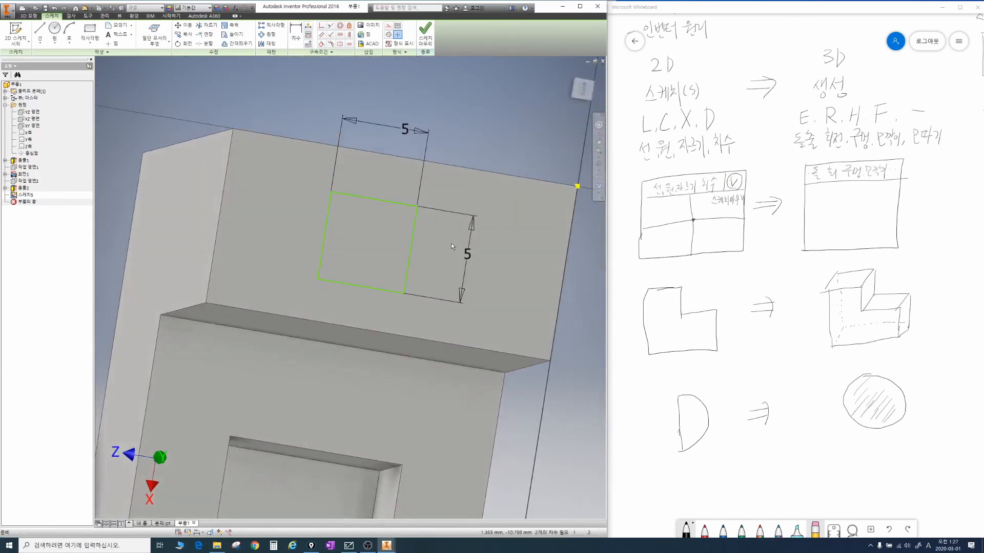
pyautogui.scroll(-3, 451, 245)
pyautogui.scroll(5, 450, 246)
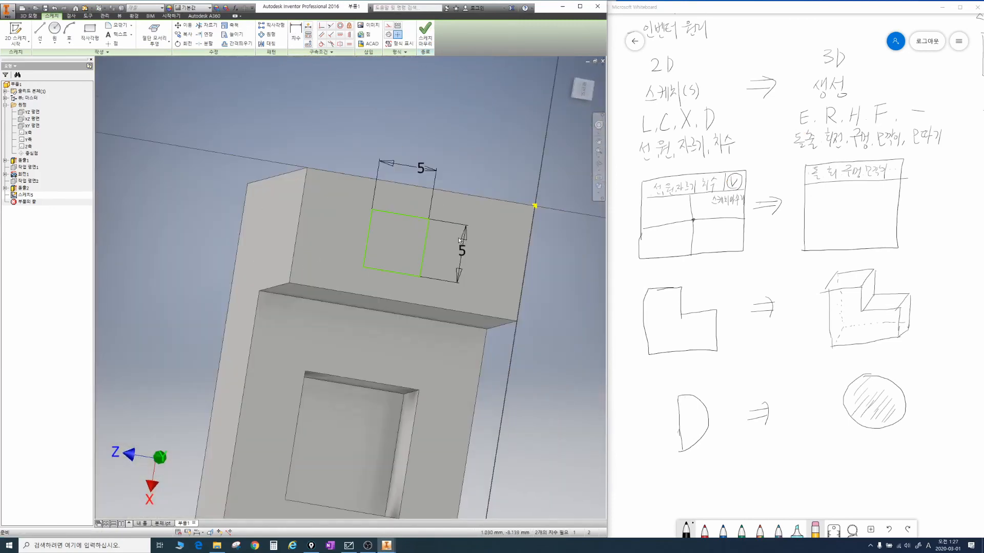
pyautogui.keyDown('shift'); pyautogui.moveTo(459, 238); pyautogui.dragTo(452, 218, button='middle'); pyautogui.keyUp('shift')
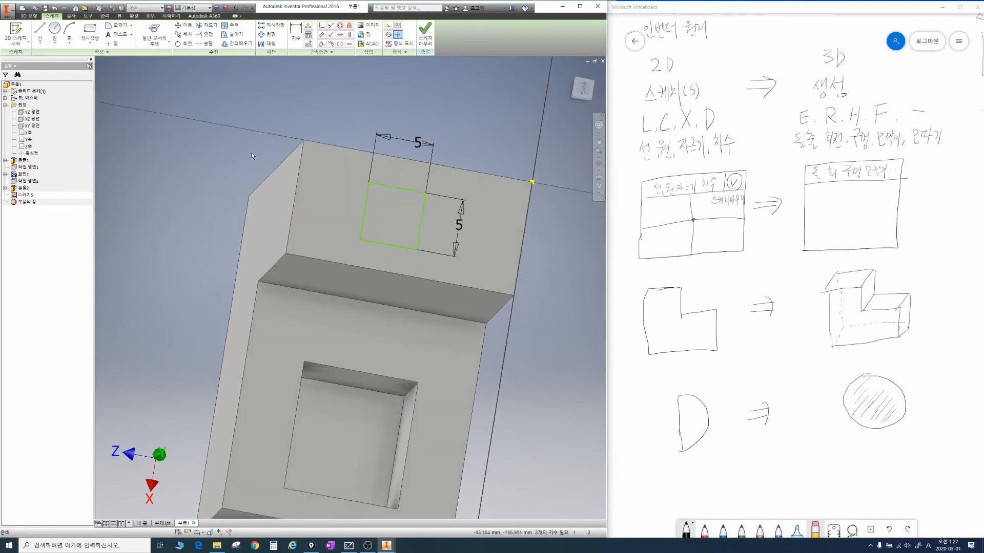
pyautogui.press('e')
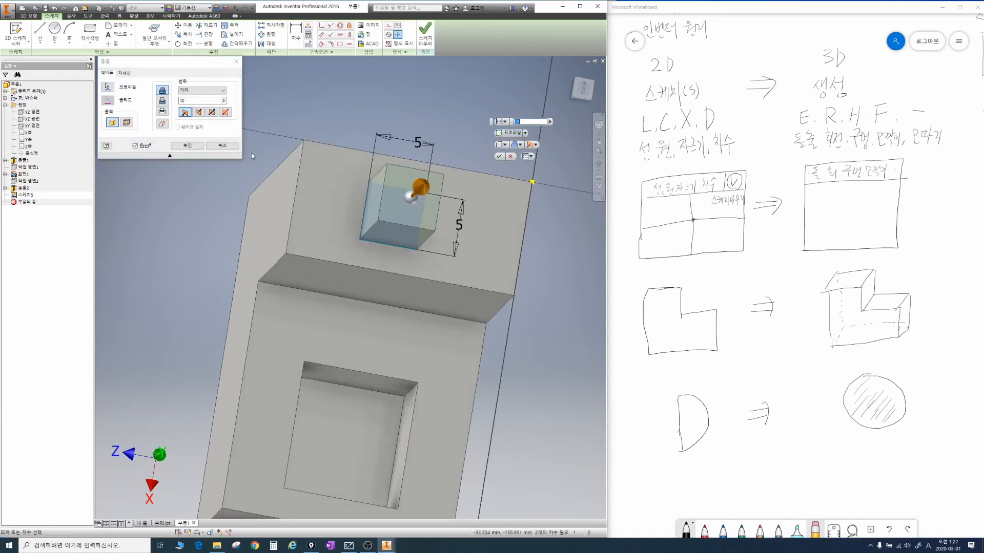
pyautogui.moveTo(415, 202)
pyautogui.keyDown('shift'); pyautogui.mouseDown(button='middle')
pyautogui.moveTo(408, 194)
pyautogui.moveTo(397, 208)
pyautogui.mouseUp(button='middle'); pyautogui.keyUp('shift')
pyautogui.moveTo(282, 140)
pyautogui.mouseDown()
pyautogui.moveTo(312, 159)
pyautogui.moveTo(287, 128)
pyautogui.mouseUp()
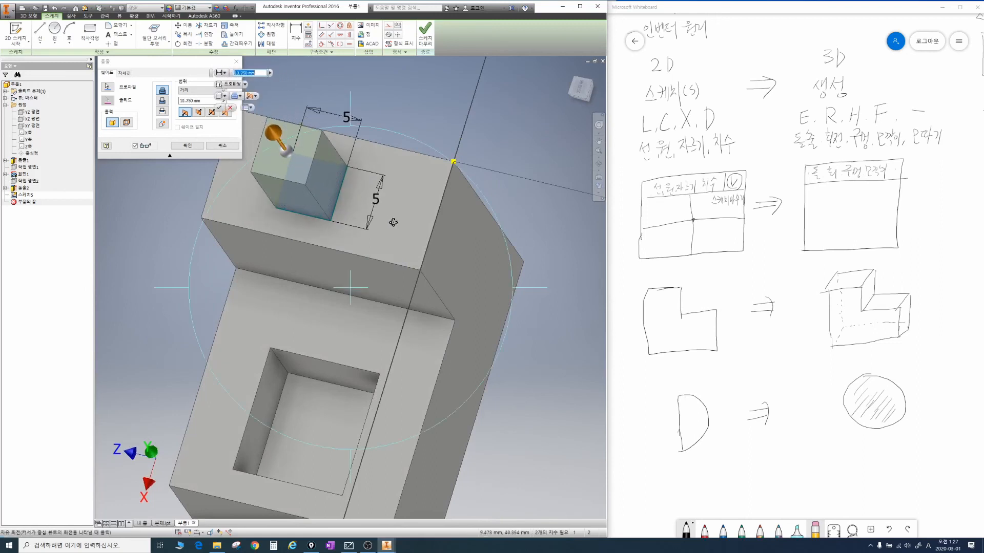
pyautogui.moveTo(402, 221)
pyautogui.keyDown('shift'); pyautogui.mouseDown(button='middle')
pyautogui.moveTo(432, 215)
pyautogui.moveTo(338, 270)
pyautogui.moveTo(419, 226)
pyautogui.moveTo(408, 233)
pyautogui.mouseUp(button='middle'); pyautogui.keyUp('shift')
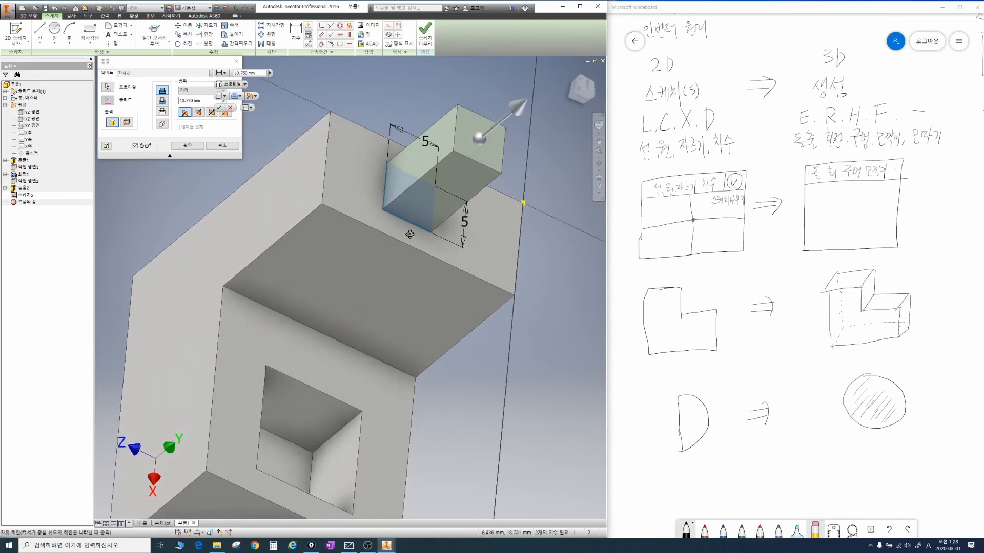
pyautogui.click(180, 101)
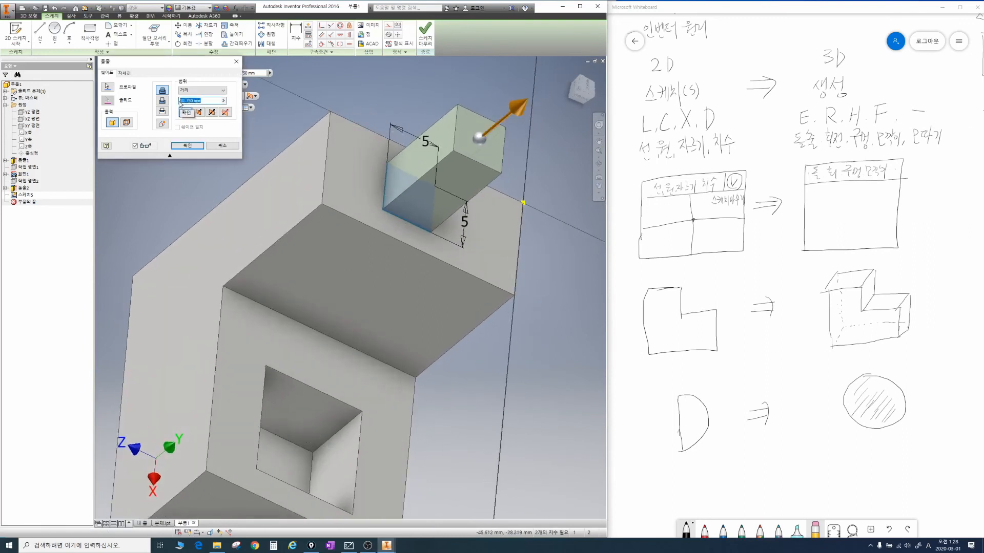
pyautogui.write('10')
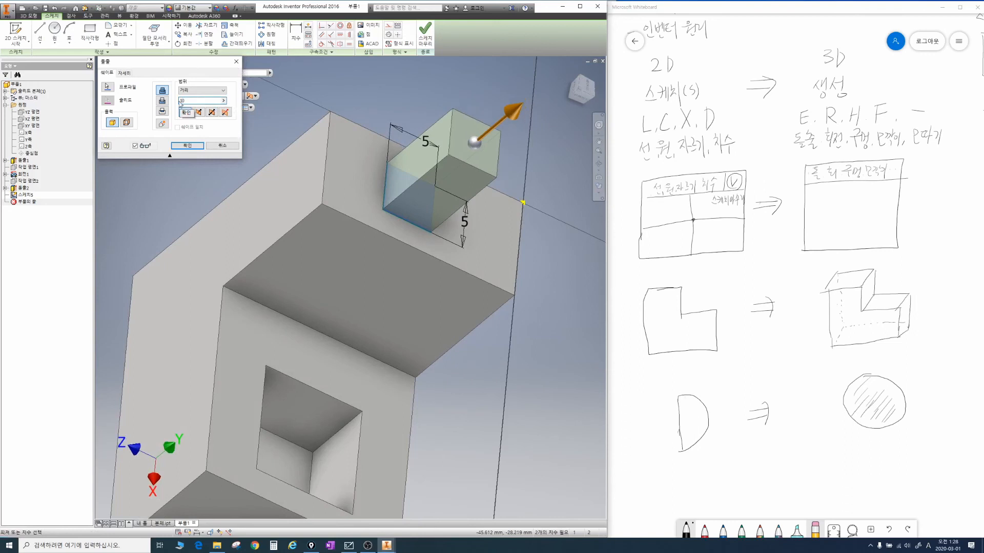
pyautogui.click(187, 145)
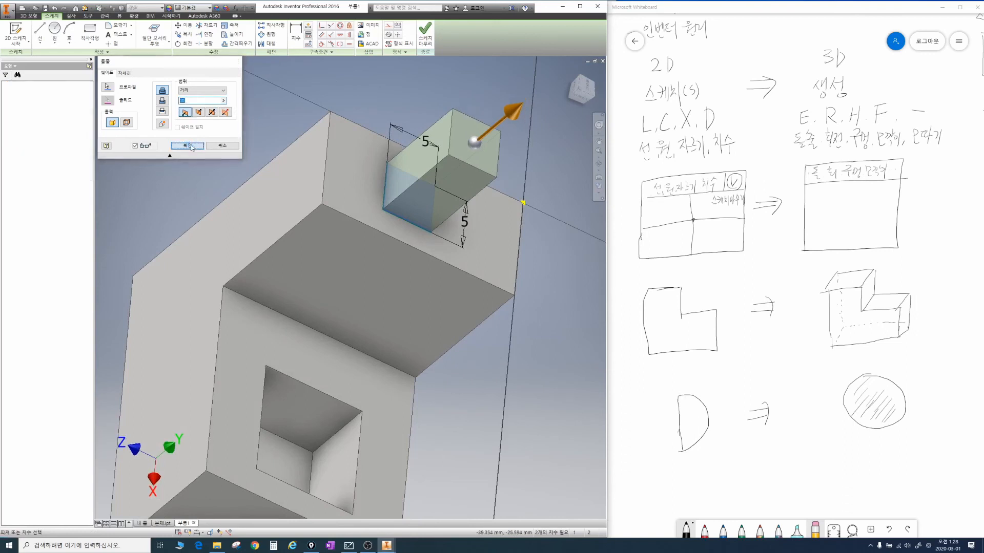
# Step: Mark the first extrusion in the feature history in red and trace the solid's L-shaped profile with an arrow showing its extrusion direction
pyautogui.keyDown('shift'); pyautogui.moveTo(439, 292); pyautogui.dragTo(393, 297, button='middle'); pyautogui.keyUp('shift')
pyautogui.scroll(-3, 223, 302)
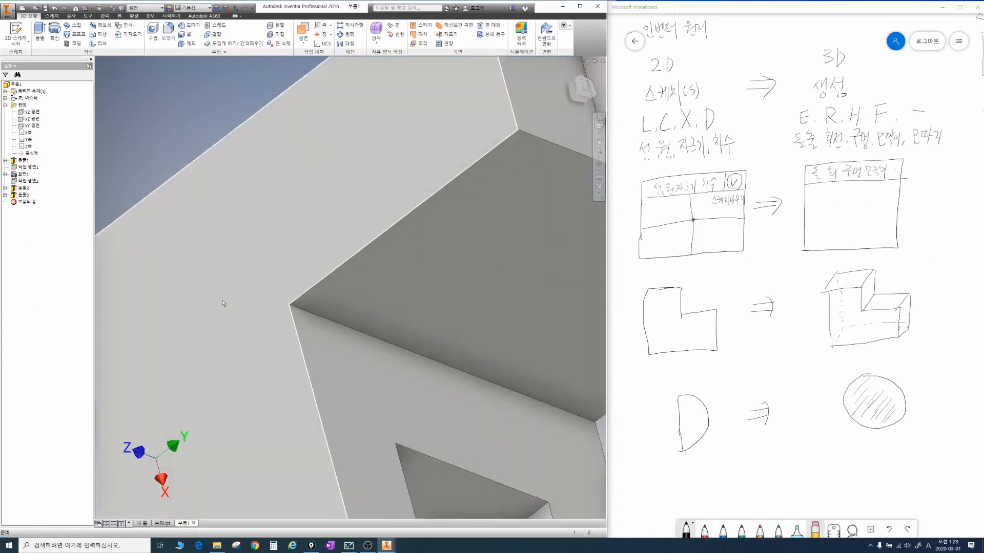
pyautogui.scroll(4, 262, 304)
pyautogui.scroll(2, 319, 330)
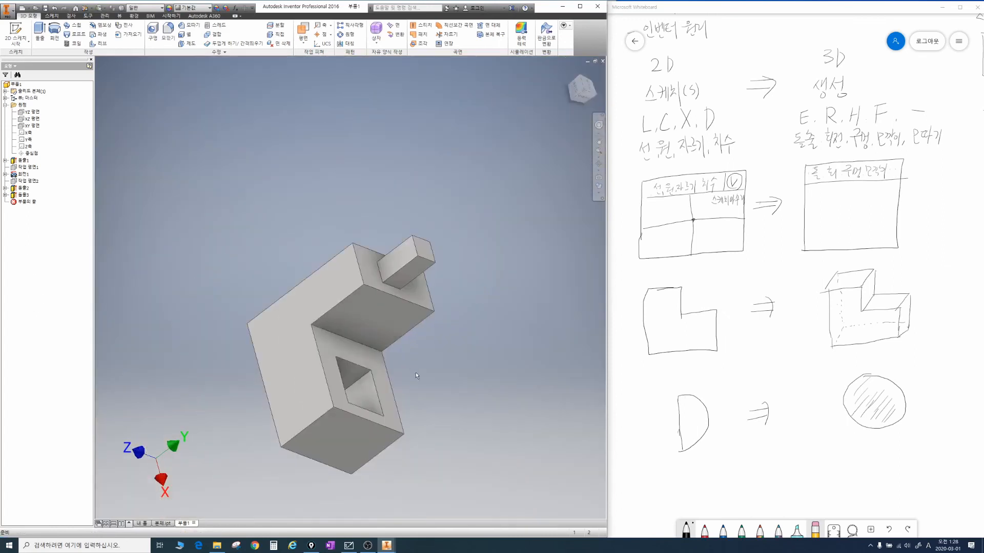
pyautogui.keyDown('shift'); pyautogui.moveTo(428, 363); pyautogui.dragTo(369, 365, button='middle'); pyautogui.keyUp('shift')
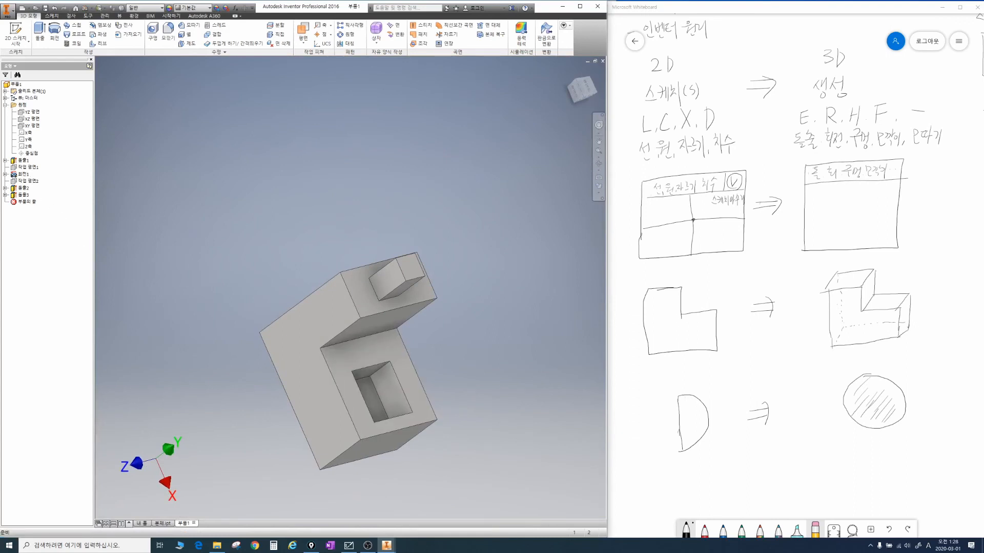
pyautogui.moveTo(31, 163)
pyautogui.mouseDown()
pyautogui.moveTo(13, 166)
pyautogui.moveTo(31, 159)
pyautogui.mouseUp()
pyautogui.moveTo(337, 279)
pyautogui.mouseDown()
pyautogui.moveTo(363, 315)
pyautogui.moveTo(332, 366)
pyautogui.moveTo(348, 435)
pyautogui.moveTo(277, 388)
pyautogui.moveTo(323, 290)
pyautogui.moveTo(369, 266)
pyautogui.mouseUp()
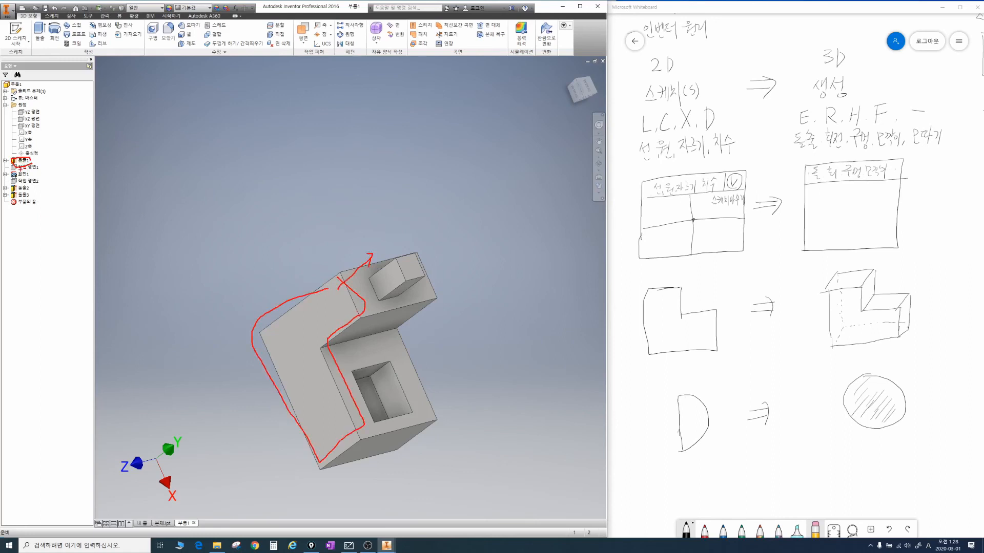
# Step: Mark the revolve feature in the feature history in red and sketch a hatched circle beside the solid to represent the sphere
pyautogui.moveTo(34, 168); pyautogui.dragTo(26, 177)
pyautogui.moveTo(563, 315)
pyautogui.mouseDown()
pyautogui.moveTo(535, 307)
pyautogui.moveTo(589, 303)
pyautogui.moveTo(571, 325)
pyautogui.mouseUp()
pyautogui.moveTo(553, 267); pyautogui.dragTo(533, 300)
pyautogui.moveTo(575, 278)
pyautogui.mouseDown()
pyautogui.moveTo(562, 296)
pyautogui.moveTo(567, 314)
pyautogui.mouseUp()
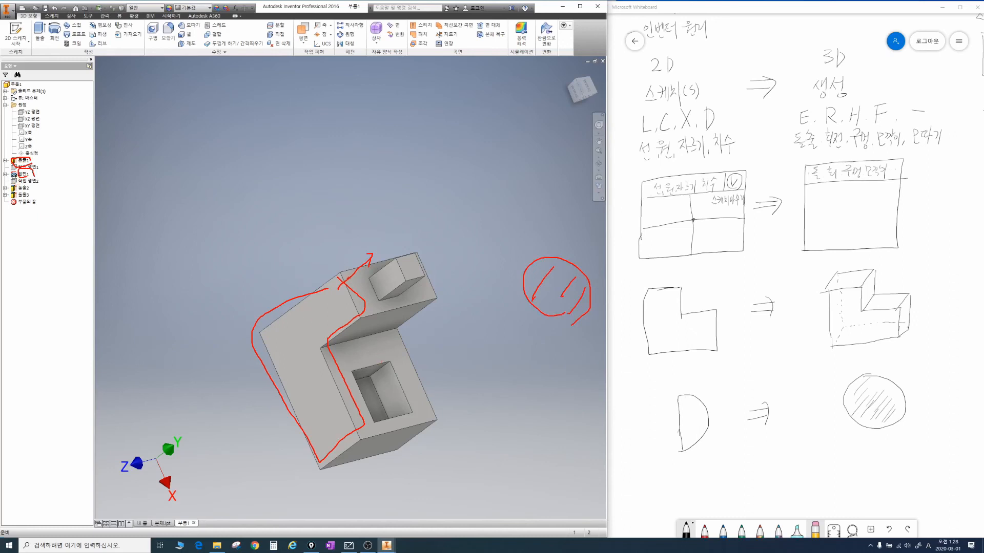
# Step: Draw a red mid-plane line through the solid, mark the second extrusion in the history, and outline the pocket with a direction arrow
pyautogui.moveTo(346, 252); pyautogui.dragTo(428, 458)
pyautogui.moveTo(29, 189); pyautogui.dragTo(19, 192)
pyautogui.moveTo(390, 362)
pyautogui.mouseDown()
pyautogui.moveTo(353, 367)
pyautogui.moveTo(355, 415)
pyautogui.moveTo(390, 367)
pyautogui.moveTo(410, 373)
pyautogui.moveTo(379, 381)
pyautogui.mouseUp()
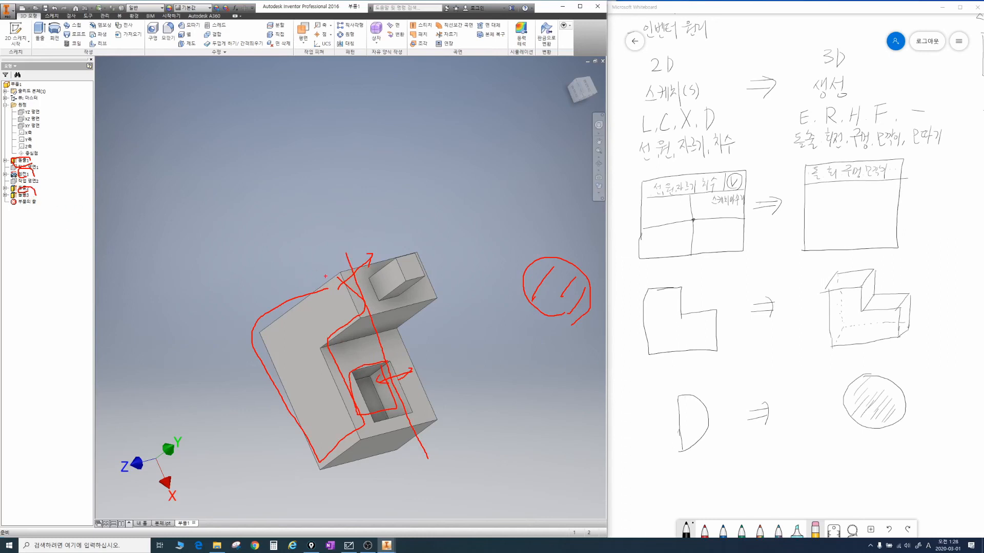
# Step: Trace the small block's square with an extrusion arrow, mark the third extrusion in the history in red, and clear all strokes
pyautogui.moveTo(373, 277)
pyautogui.mouseDown()
pyautogui.moveTo(380, 295)
pyautogui.moveTo(404, 290)
pyautogui.mouseUp()
pyautogui.moveTo(389, 285); pyautogui.dragTo(409, 271)
pyautogui.moveTo(21, 201); pyautogui.dragTo(32, 196)
pyautogui.press('e')
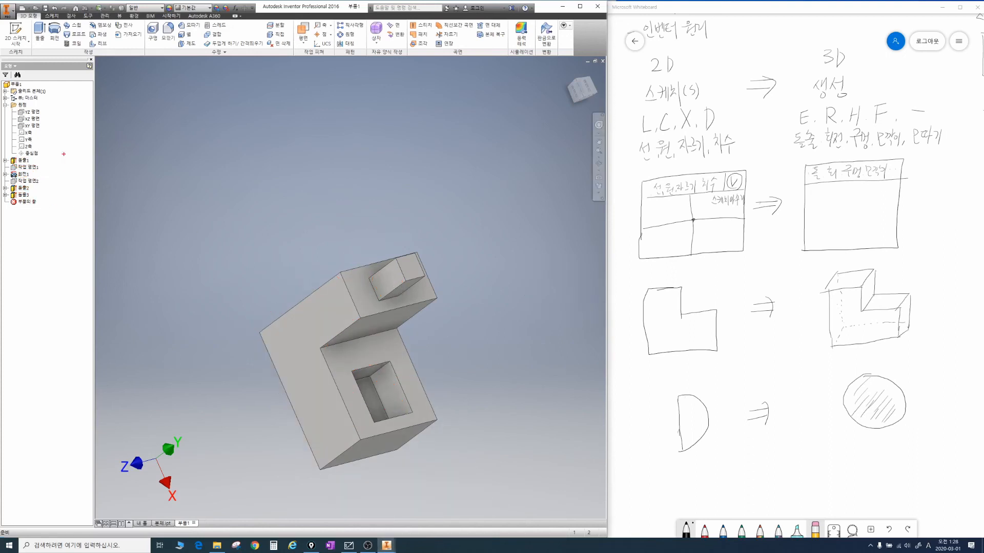
# Step: Draw a red stroke down the feature history, mark the pocket and the second extrusion in red, and clear the strokes
pyautogui.moveTo(64, 153)
pyautogui.mouseDown()
pyautogui.moveTo(62, 201)
pyautogui.moveTo(53, 189)
pyautogui.moveTo(75, 189)
pyautogui.moveTo(63, 200)
pyautogui.mouseUp()
pyautogui.press('Escape')
pyautogui.scroll(-5, 302, 322)
pyautogui.scroll(6, 318, 329)
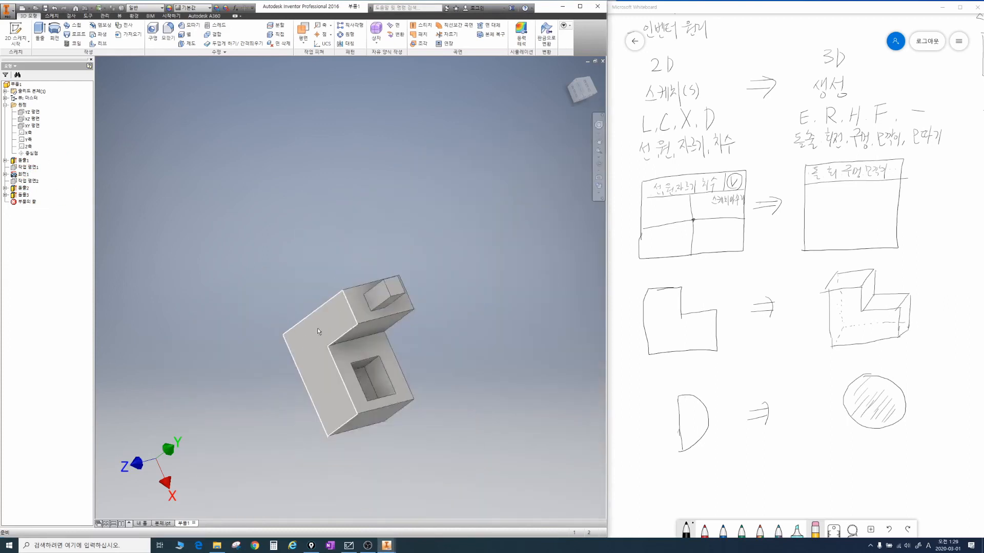
pyautogui.scroll(3, 316, 267)
pyautogui.moveTo(316, 261); pyautogui.dragTo(287, 175, button='middle')
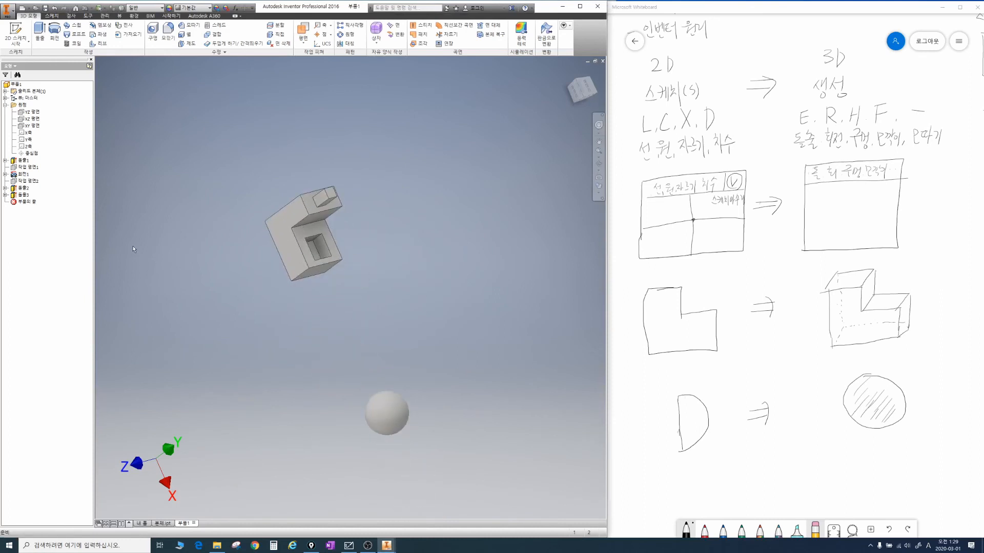
pyautogui.moveTo(332, 259)
pyautogui.mouseDown()
pyautogui.moveTo(301, 247)
pyautogui.moveTo(328, 257)
pyautogui.mouseUp()
pyautogui.moveTo(32, 194); pyautogui.dragTo(17, 195)
pyautogui.press('Escape')
# Step: Expand the second extrusion in the feature history and open its sketch for editing
pyautogui.click(5, 188)
pyautogui.click(5, 188)
pyautogui.click(5, 188)
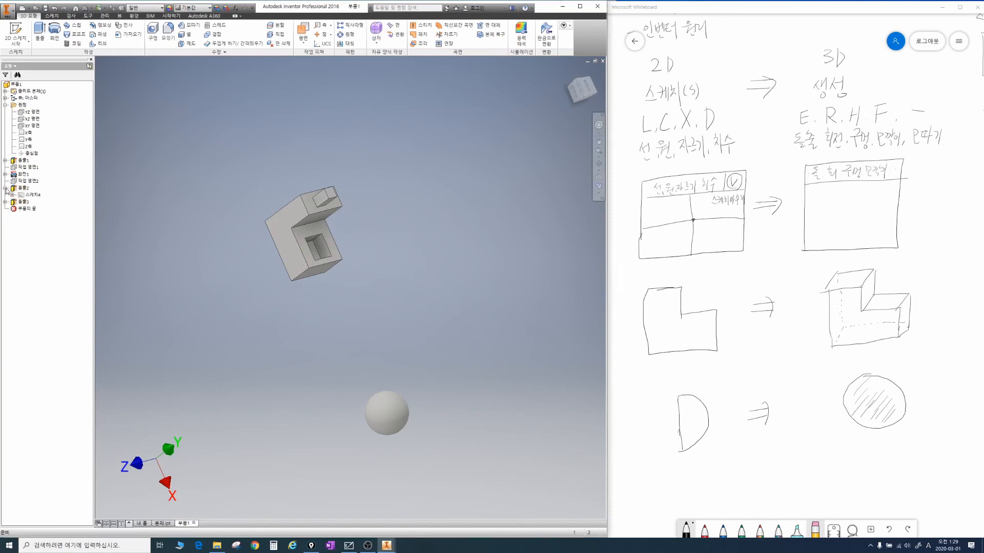
pyautogui.doubleClick(33, 195)
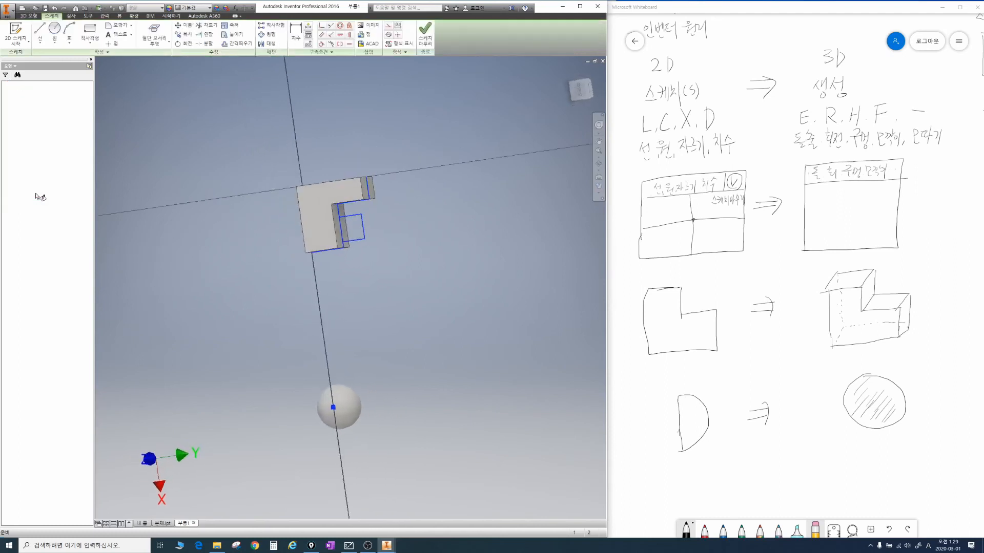
# Step: Narrow the pocket sketch's rectangle by moving its outer vertical edge inward, and stretch its lower edge down well past the solid
pyautogui.scroll(5, 337, 225)
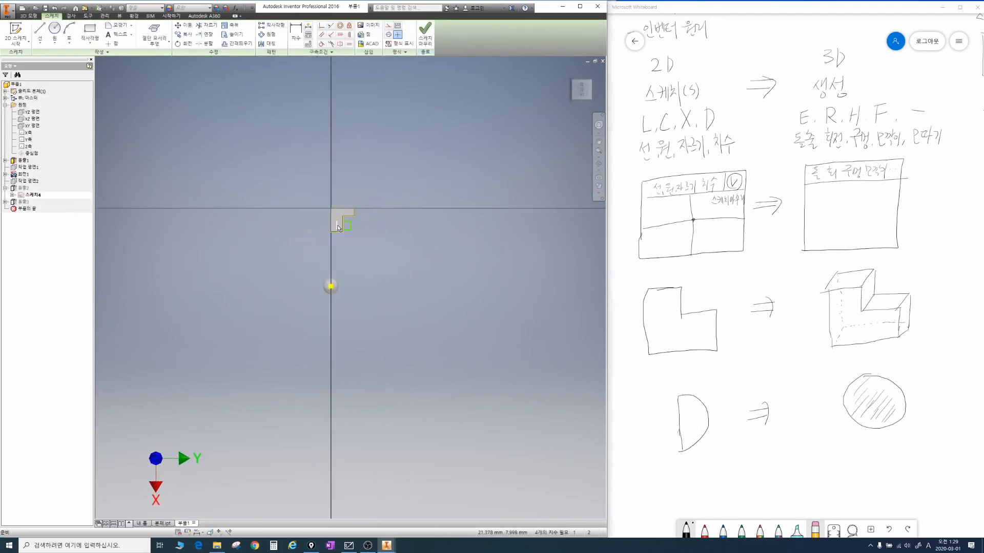
pyautogui.scroll(-6, 337, 225)
pyautogui.scroll(-7, 363, 218)
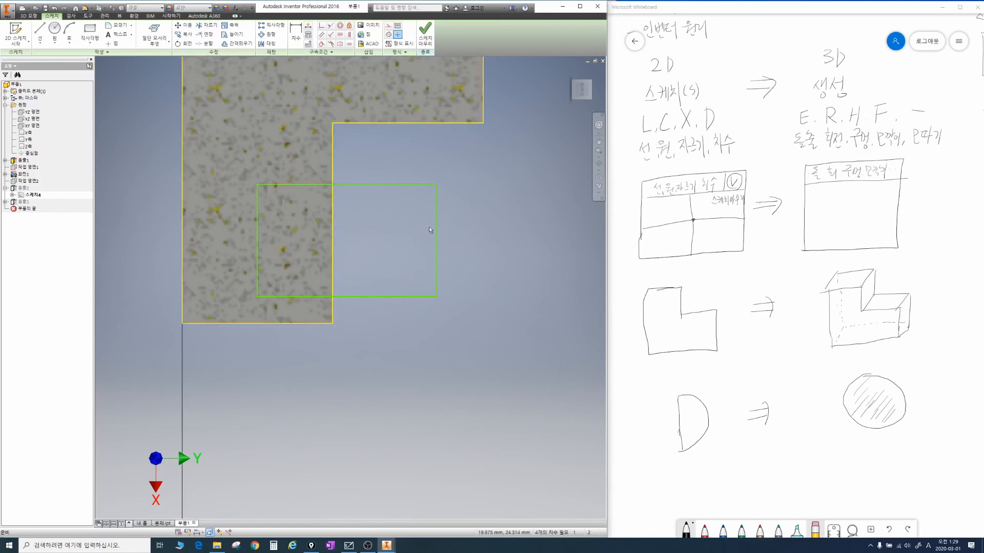
pyautogui.scroll(-3, 427, 233)
pyautogui.scroll(8, 421, 245)
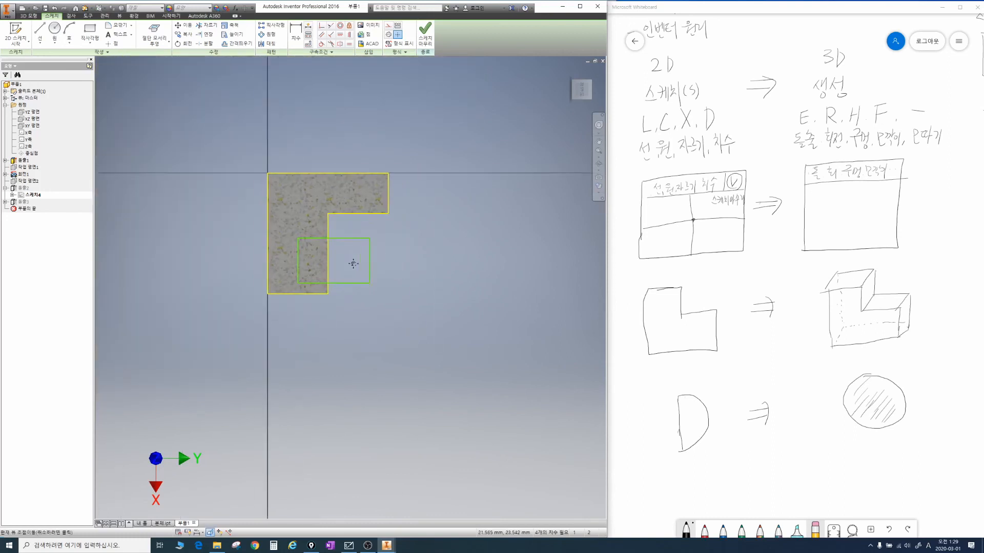
pyautogui.moveTo(359, 261)
pyautogui.mouseDown()
pyautogui.moveTo(424, 259)
pyautogui.moveTo(415, 260)
pyautogui.mouseUp()
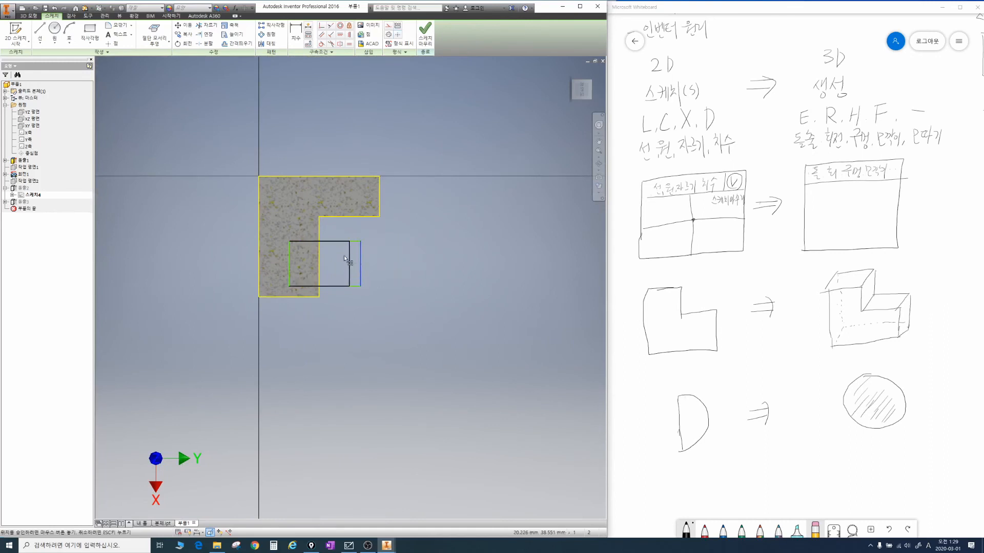
pyautogui.moveTo(344, 258)
pyautogui.mouseDown()
pyautogui.moveTo(312, 273)
pyautogui.moveTo(318, 399)
pyautogui.mouseUp()
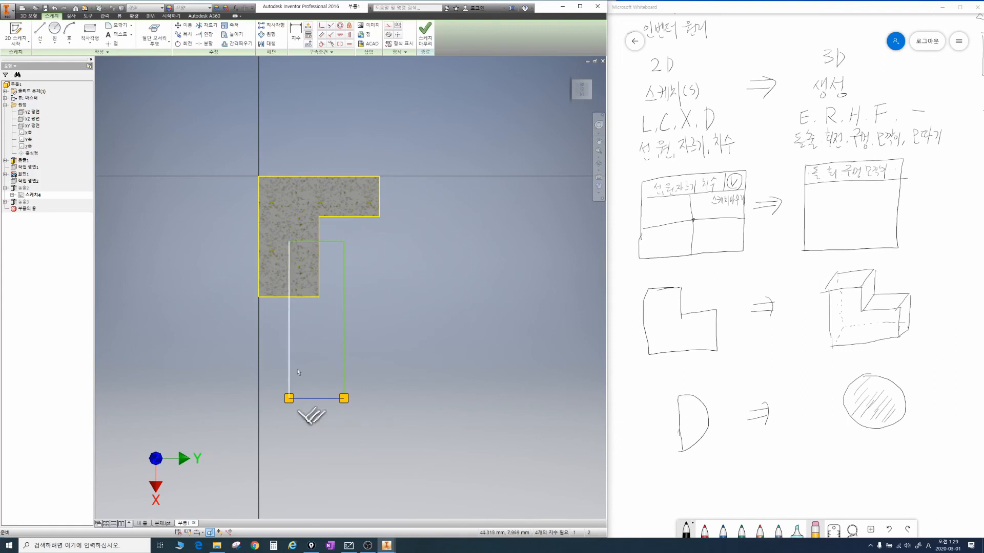
# Step: Write 2D beside the model, mark the finish-sketch command, outline a small rectangle over the pocket sketch in red, and clear the strokes
pyautogui.keyDown('shift'); pyautogui.moveTo(369, 338); pyautogui.dragTo(337, 298, button='middle'); pyautogui.keyUp('shift')
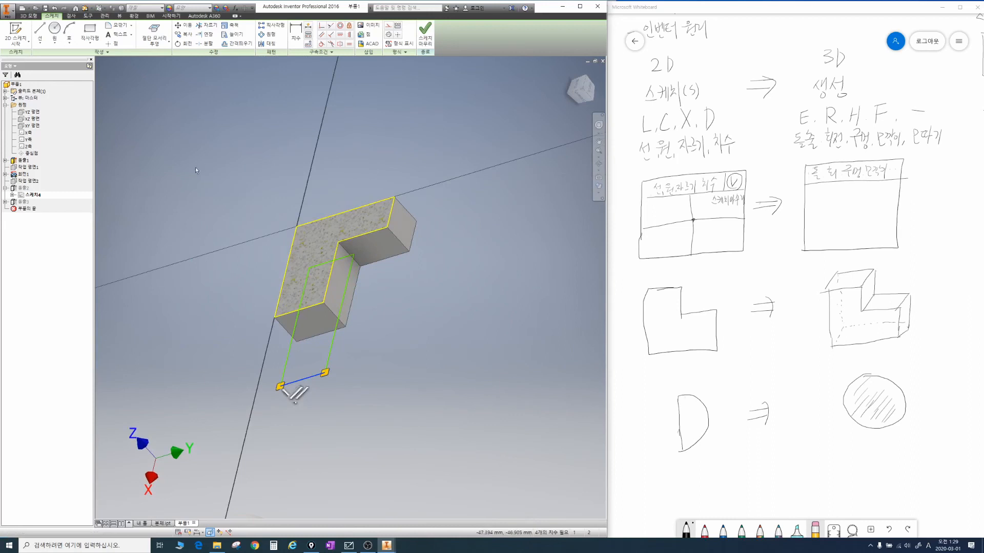
pyautogui.moveTo(419, 283); pyautogui.dragTo(445, 313)
pyautogui.moveTo(447, 283); pyautogui.dragTo(447, 312)
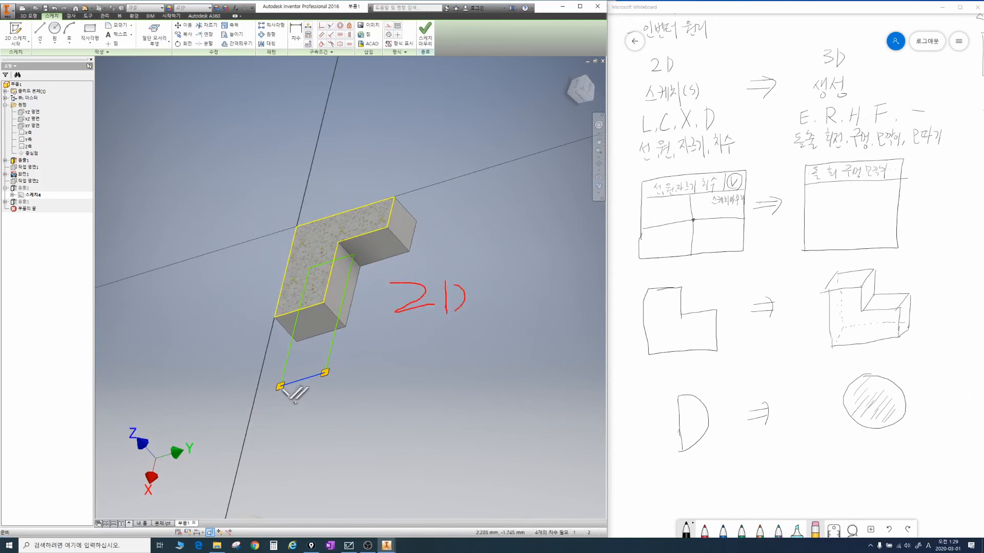
pyautogui.moveTo(434, 47)
pyautogui.mouseDown()
pyautogui.moveTo(421, 48)
pyautogui.moveTo(441, 47)
pyautogui.mouseUp()
pyautogui.press('Escape')
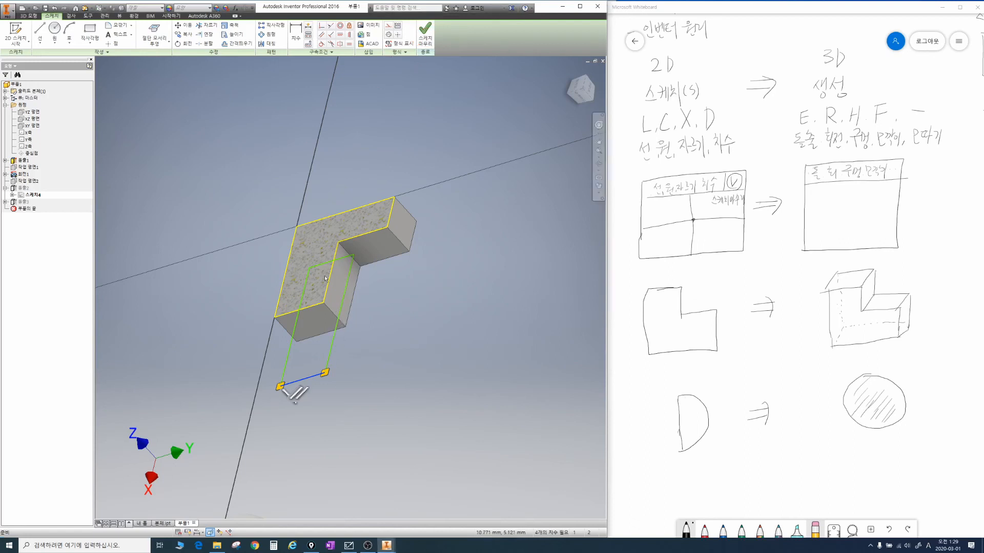
pyautogui.moveTo(309, 266)
pyautogui.mouseDown()
pyautogui.moveTo(308, 291)
pyautogui.moveTo(349, 290)
pyautogui.moveTo(319, 265)
pyautogui.mouseUp()
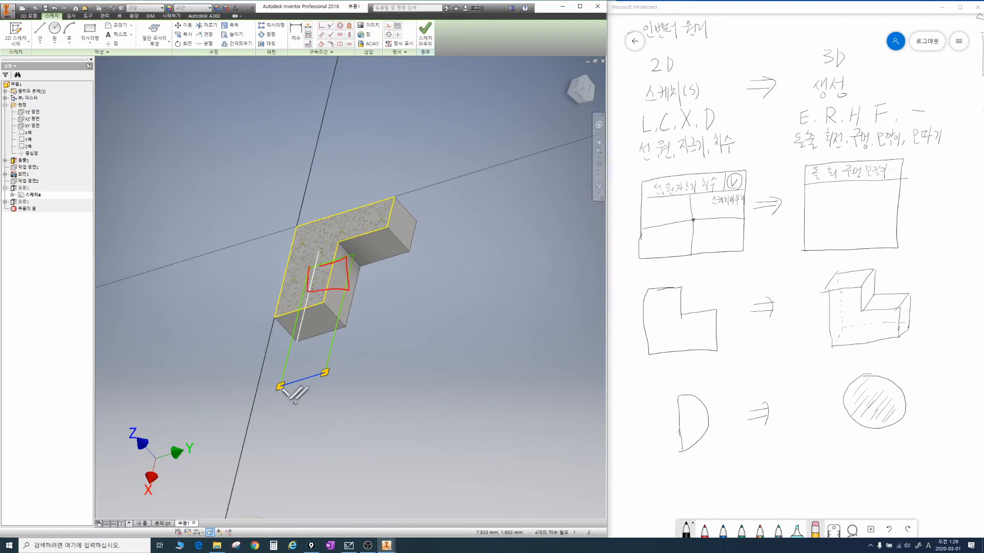
pyautogui.press('Escape')
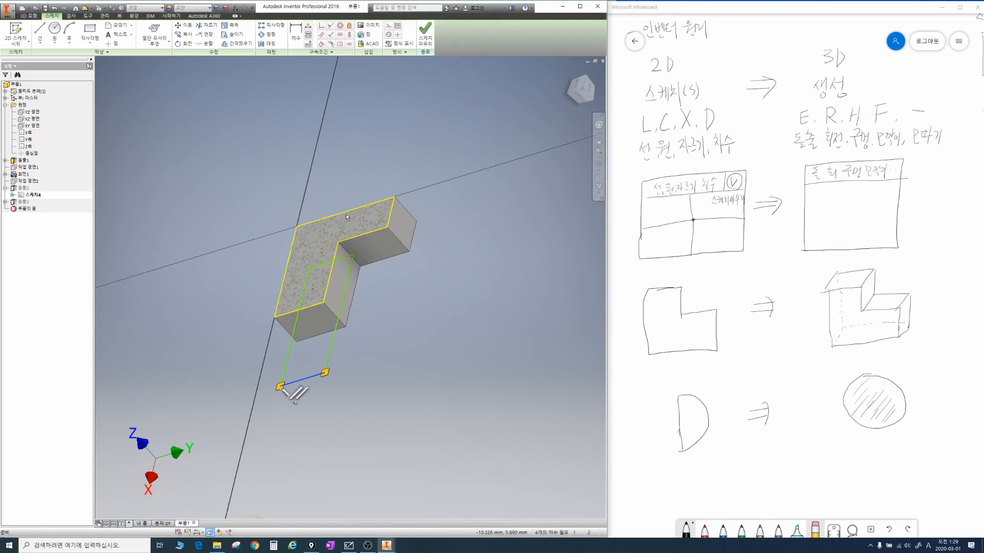
# Step: Finish the pocket sketch and orbit the solid to view the reshaped pocket from the front
pyautogui.click(423, 41)
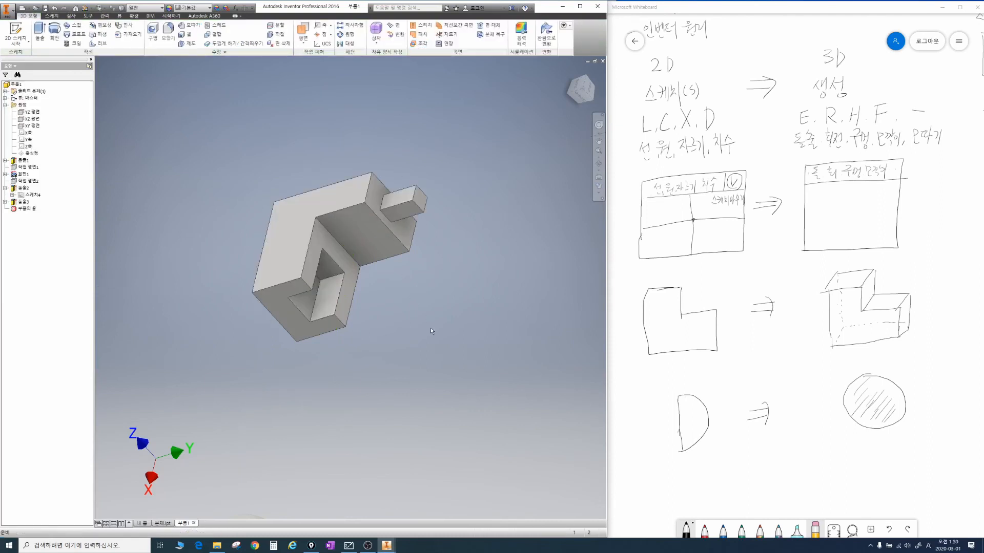
pyautogui.press('F4')
pyautogui.moveTo(424, 334); pyautogui.dragTo(175, 328)
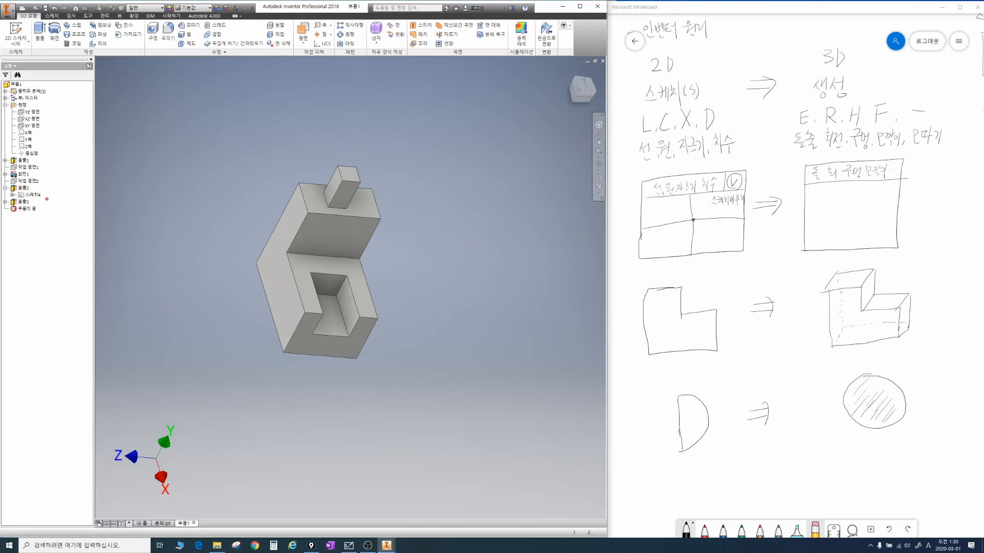
# Step: Mark the second extrusion's sketch in the feature history in red and draw a line linking it to the pocket
pyautogui.moveTo(47, 199)
pyautogui.mouseDown()
pyautogui.moveTo(14, 202)
pyautogui.moveTo(15, 181)
pyautogui.moveTo(44, 200)
pyautogui.mouseUp()
pyautogui.moveTo(43, 196)
pyautogui.mouseDown()
pyautogui.moveTo(312, 282)
pyautogui.moveTo(296, 290)
pyautogui.mouseUp()
pyautogui.moveTo(70, 114)
pyautogui.mouseDown()
pyautogui.moveTo(67, 177)
pyautogui.moveTo(76, 163)
pyautogui.moveTo(58, 176)
pyautogui.mouseUp()
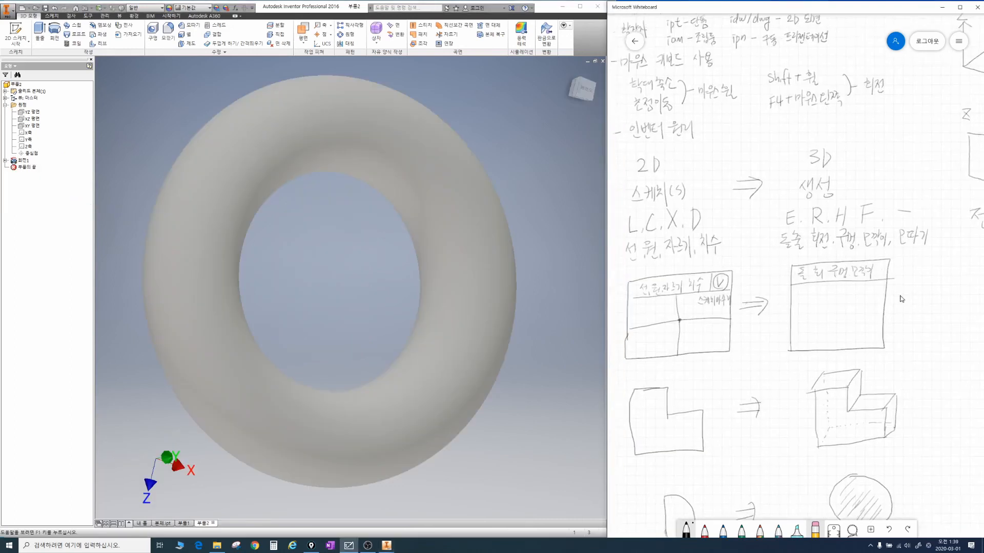
# Step: In the Microsoft Whiteboard notes, underline the Inventor principle heading in red, circle 2D sketch and 3D creation, and underline both shortcut rows
pyautogui.moveTo(896, 347); pyautogui.dragTo(921, 239, button='right')
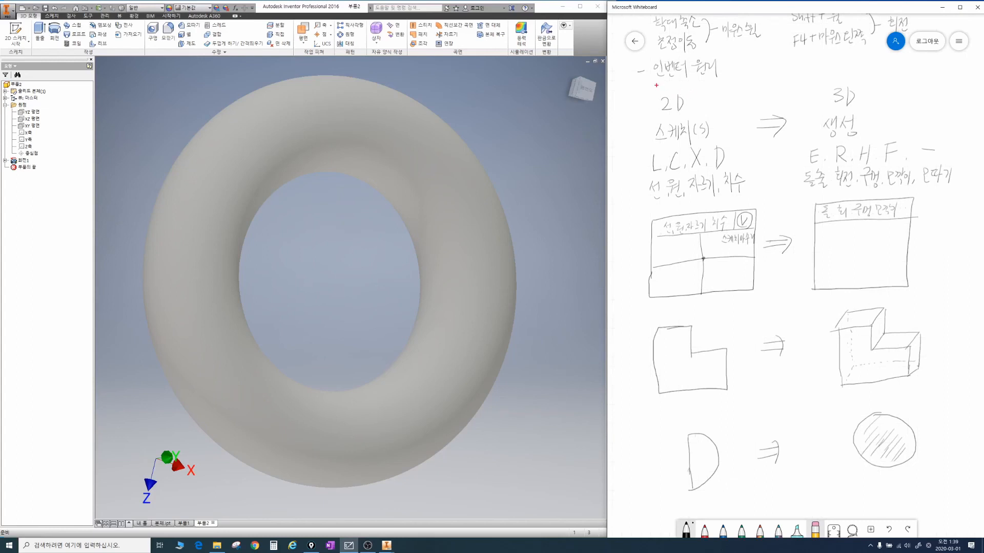
pyautogui.moveTo(656, 85)
pyautogui.mouseDown()
pyautogui.moveTo(721, 82)
pyautogui.moveTo(683, 110)
pyautogui.mouseUp()
pyautogui.moveTo(722, 138)
pyautogui.mouseDown()
pyautogui.moveTo(678, 141)
pyautogui.moveTo(719, 134)
pyautogui.mouseUp()
pyautogui.moveTo(866, 129)
pyautogui.mouseDown()
pyautogui.moveTo(831, 144)
pyautogui.moveTo(834, 80)
pyautogui.moveTo(879, 136)
pyautogui.mouseUp()
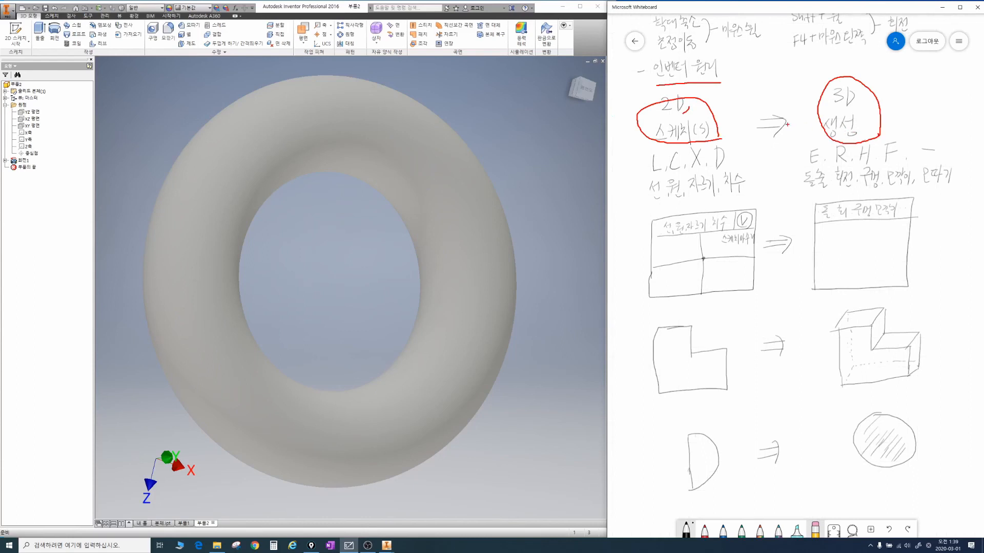
pyautogui.moveTo(650, 177); pyautogui.dragTo(718, 172)
pyautogui.moveTo(805, 176); pyautogui.dragTo(899, 167)
# Step: Outline in red the sketch-screen diagram, the L-shaped profile and the half-circle profile in the 2D column
pyautogui.moveTo(654, 223)
pyautogui.mouseDown()
pyautogui.moveTo(657, 294)
pyautogui.moveTo(761, 262)
pyautogui.moveTo(667, 218)
pyautogui.mouseUp()
pyautogui.moveTo(707, 398)
pyautogui.mouseDown()
pyautogui.moveTo(633, 393)
pyautogui.moveTo(743, 339)
pyautogui.moveTo(722, 401)
pyautogui.mouseUp()
pyautogui.moveTo(684, 498)
pyautogui.mouseDown()
pyautogui.moveTo(711, 498)
pyautogui.moveTo(728, 424)
pyautogui.moveTo(725, 491)
pyautogui.mouseUp()
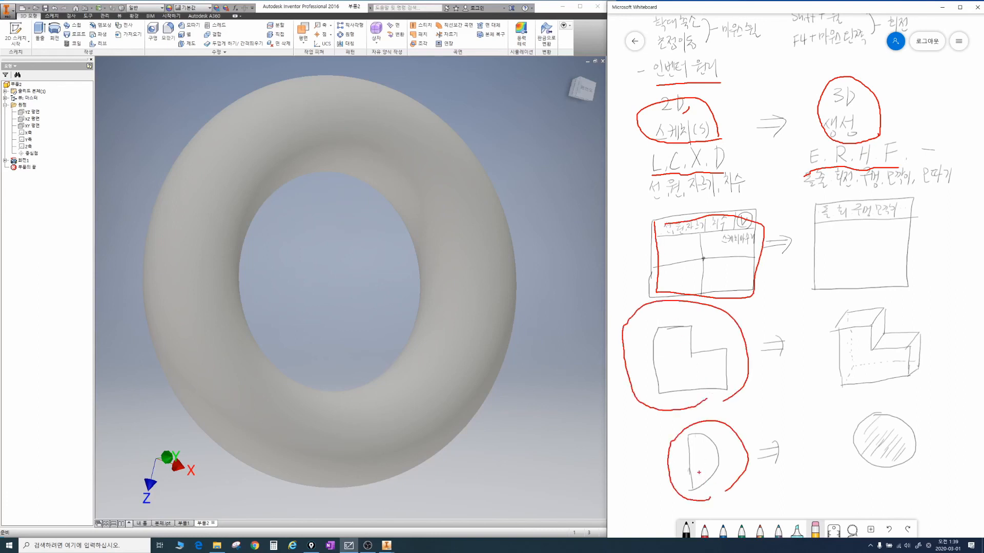
# Step: Circle the E and R shortcuts in red, and draw extrusion arrows from the L-shaped profile toward its 3D solid
pyautogui.moveTo(827, 173)
pyautogui.mouseDown()
pyautogui.moveTo(802, 163)
pyautogui.moveTo(824, 167)
pyautogui.moveTo(835, 148)
pyautogui.moveTo(855, 164)
pyautogui.mouseUp()
pyautogui.moveTo(696, 359)
pyautogui.mouseDown()
pyautogui.moveTo(715, 335)
pyautogui.moveTo(800, 348)
pyautogui.mouseUp()
pyautogui.moveTo(791, 342)
pyautogui.mouseDown()
pyautogui.moveTo(803, 354)
pyautogui.moveTo(789, 364)
pyautogui.mouseUp()
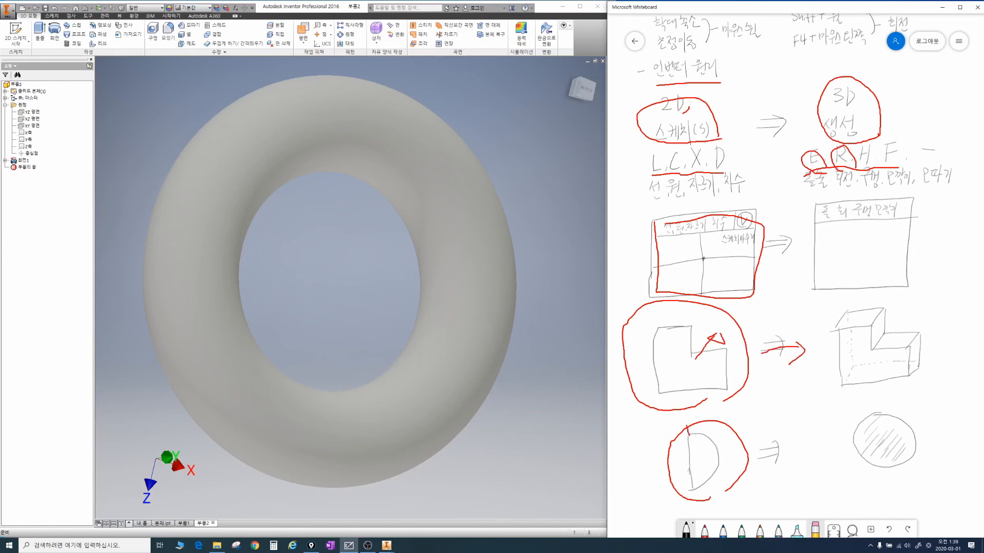
# Step: Draw the half-circle's revolve axis and rotation arrow in red, write R beside it, and hatch the resulting sphere
pyautogui.moveTo(689, 435); pyautogui.dragTo(691, 500)
pyautogui.moveTo(710, 459)
pyautogui.mouseDown()
pyautogui.moveTo(680, 459)
pyautogui.moveTo(711, 457)
pyautogui.mouseUp()
pyautogui.moveTo(760, 416)
pyautogui.mouseDown()
pyautogui.moveTo(752, 432)
pyautogui.moveTo(779, 431)
pyautogui.mouseUp()
pyautogui.moveTo(896, 453)
pyautogui.mouseDown()
pyautogui.moveTo(874, 460)
pyautogui.moveTo(893, 447)
pyautogui.moveTo(891, 433)
pyautogui.moveTo(885, 453)
pyautogui.moveTo(874, 452)
pyautogui.mouseUp()
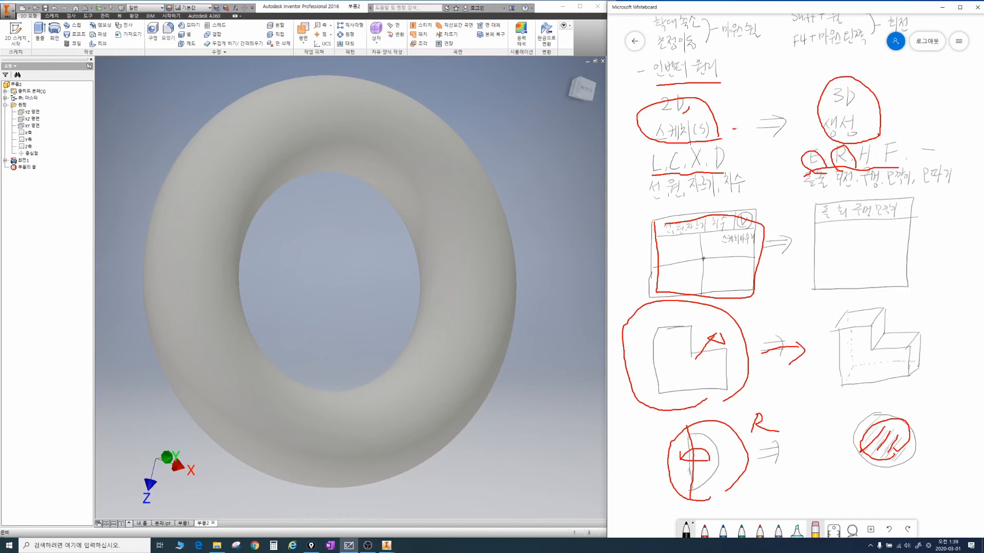
# Step: Draw red arrows in both directions between the 2D sketch and 3D creation notes, and circle the 2D sketch note again
pyautogui.moveTo(733, 128); pyautogui.dragTo(798, 131)
pyautogui.moveTo(785, 119); pyautogui.dragTo(786, 136)
pyautogui.moveTo(815, 102)
pyautogui.mouseDown()
pyautogui.moveTo(744, 116)
pyautogui.moveTo(754, 127)
pyautogui.mouseUp()
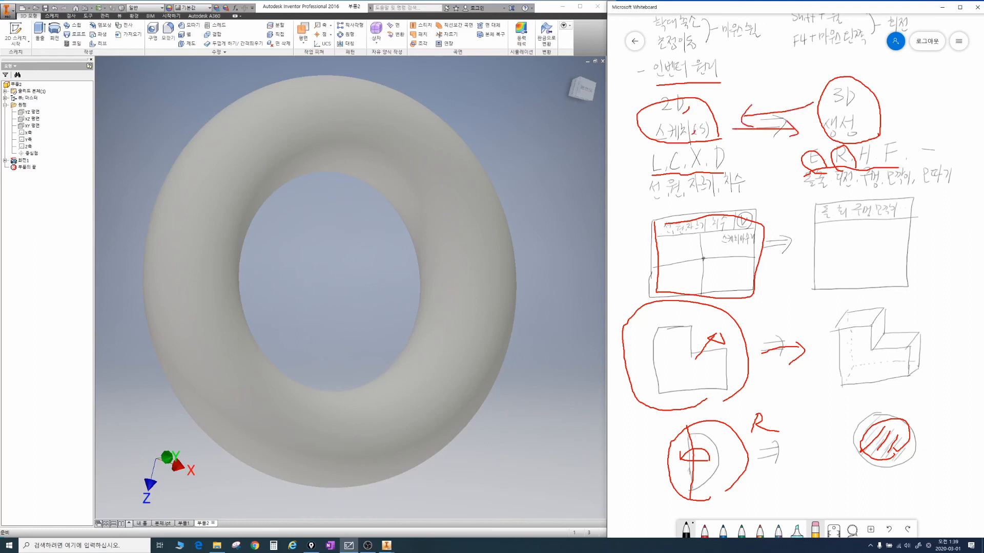
pyautogui.moveTo(695, 139)
pyautogui.mouseDown()
pyautogui.moveTo(698, 102)
pyautogui.moveTo(706, 136)
pyautogui.mouseUp()
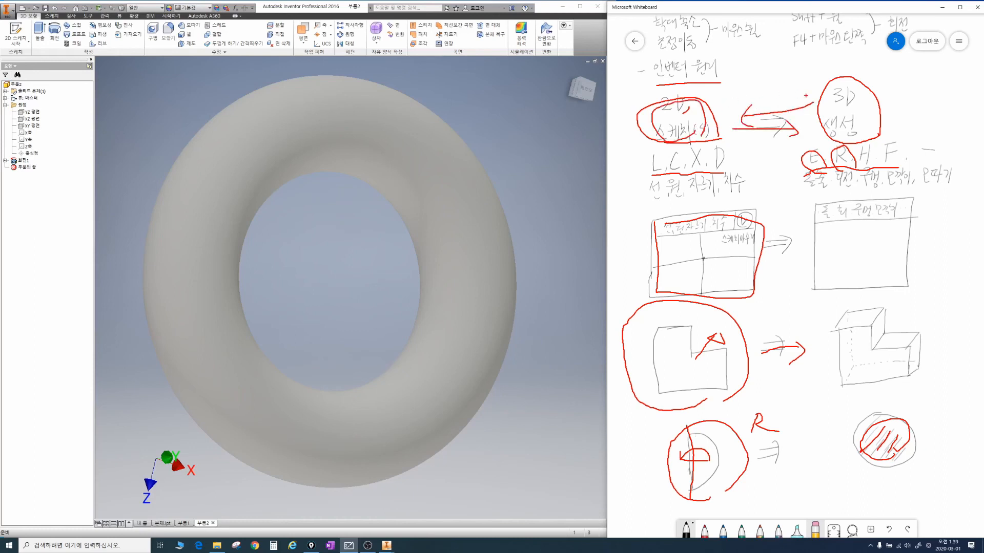